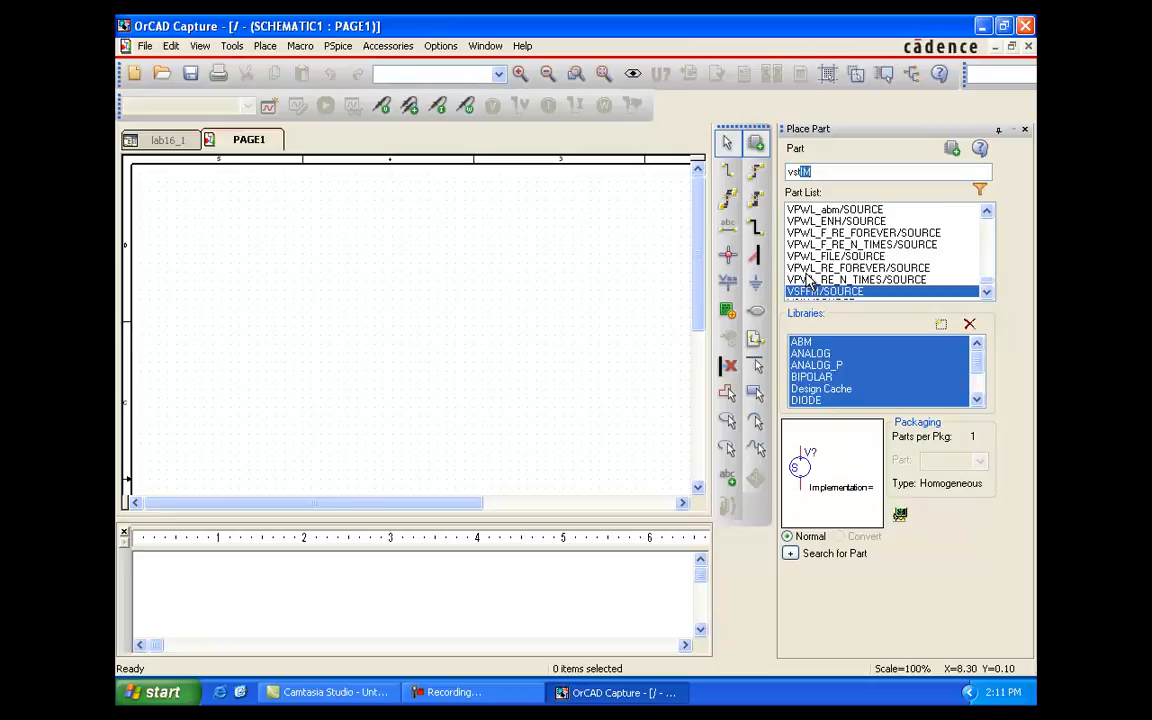
- Place one VSTIM source from the SOURCSTM library in the lower-left area of the schematic
left_click(952, 148)
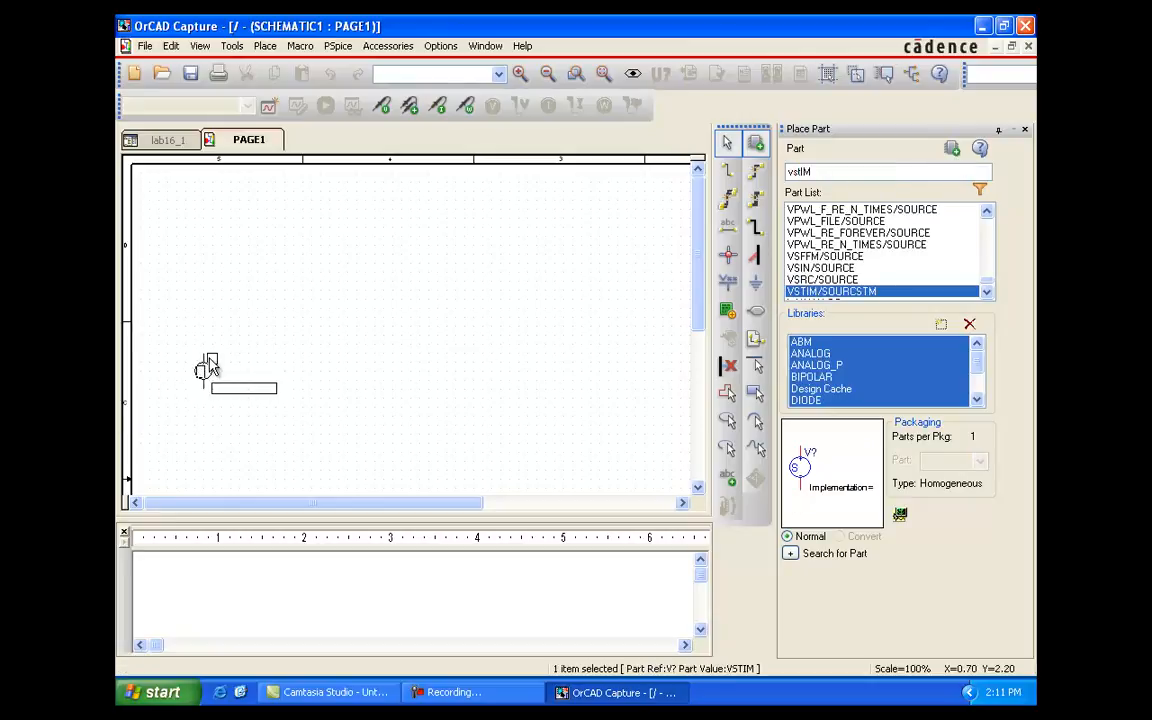
left_click(213, 356)
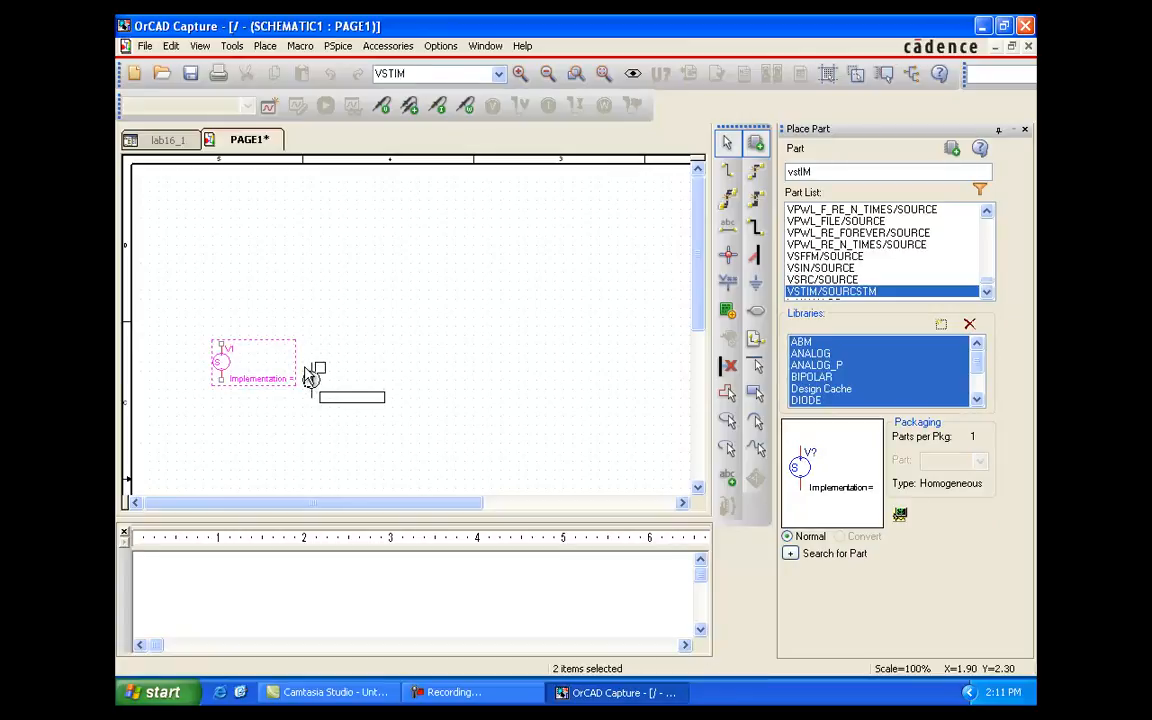
key("Escape")
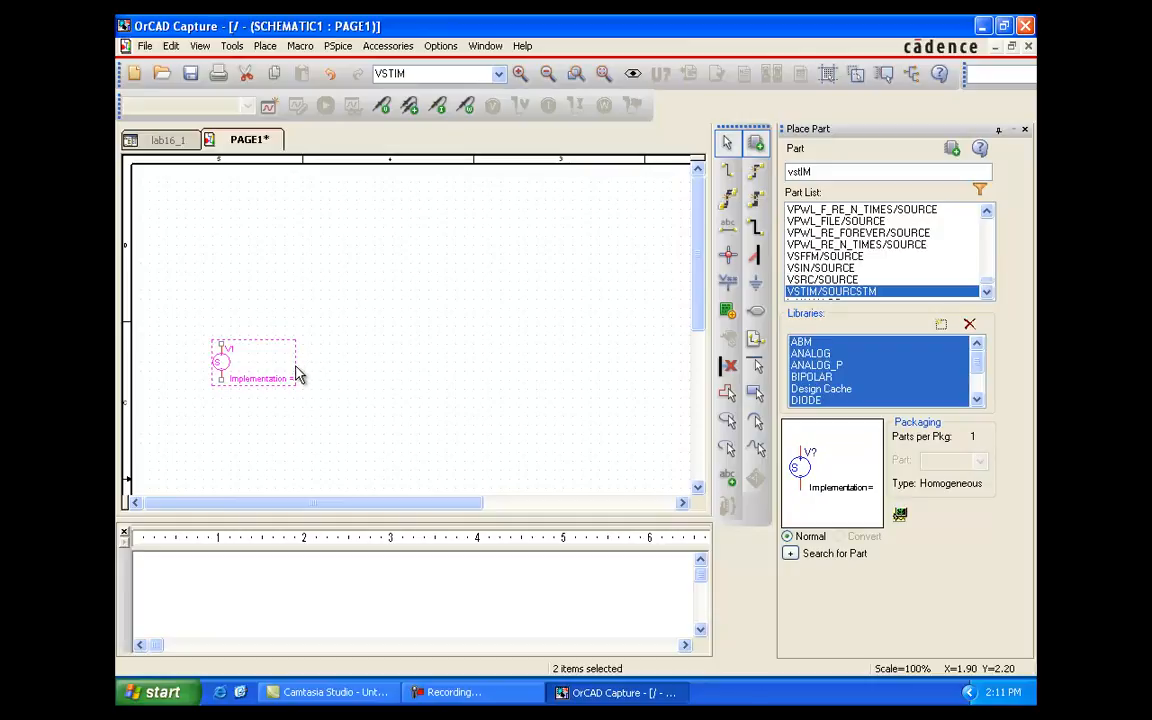
- Place one EVALUE block from the ABM library above and to the right of the VSTIM source
left_click(349, 386)
type("evaLUE")
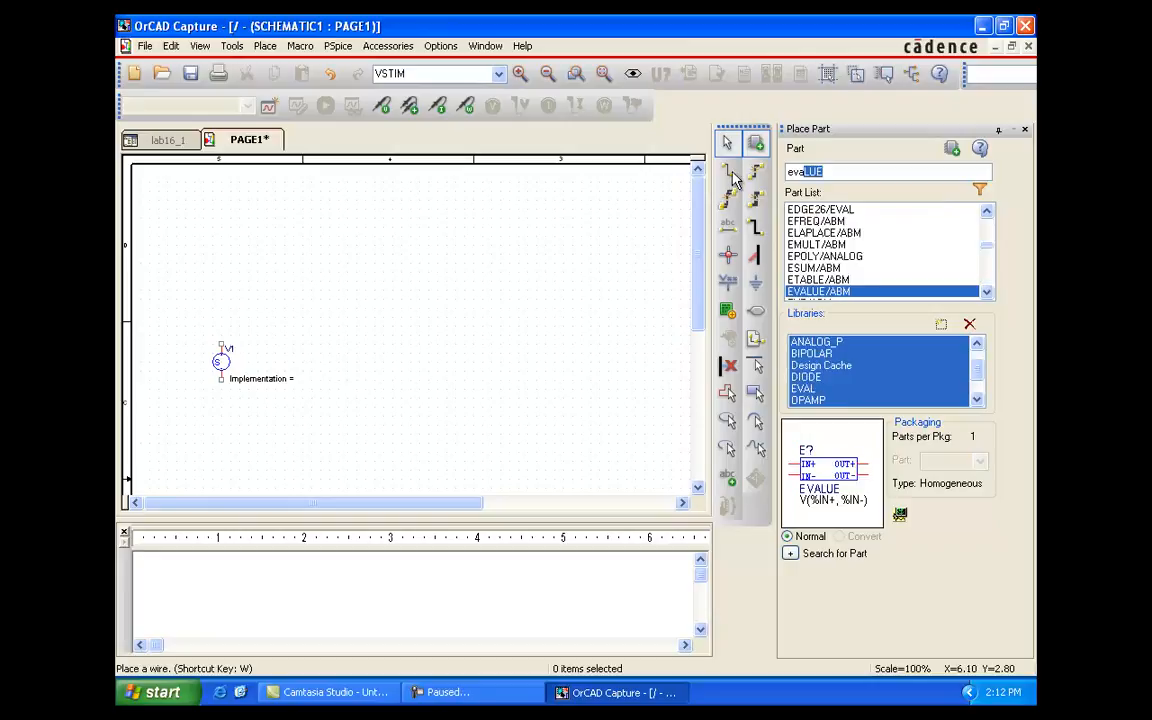
left_click(952, 150)
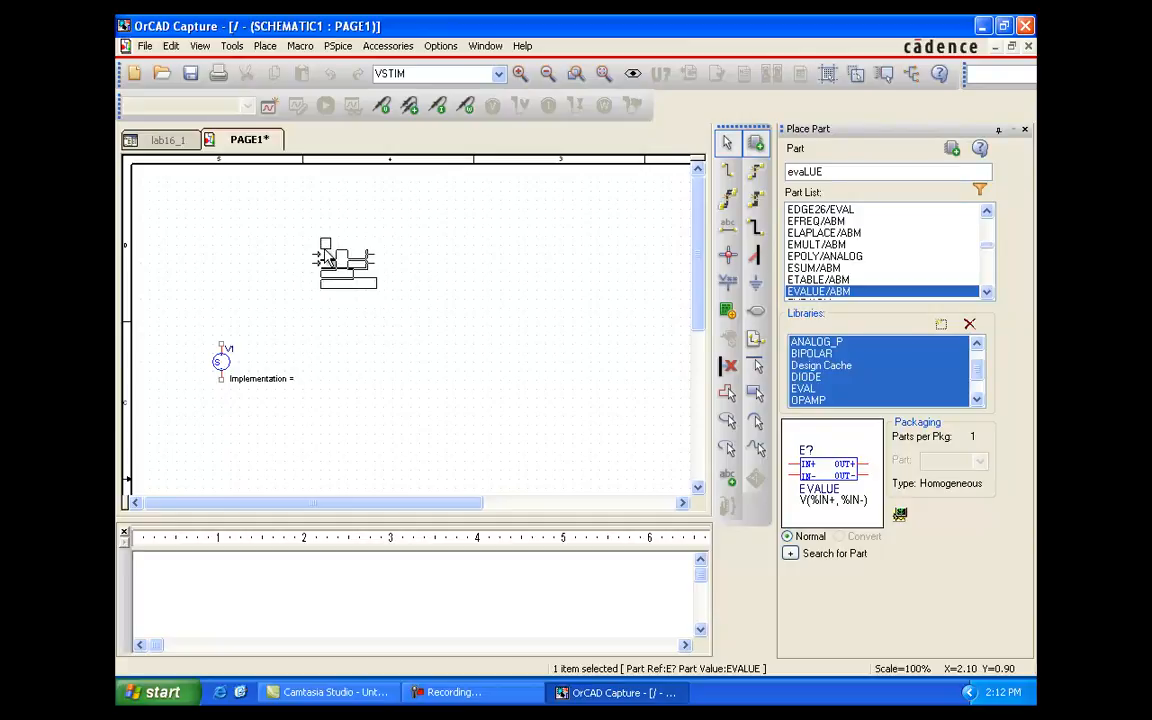
left_click(325, 257)
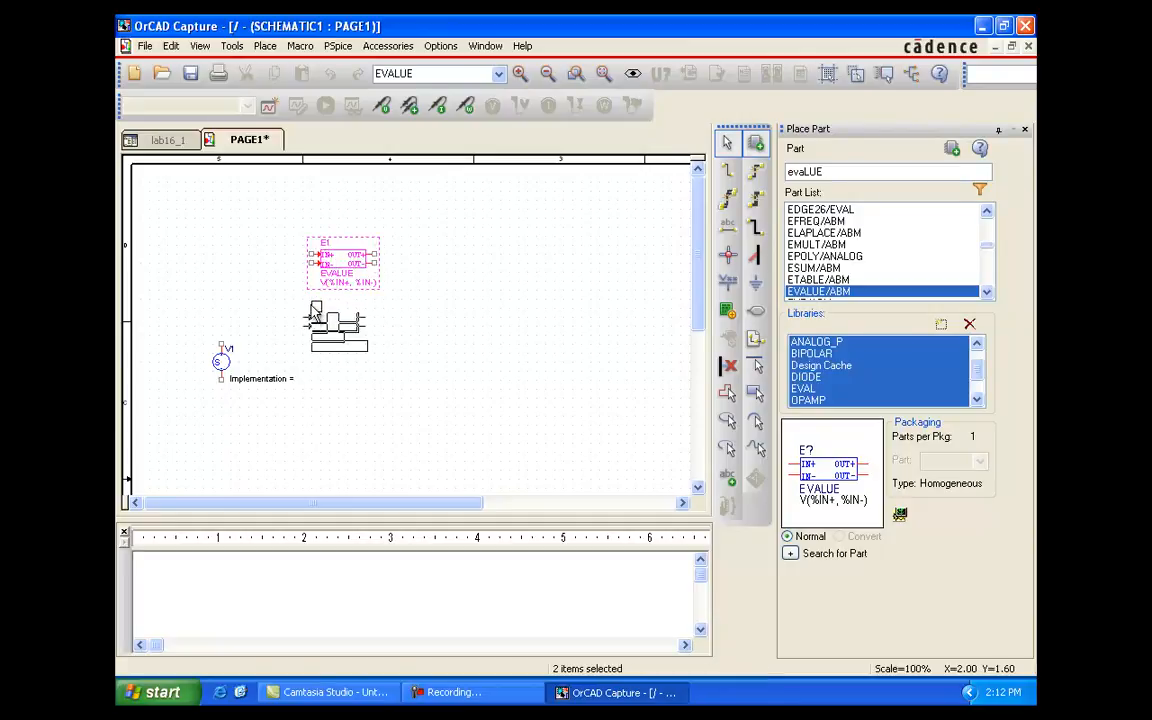
key("Escape")
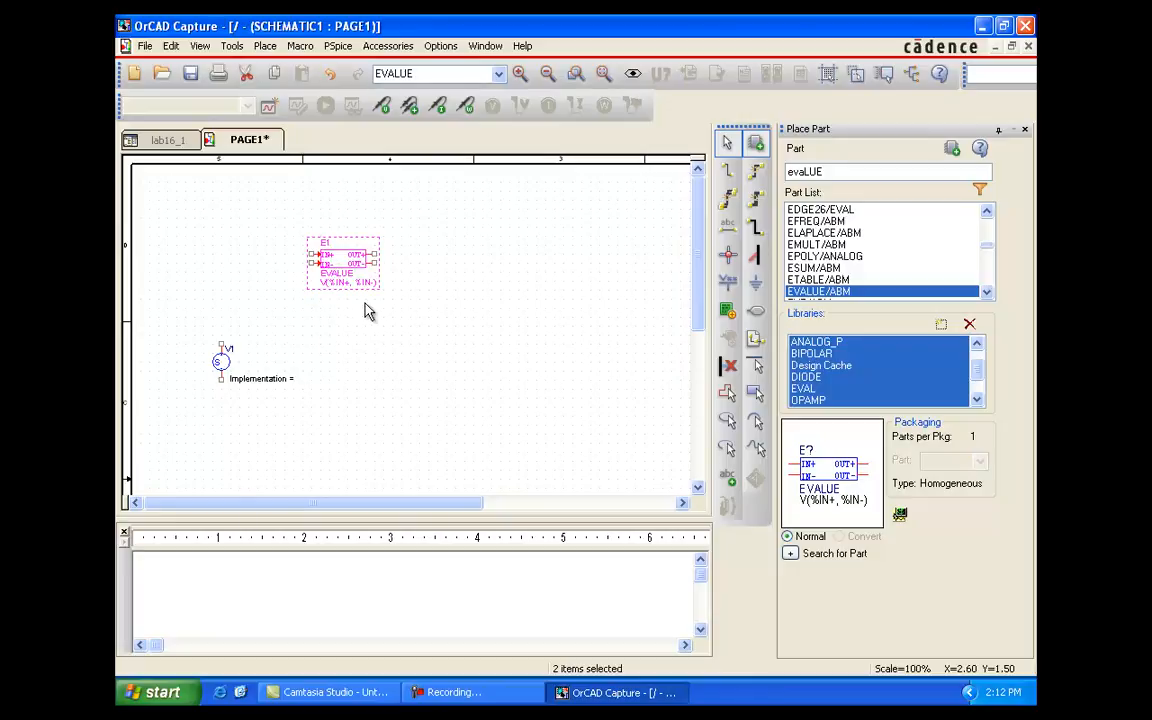
- Place one R resistor from the ANALOG library, rotated vertically, below and to the right of the EVALUE block
left_click_drag(775, 179, 766, 184)
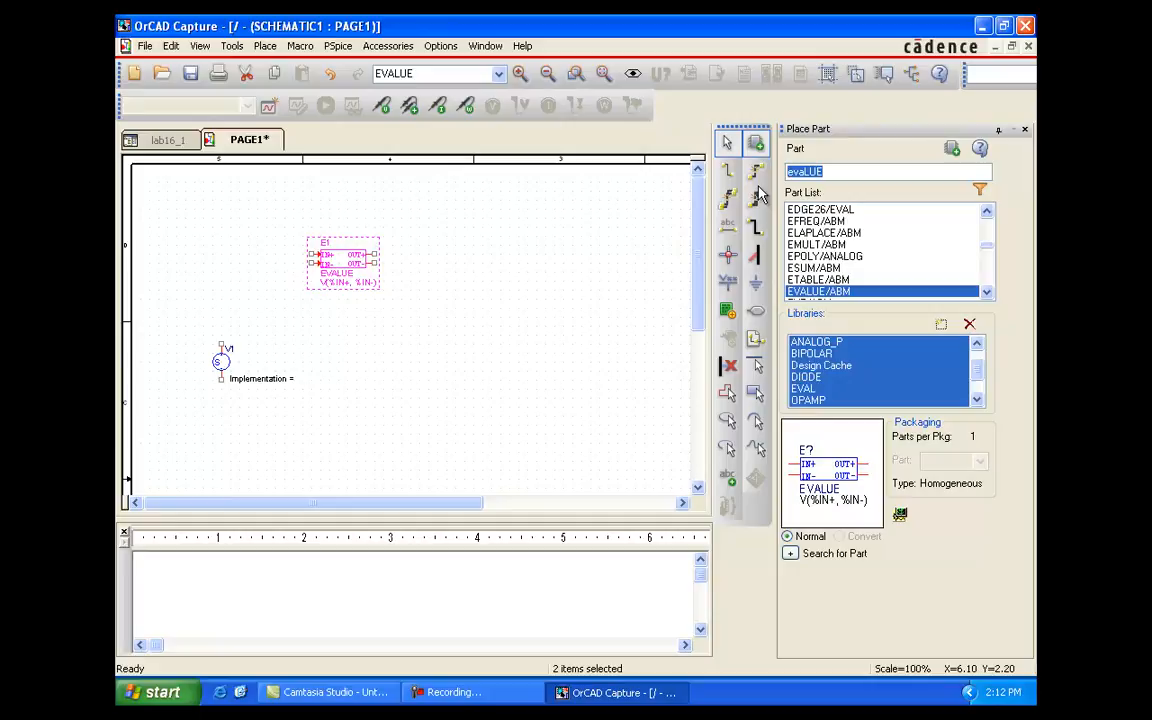
type("r")
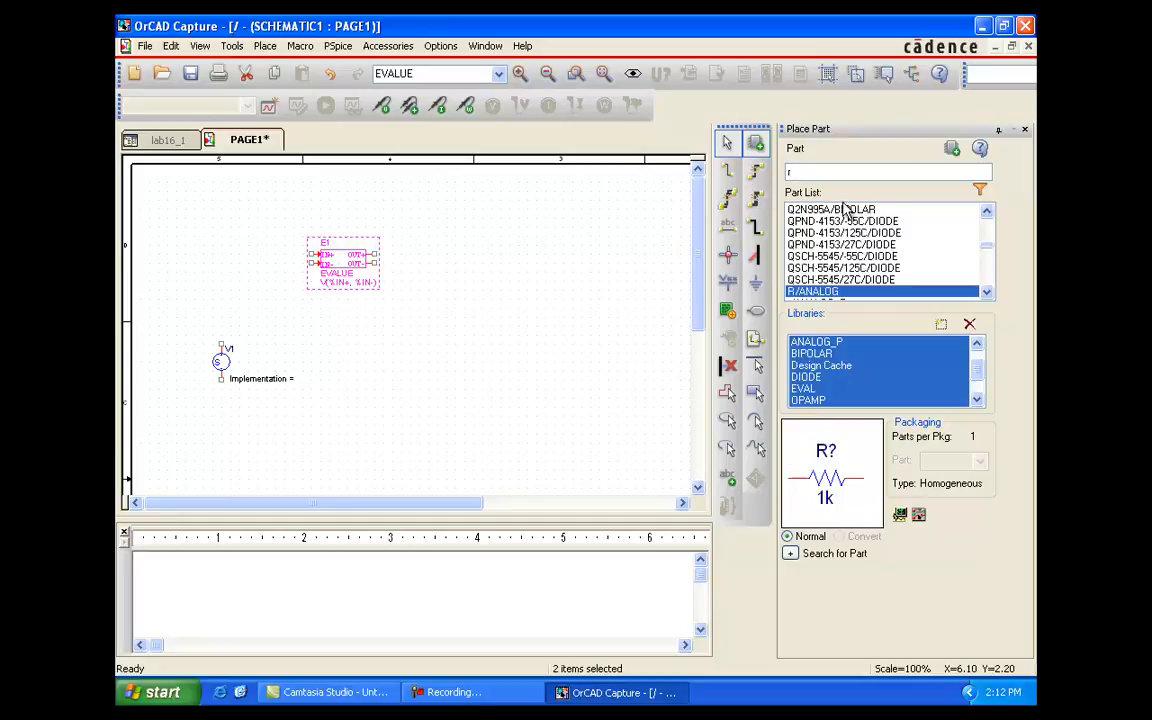
left_click(952, 150)
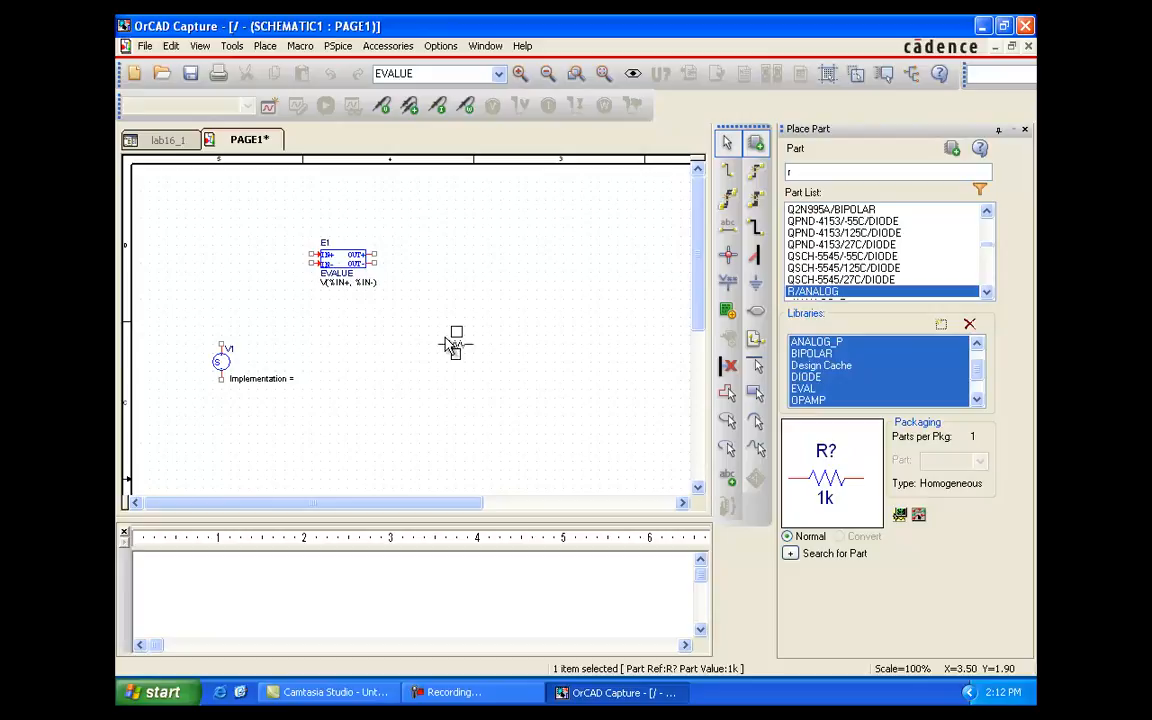
key("r")
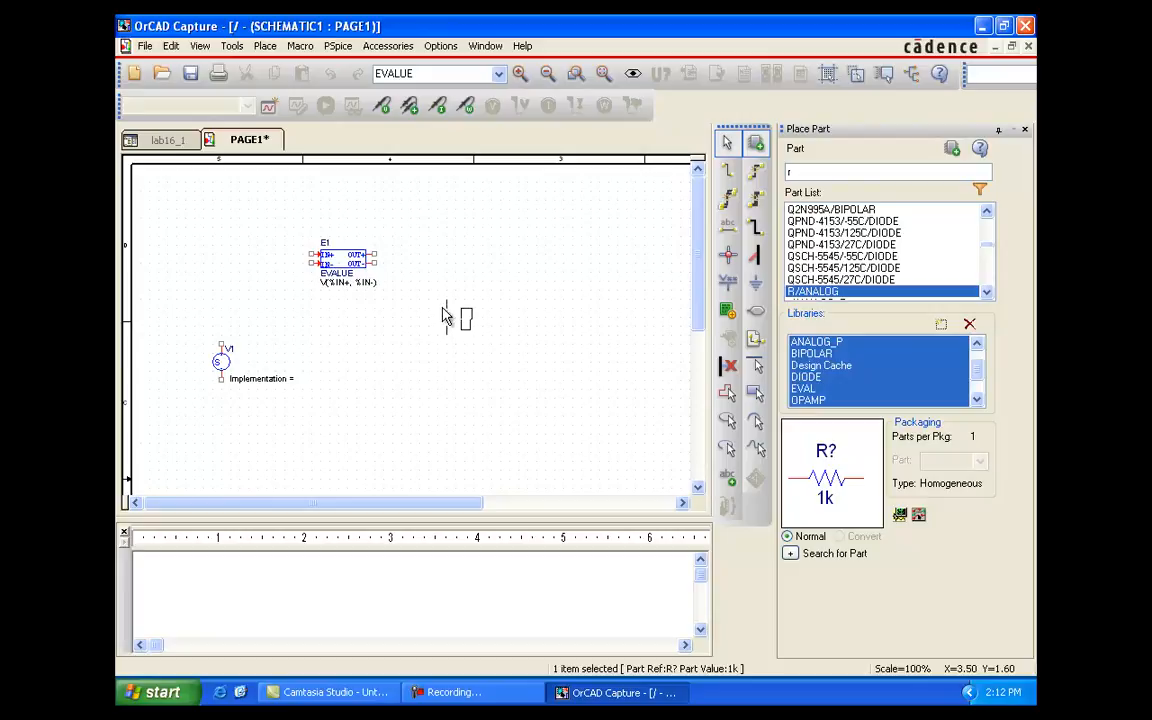
key("Escape")
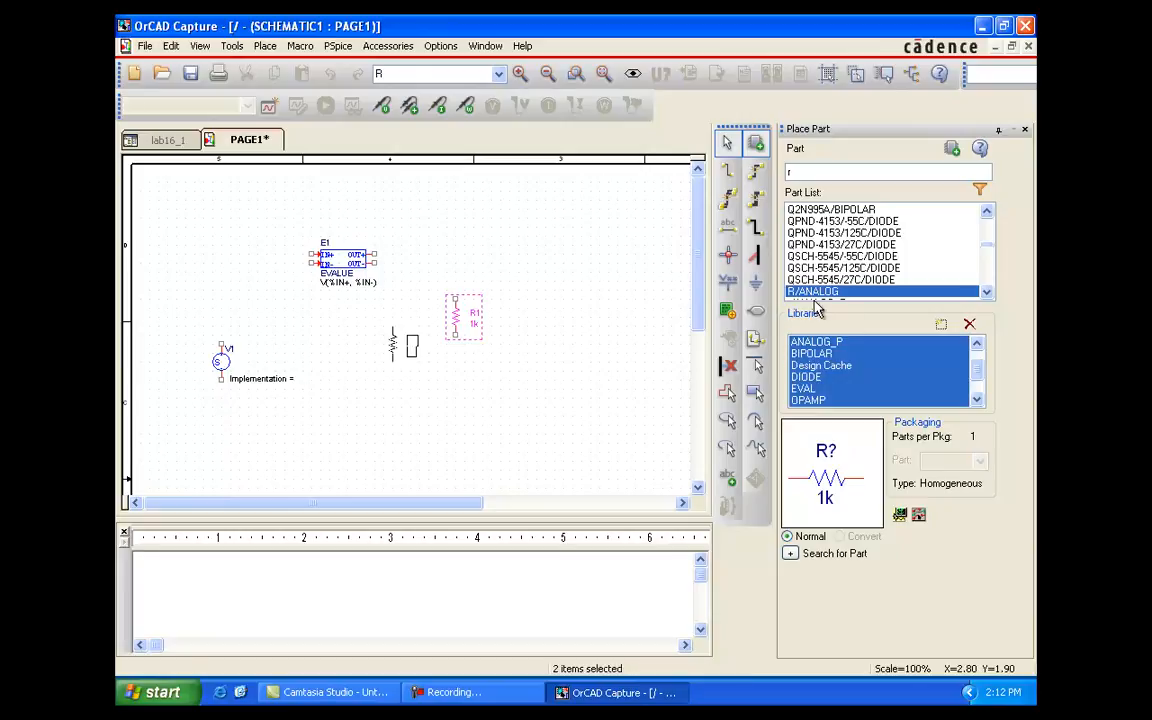
- Place four 0/CAPSYM grounds: below the resistor, near the EVALUE block's OUT- and IN- pins, and below the VSTIM source
left_click(755, 283)
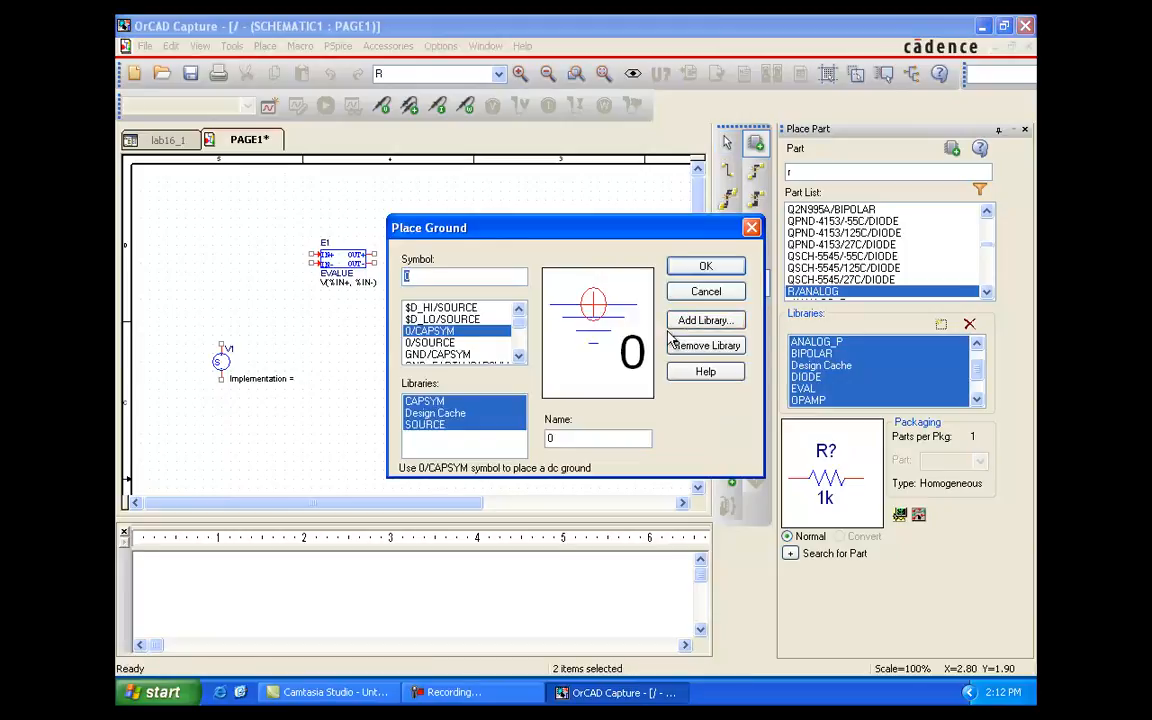
left_click(700, 268)
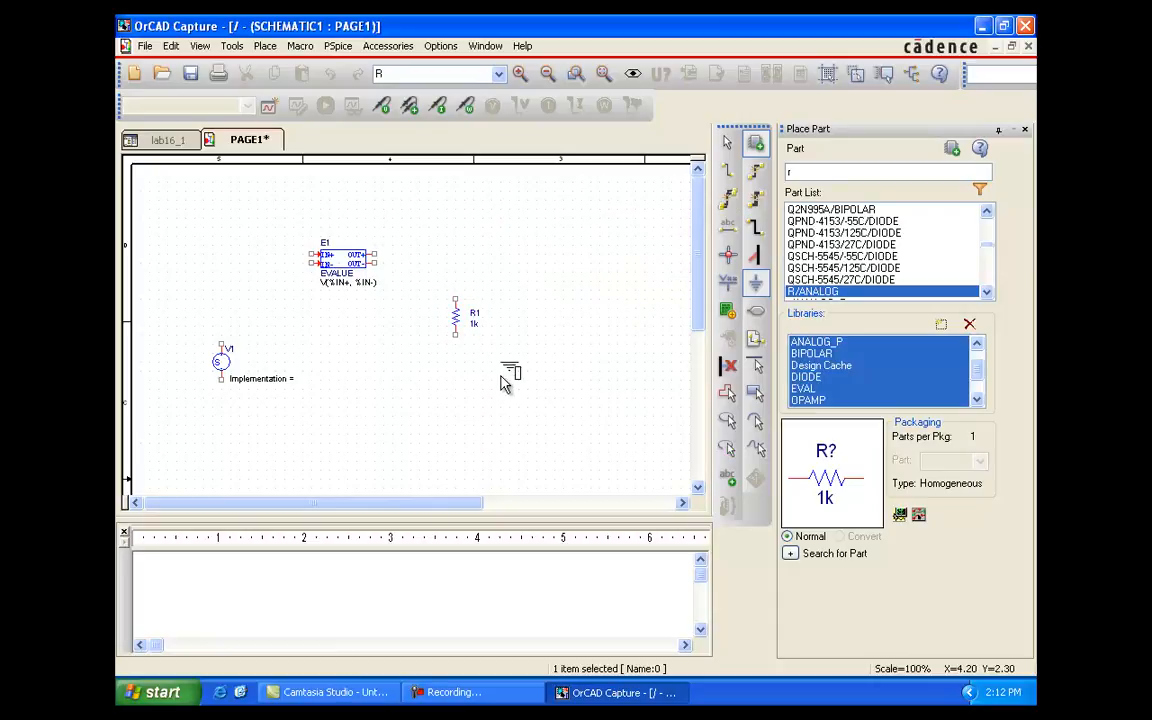
left_click(455, 388)
left_click(401, 295)
key("Escape")
left_click(296, 279)
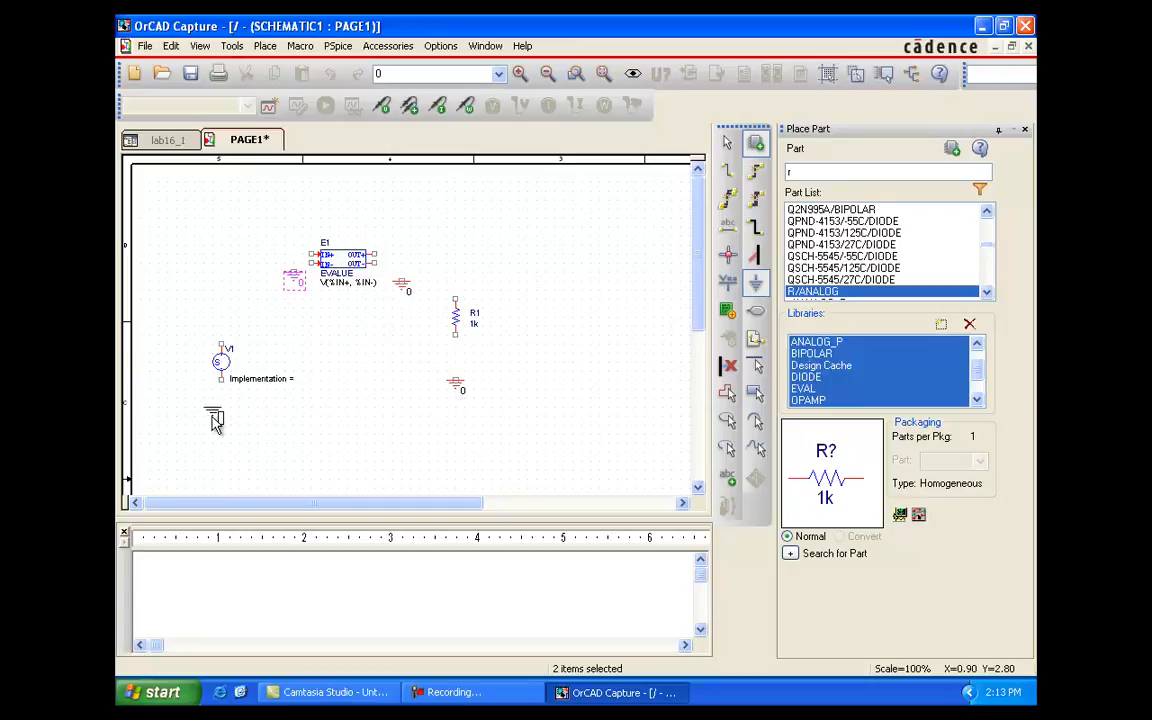
key("Escape")
key("Escape")
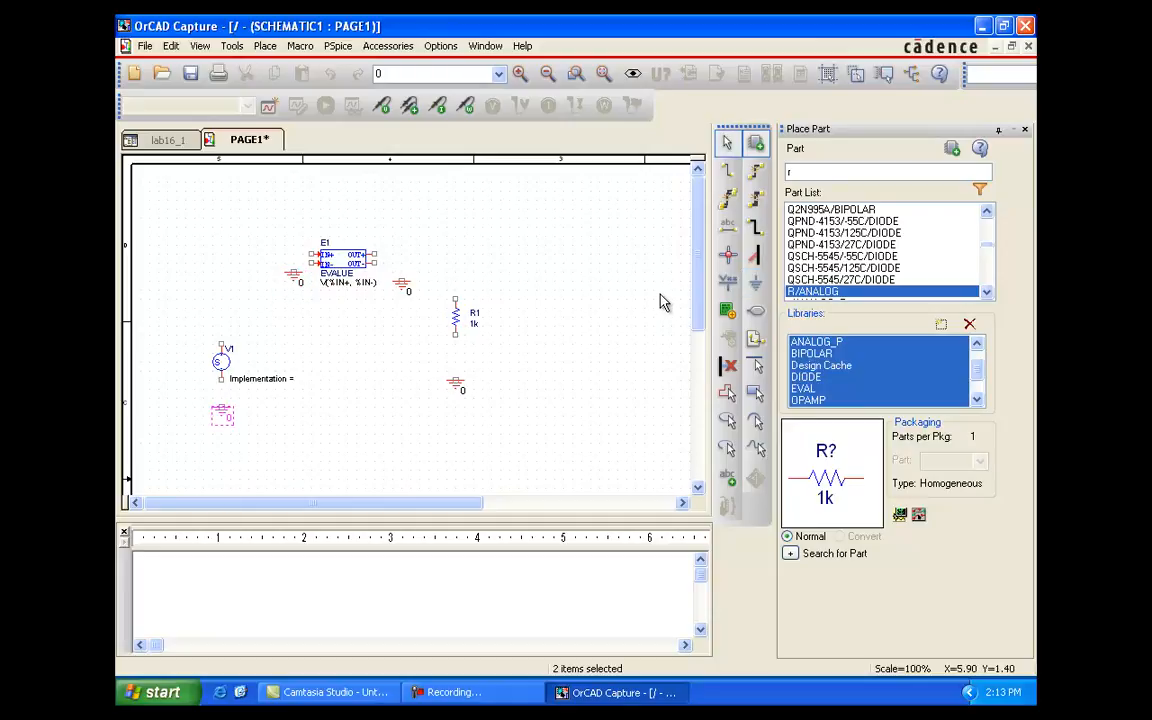
- Wire the VSTIM source's lower pin to the ground below it and its upper pin to the EVALUE block's IN+ pin
left_click(1025, 131)
key("w")
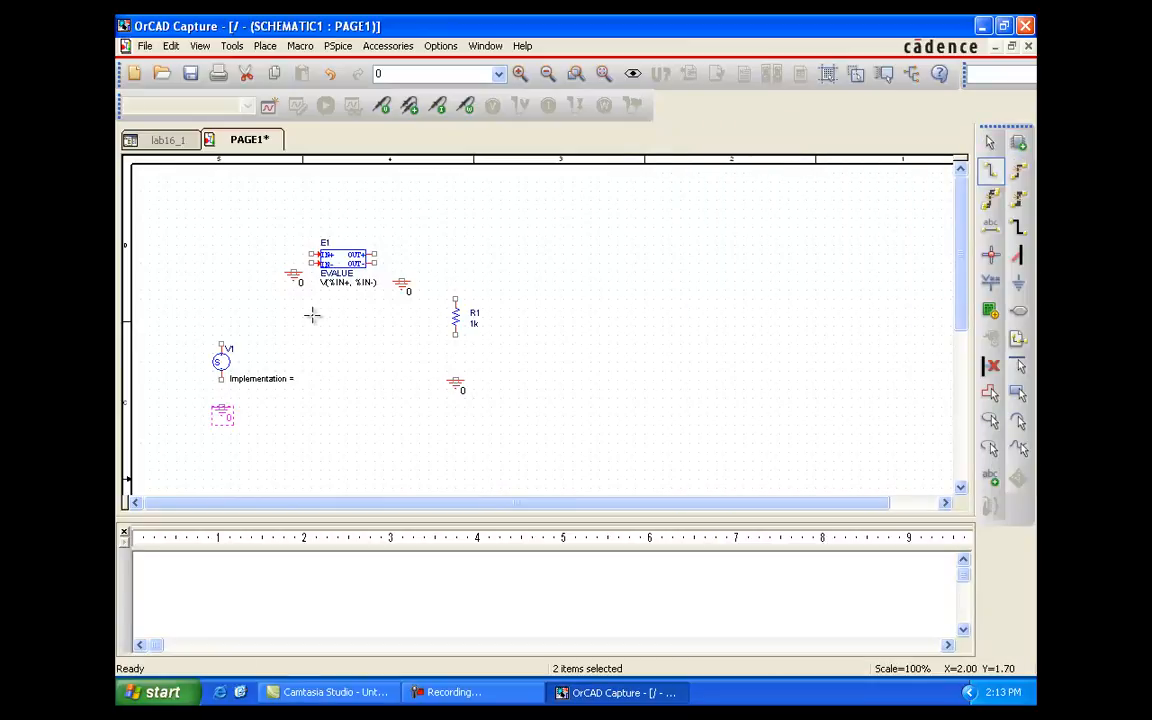
left_click(221, 378)
left_click(221, 409)
left_click(222, 408)
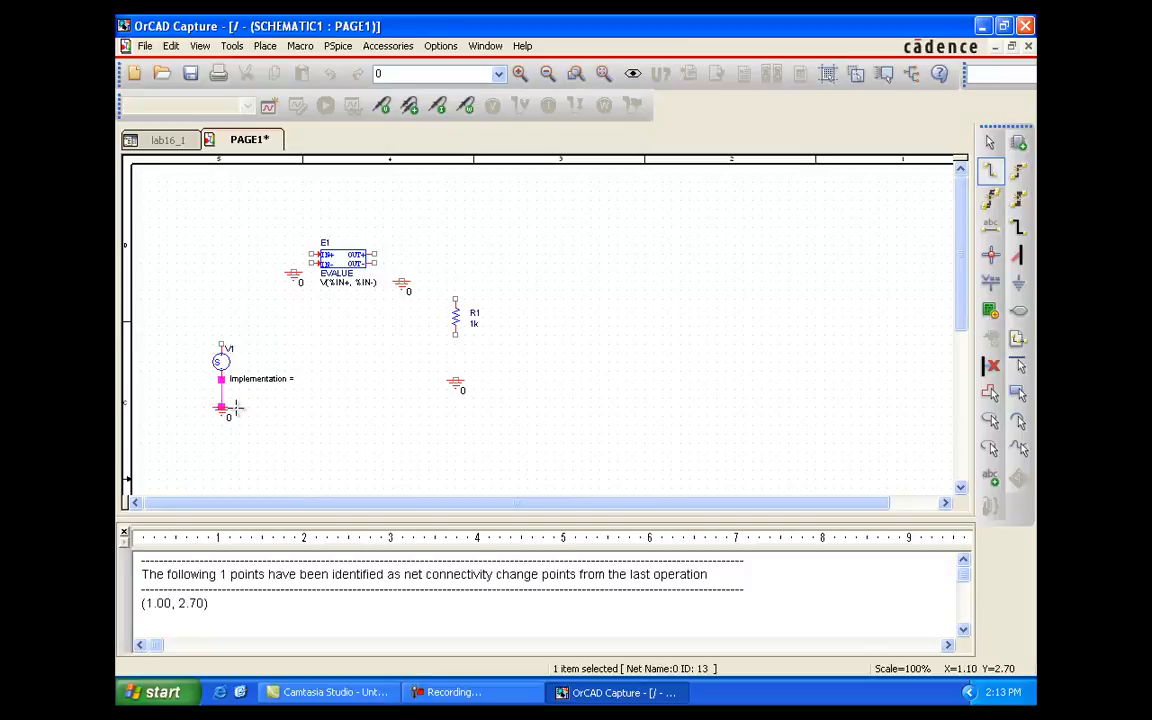
left_click(222, 341)
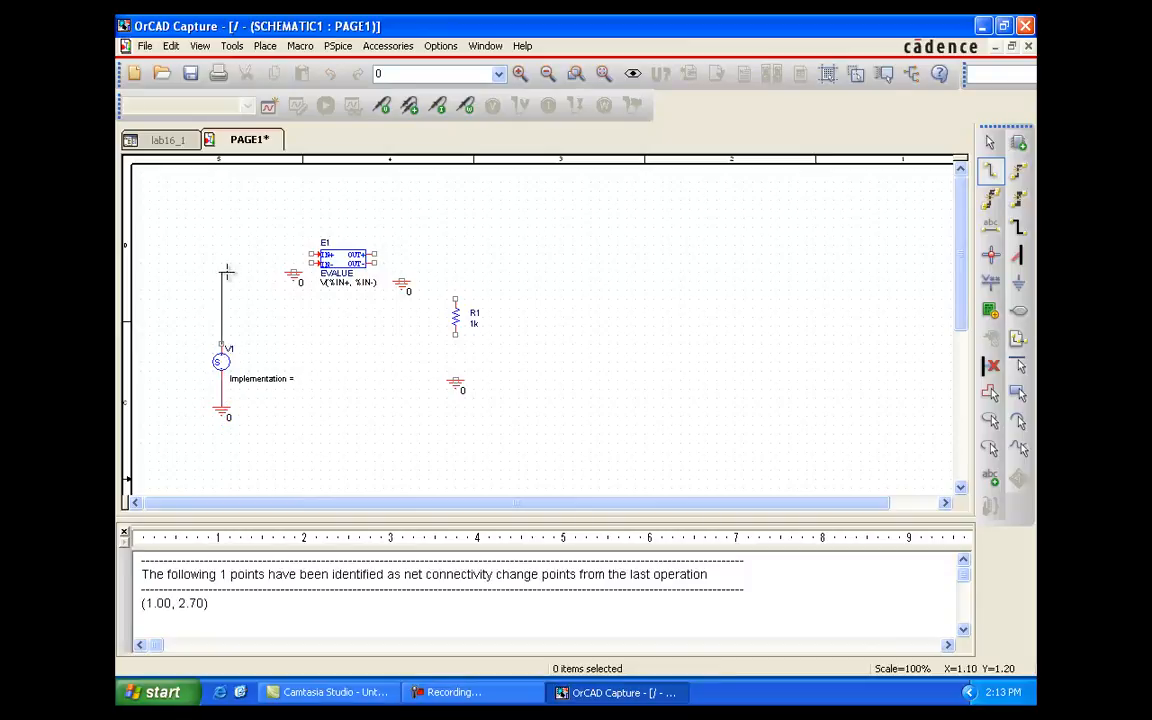
left_click(308, 256)
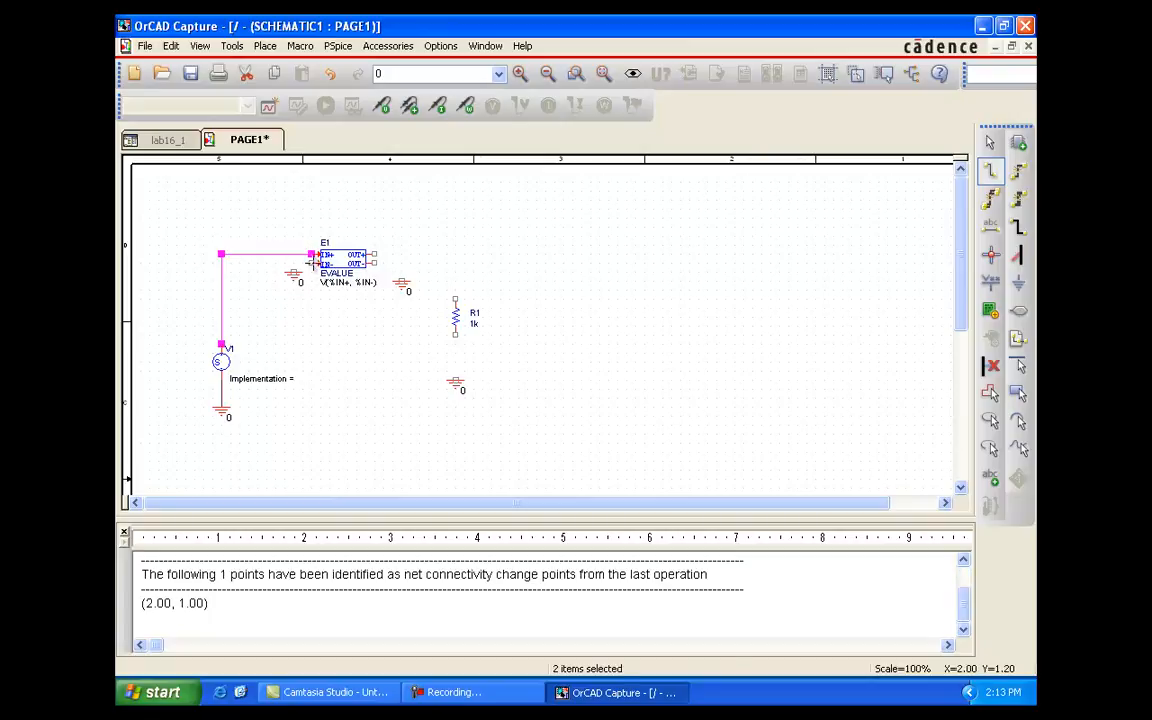
- Wire the EVALUE block's IN- and OUT- pins to their neighbouring ground symbols
left_click(306, 262)
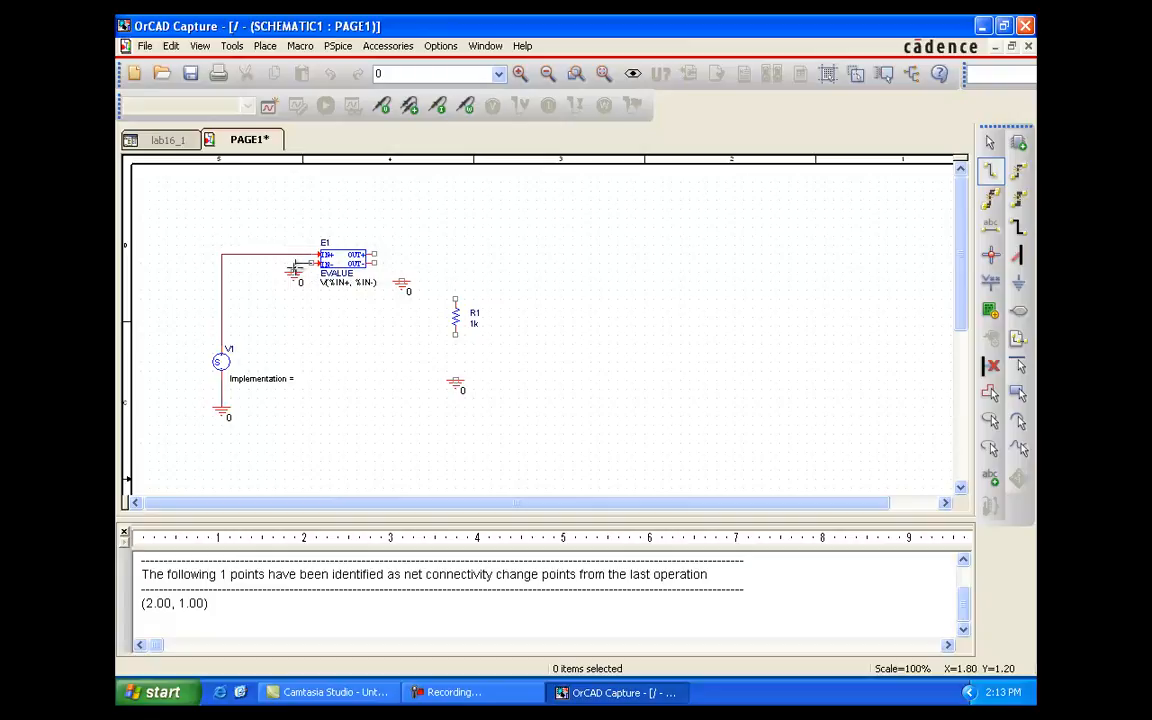
left_click(293, 270)
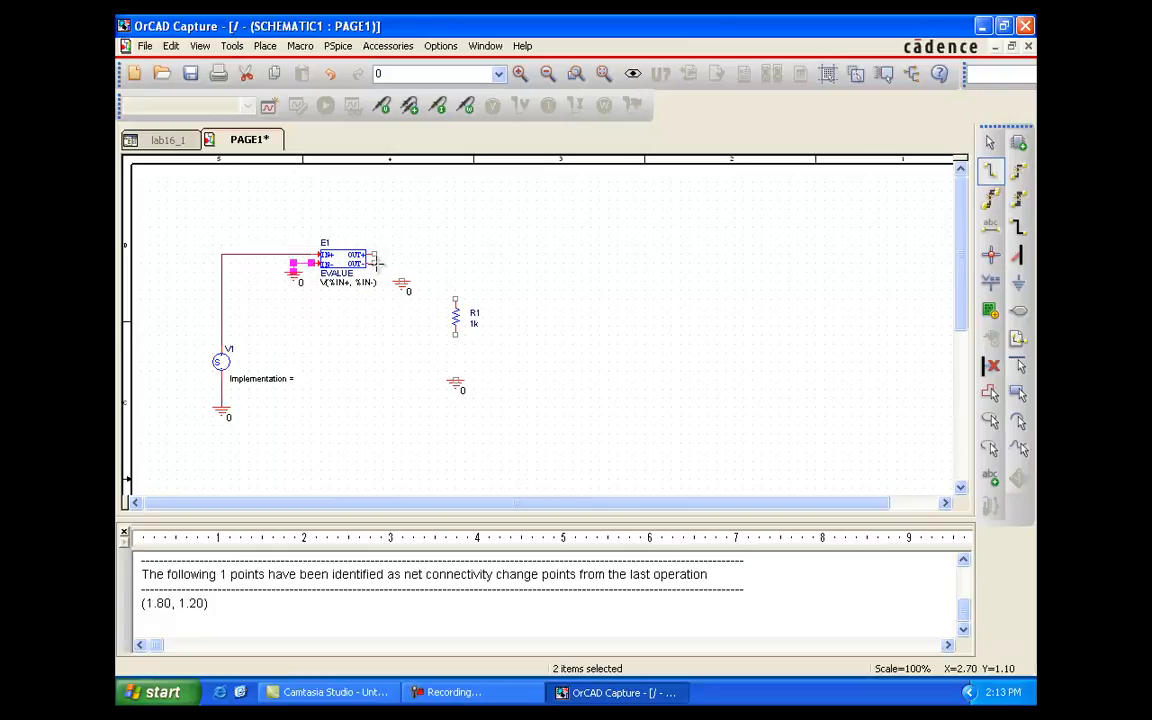
left_click(373, 263)
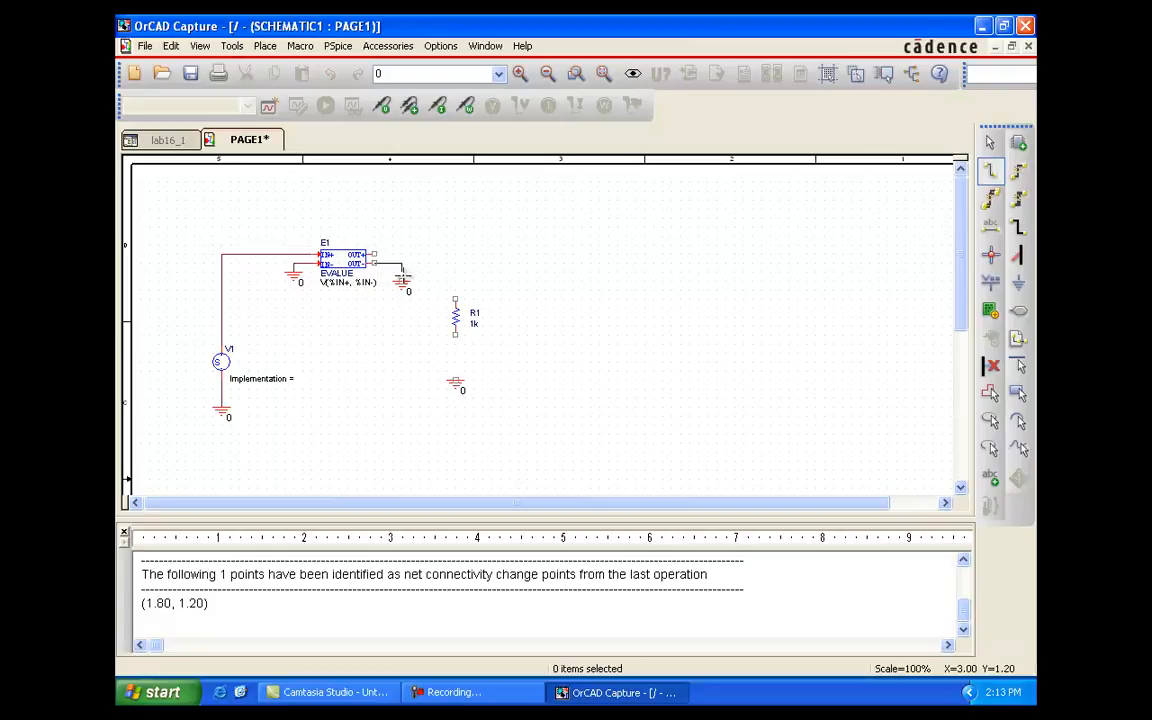
left_click(402, 280)
- Wire the EVALUE block's OUT+ pin to the resistor's upper end and the resistor's lower end to ground
left_click(375, 255)
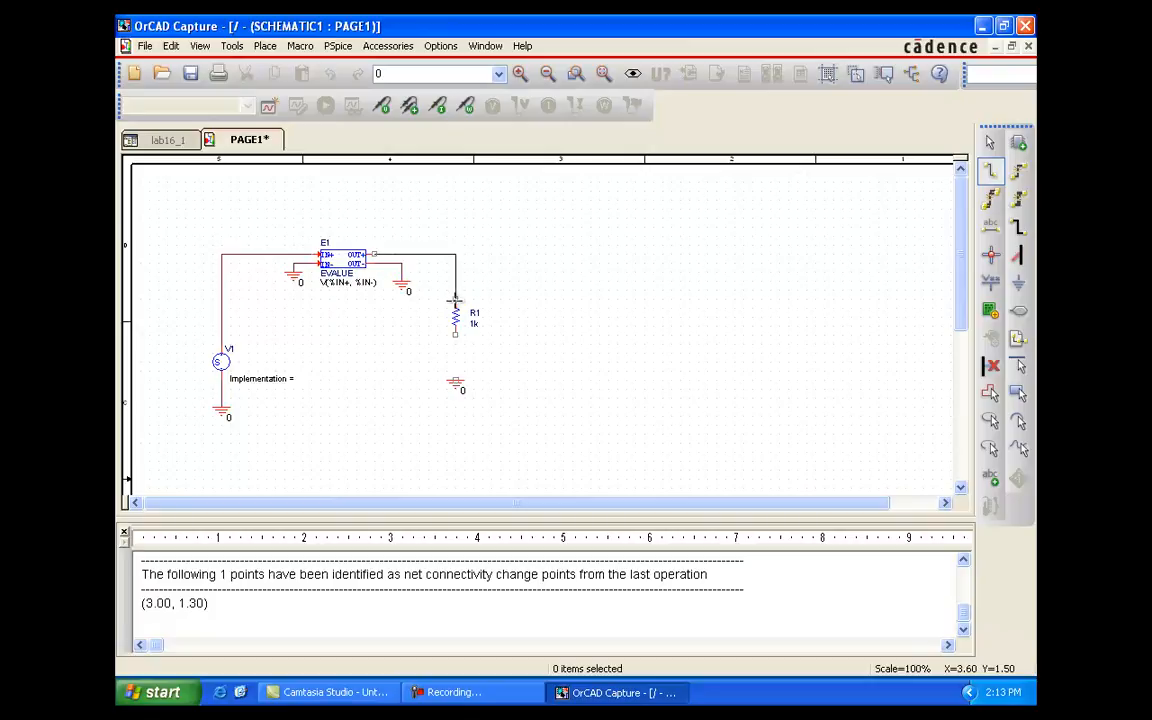
left_click(455, 298)
left_click(455, 337)
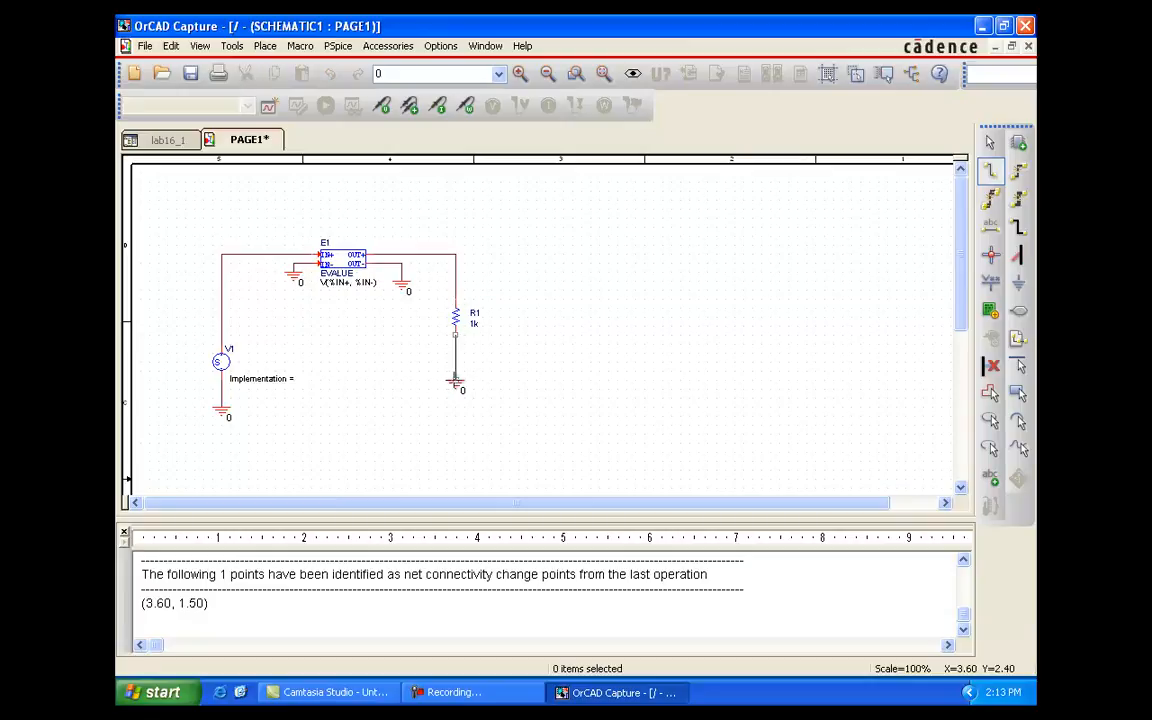
left_click(455, 381)
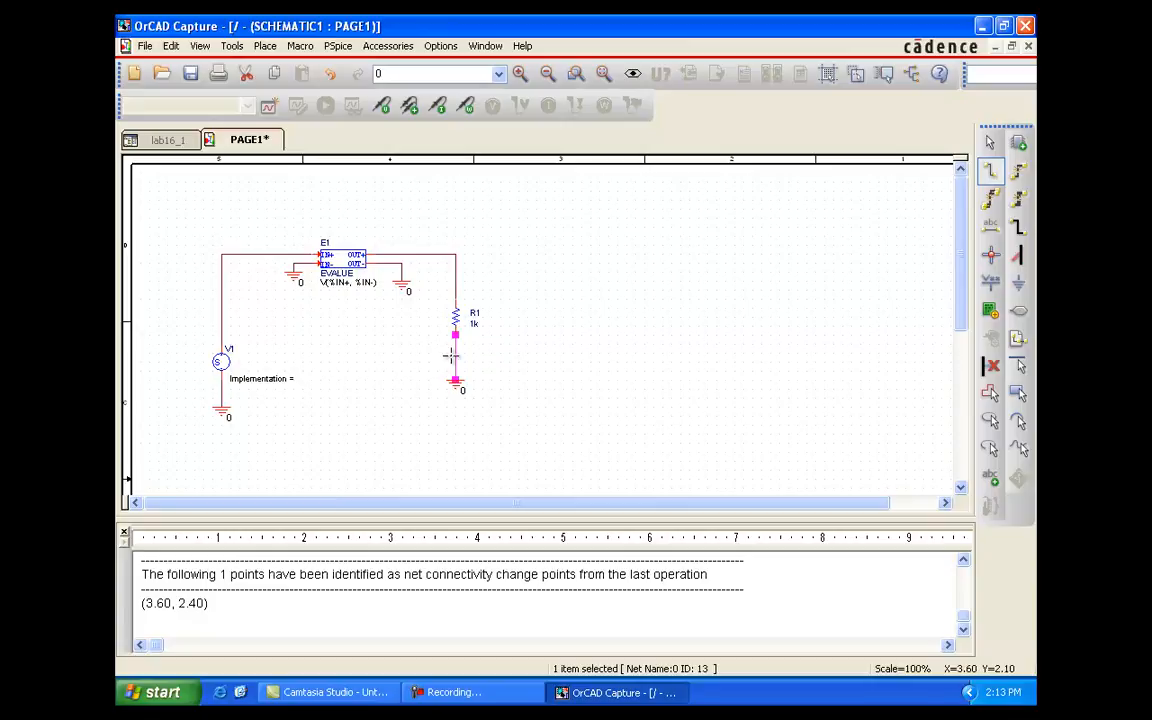
key("Escape")
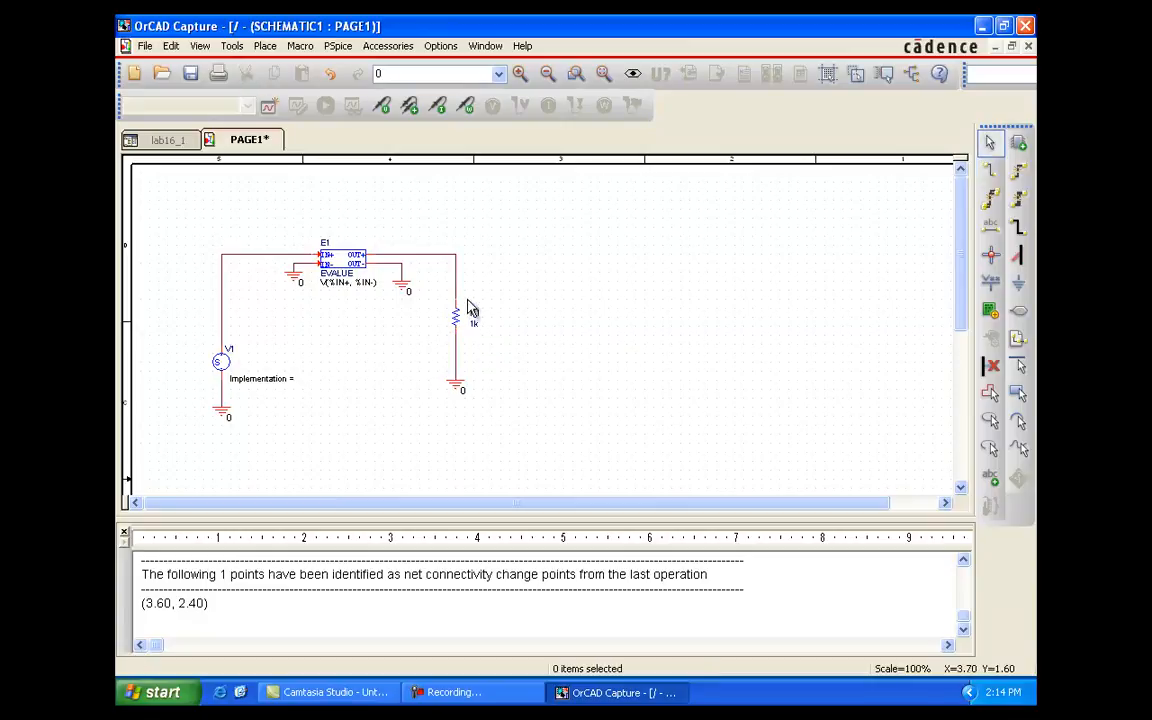
- Place one PARAM part from the SPECIAL library in the empty area below the circuit, between the source and the resistor
left_click(1018, 143)
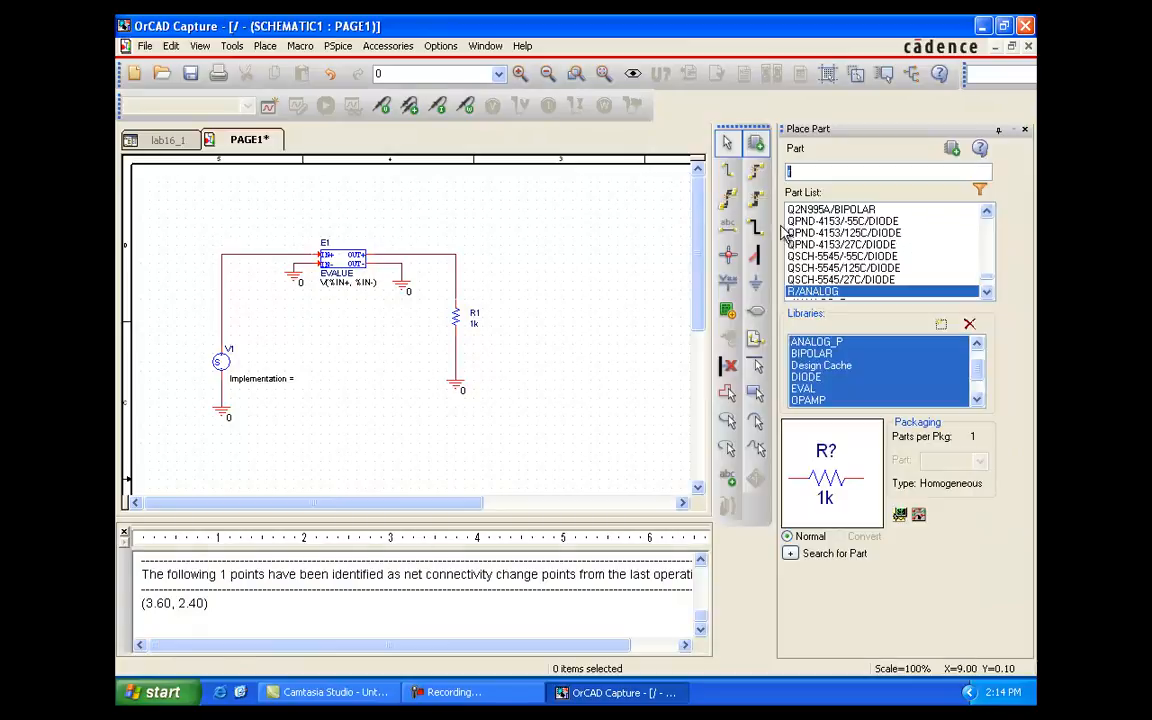
type("paraM")
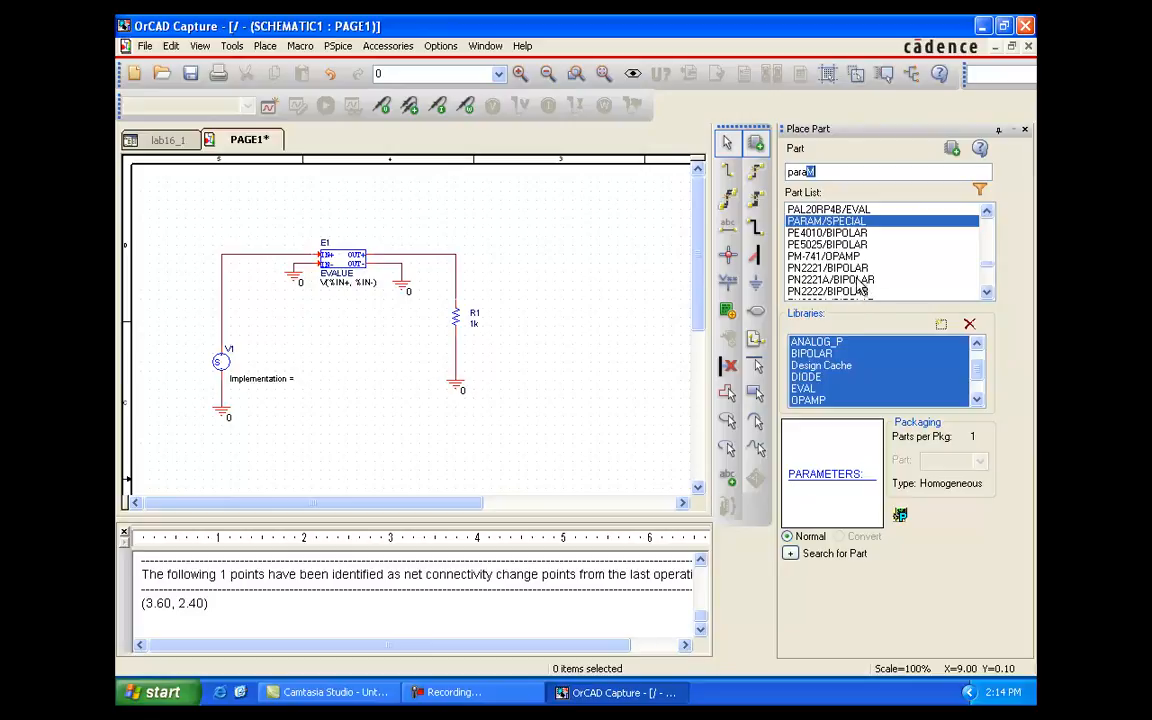
left_click(952, 149)
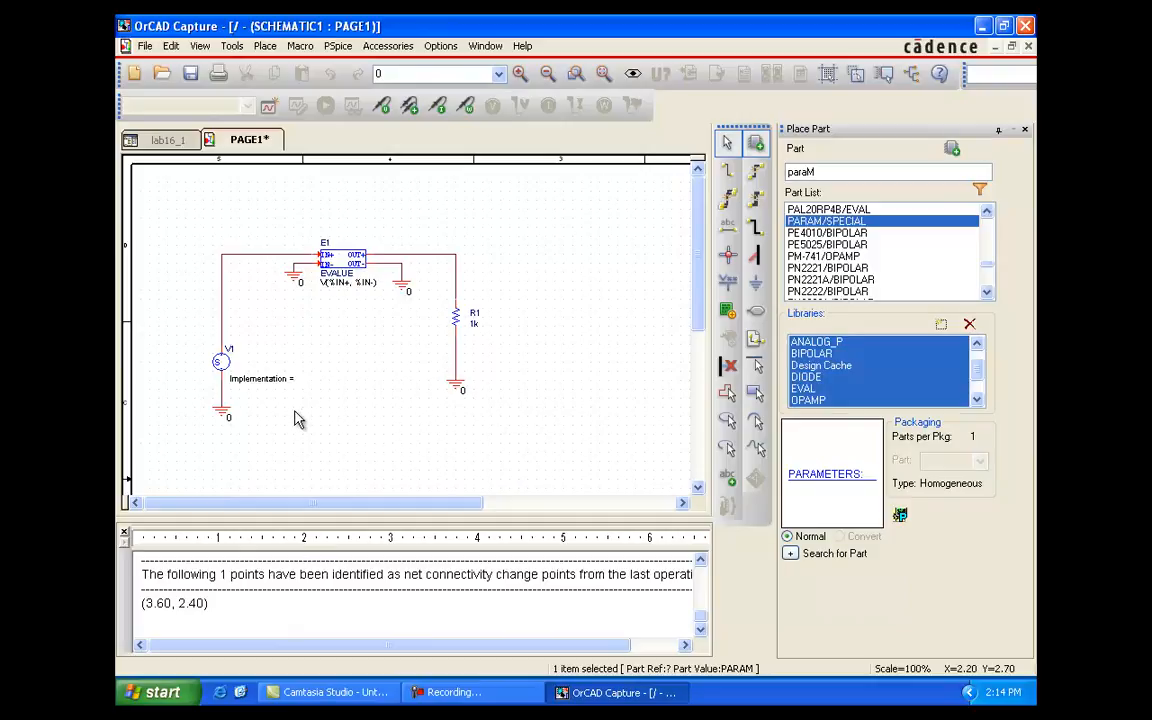
left_click(324, 410)
key("Escape")
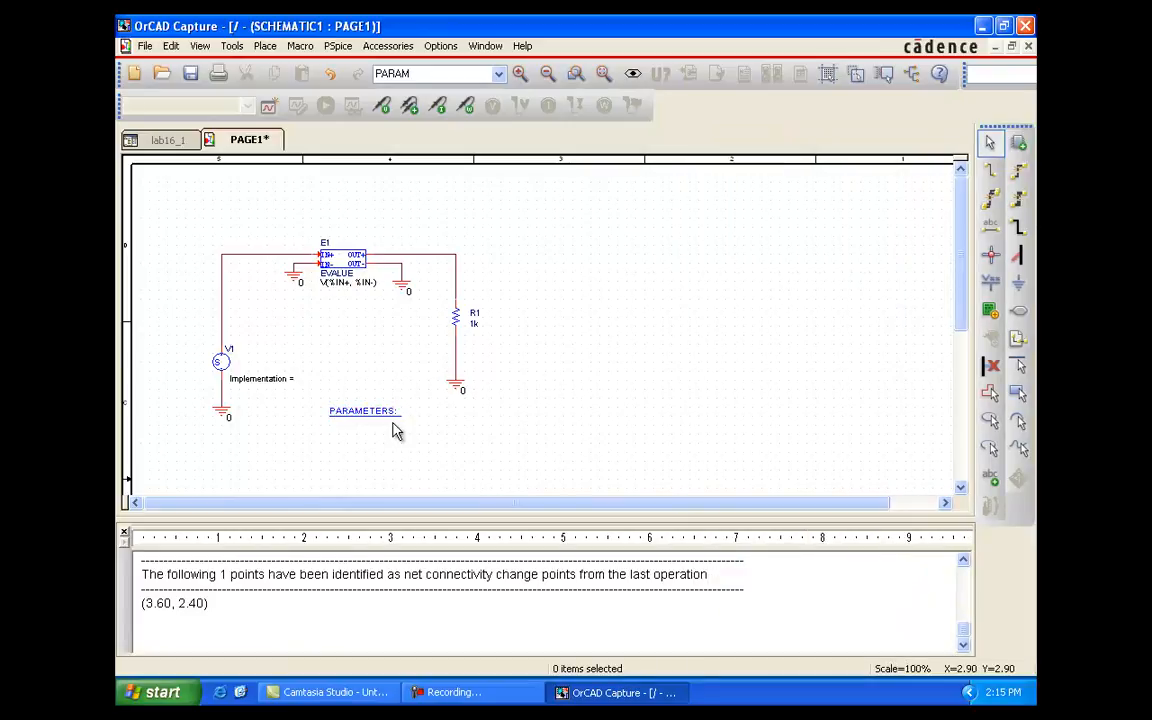
- Add a GAIN property with value 1 to the PARAM part
left_click(380, 415)
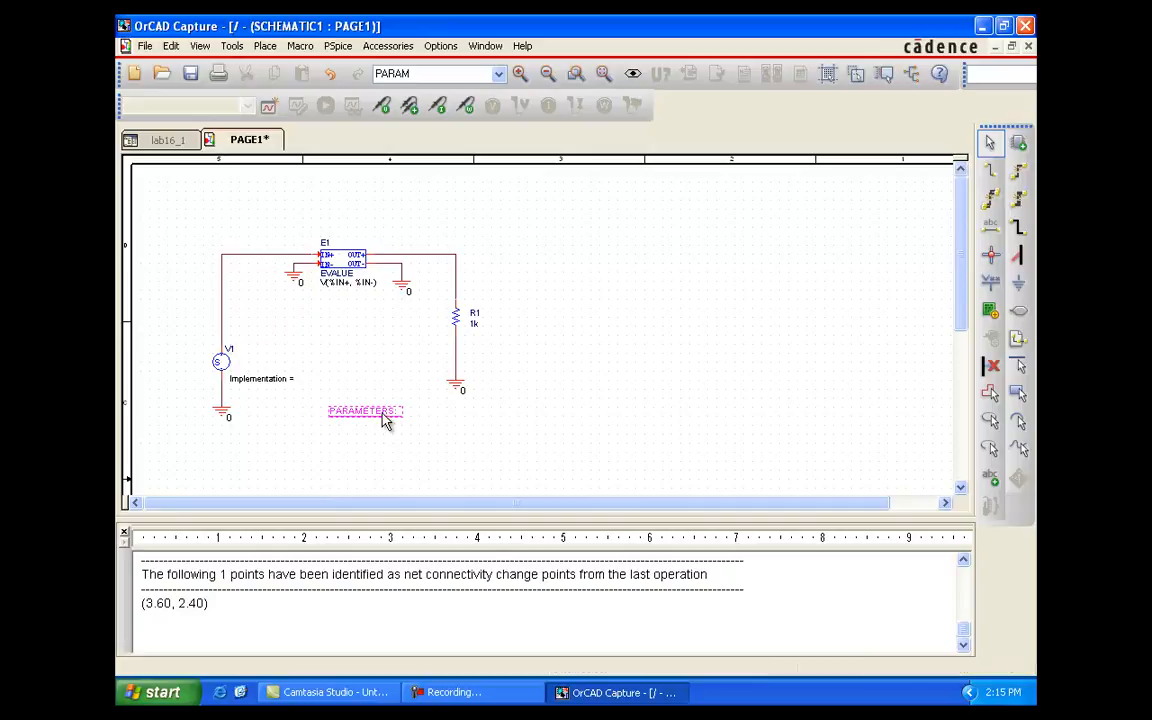
double_click(381, 417)
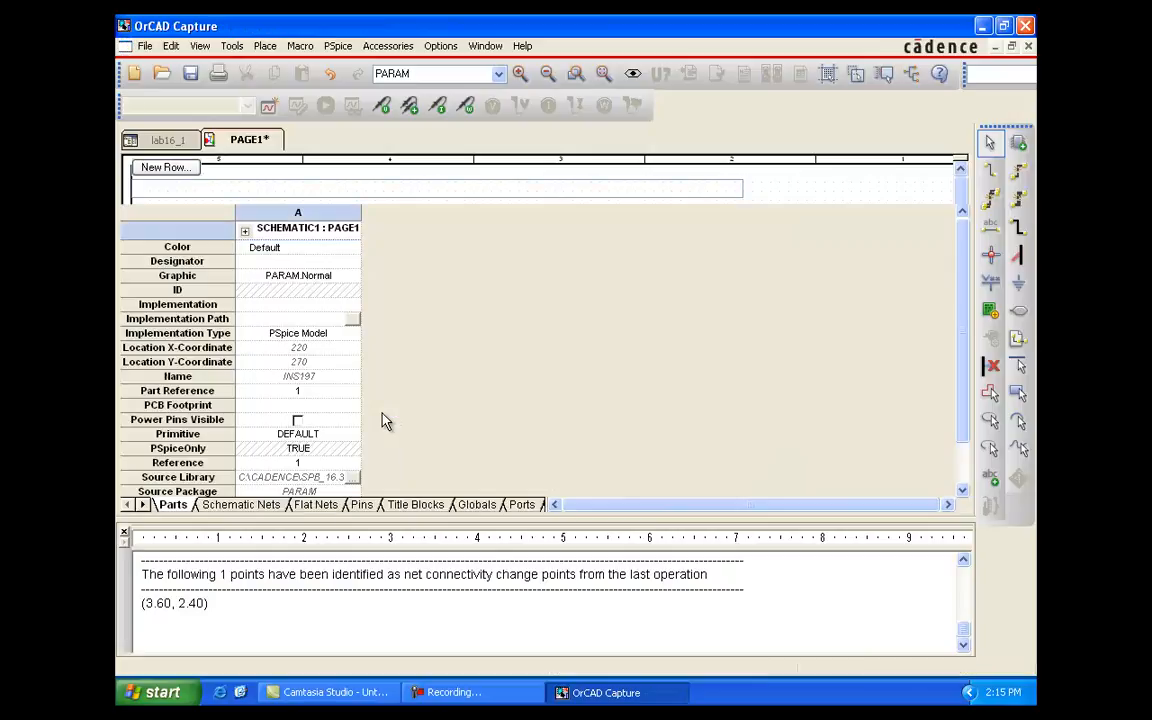
left_click(168, 167)
left_click(600, 382)
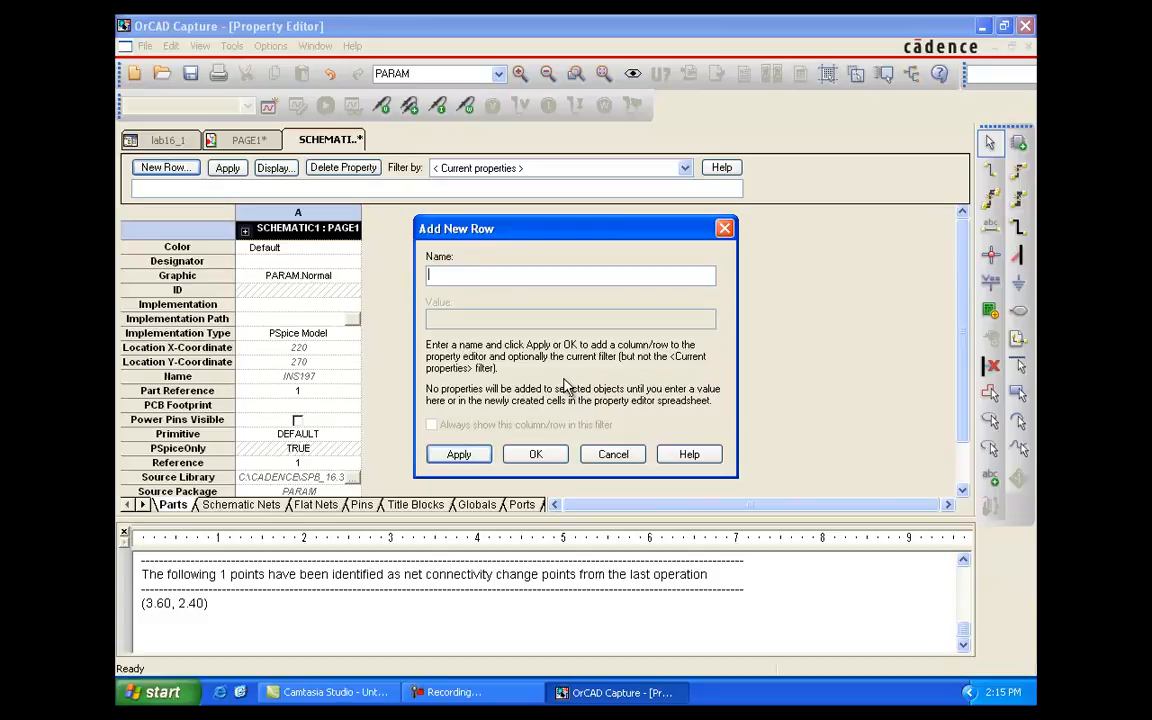
type("GAIN")
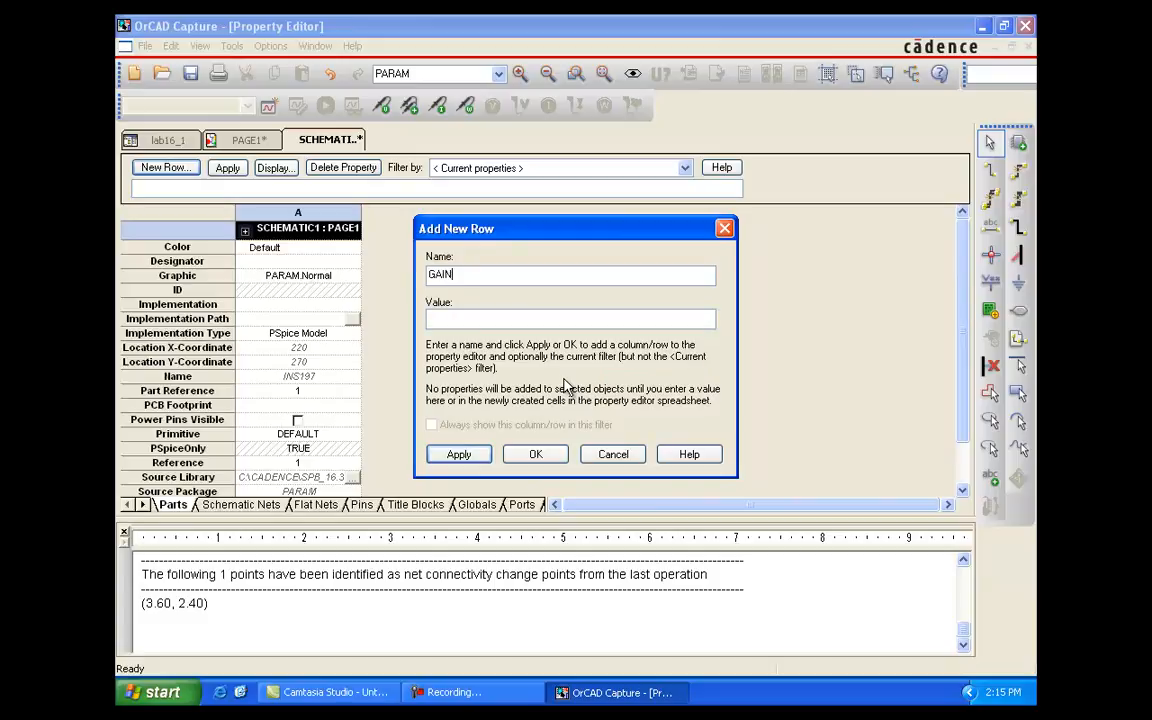
left_click(614, 319)
left_click(458, 454)
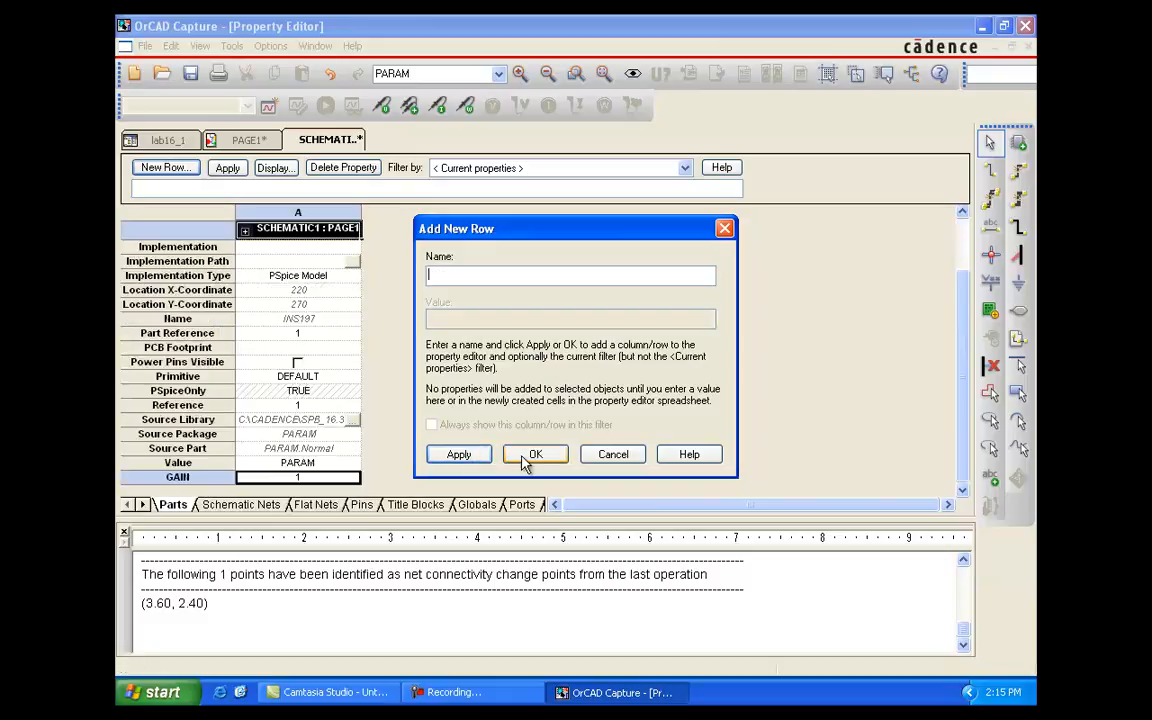
left_click(603, 456)
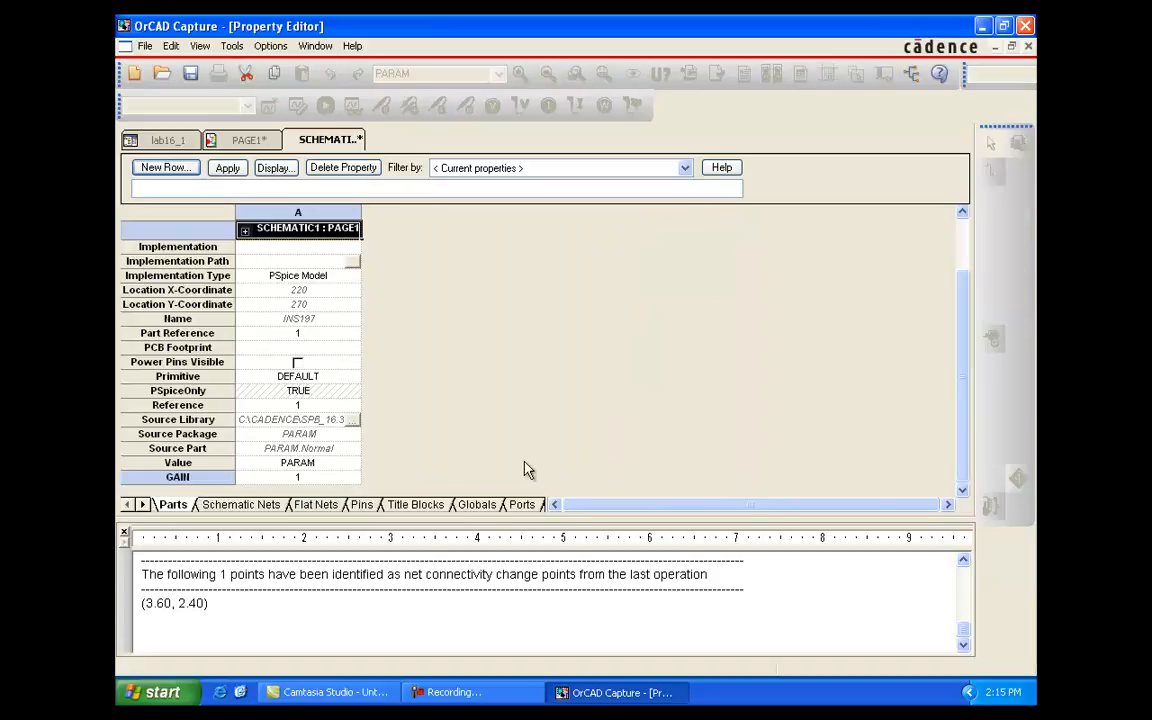
- Show the GAIN property's name and value on the schematic and close the property editor
left_click(309, 479)
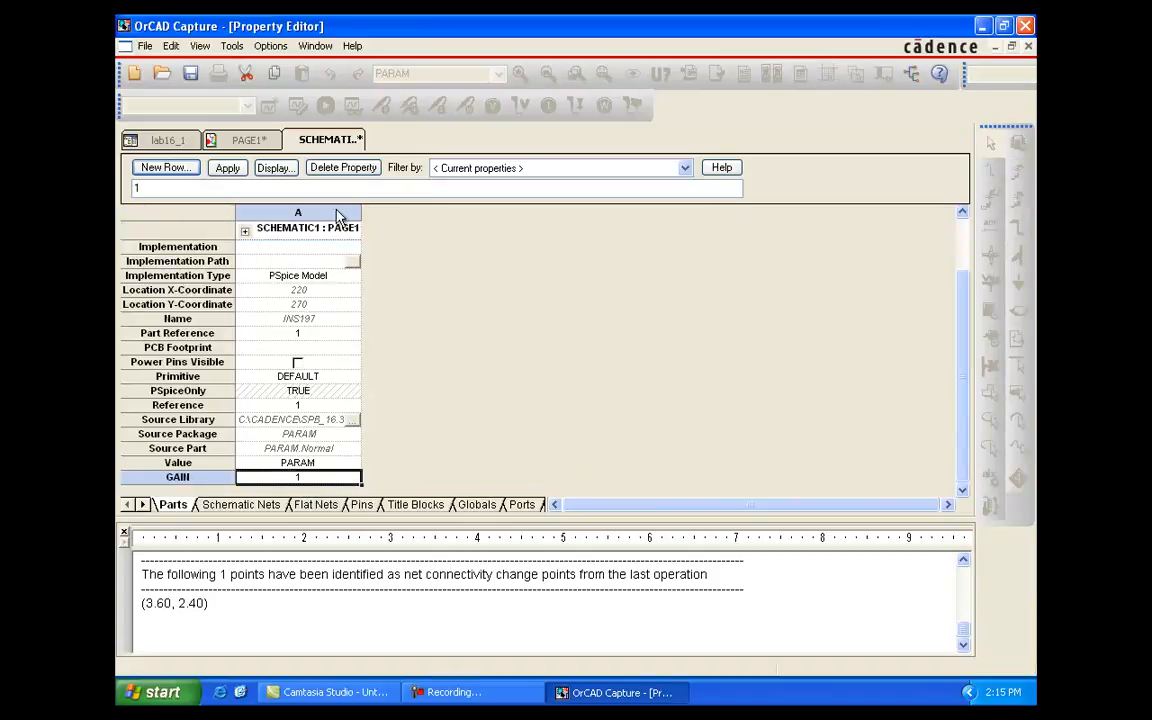
left_click(318, 167)
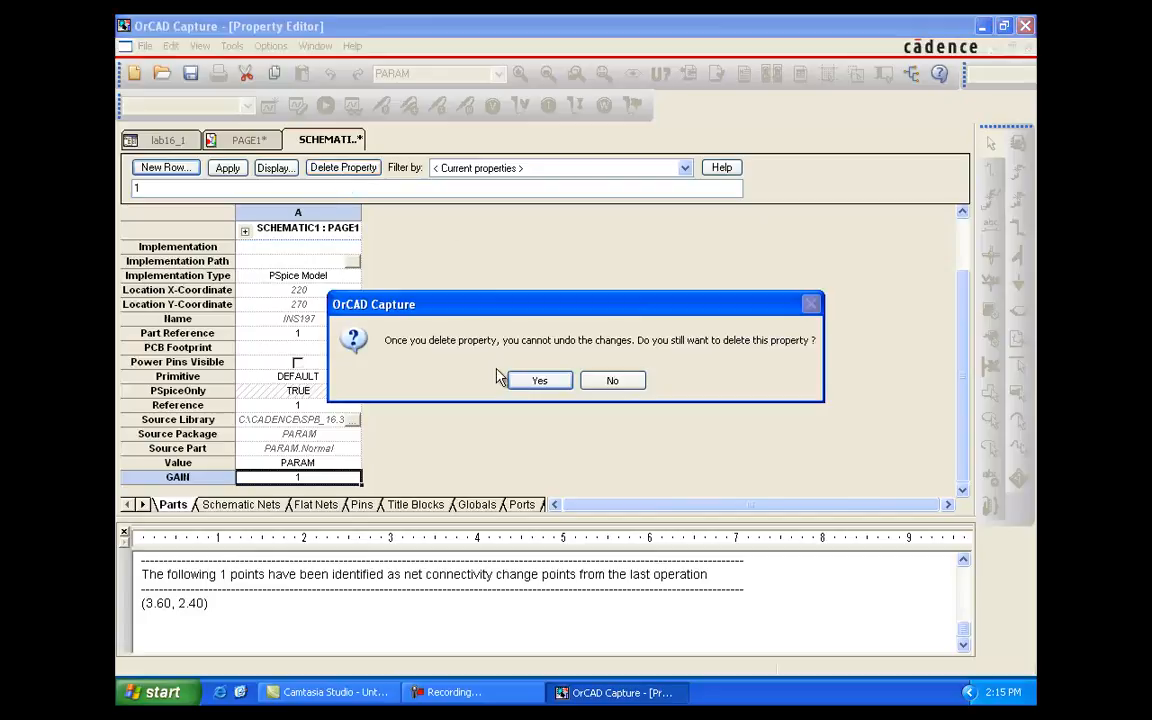
left_click(609, 381)
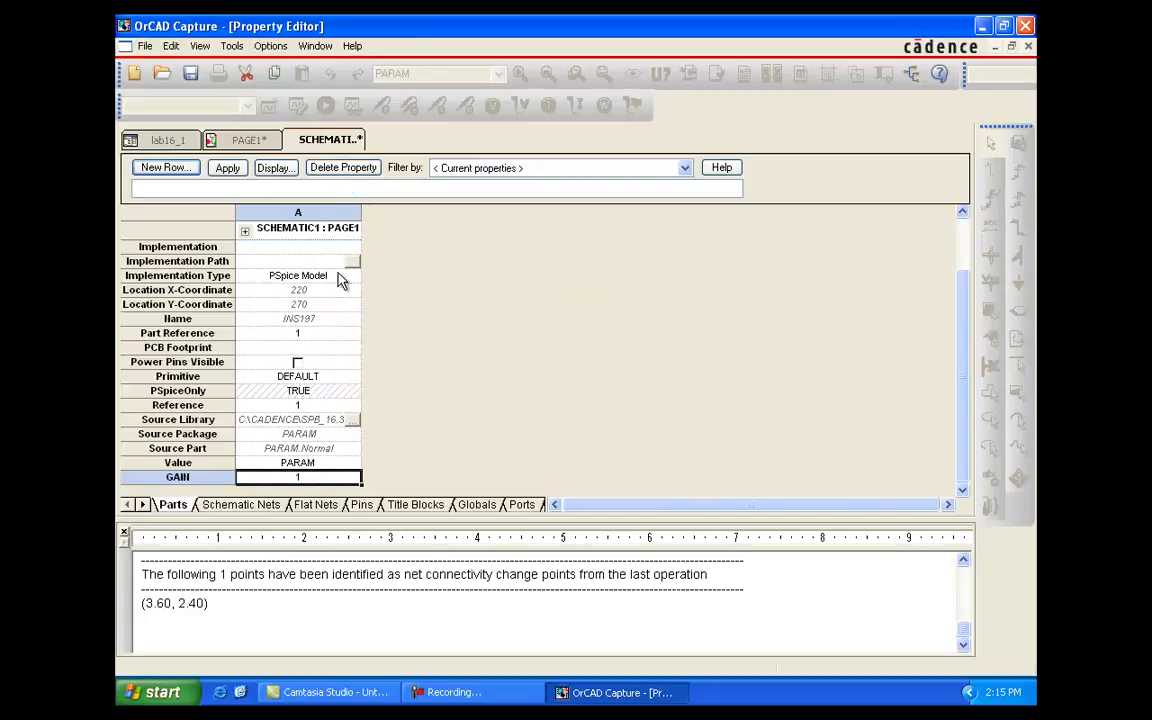
left_click(258, 167)
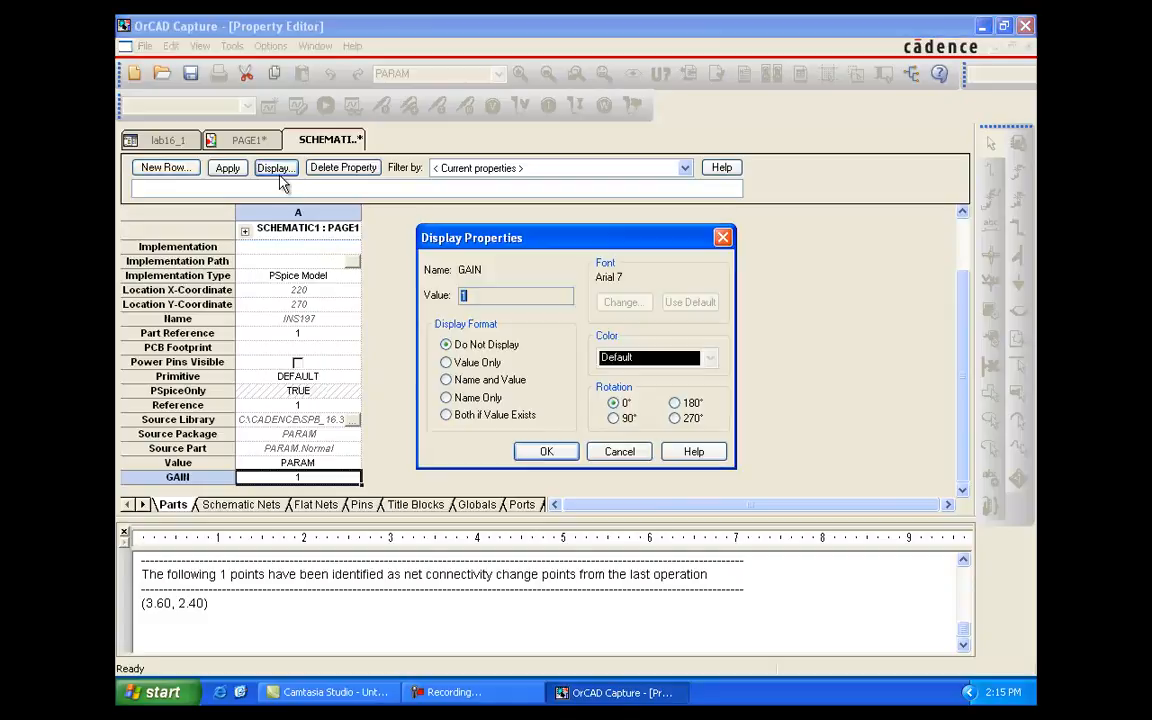
left_click(462, 380)
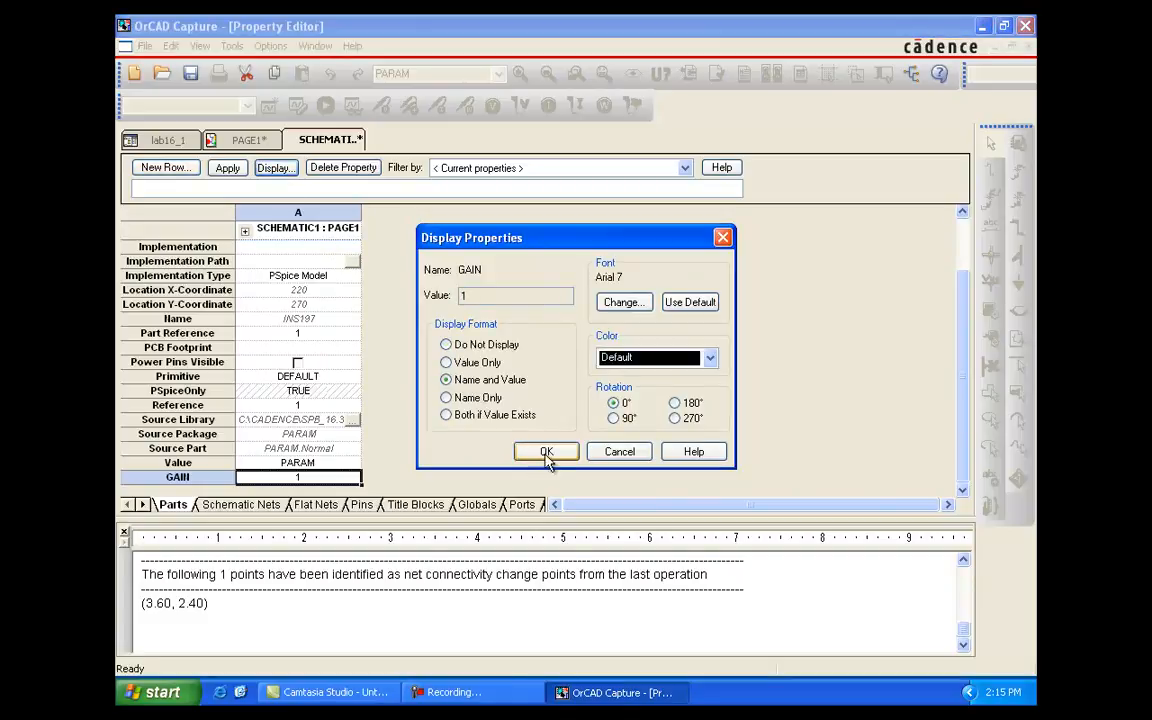
left_click(546, 452)
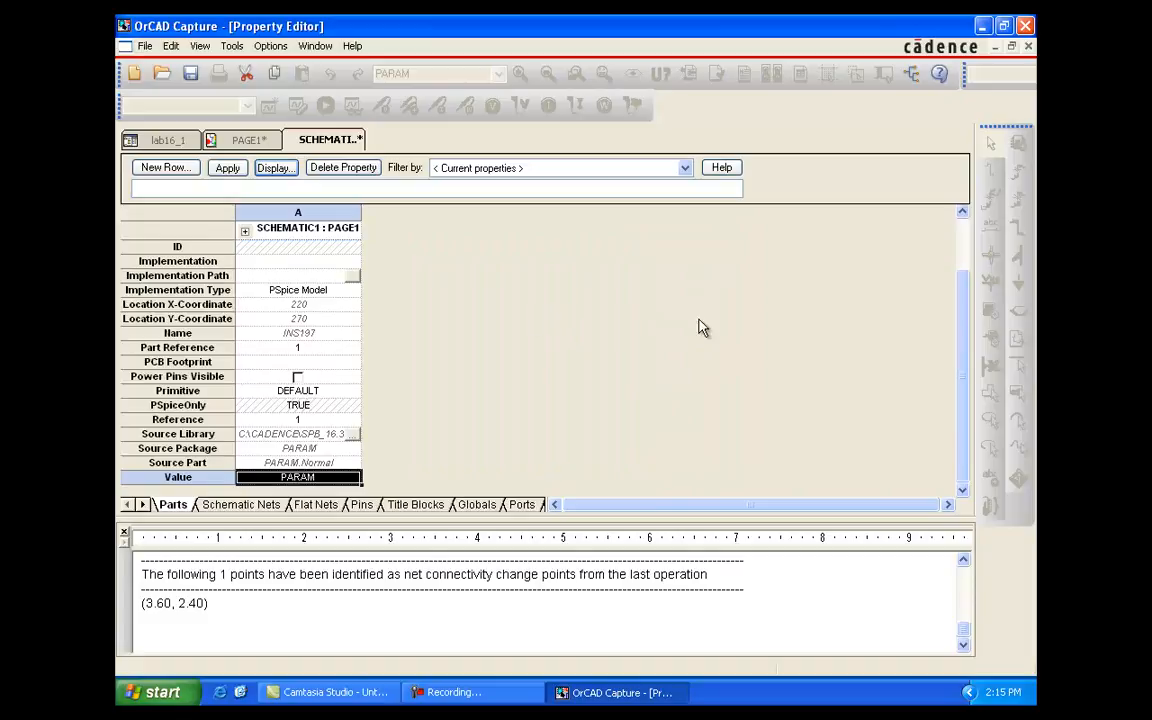
left_click(1030, 48)
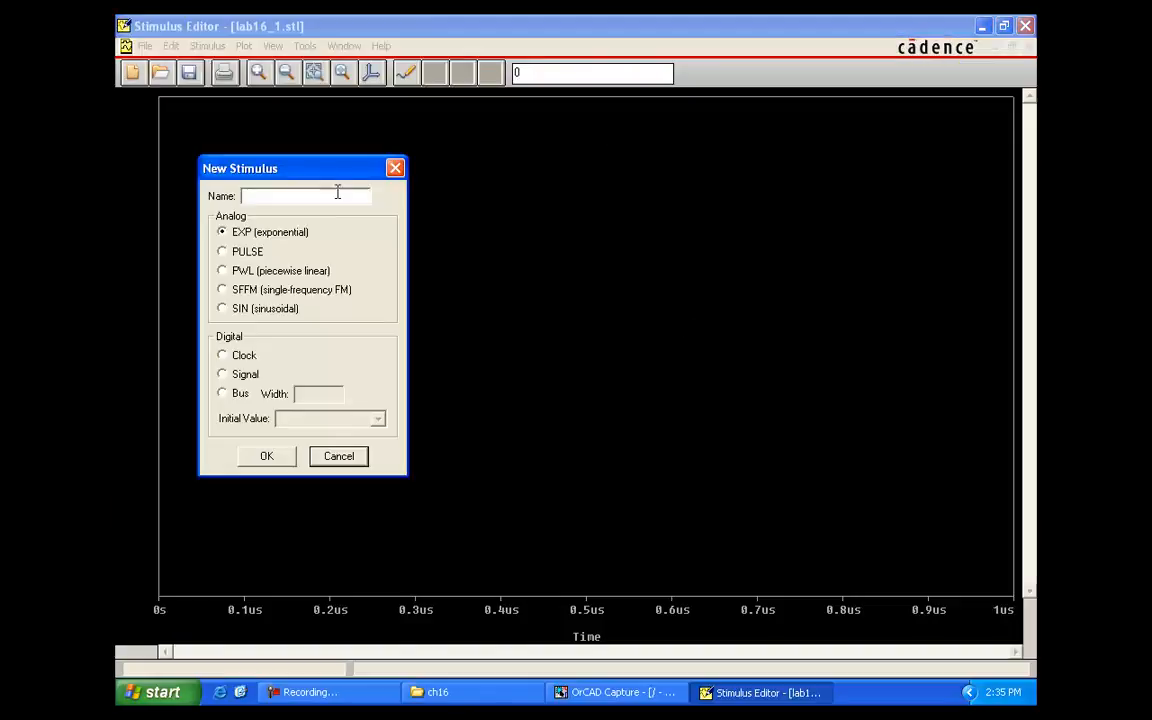
- Create a sinusoidal (SIN) stimulus named sin10 in the Stimulus Editor
left_click(321, 196)
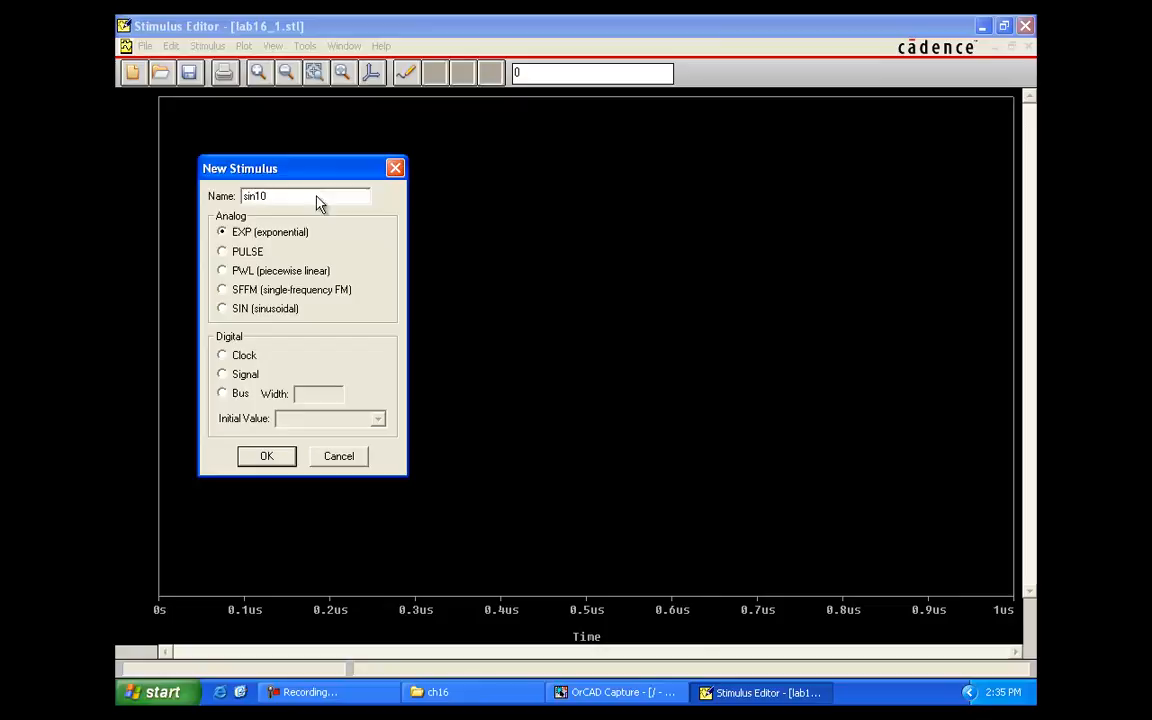
left_click(223, 309)
left_click(268, 457)
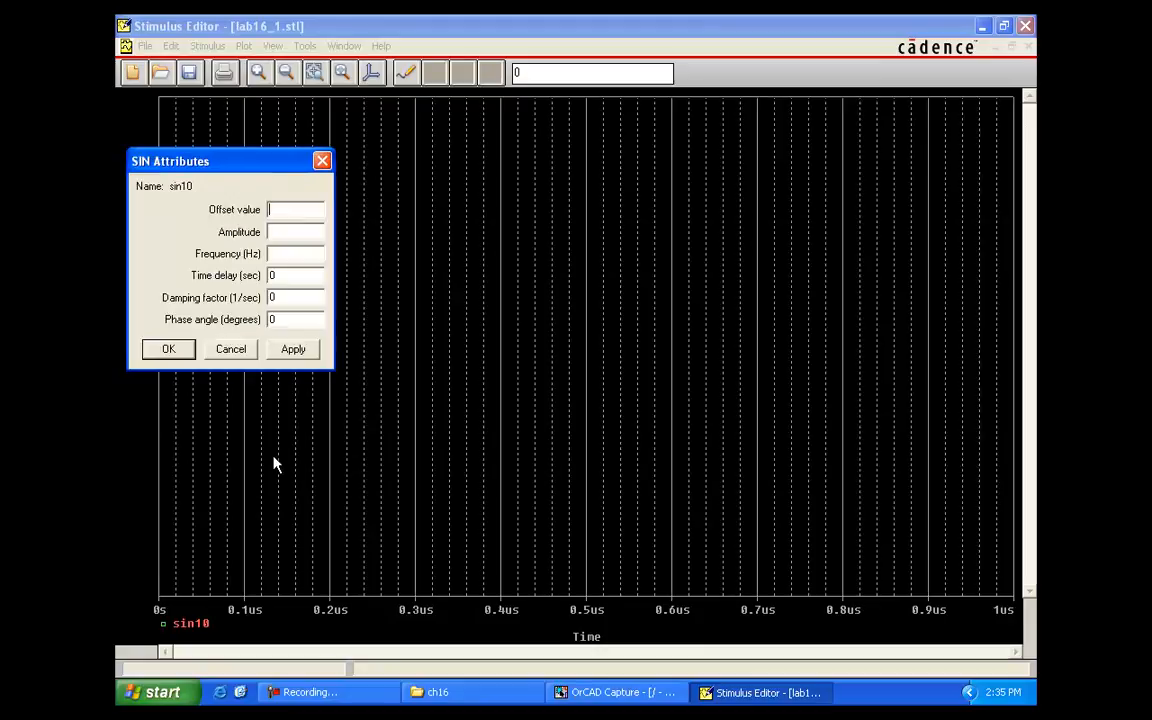
- Give the sin10 stimulus an offset of 0, an amplitude of 1 and a frequency of 10 Hz, and save the stimulus library
left_click_drag(276, 173, 388, 187)
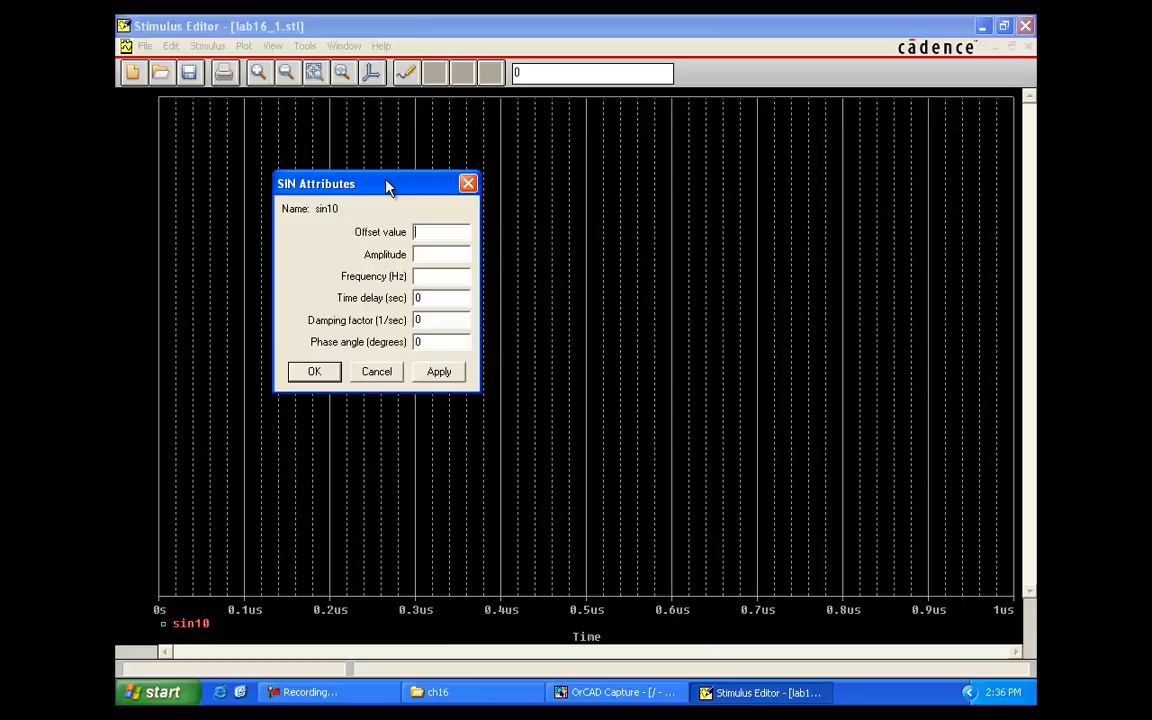
type("0")
type("V")
left_click(296, 374)
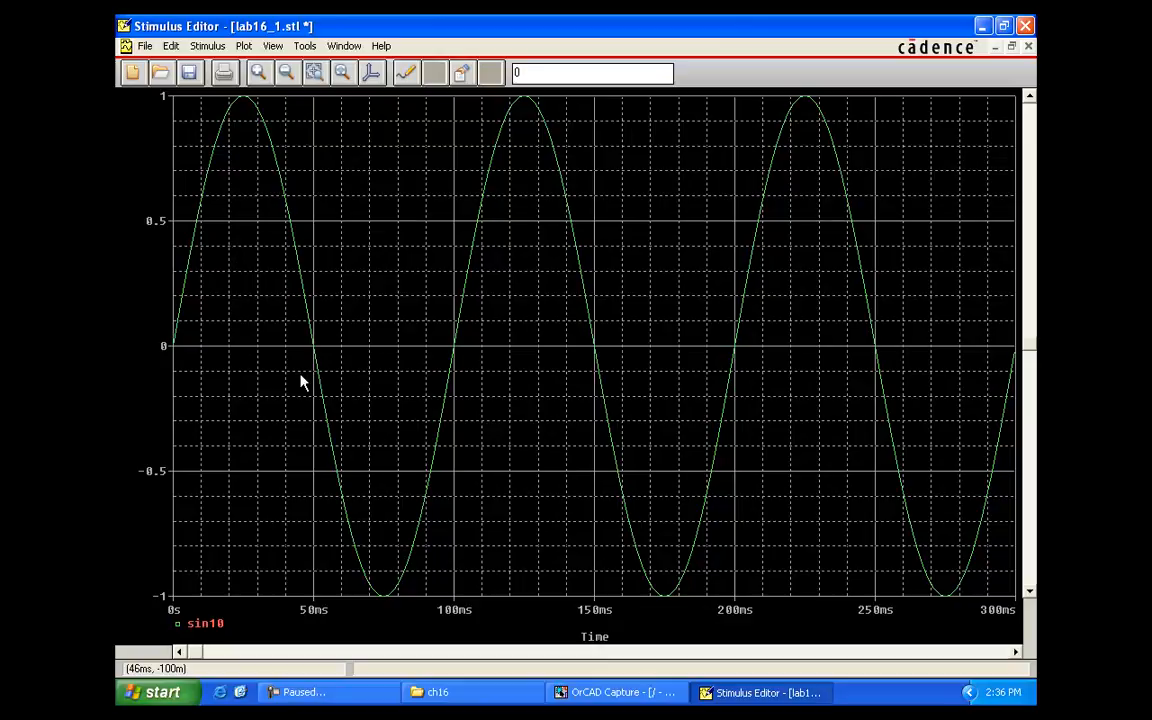
left_click(190, 73)
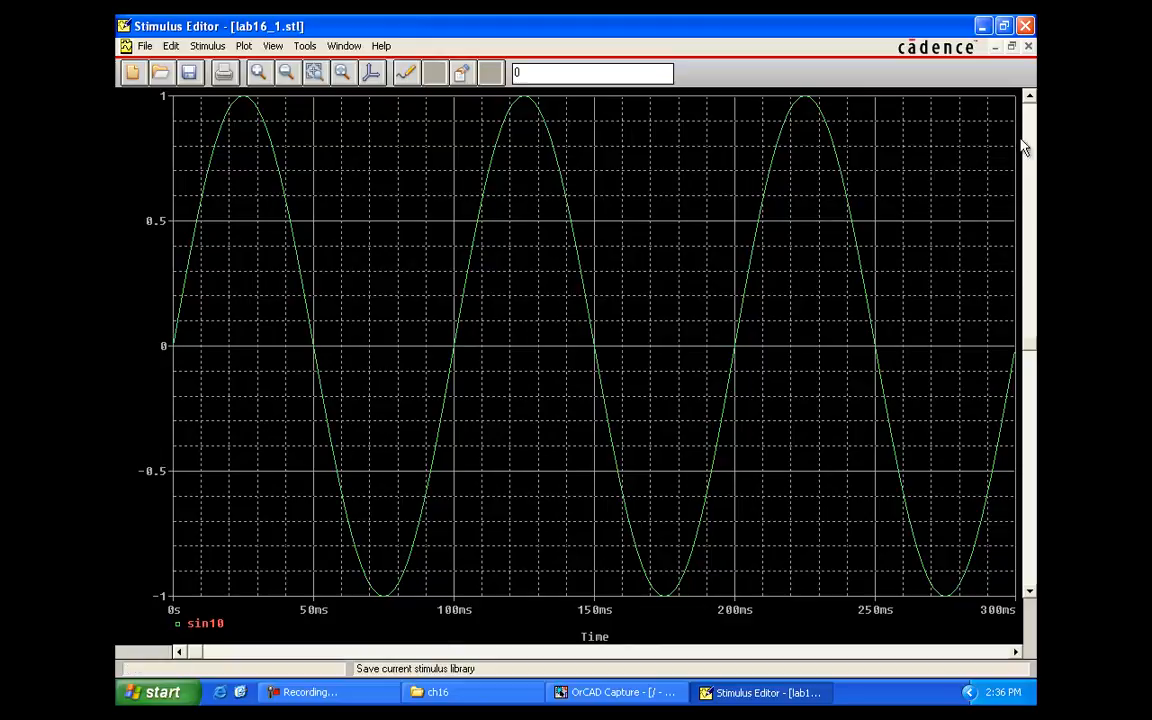
- Switch to OrCAD Capture, set the EVALUE block's expression to ABS(V(%IN+, %IN-))*GAIN and move its text below the neighbouring grounds
left_click(657, 693)
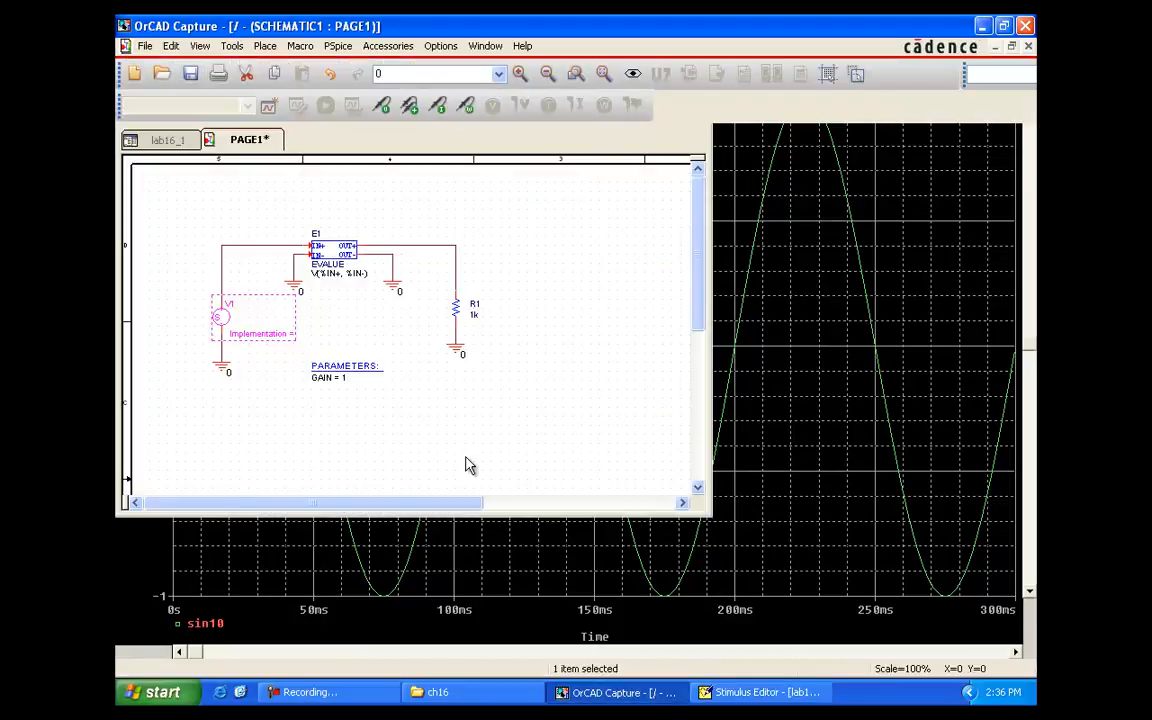
left_click(460, 450)
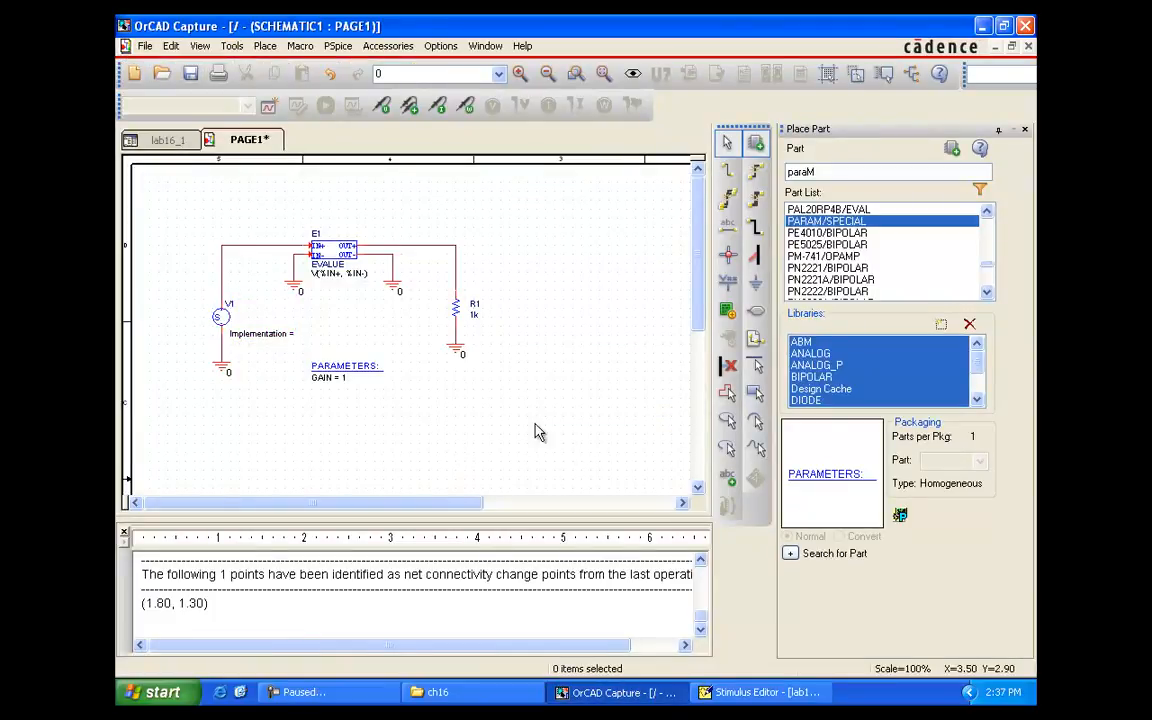
double_click(339, 275)
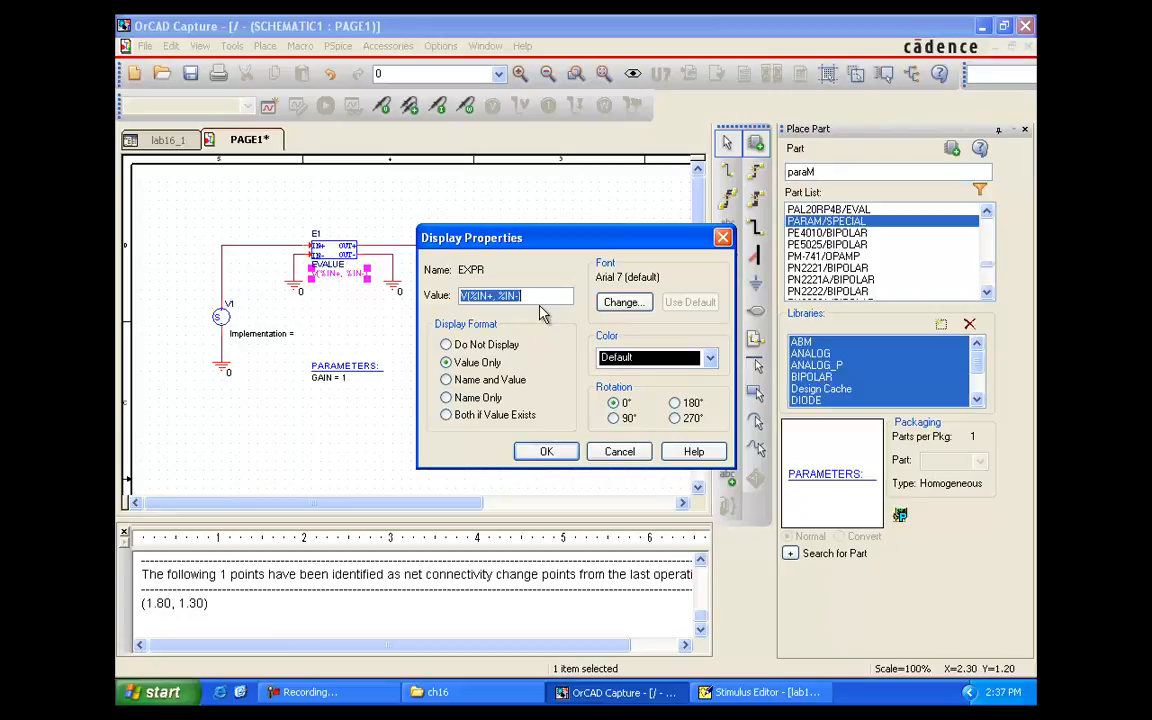
left_click(462, 296)
type("A")
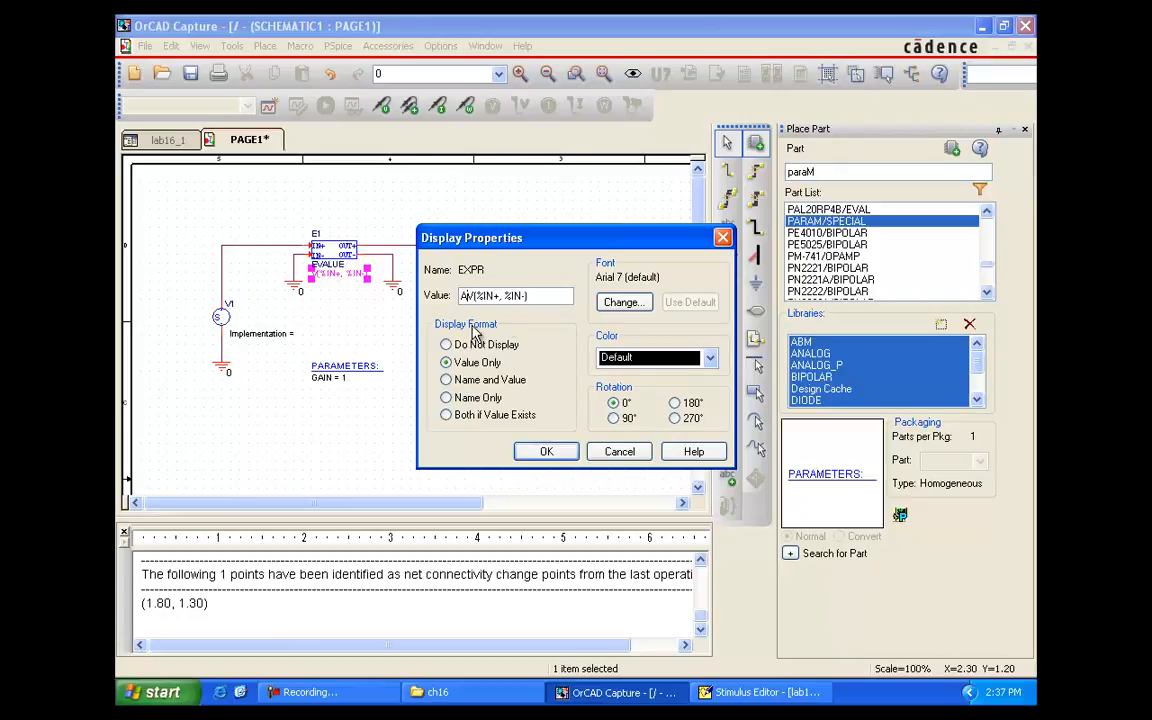
type("BS(")
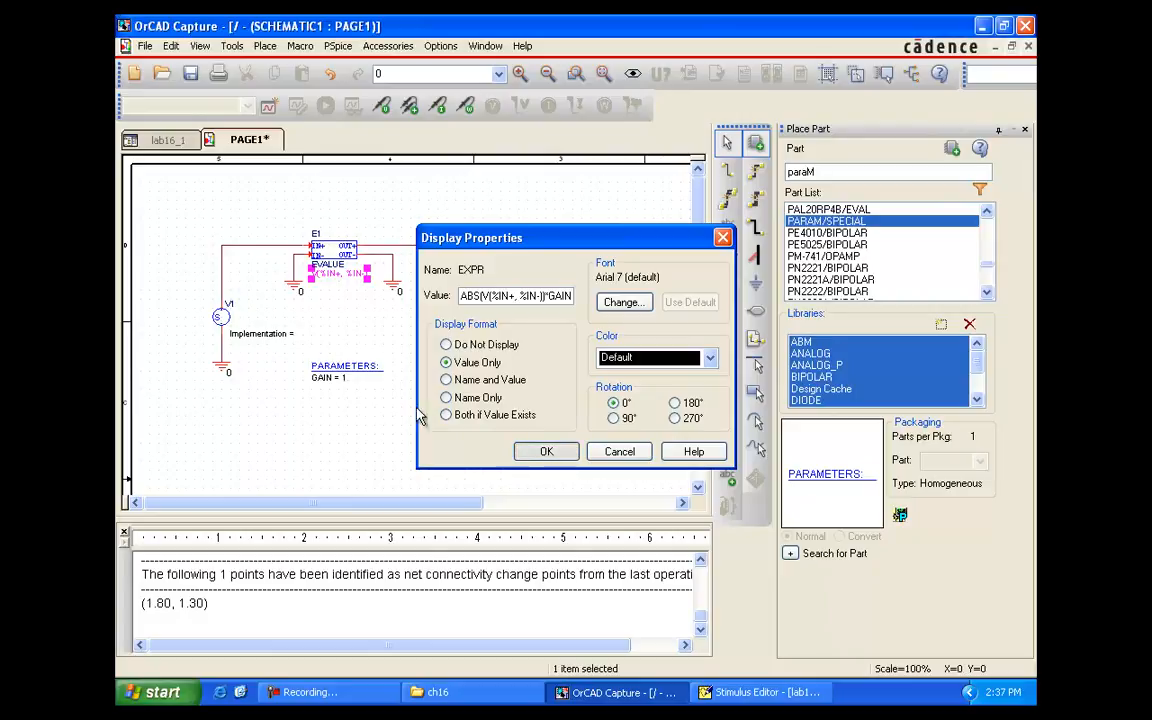
key("Return")
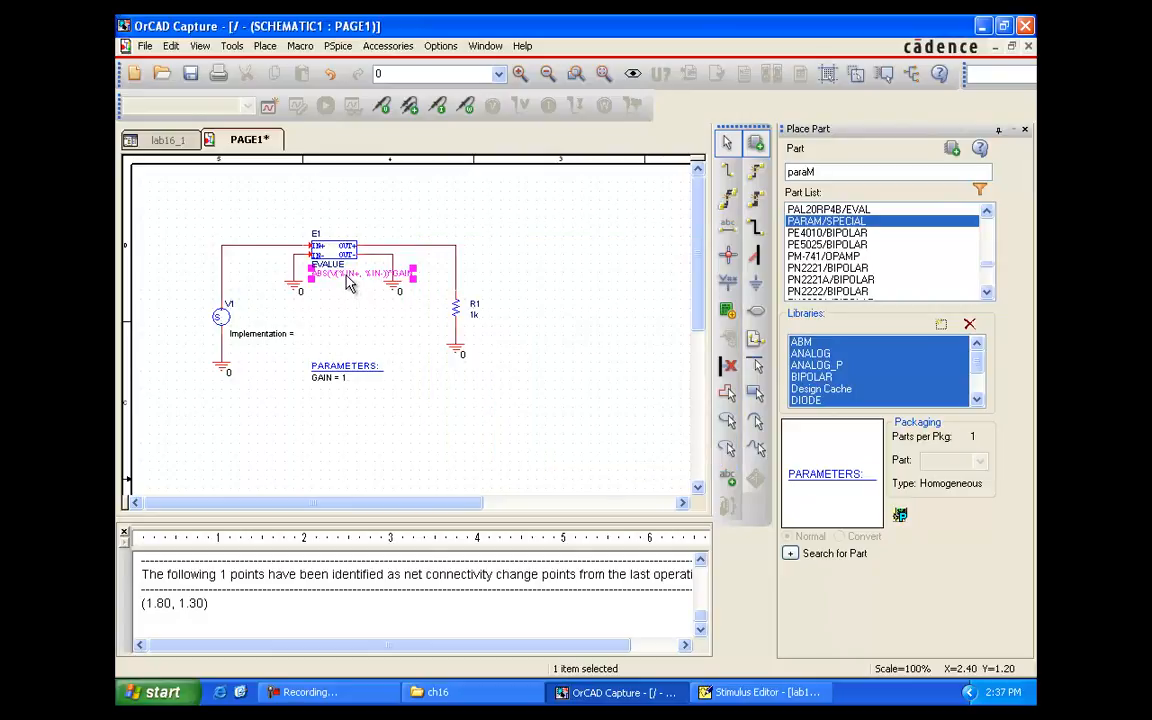
left_click_drag(347, 283, 342, 318)
left_click(463, 403)
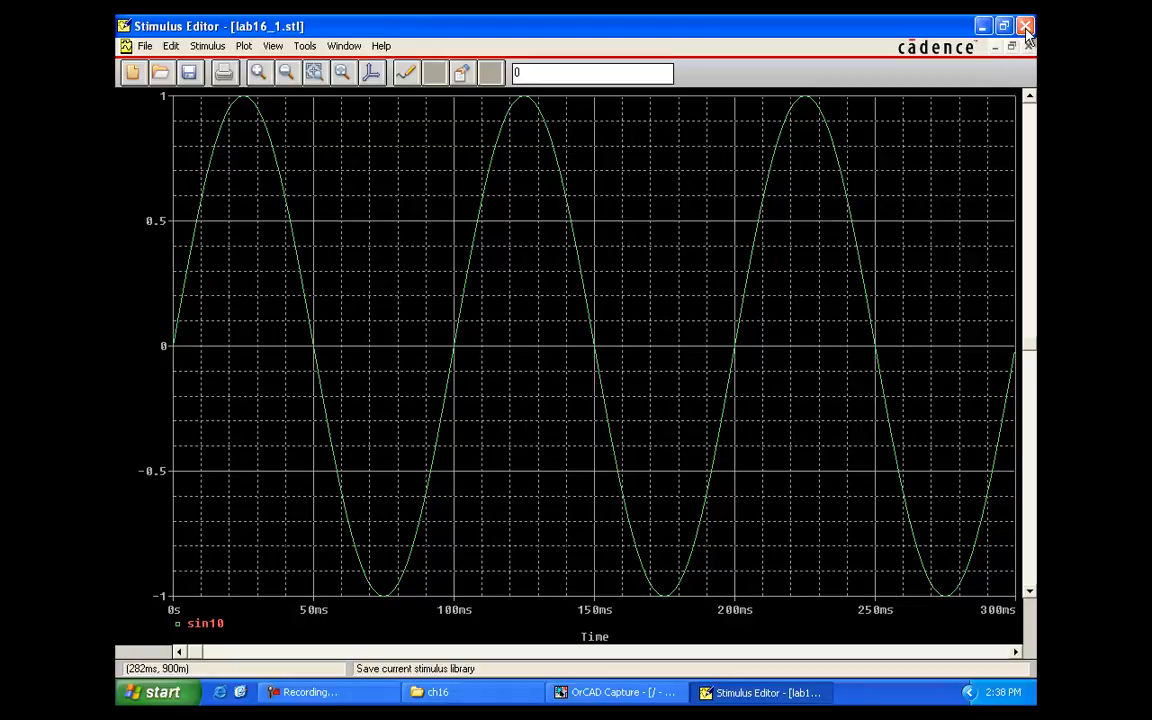
- Close the Stimulus Editor and create a new simulation profile named lab16_1 in OrCAD Capture
left_click(1025, 25)
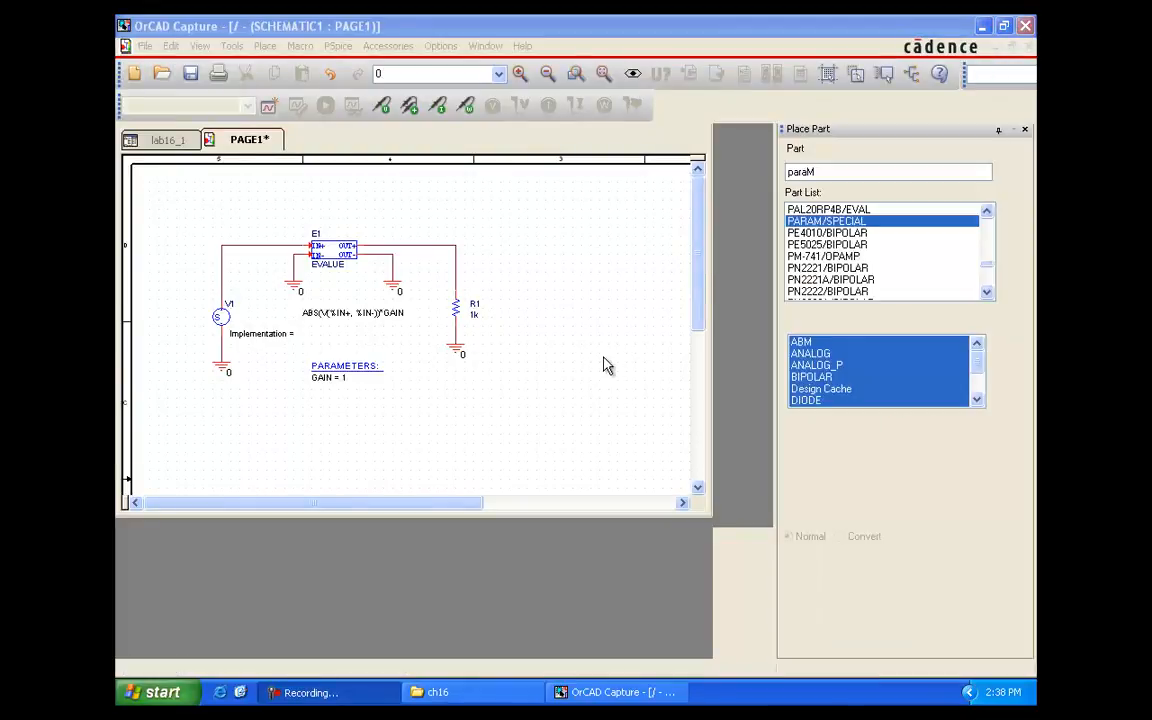
left_click(338, 46)
left_click(355, 67)
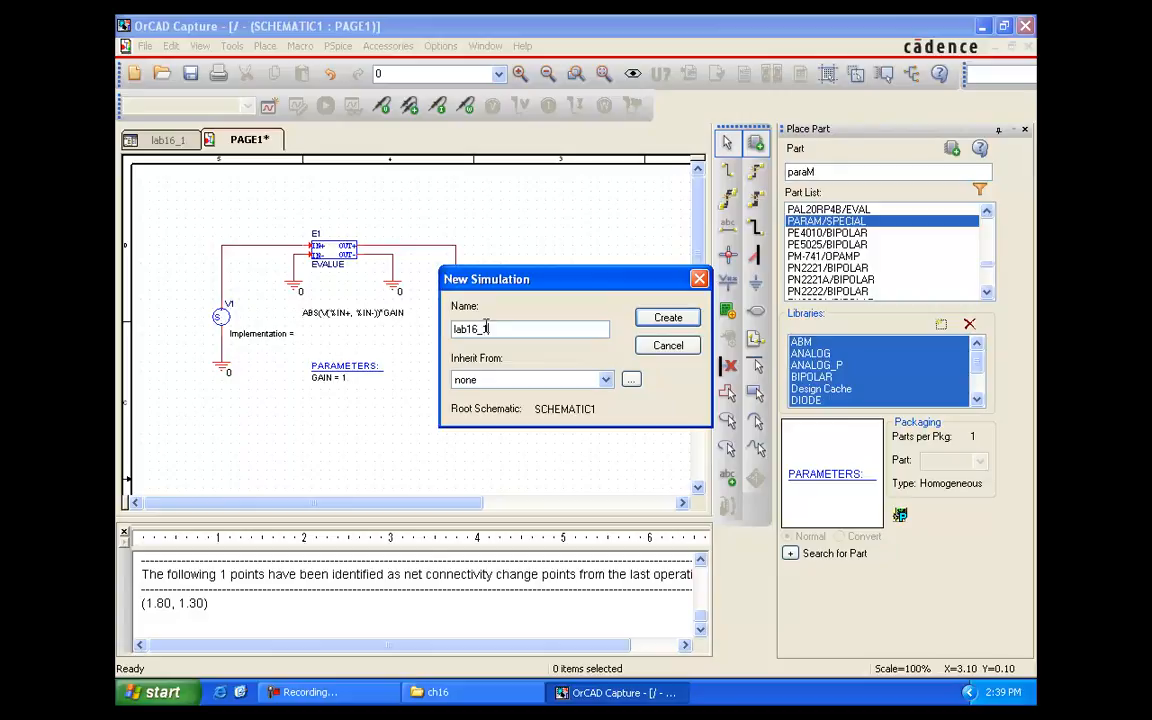
left_click(668, 320)
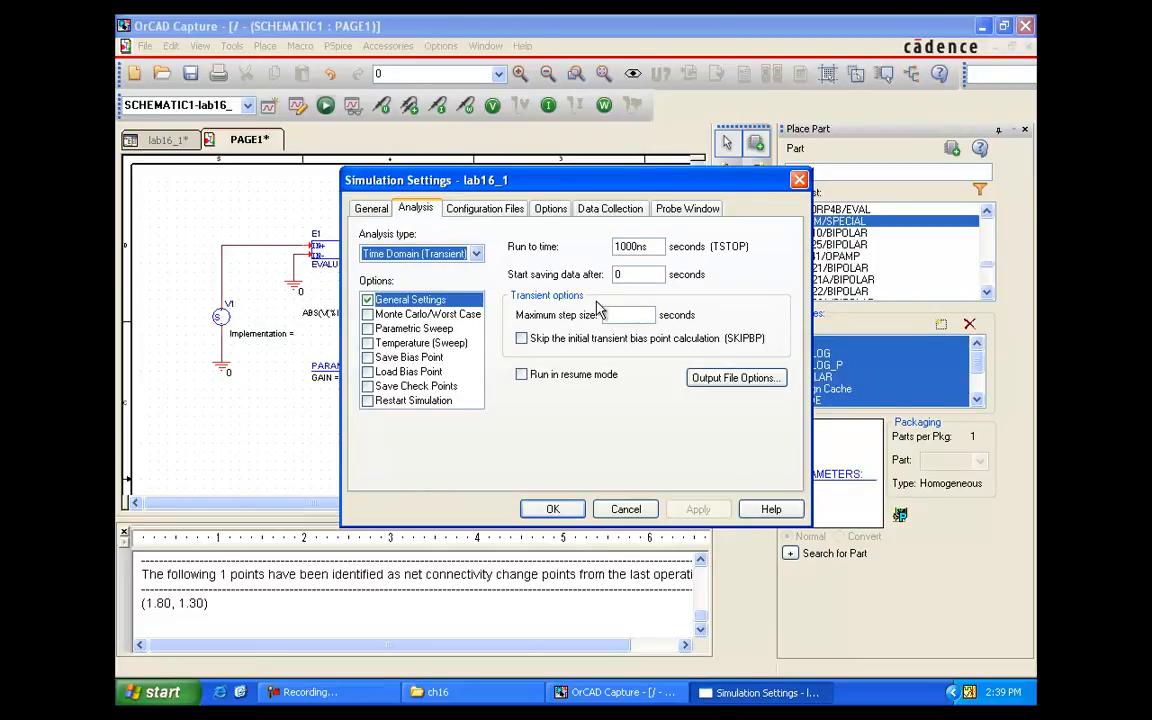
- Set the transient analysis to run to 0.5 seconds with a maximum step size of .001 seconds, and run the simulation
left_click(652, 246)
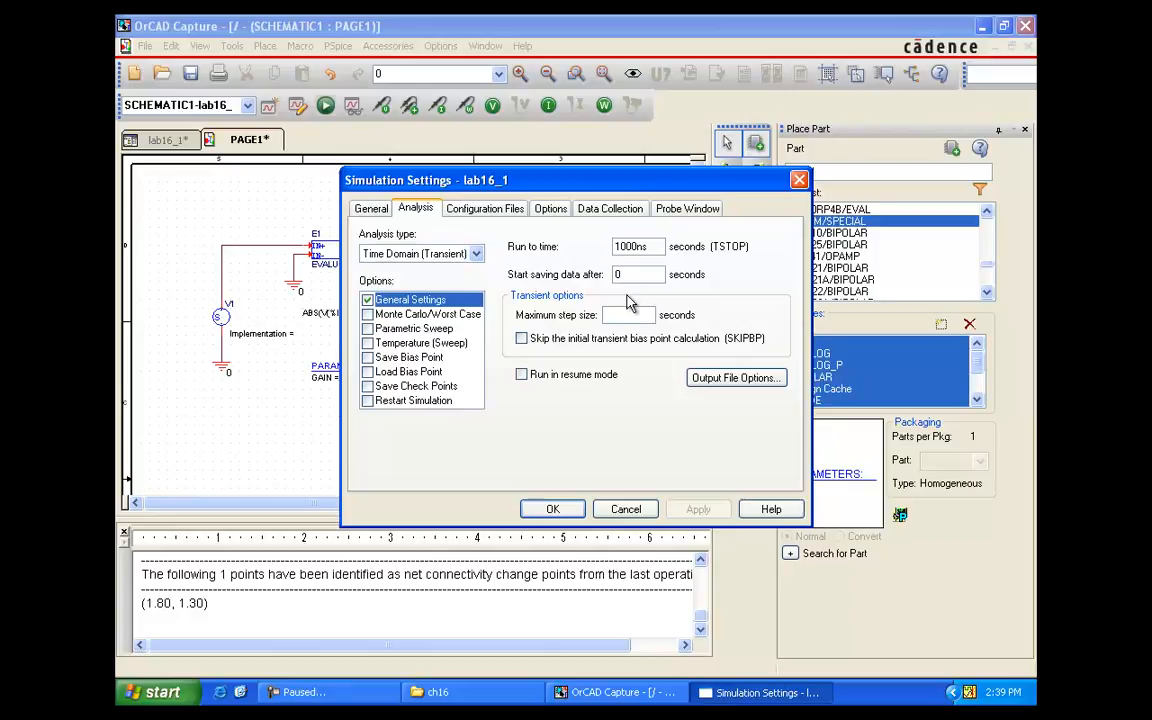
double_click(652, 246)
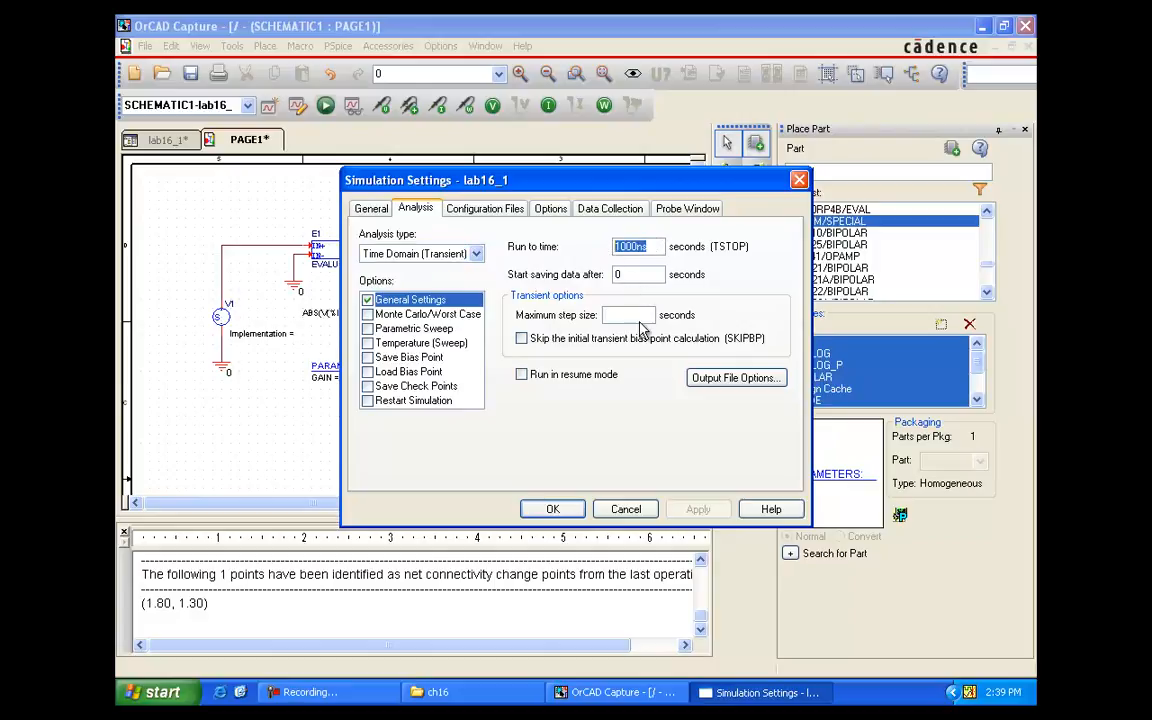
type("0.5")
left_click(633, 316)
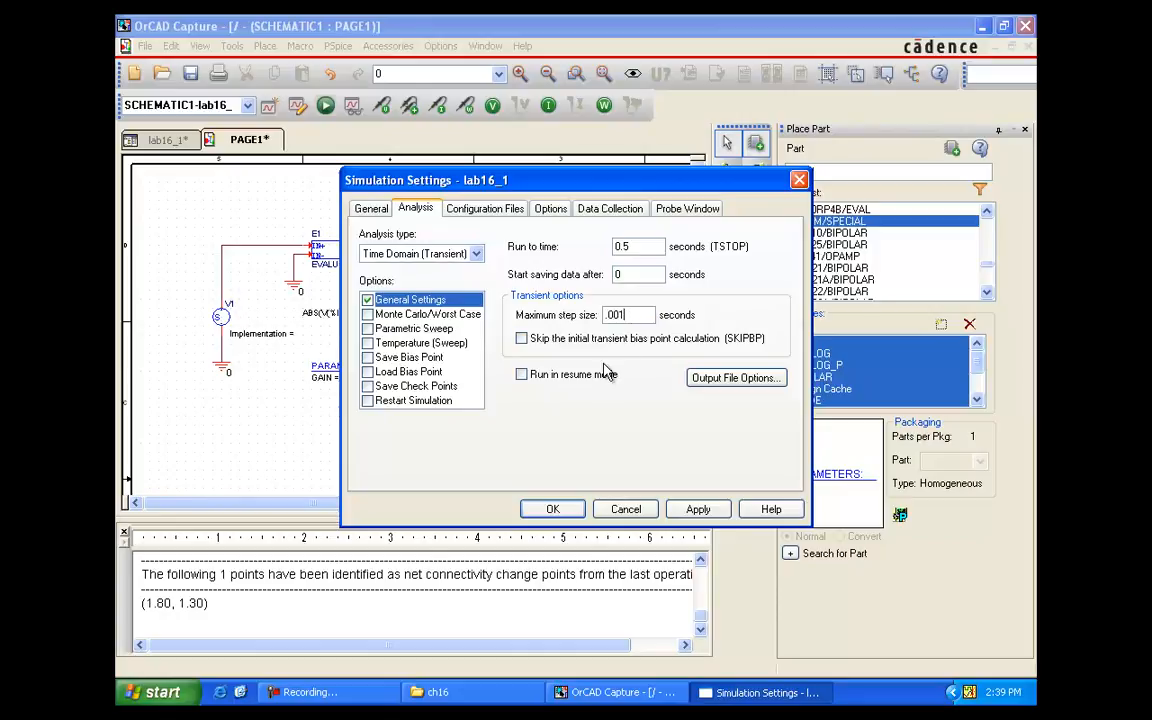
left_click(553, 509)
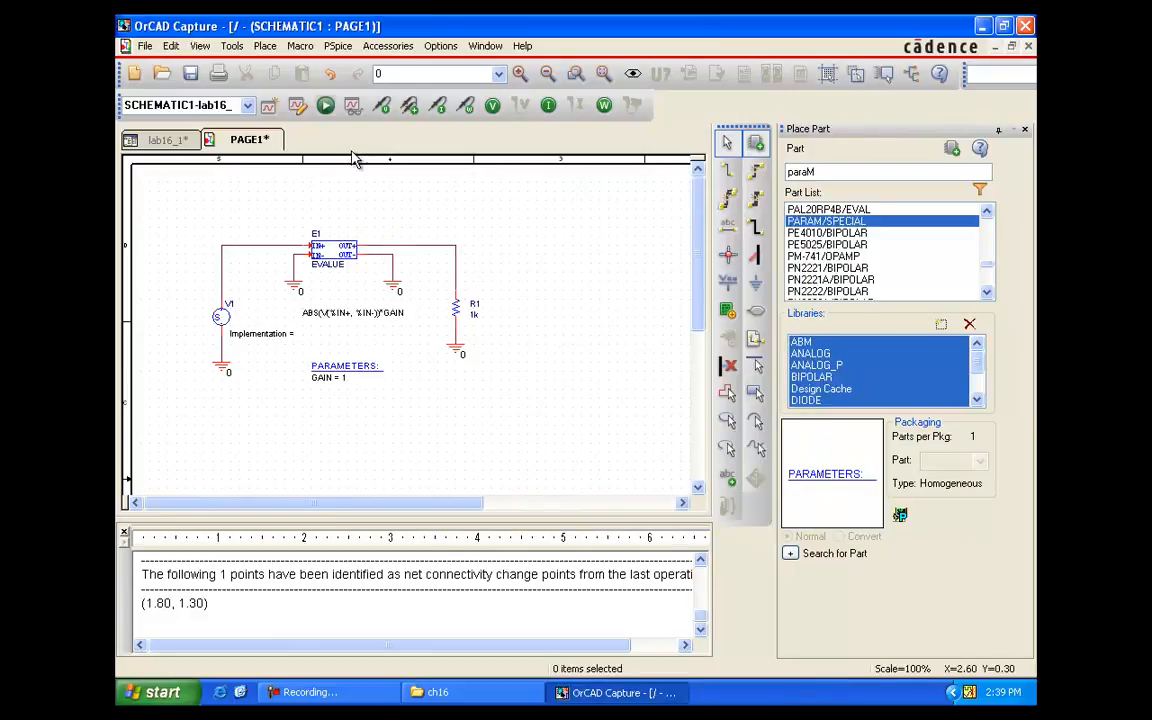
left_click(325, 105)
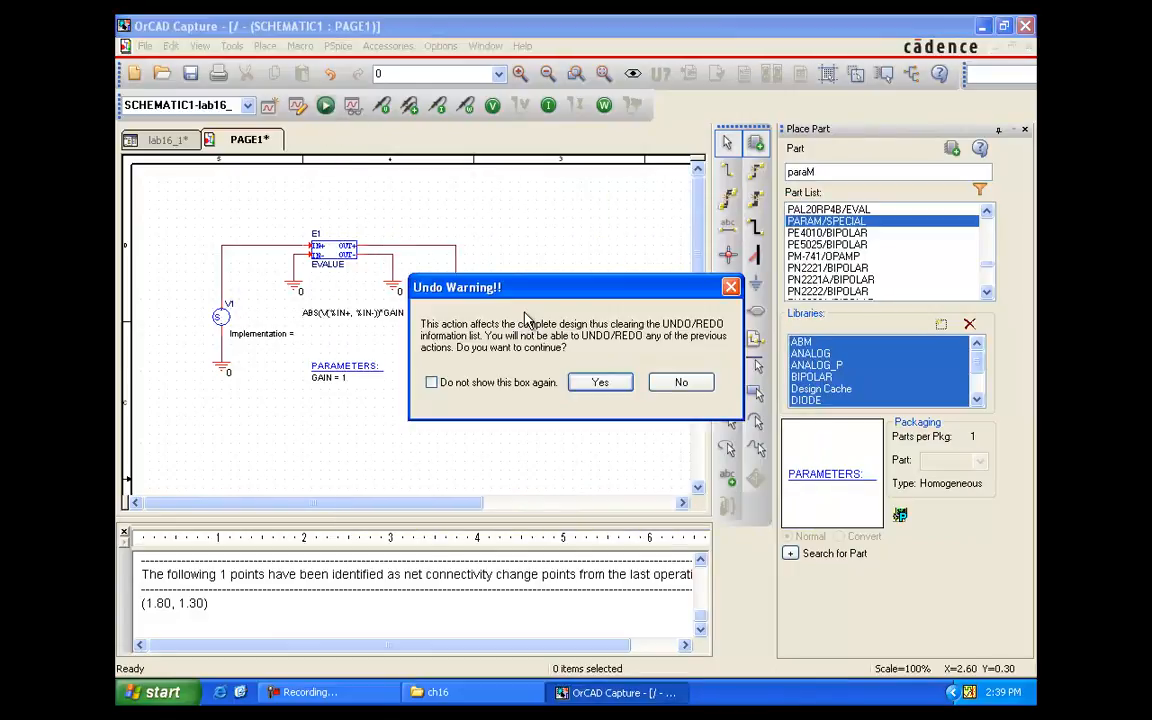
left_click(595, 388)
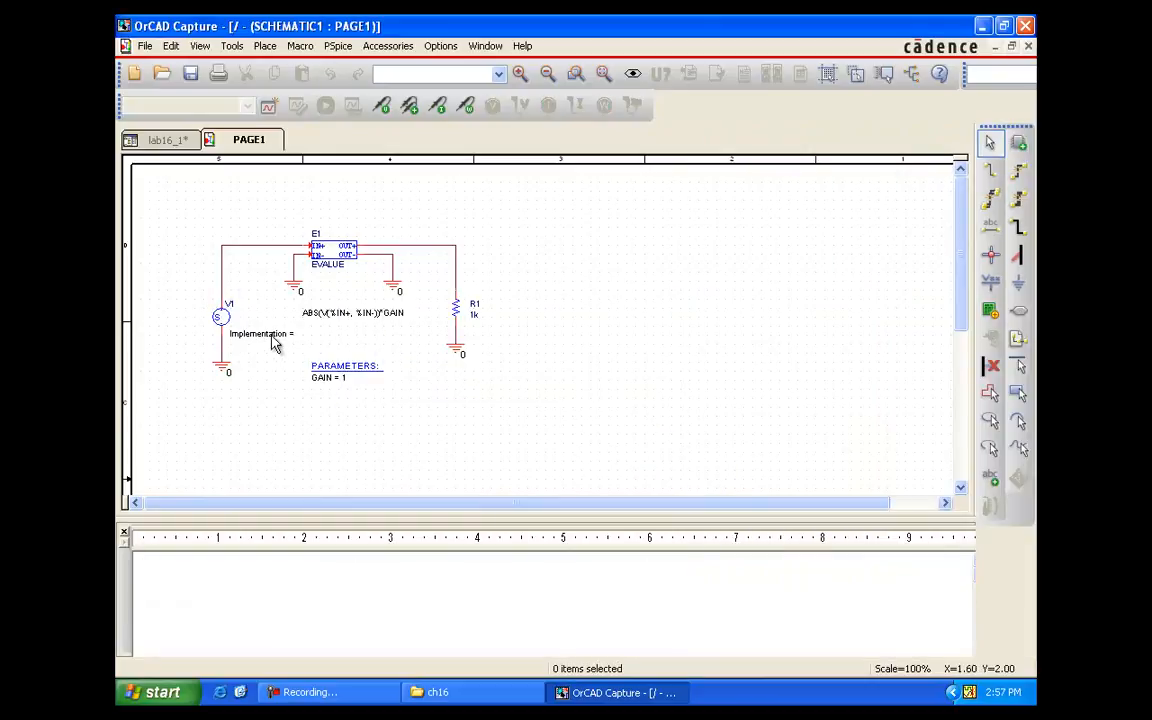
- Set the Implementation property of the V1 source to sin10
left_click(272, 338)
double_click(274, 338)
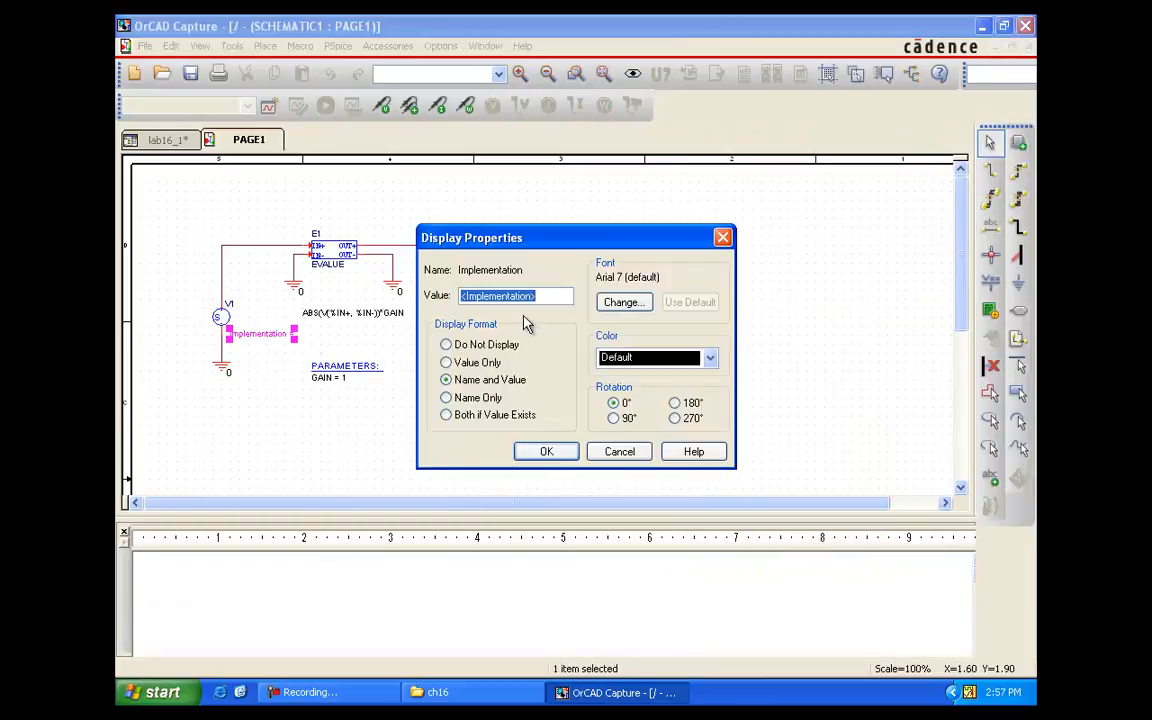
type("sin1")
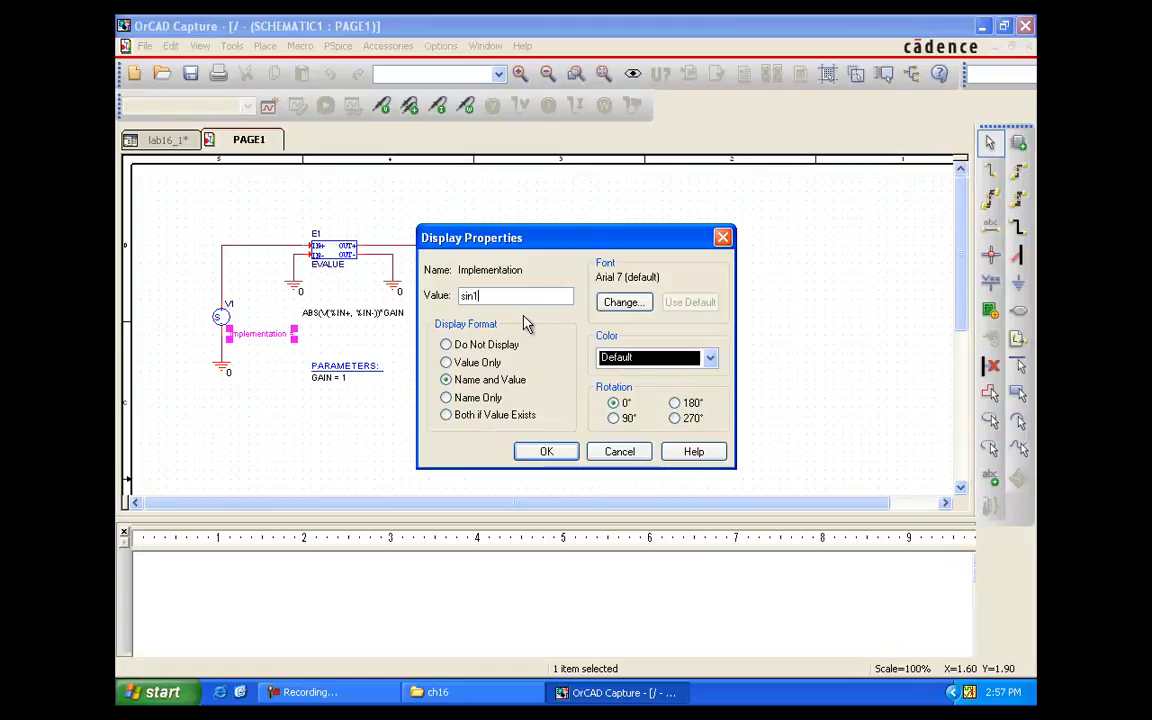
left_click(547, 453)
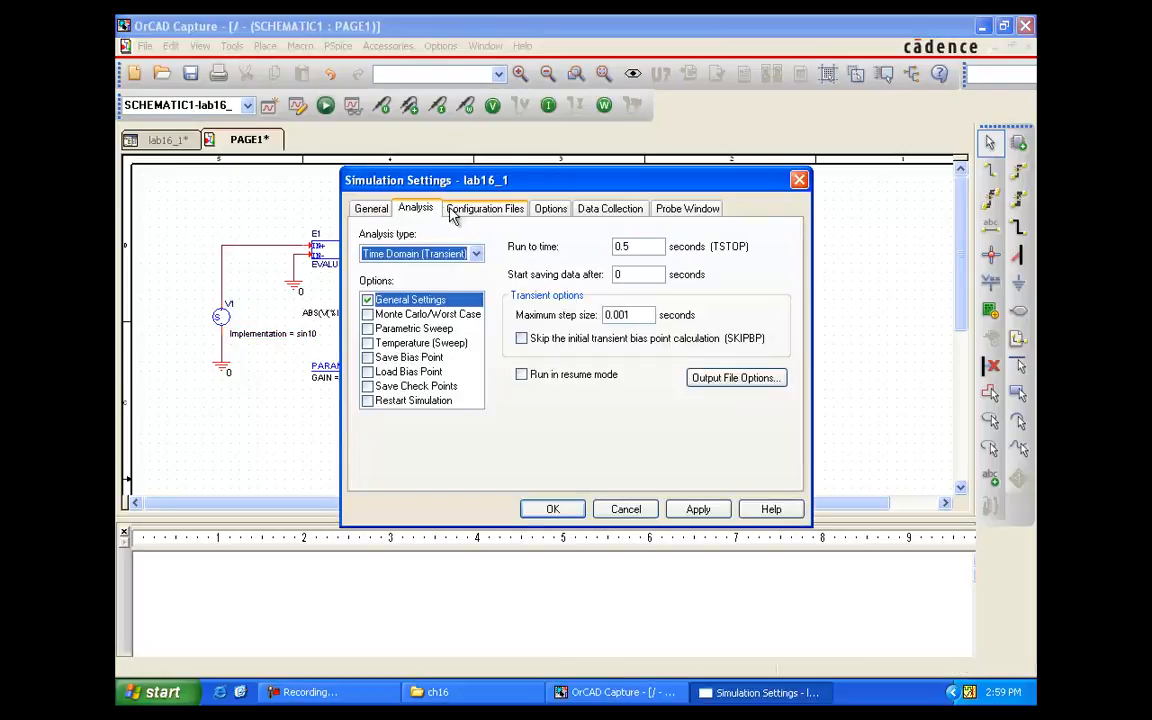
- Add the lab16_1 stimulus file to the profile's configuration files in the simulation settings and run the simulation
left_click(451, 212)
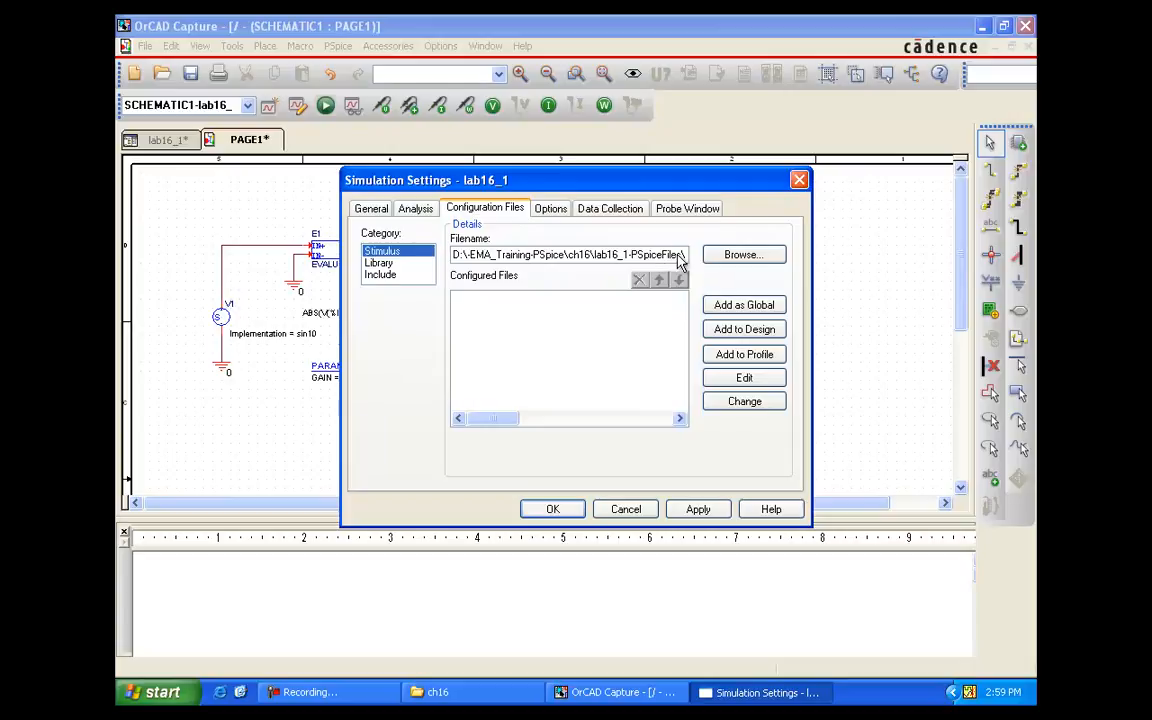
left_click(738, 254)
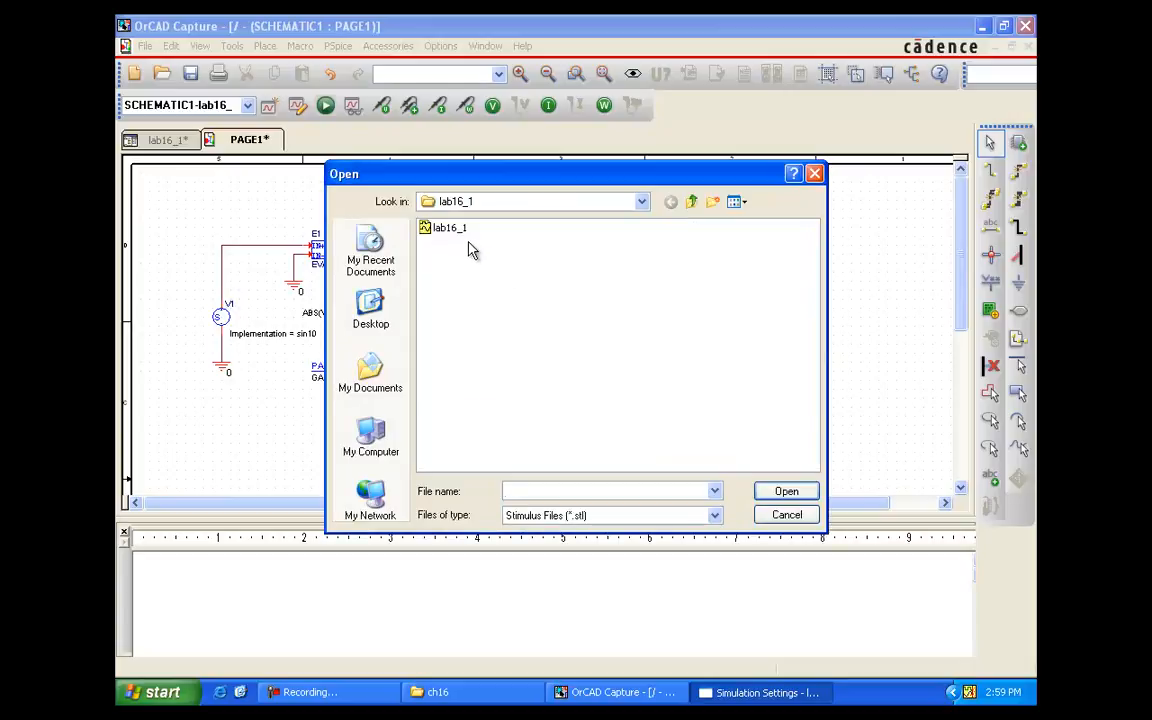
left_click(445, 228)
left_click(787, 492)
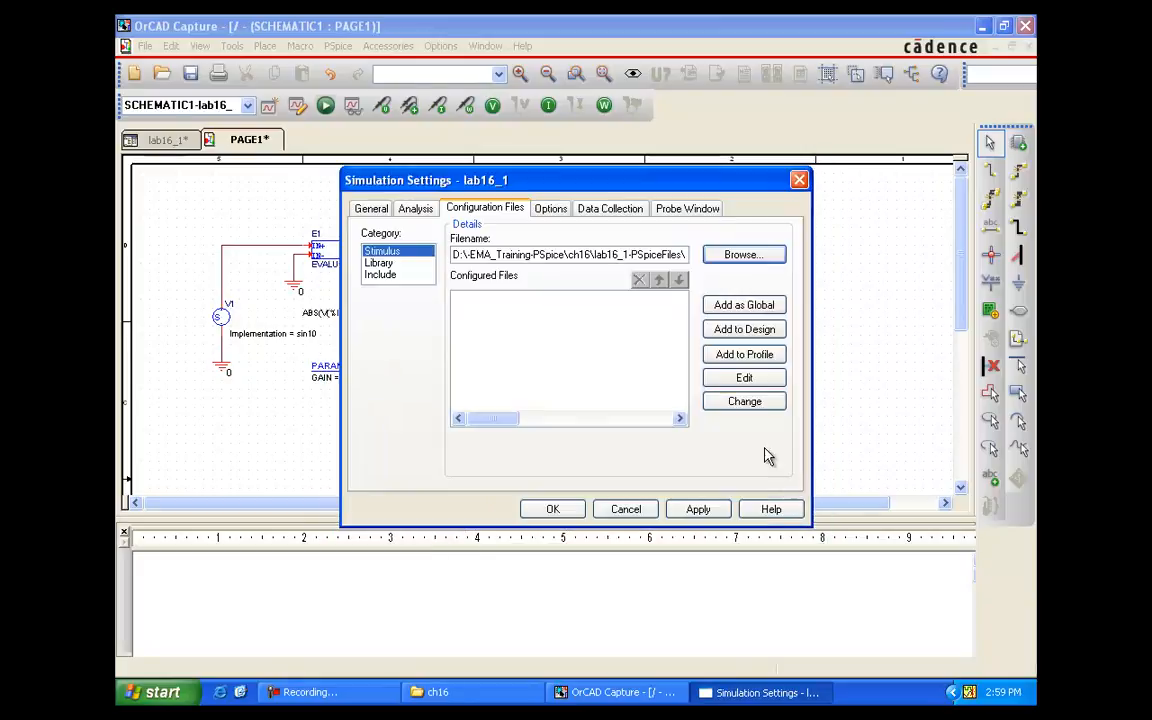
left_click(745, 356)
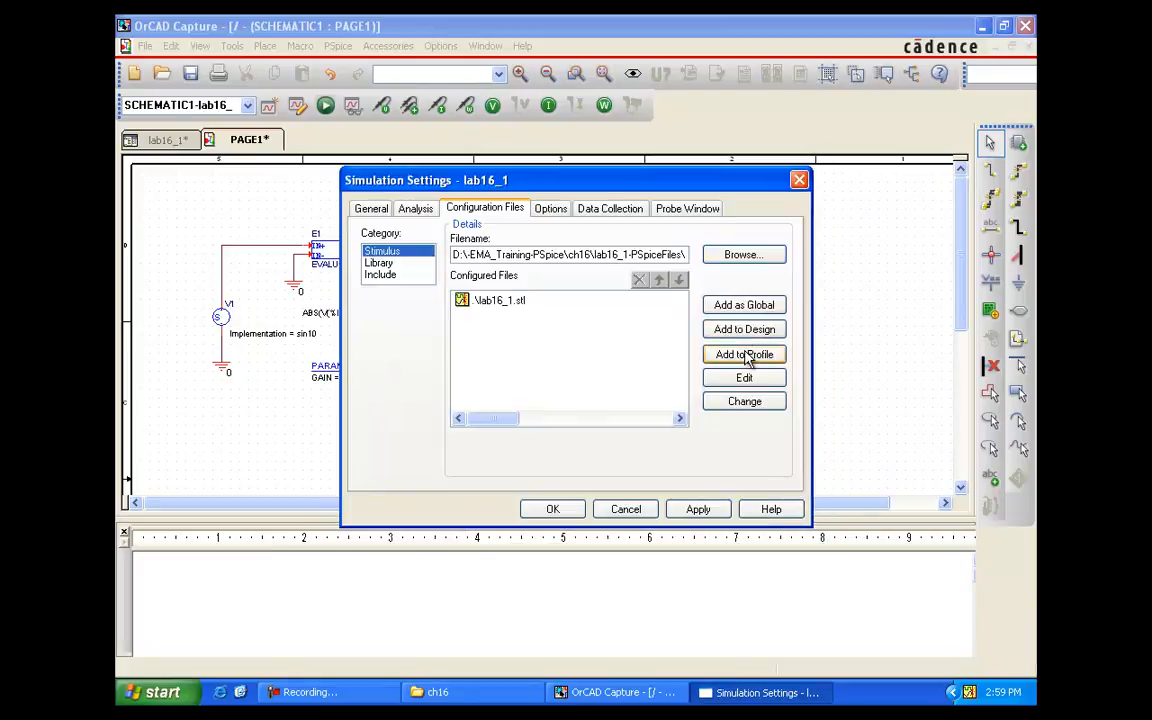
left_click(553, 510)
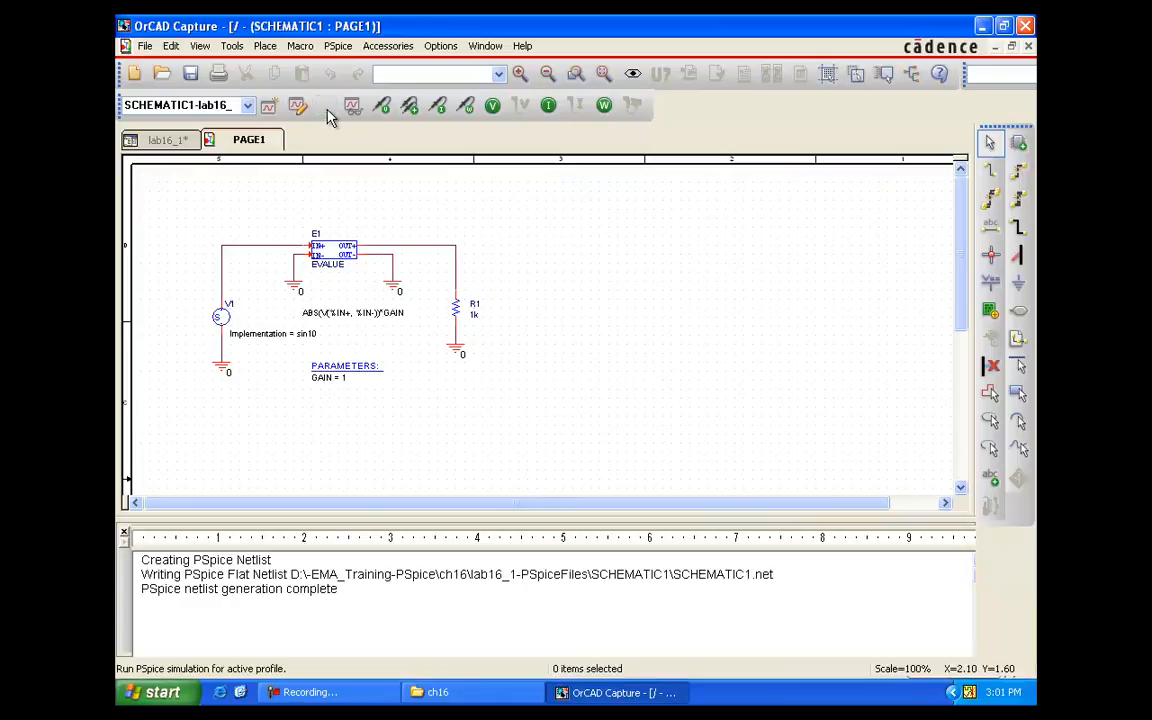
left_click(327, 109)
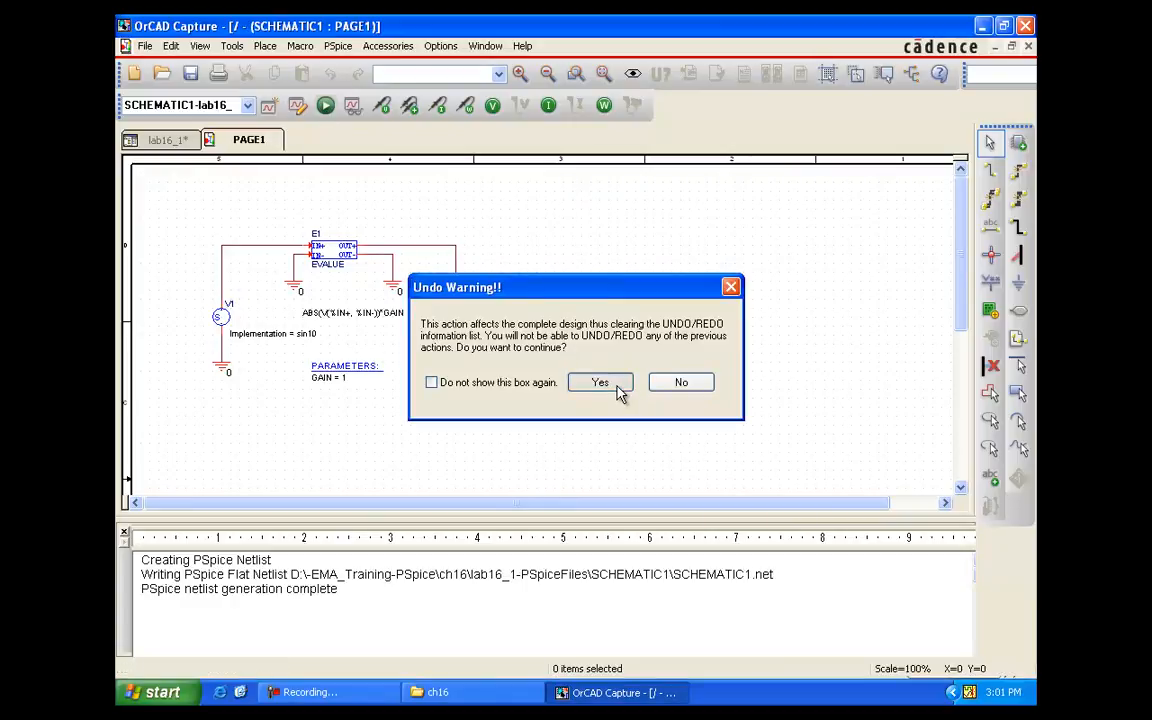
left_click(600, 383)
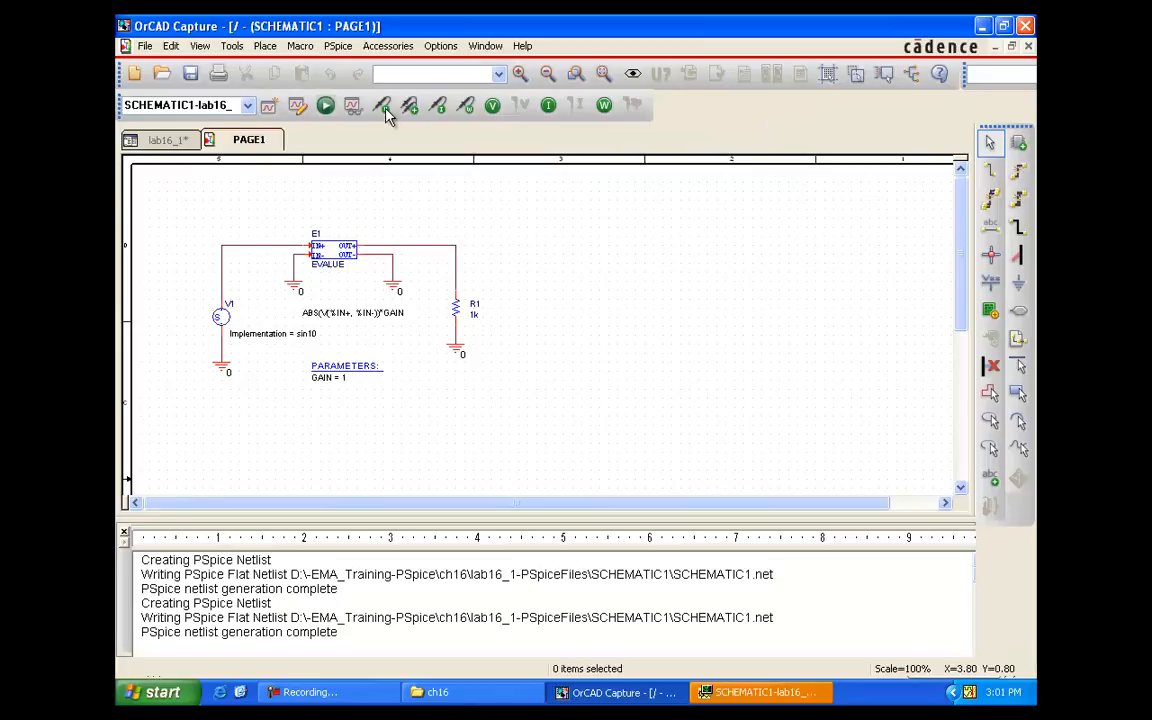
- Place voltage markers on the EVALUE block's input and output wires, and switch to PSpice A/D to view their traces
left_click(385, 108)
left_click(458, 250)
key("Escape")
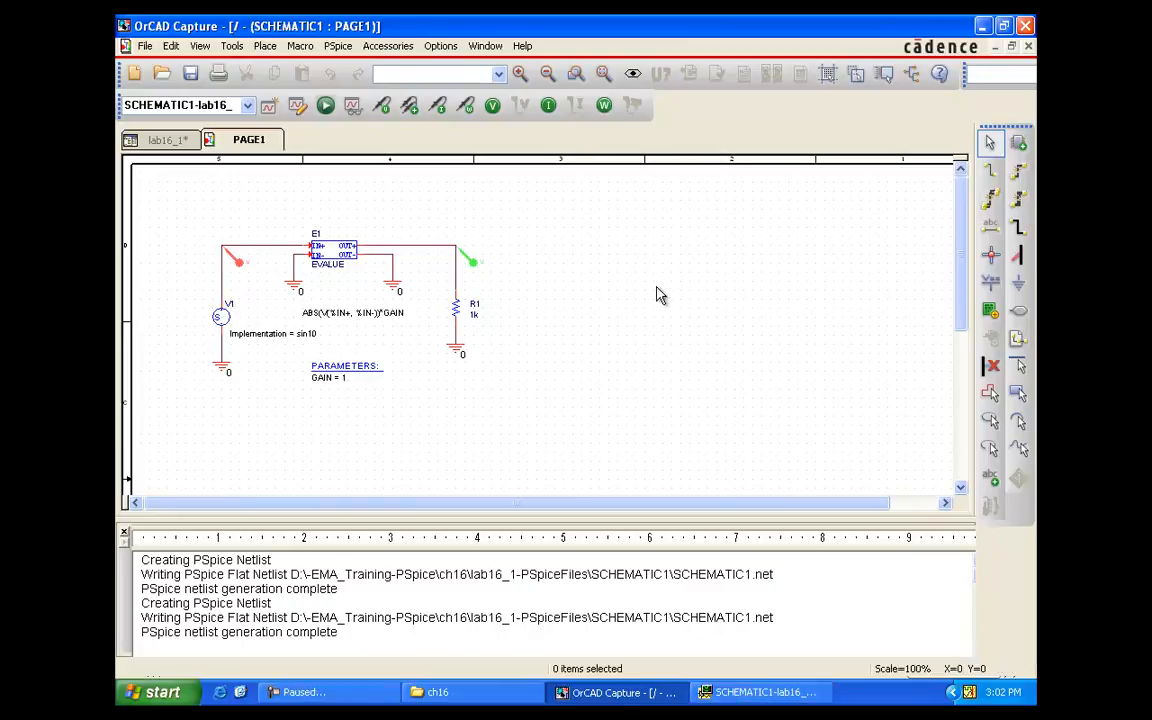
left_click(720, 700)
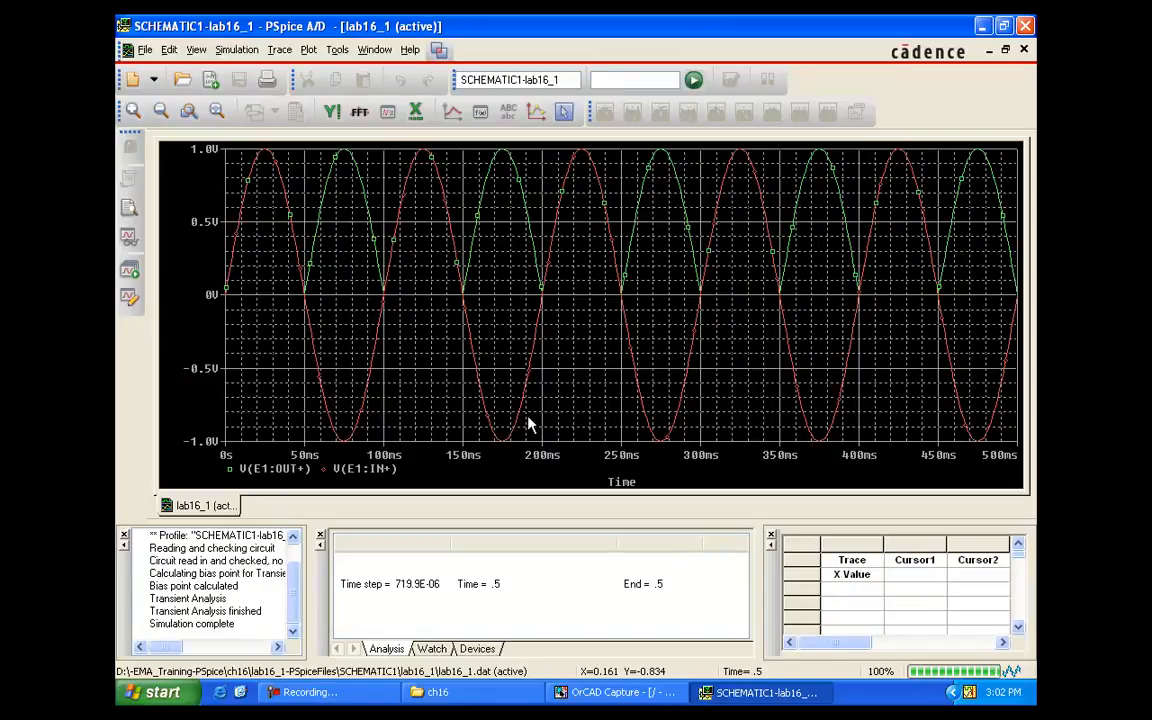
- Switch back to OrCAD Capture, set the GAIN parameter to 2.5 and rerun the simulation
key("alt+Tab")
double_click(343, 377)
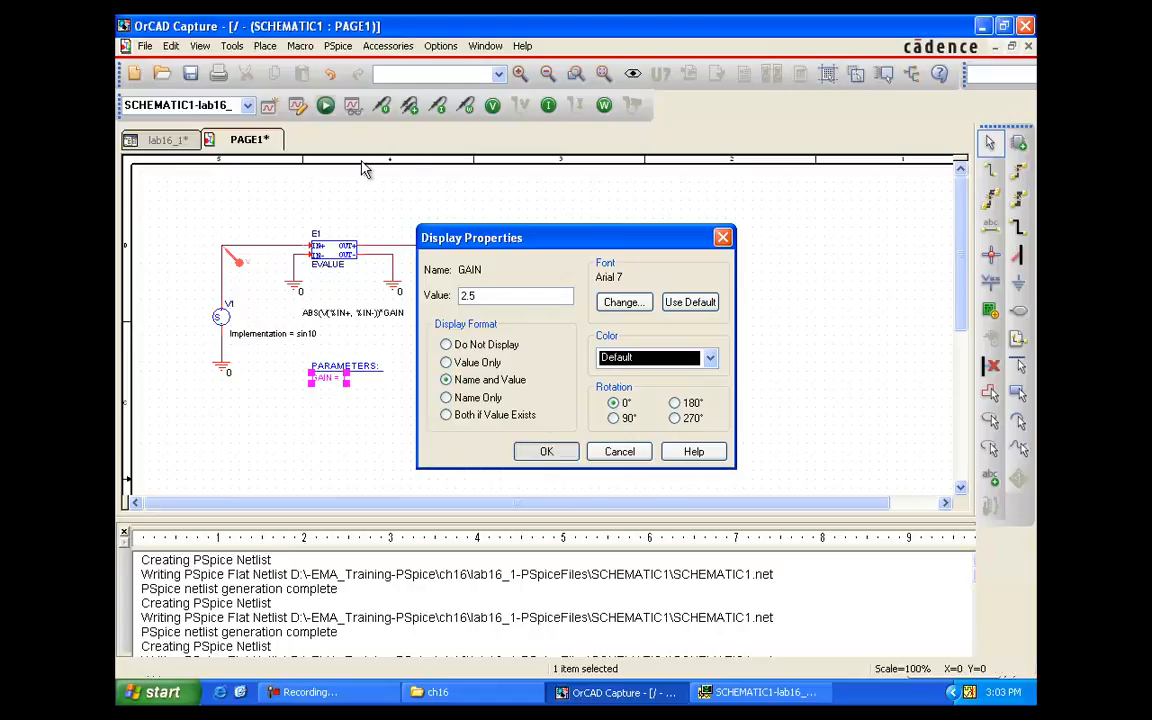
key("Return")
left_click(297, 105)
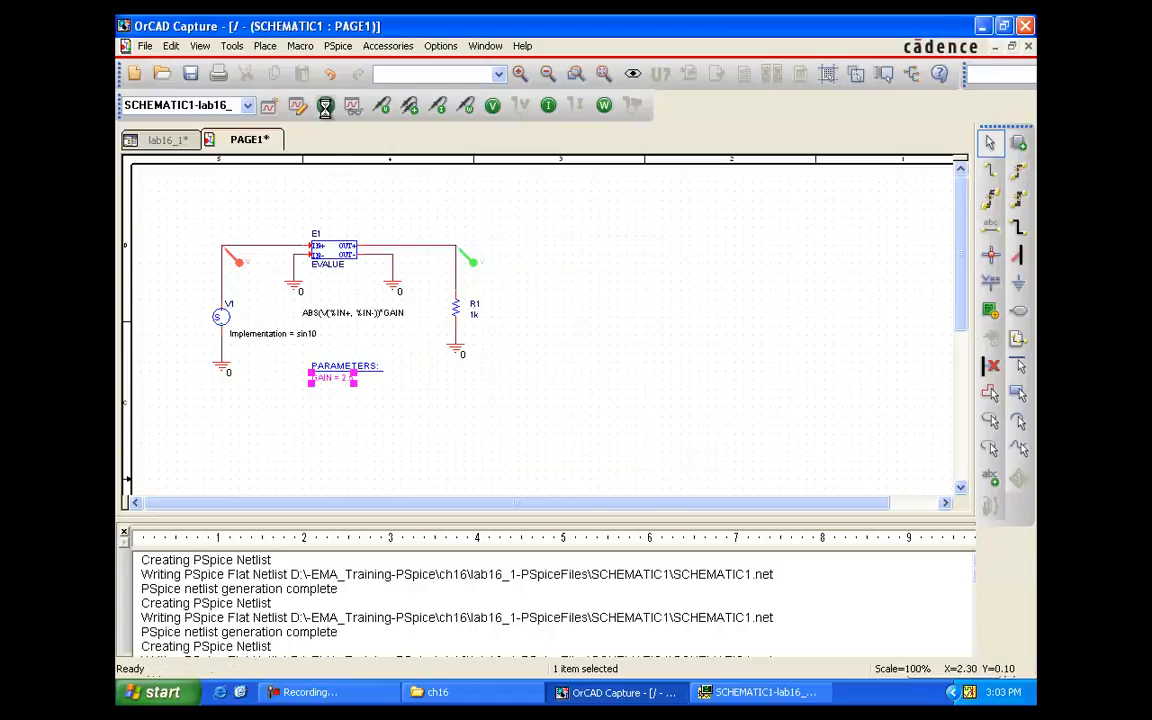
left_click(600, 383)
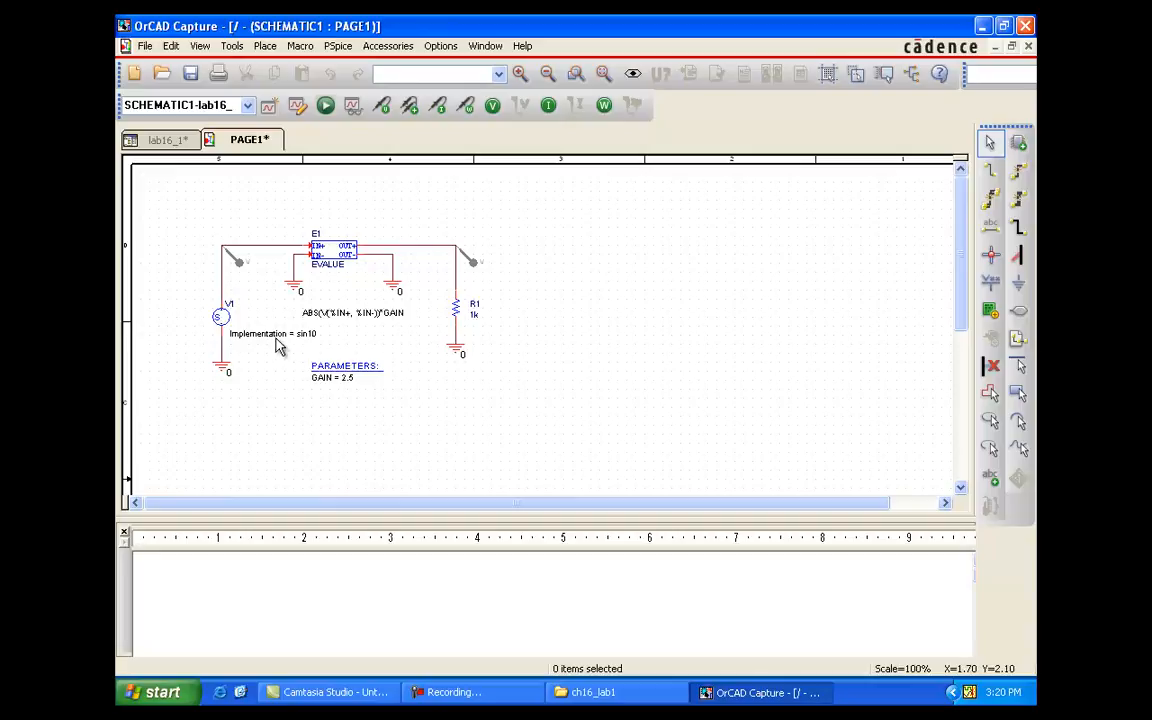
- Display only the value of V1's Implementation property and move the sin10 text to the left of the source
left_click(278, 340)
double_click(278, 340)
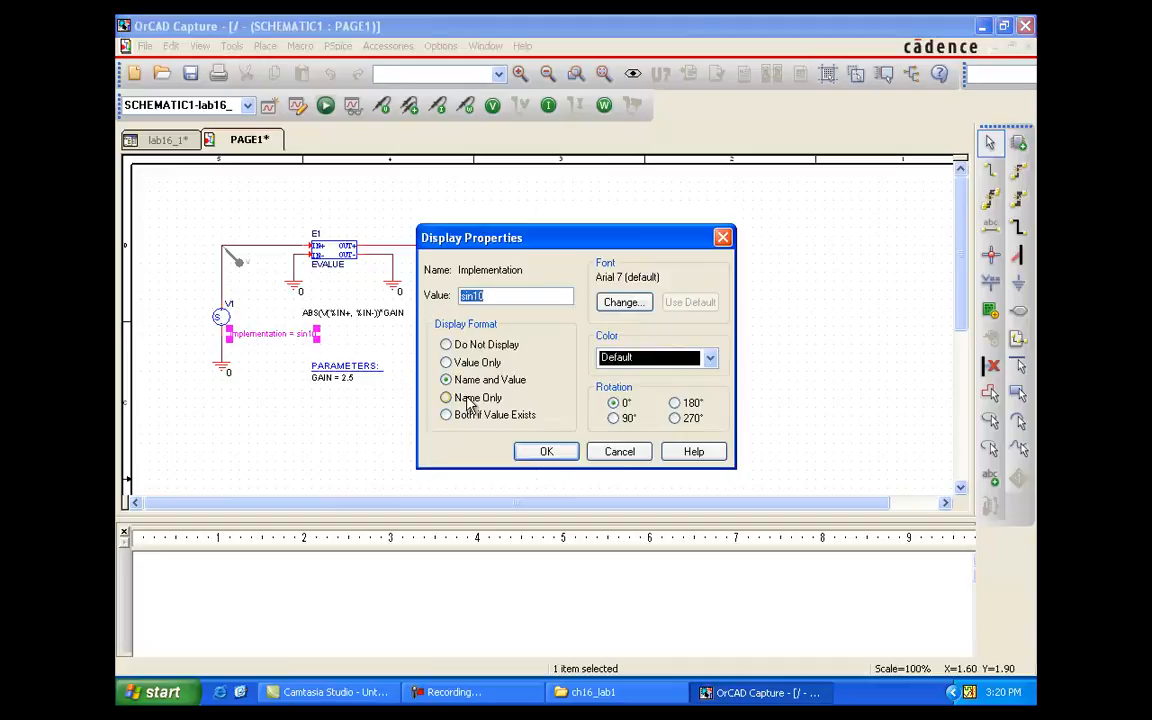
left_click(447, 362)
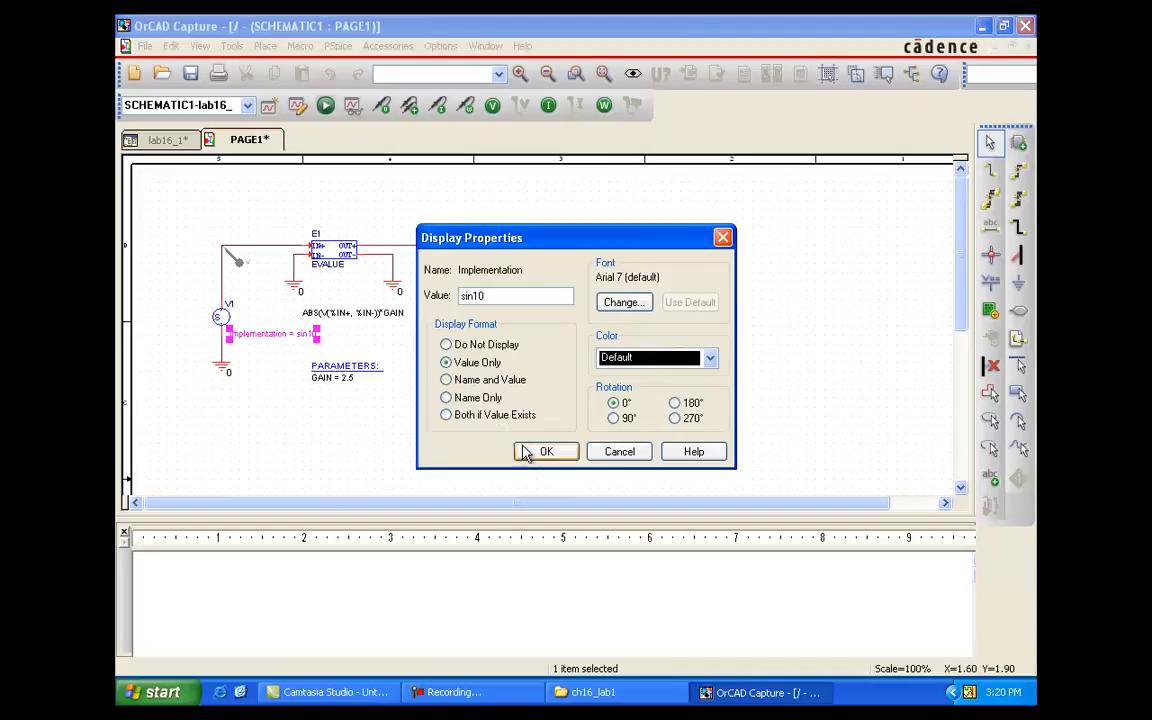
left_click(530, 451)
left_click_drag(238, 335, 199, 337)
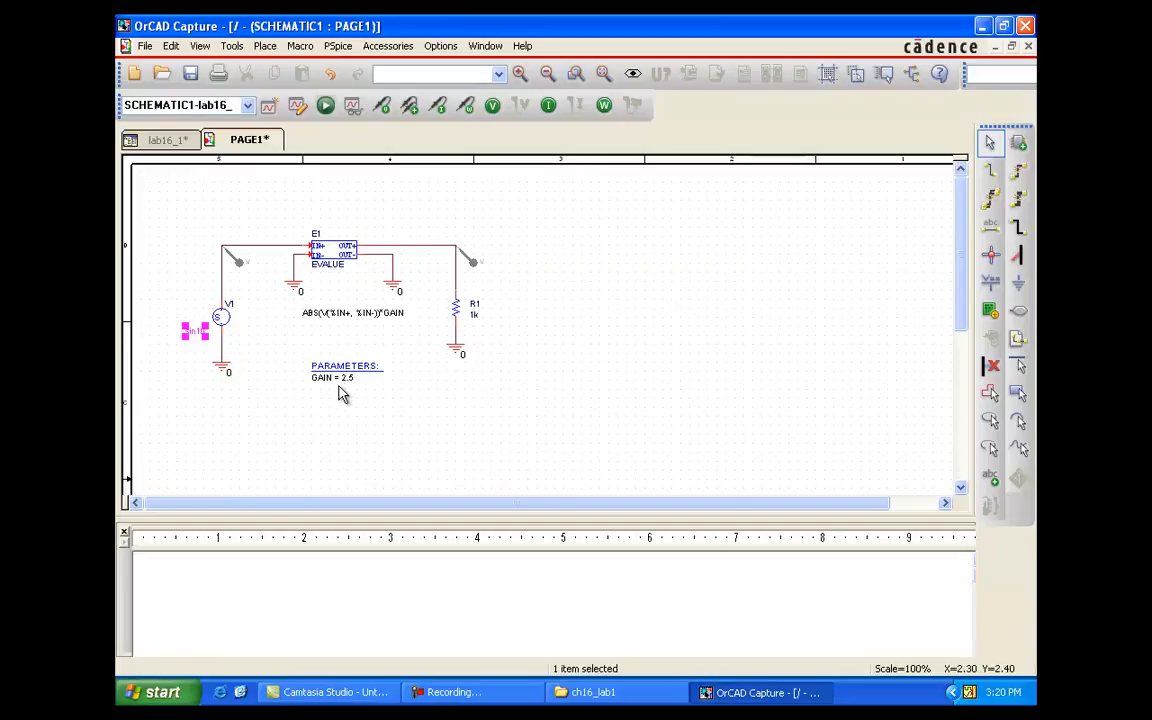
- Set the GAIN parameter to 1
double_click(341, 386)
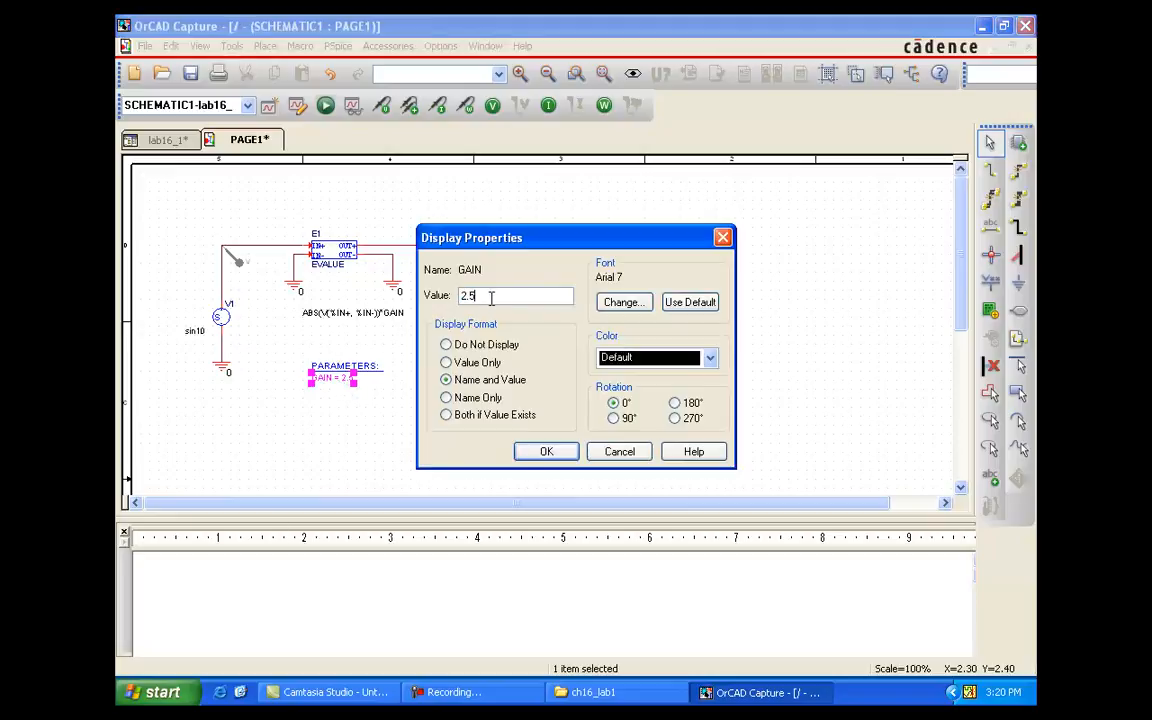
type("1")
left_click(547, 451)
left_click(380, 420)
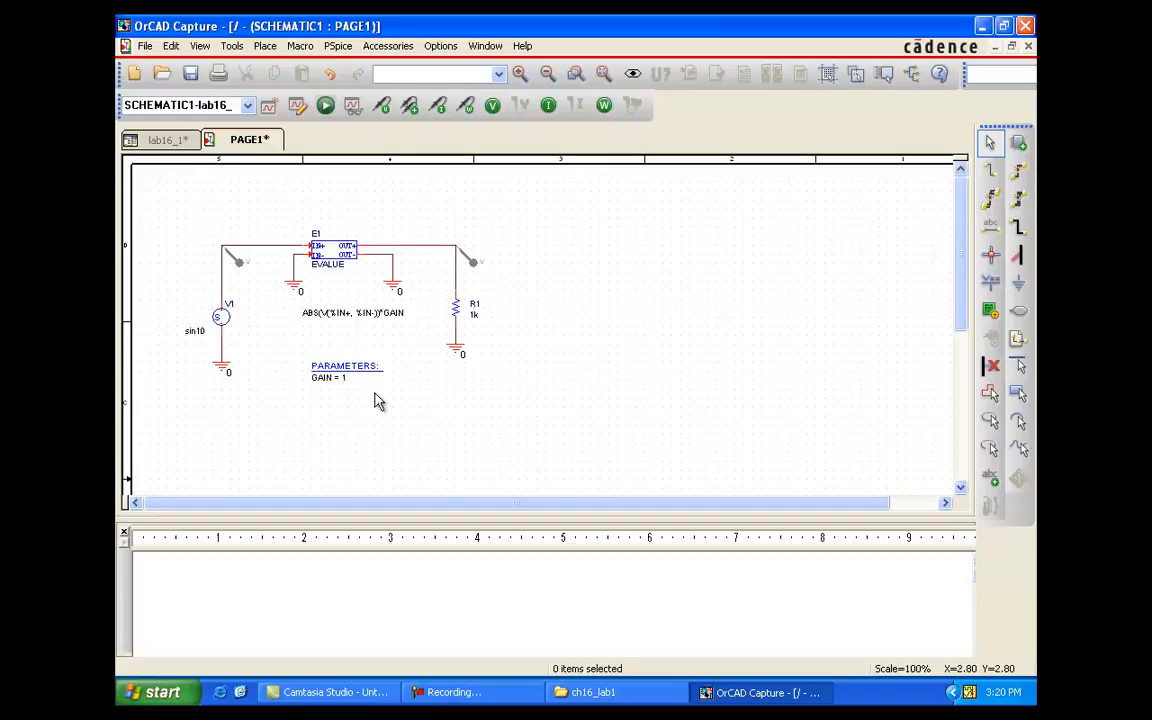
- Delete the wire joining V1 to the EVALUE block's IN+ pin and place a vertical 1k resistor between V1 and the block
left_click(257, 247)
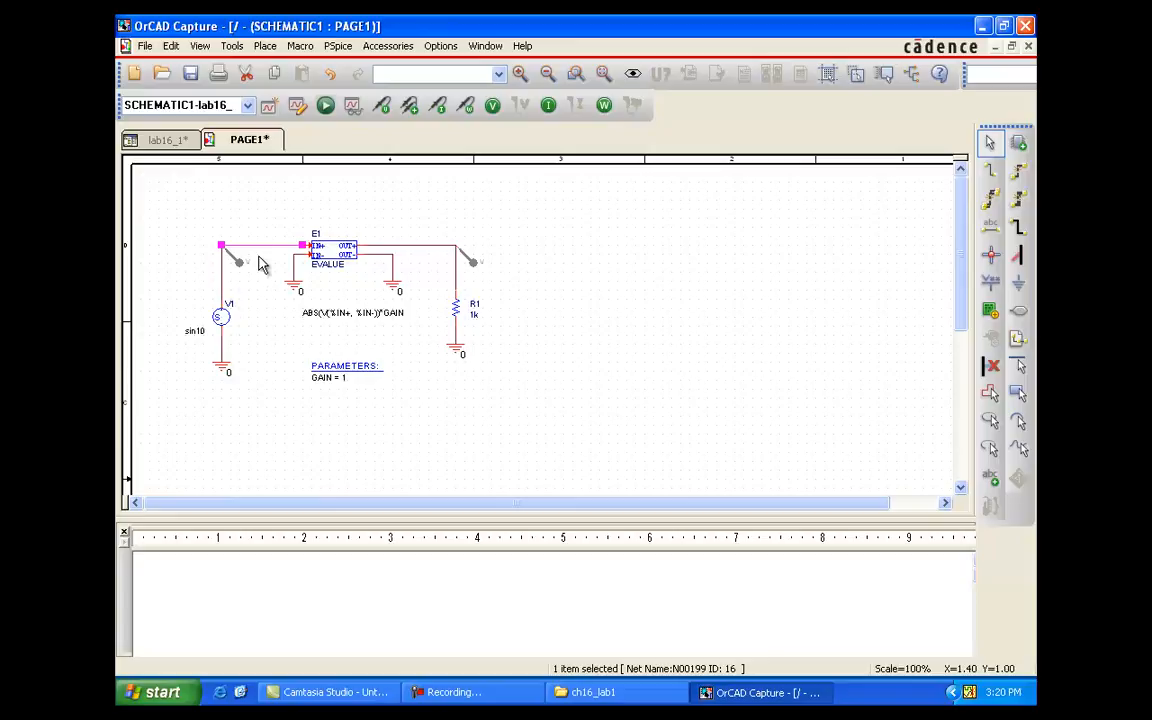
key("Delete")
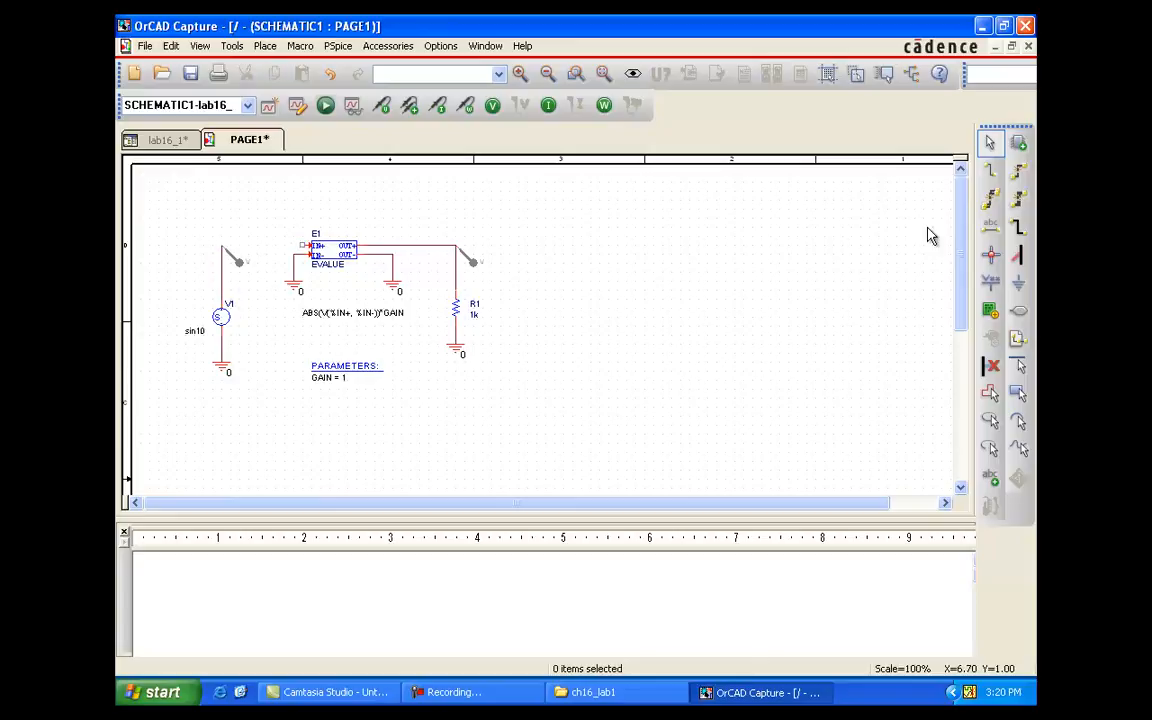
left_click(1019, 147)
left_click(810, 170)
type("r")
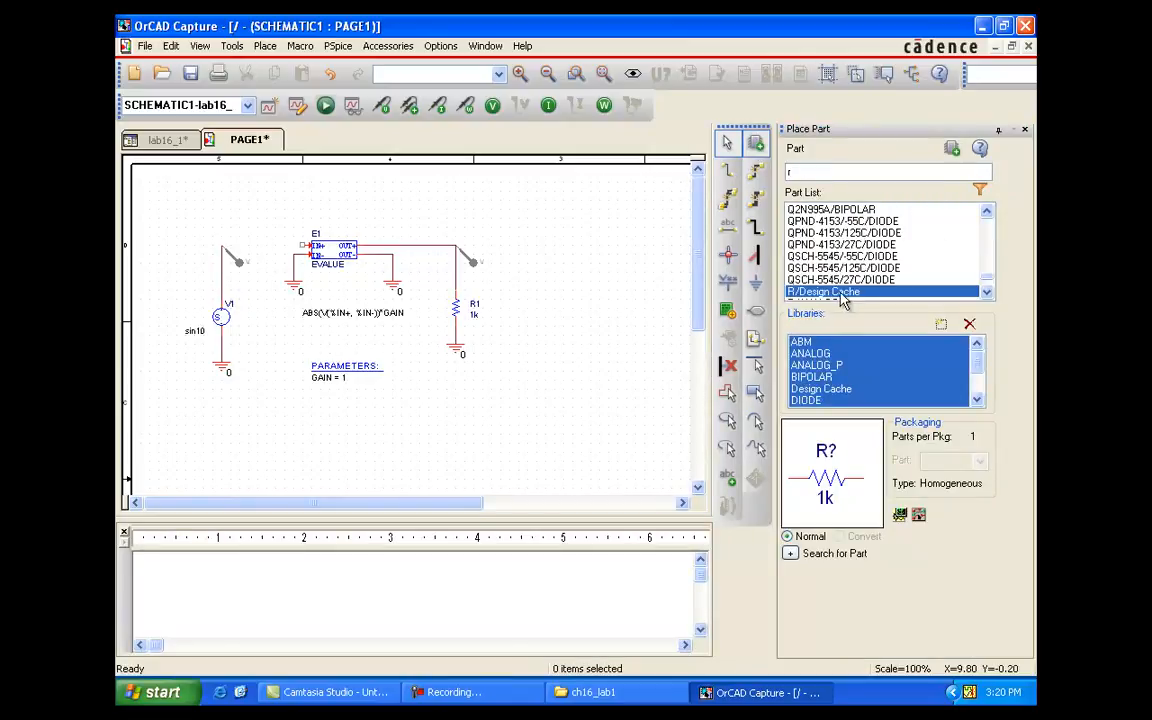
left_click(952, 148)
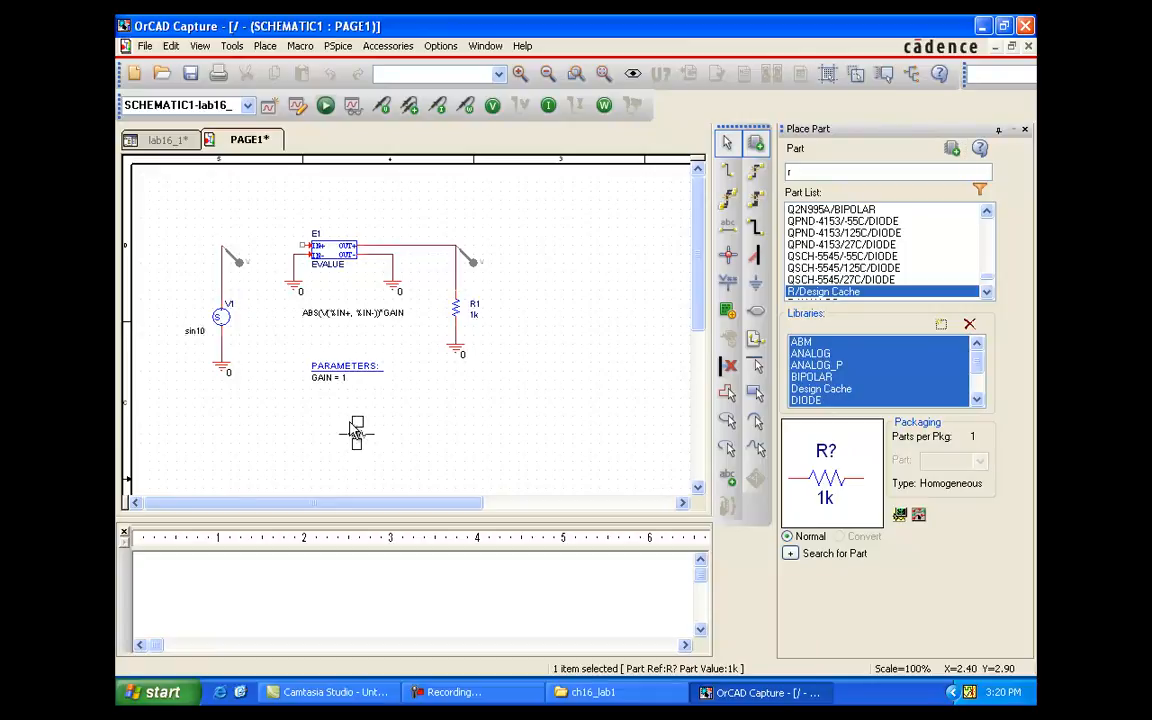
key("r")
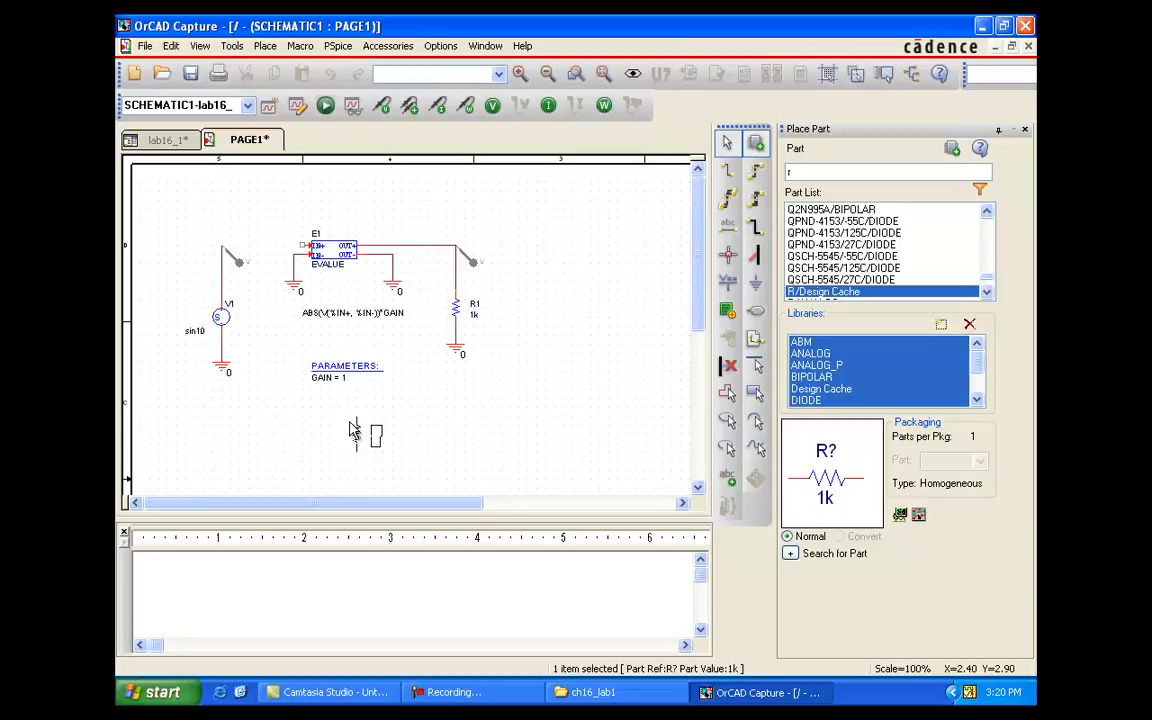
left_click(355, 430)
key("Escape")
left_click(258, 339)
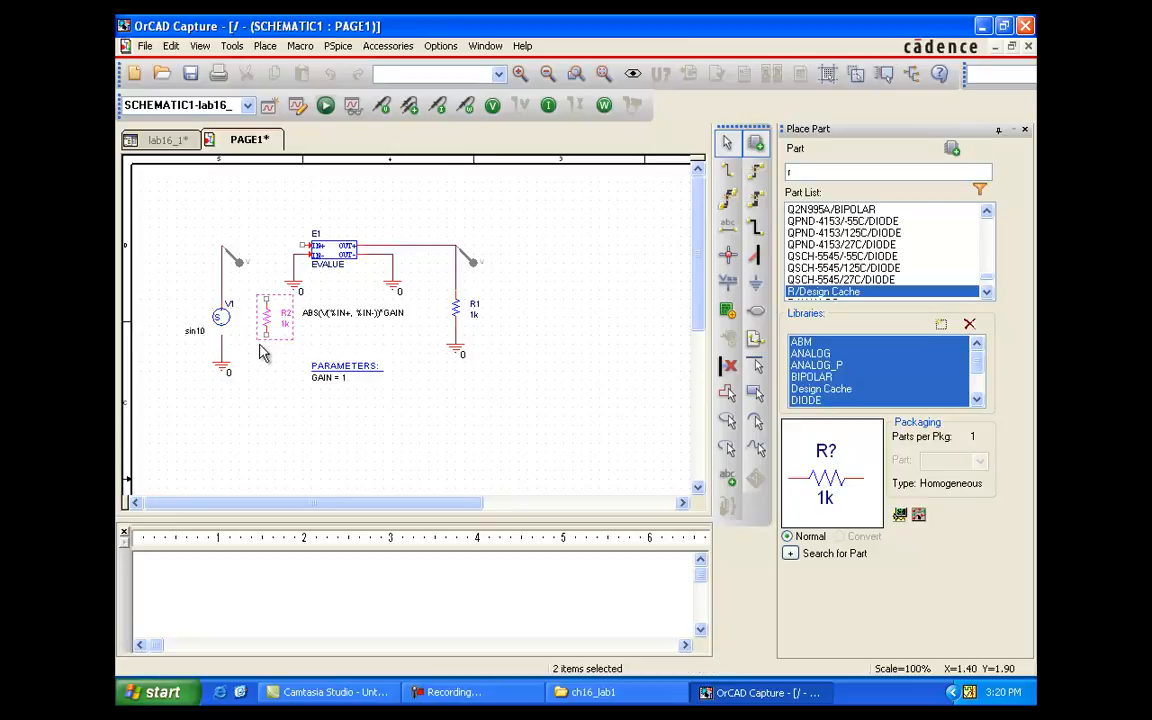
key("Escape")
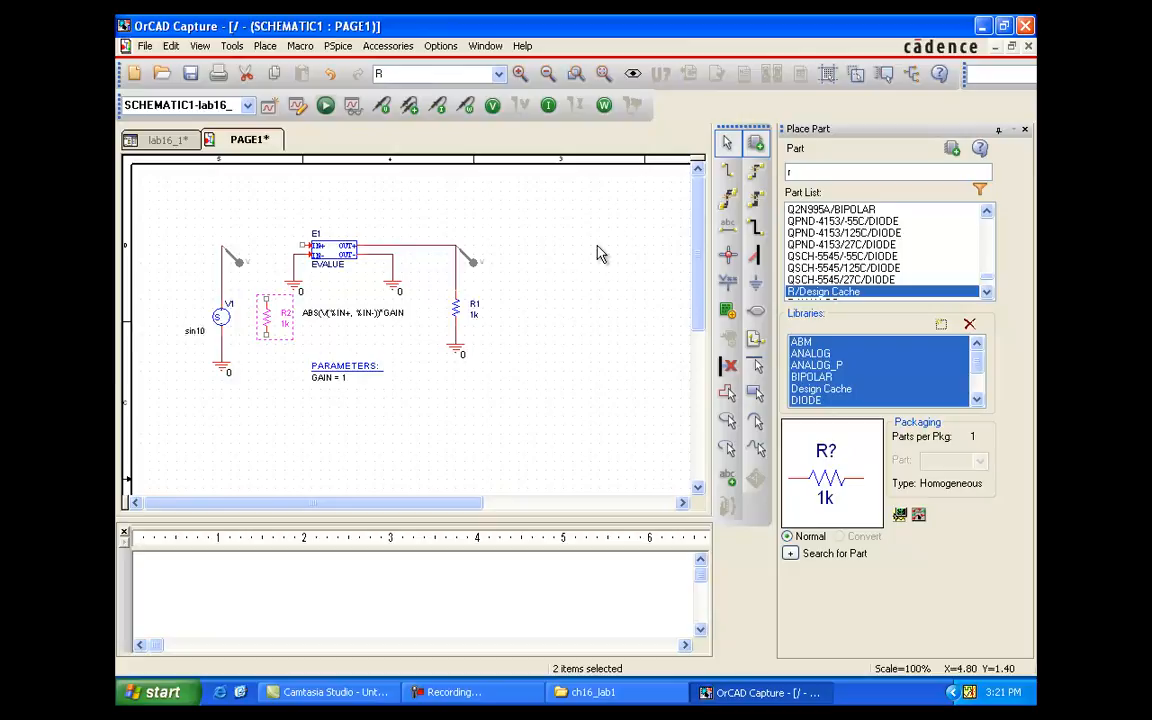
- Wire the new resistor in parallel with V1, joining its lower end to V1's ground and its upper end to V1's top wire
left_click(727, 171)
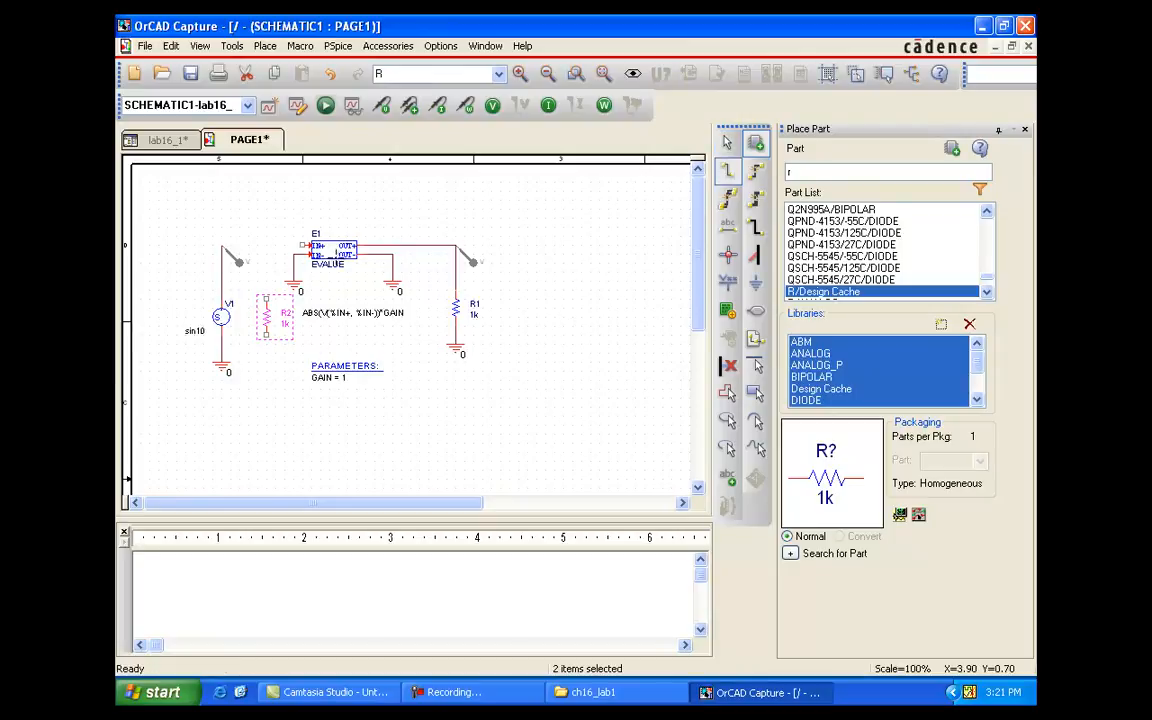
left_click(266, 335)
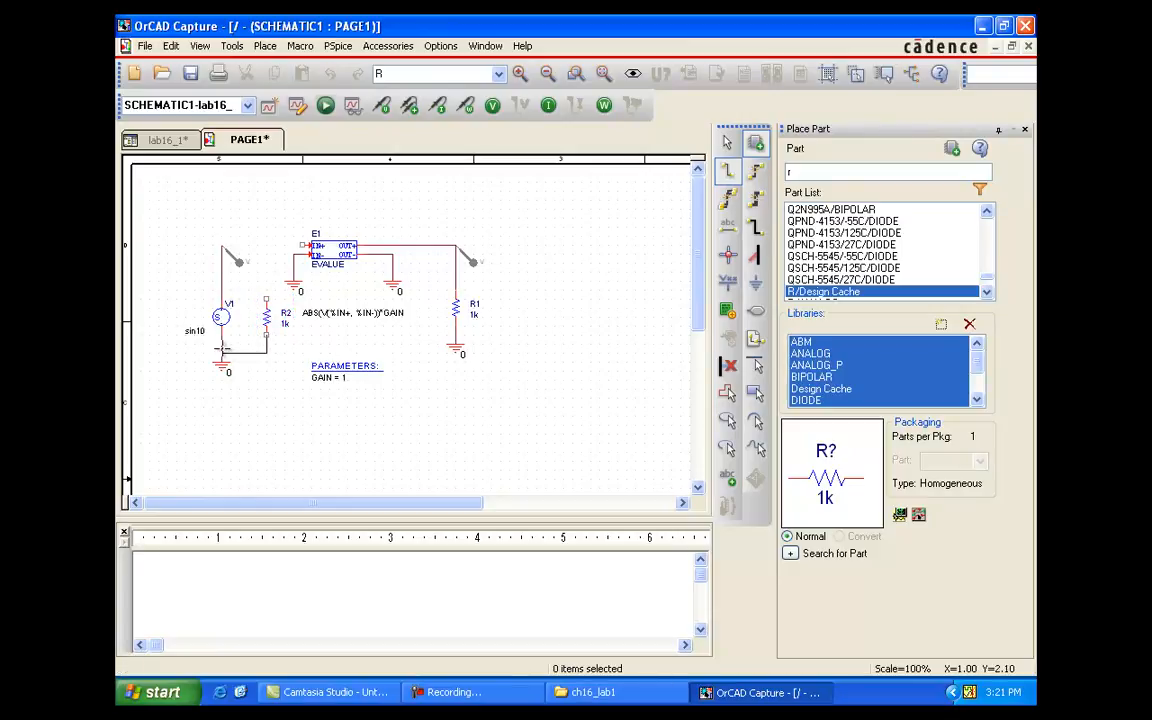
left_click(221, 351)
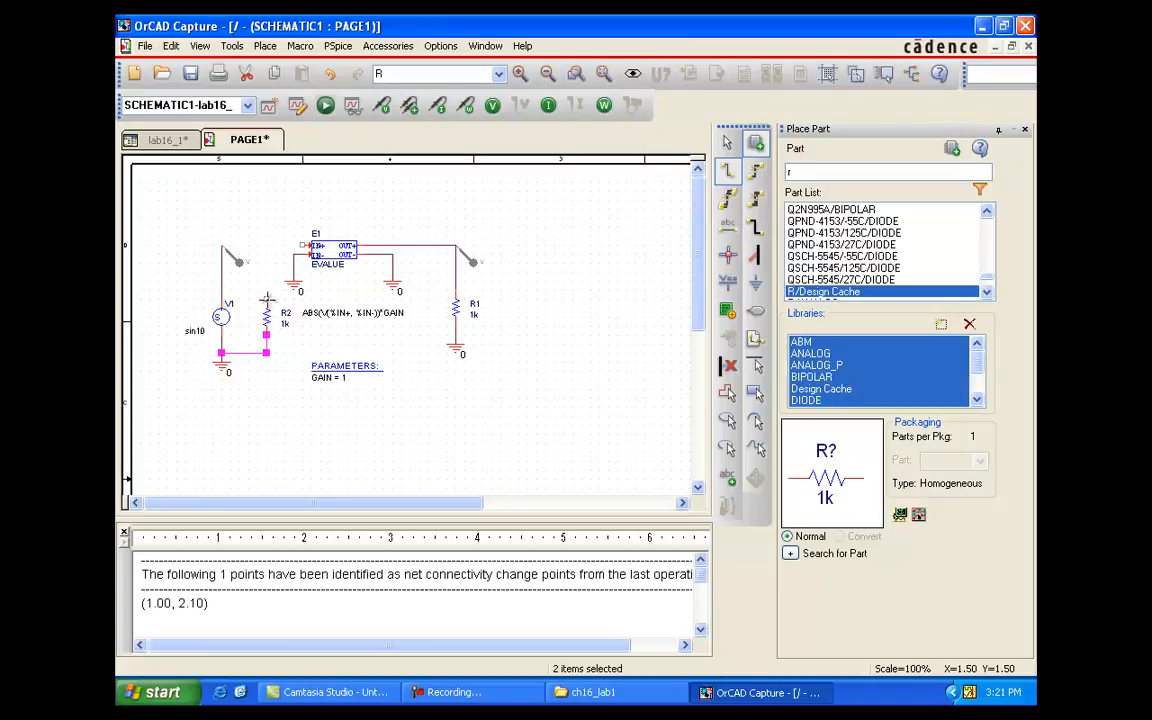
left_click(266, 295)
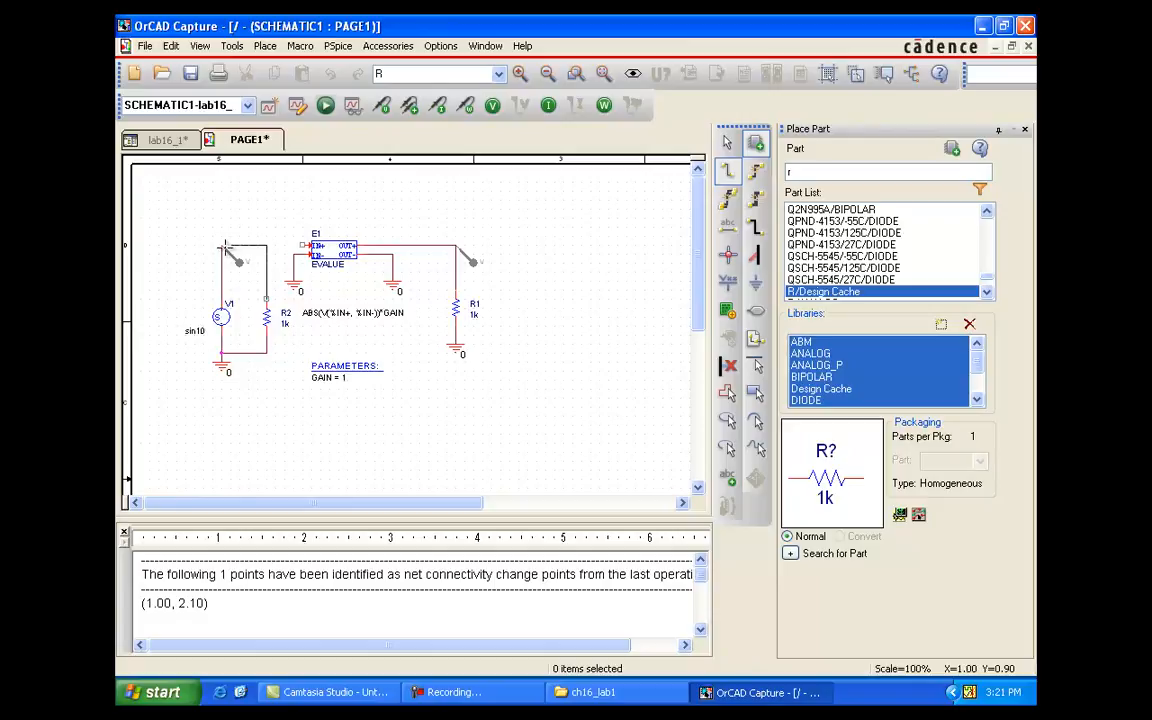
left_click(229, 254)
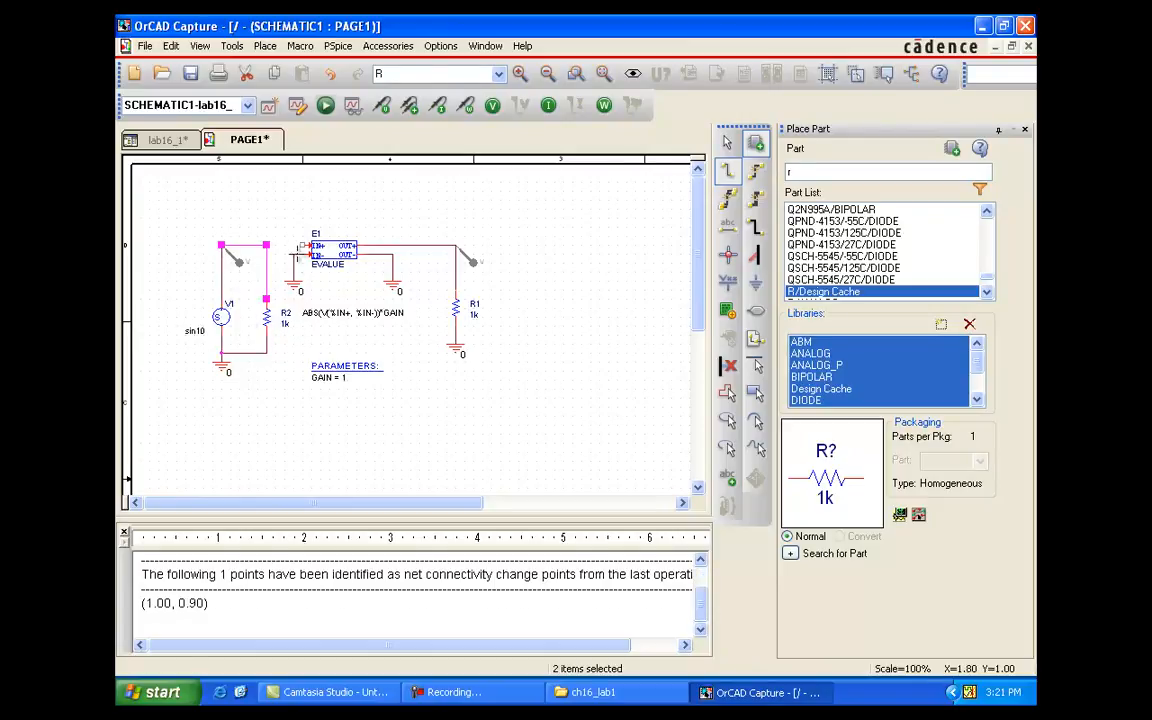
- Wire the EVALUE block's IN+ pin to its grounded IN- wire and close the part placement pane
left_click(298, 244)
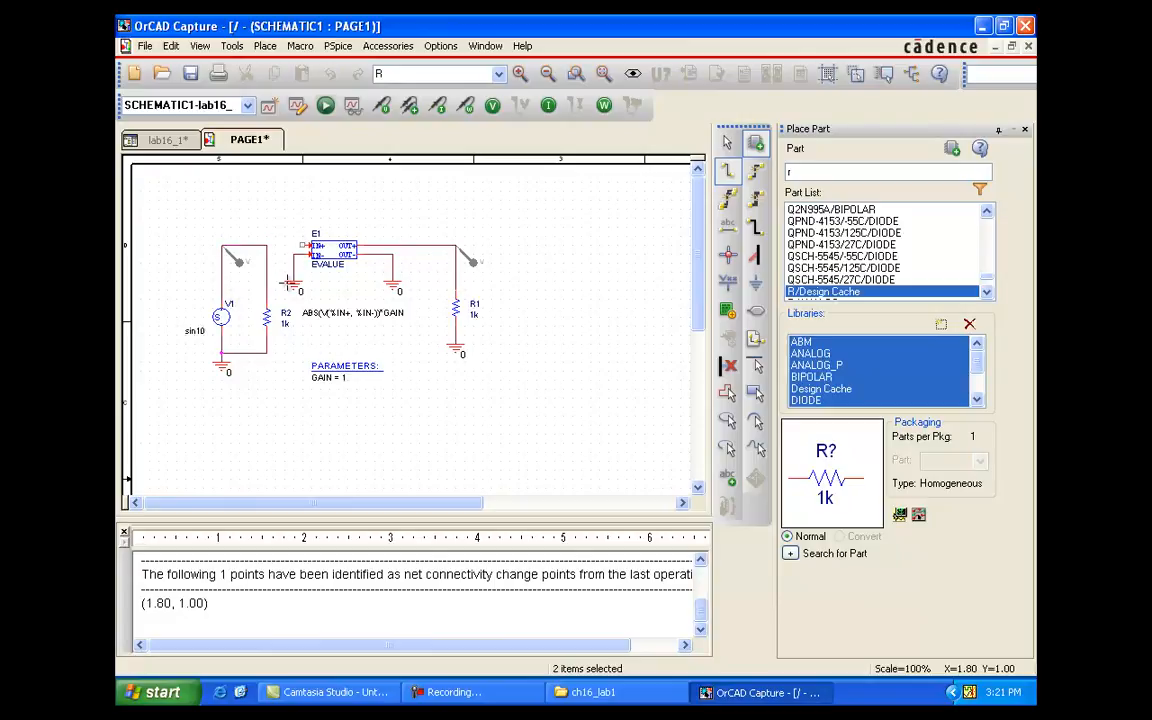
left_click(293, 254)
key("Escape")
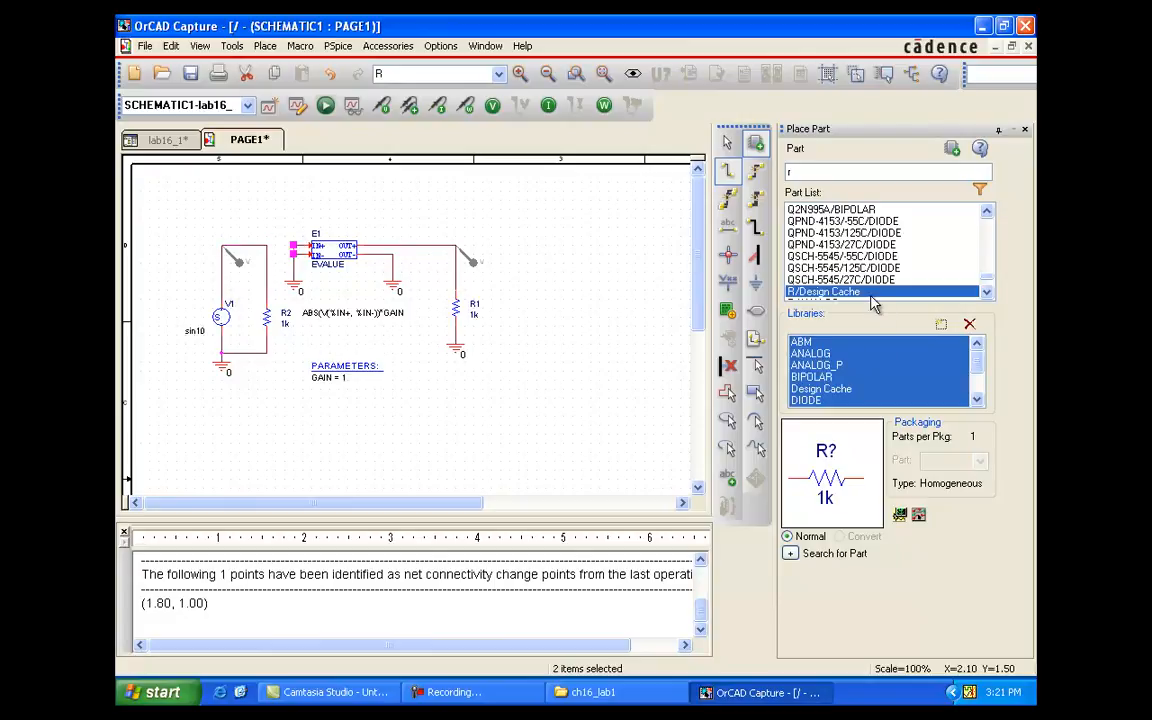
left_click(1025, 134)
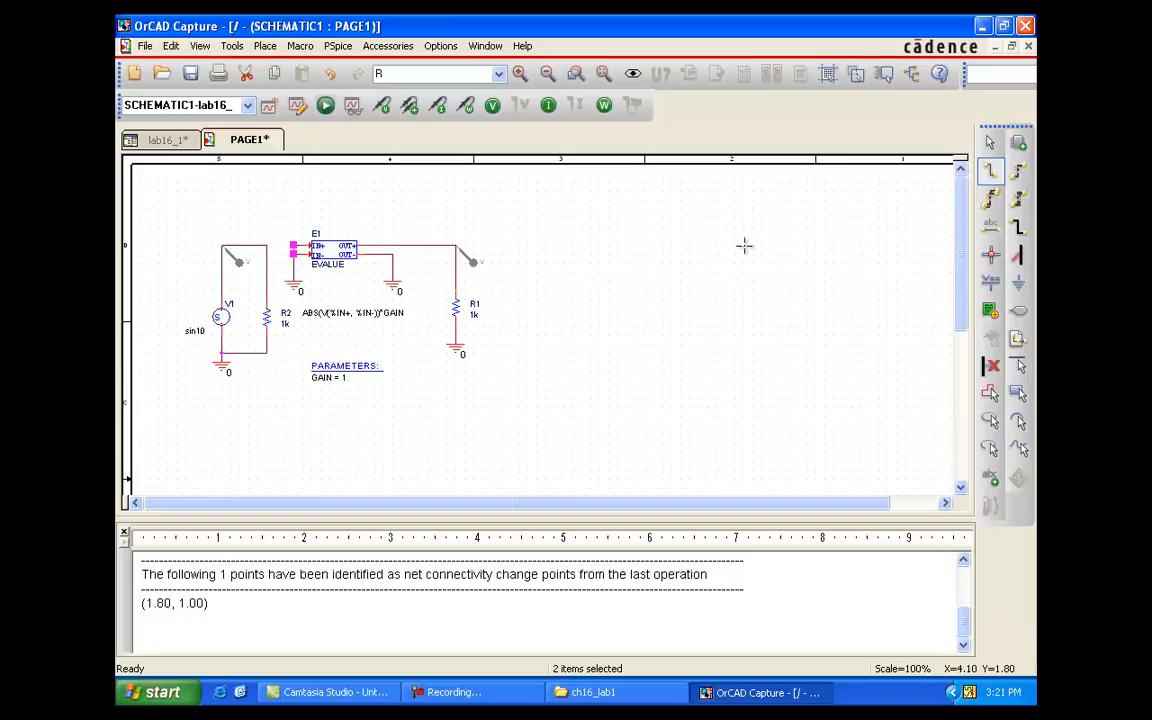
- Place the net alias IN on the wire joining V1's upper end to resistor R2
key("Escape")
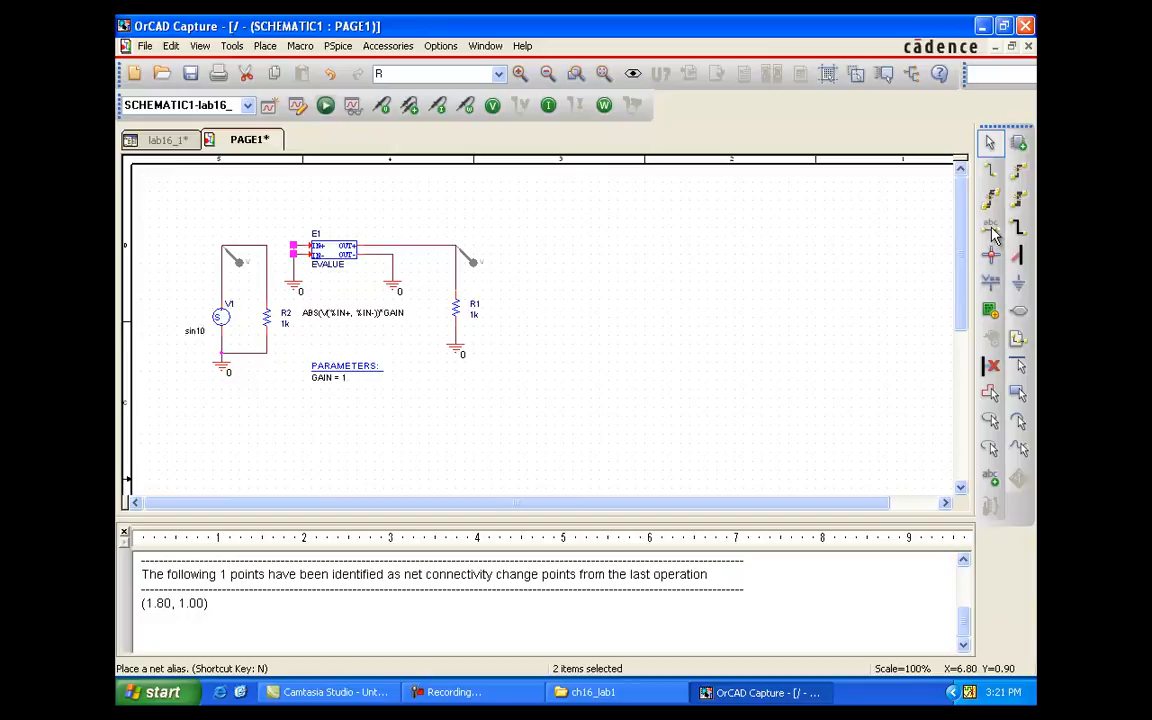
left_click(991, 229)
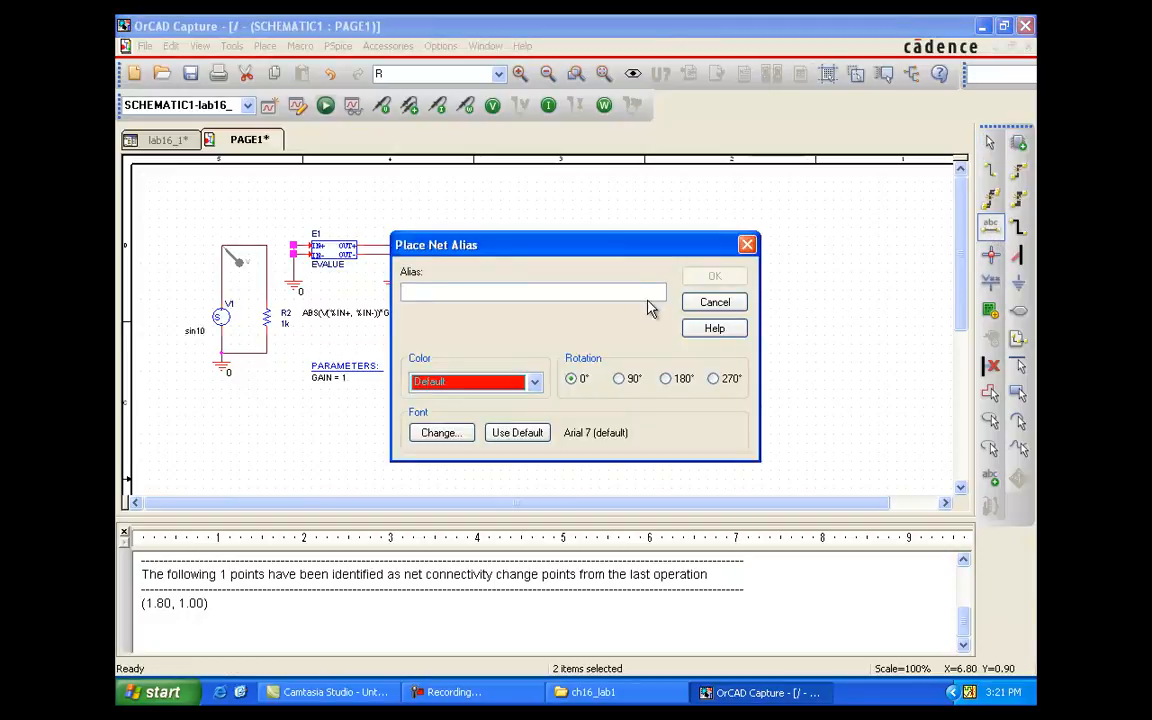
type("IN")
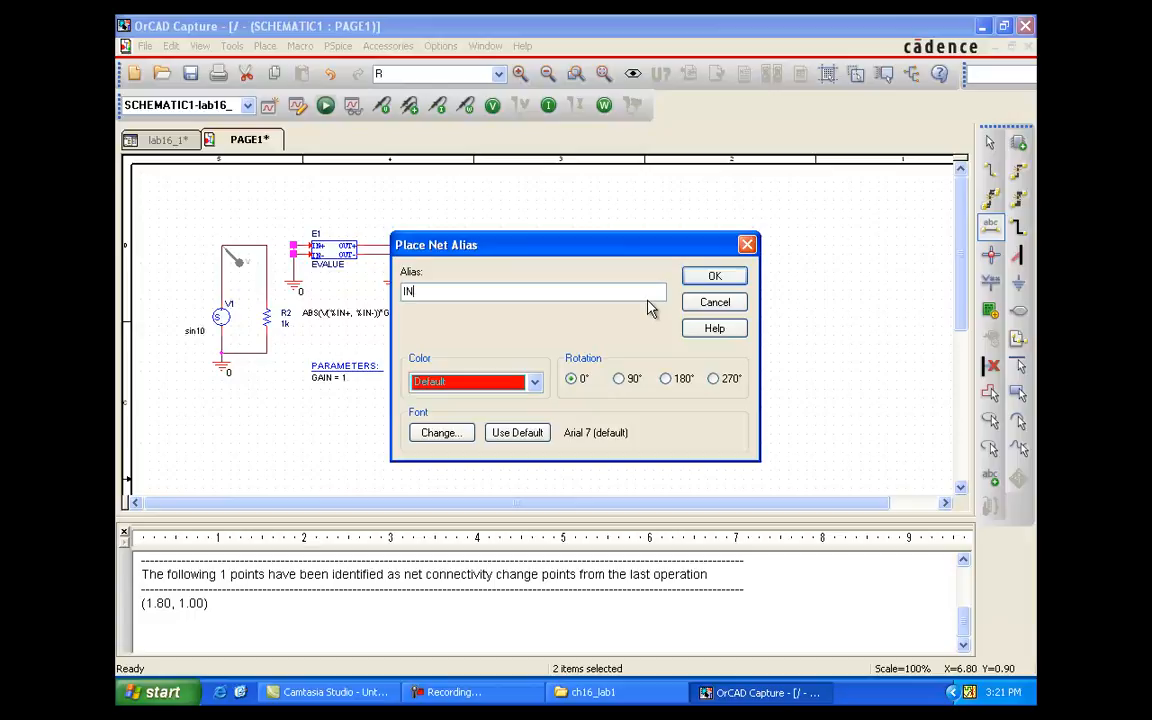
left_click(706, 276)
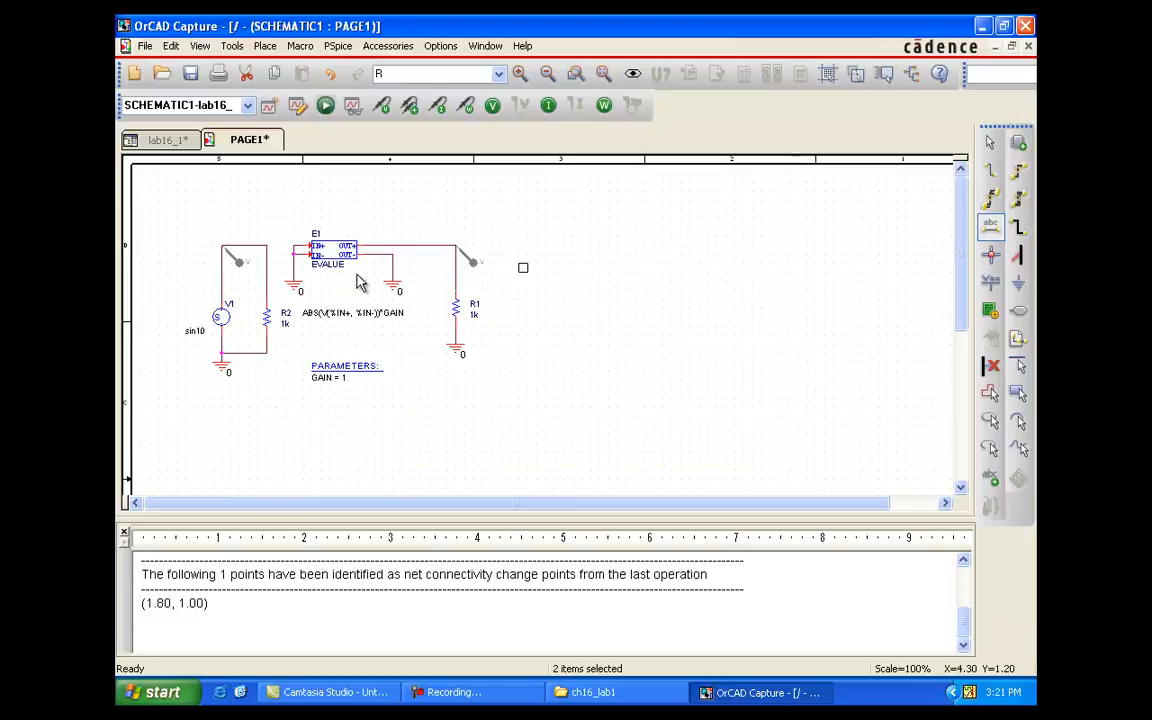
left_click(250, 246)
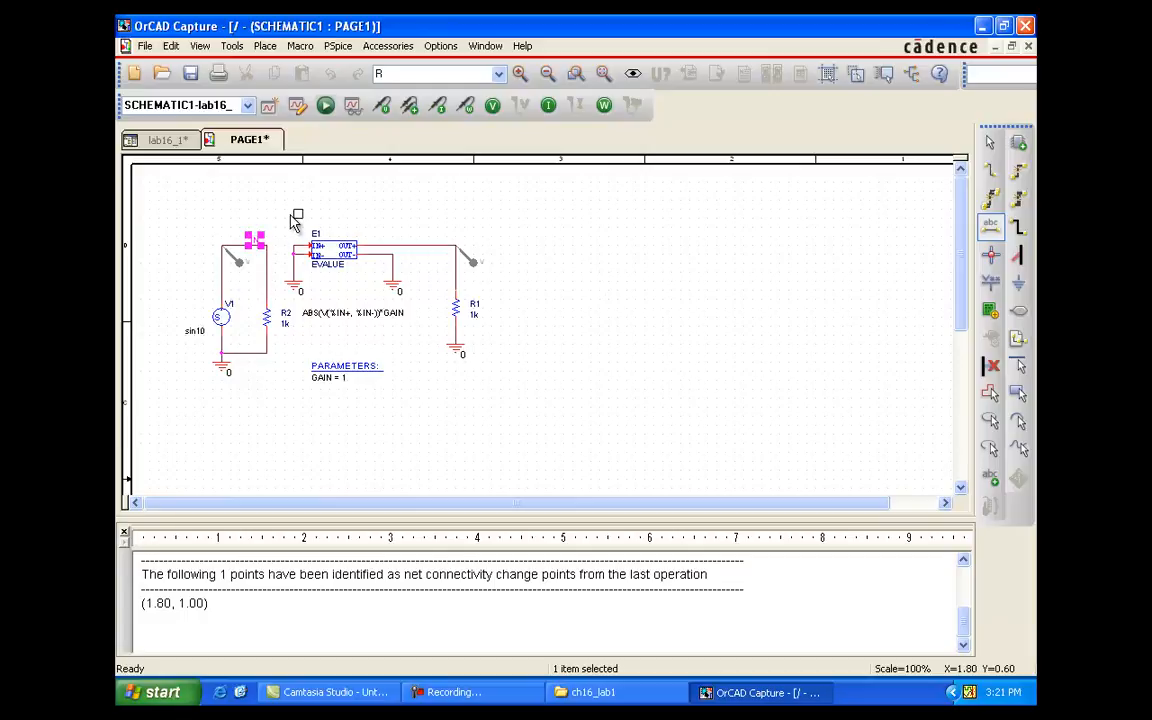
key("Escape")
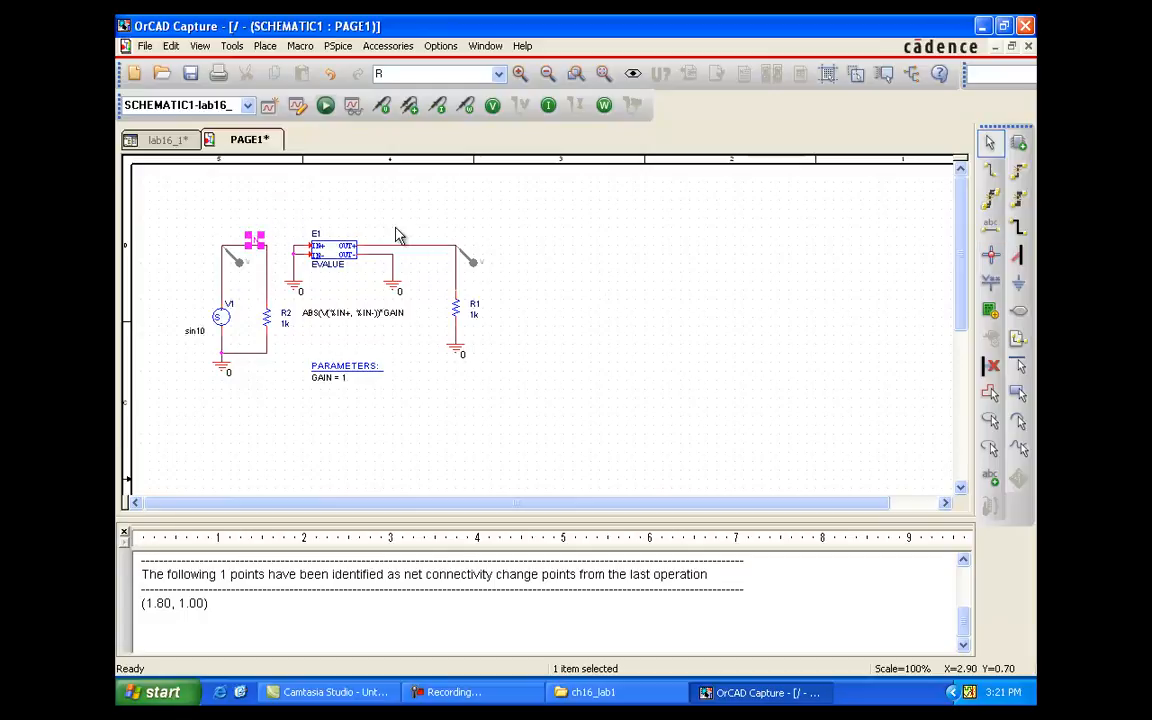
- Change the EVALUE block's expression to ABS(V(IN))*GAIN
left_click(358, 318)
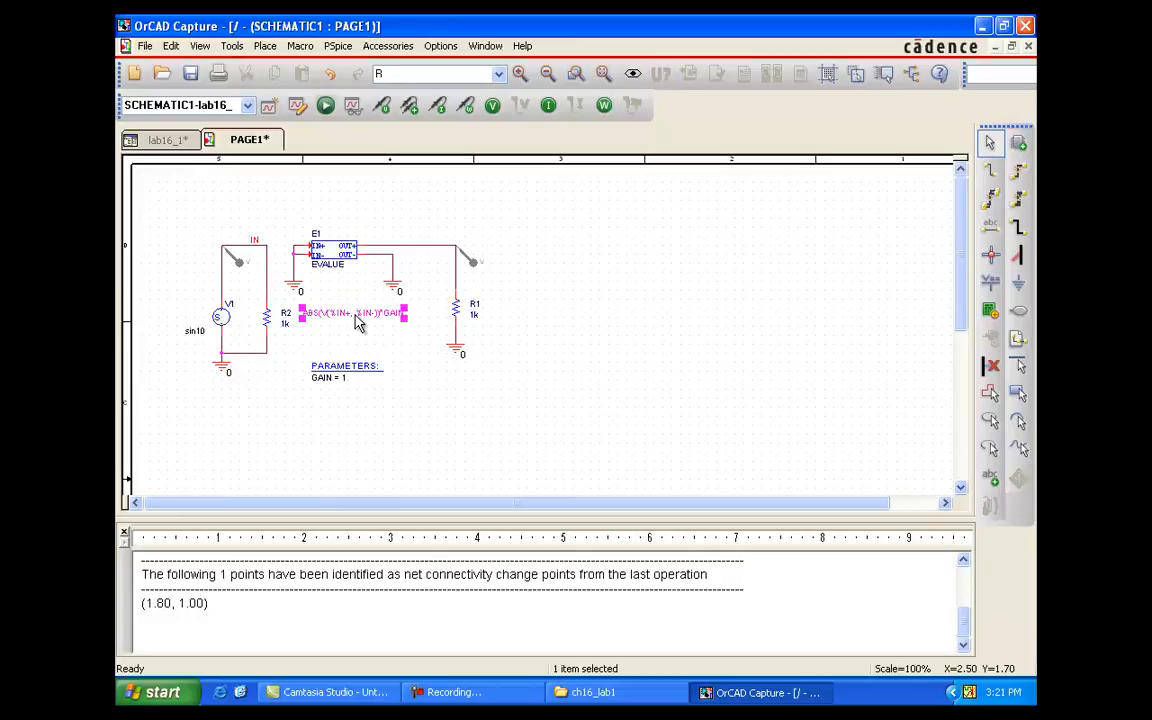
double_click(357, 318)
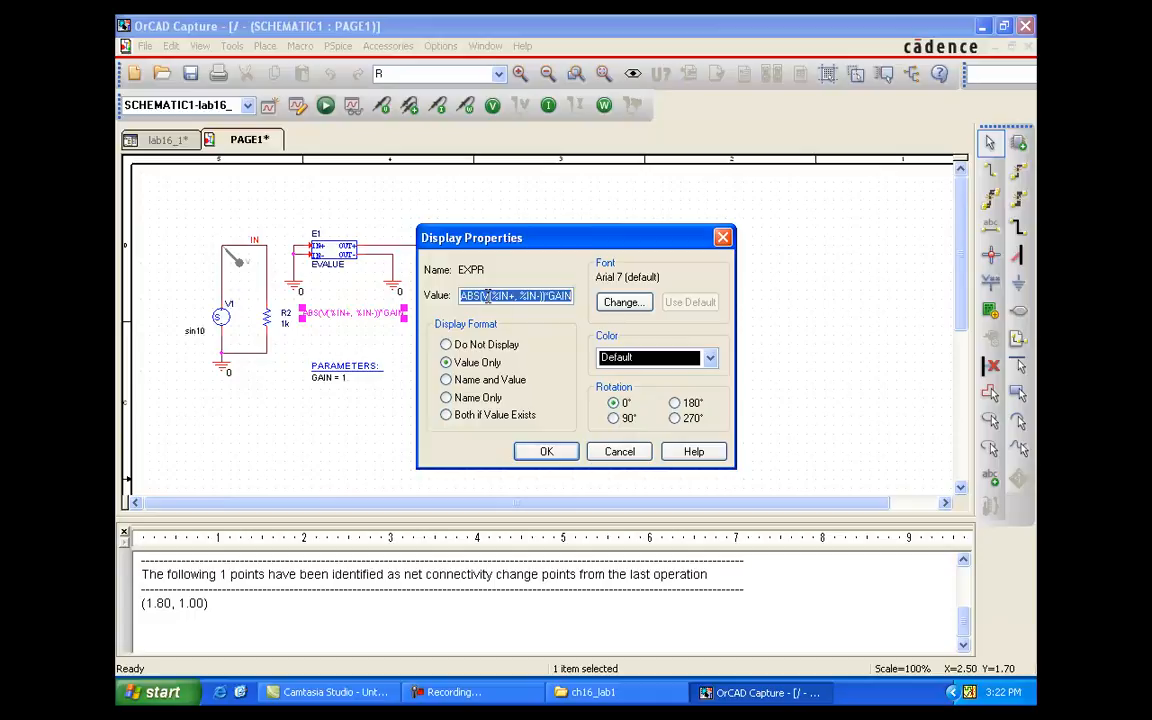
left_click(490, 296)
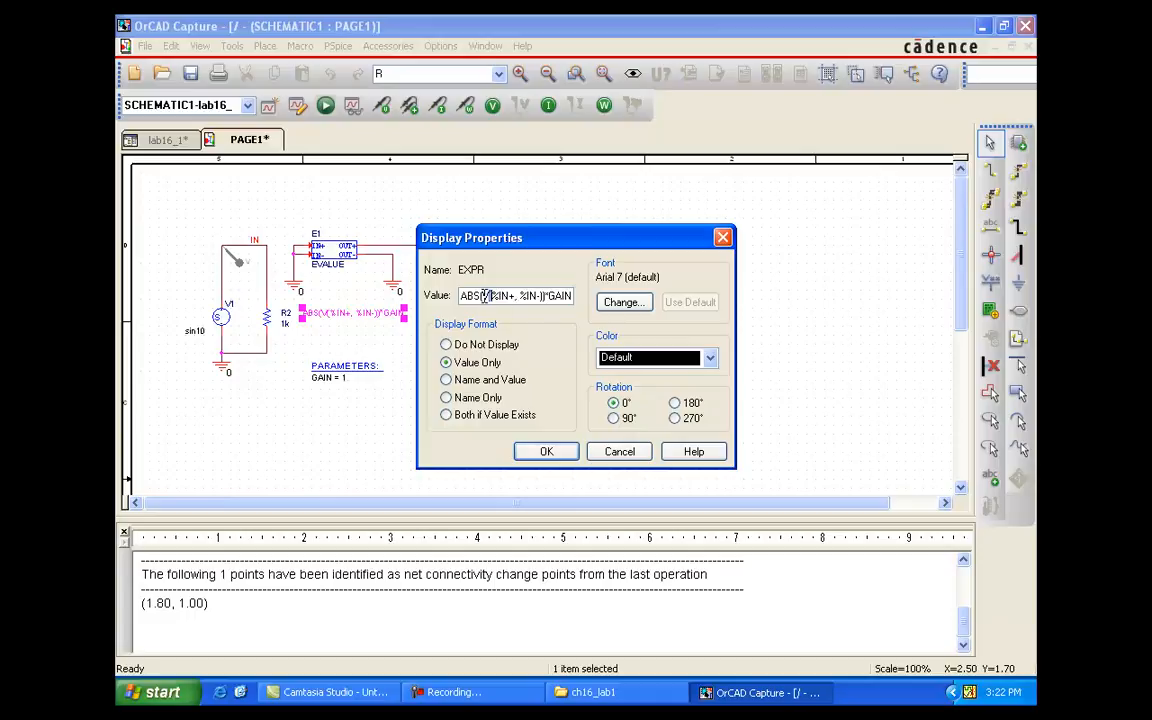
left_click_drag(461, 296, 525, 298)
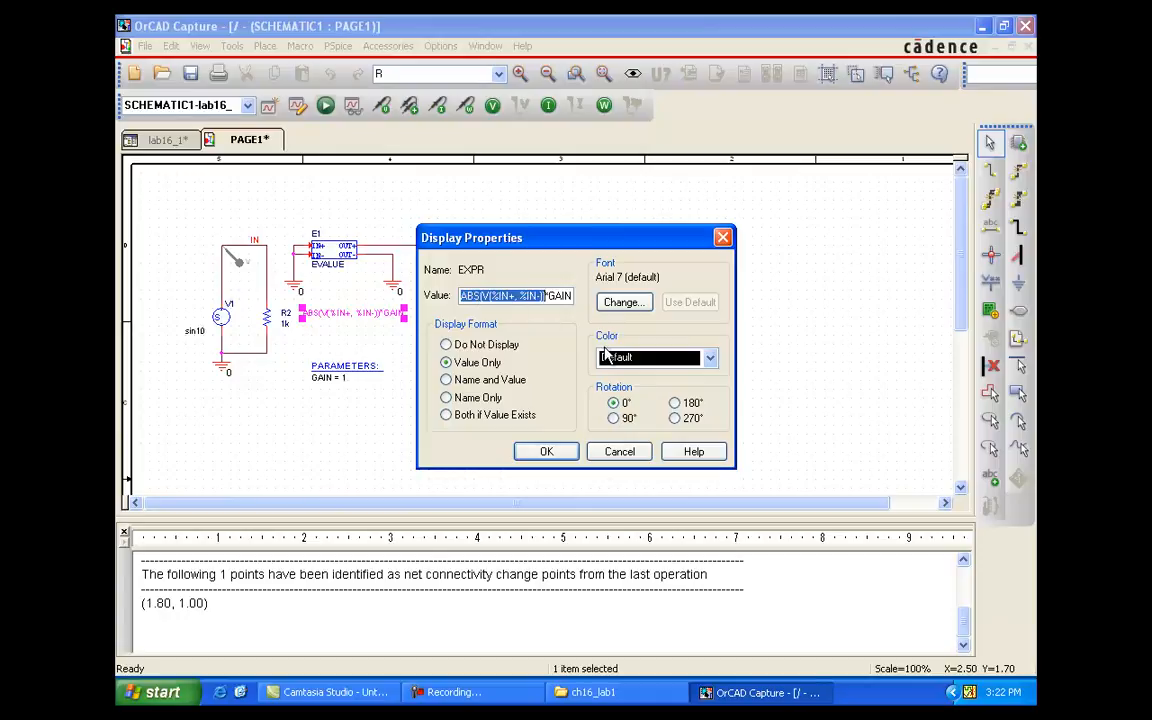
type("AB")
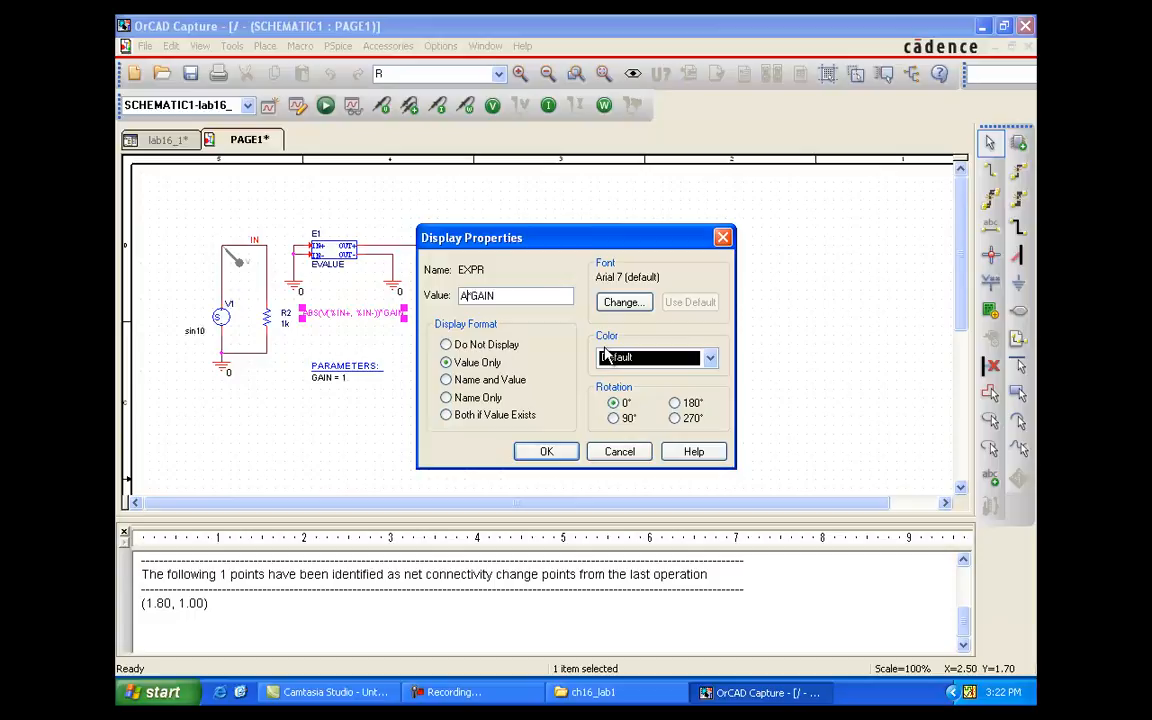
type("S(V(IN")
left_click(562, 457)
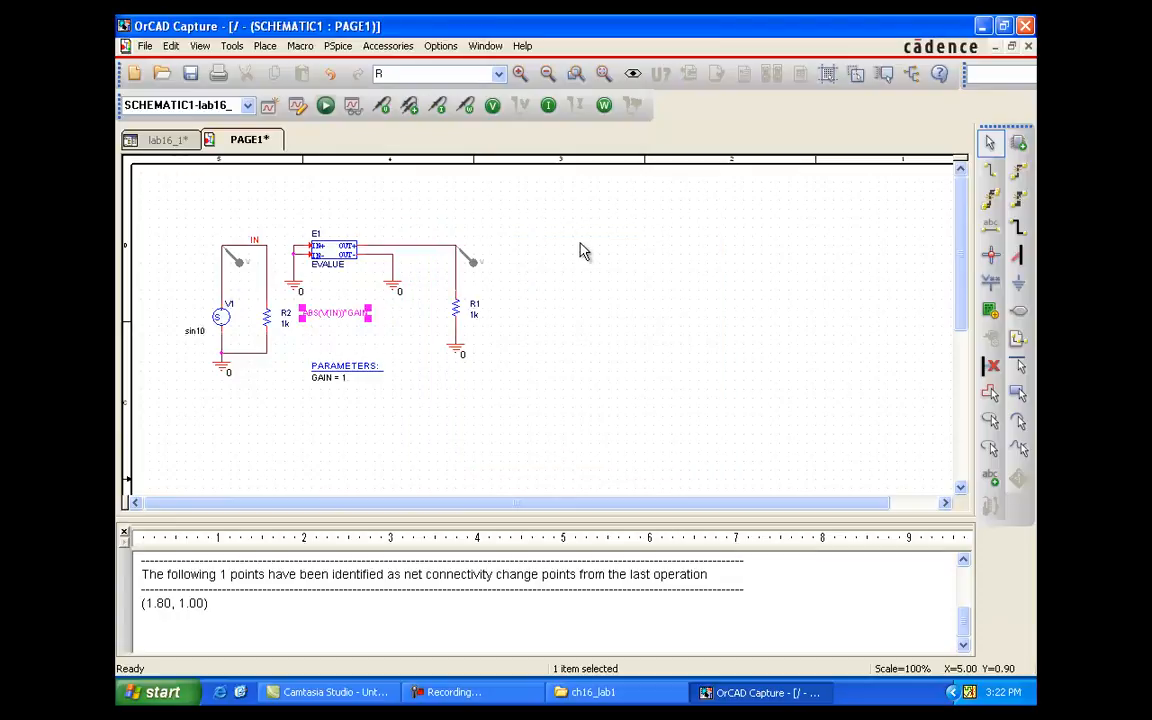
- Run the PSpice simulation, accepting the loss of the undo history, and switch to the PSpice results window
left_click(325, 106)
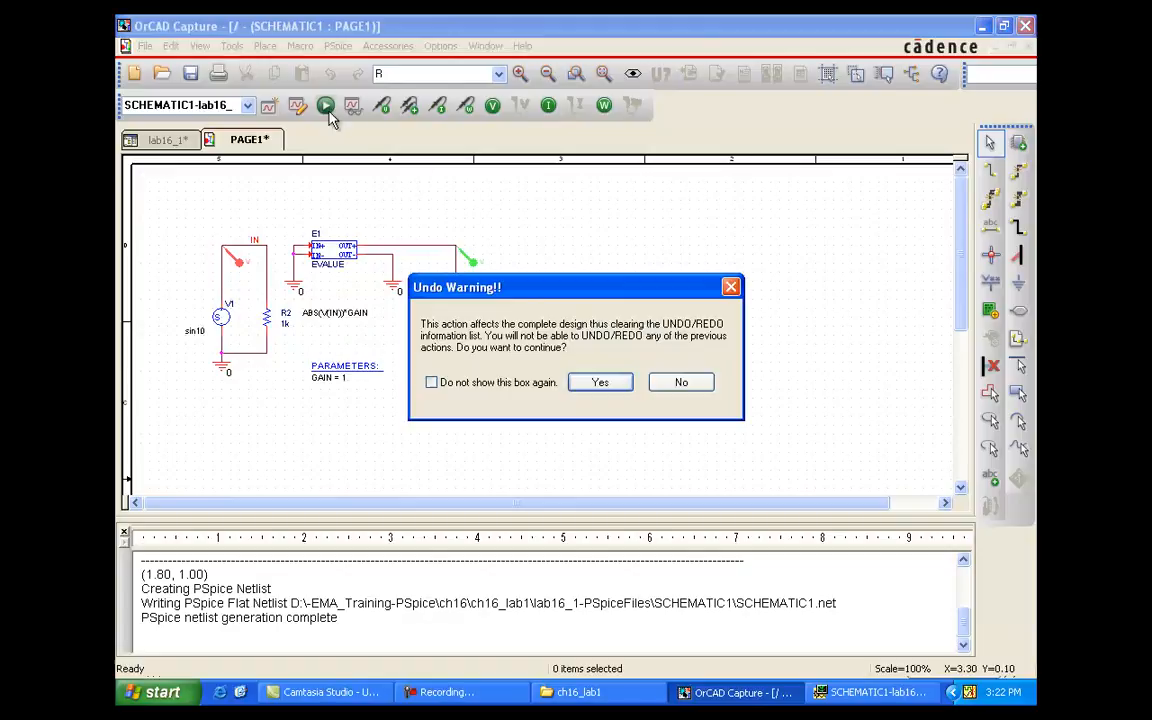
left_click(600, 382)
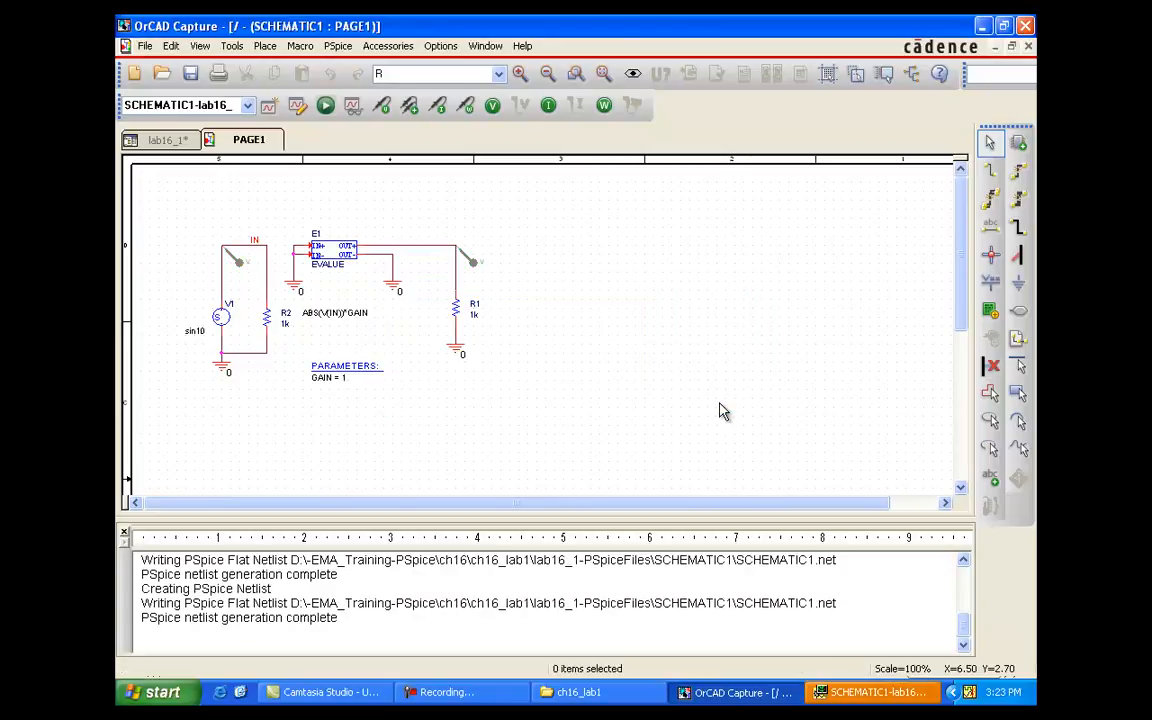
left_click(880, 692)
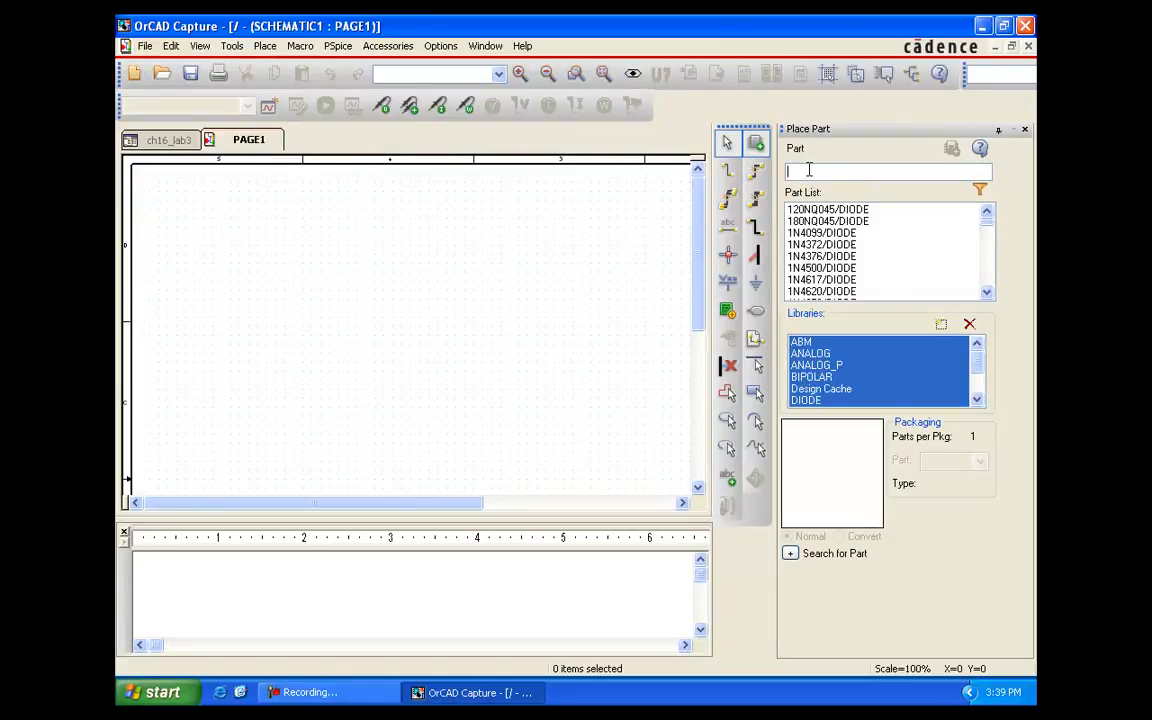
- Place a VAC source from the SOURCE library on the empty schematic page of ch16_lab3
left_click(809, 170)
type("VAC")
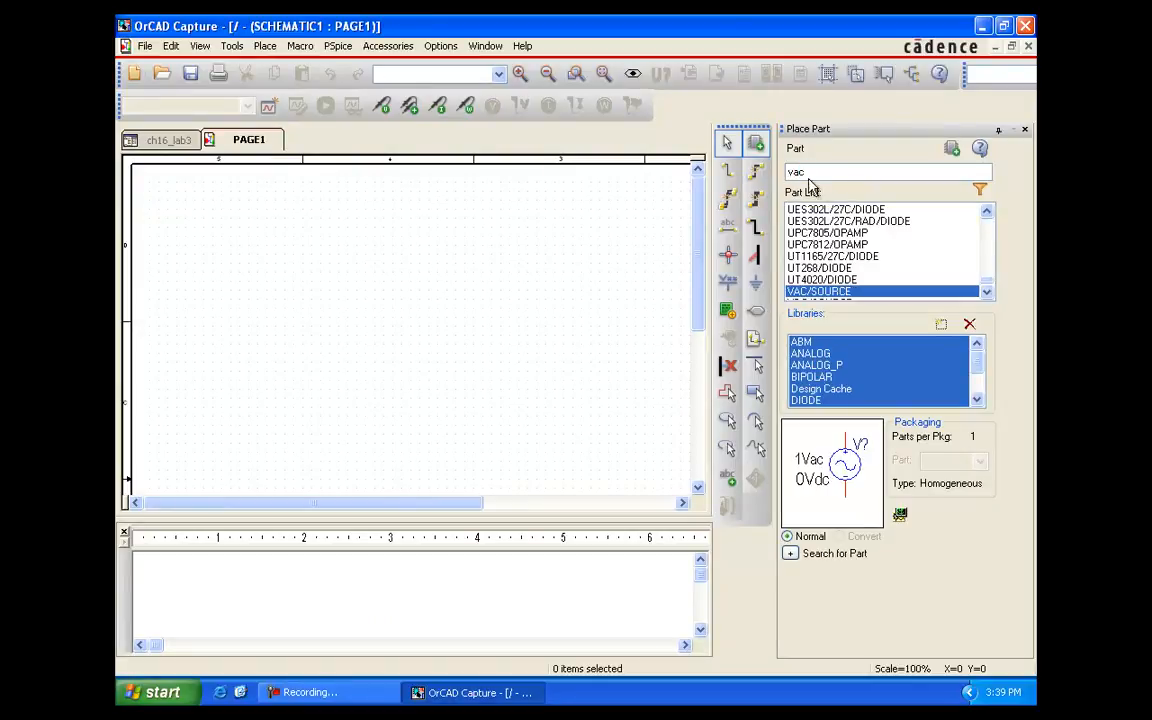
left_click(952, 148)
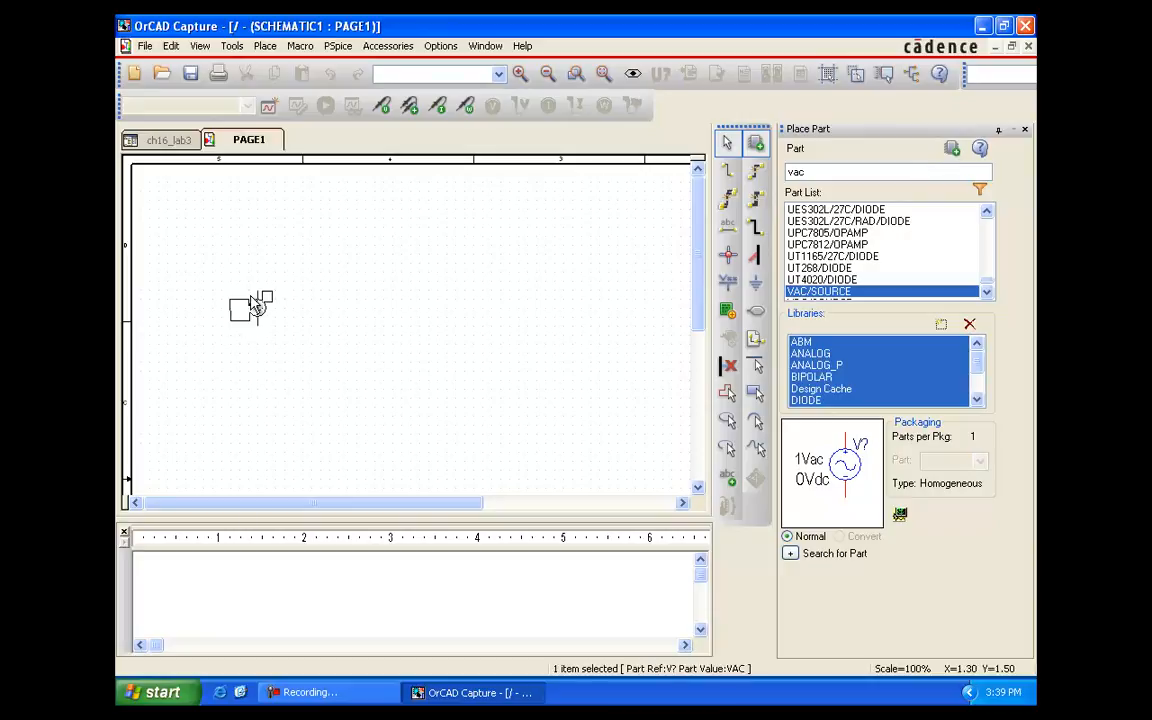
key("Escape")
left_click(255, 302)
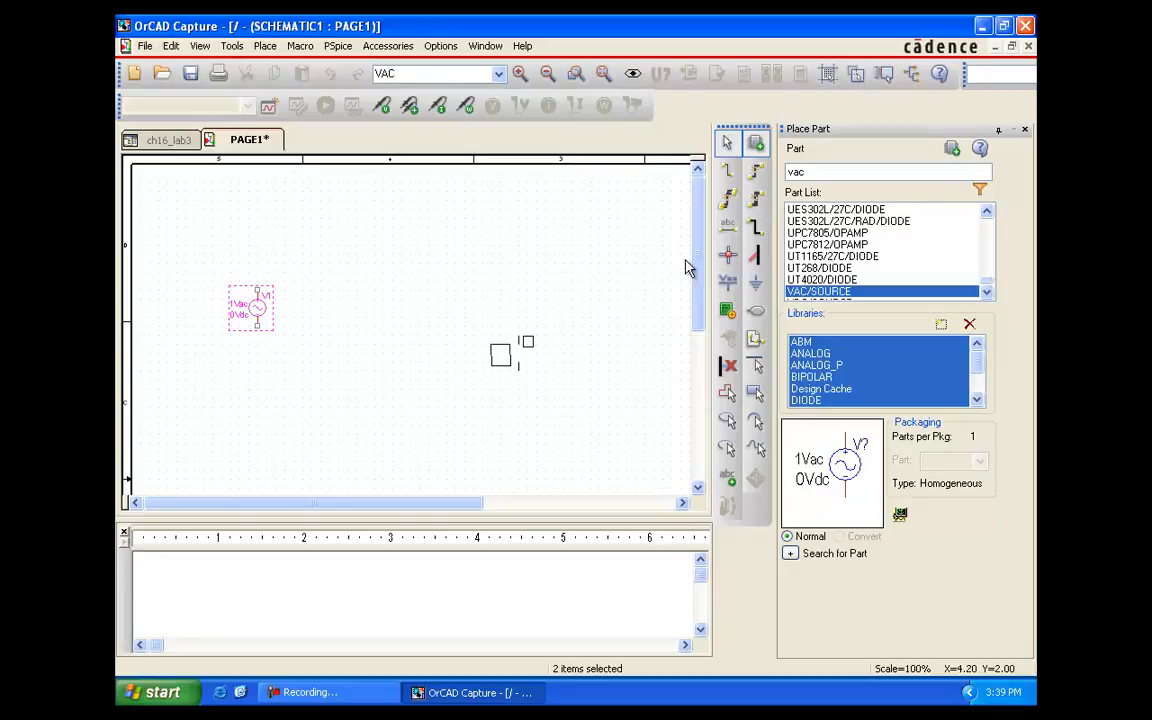
- Place an EFREQ block from the ABM library to the upper right of the VAC source
double_click(812, 172)
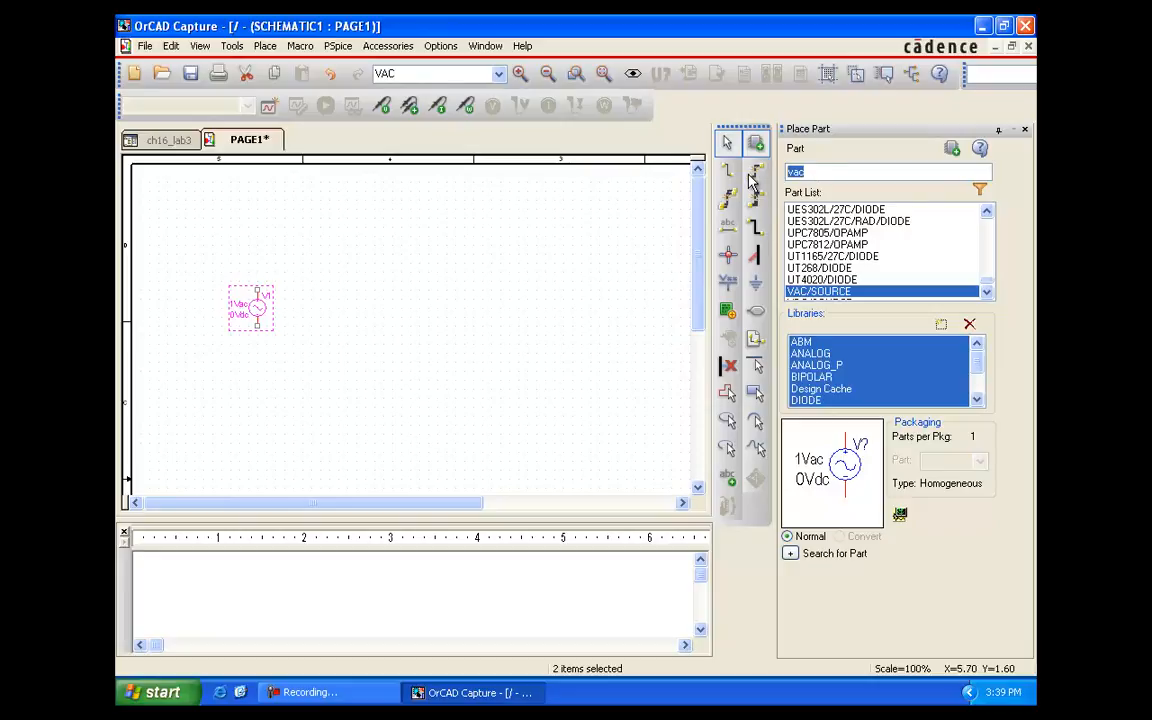
type("fre")
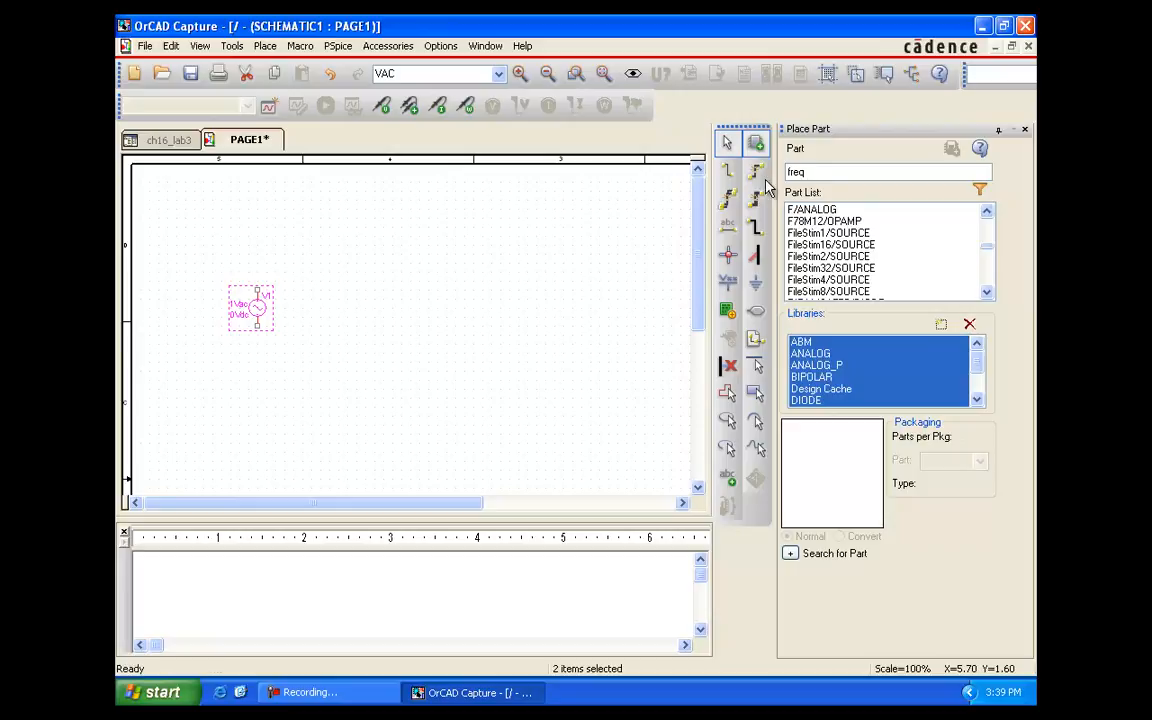
type("q")
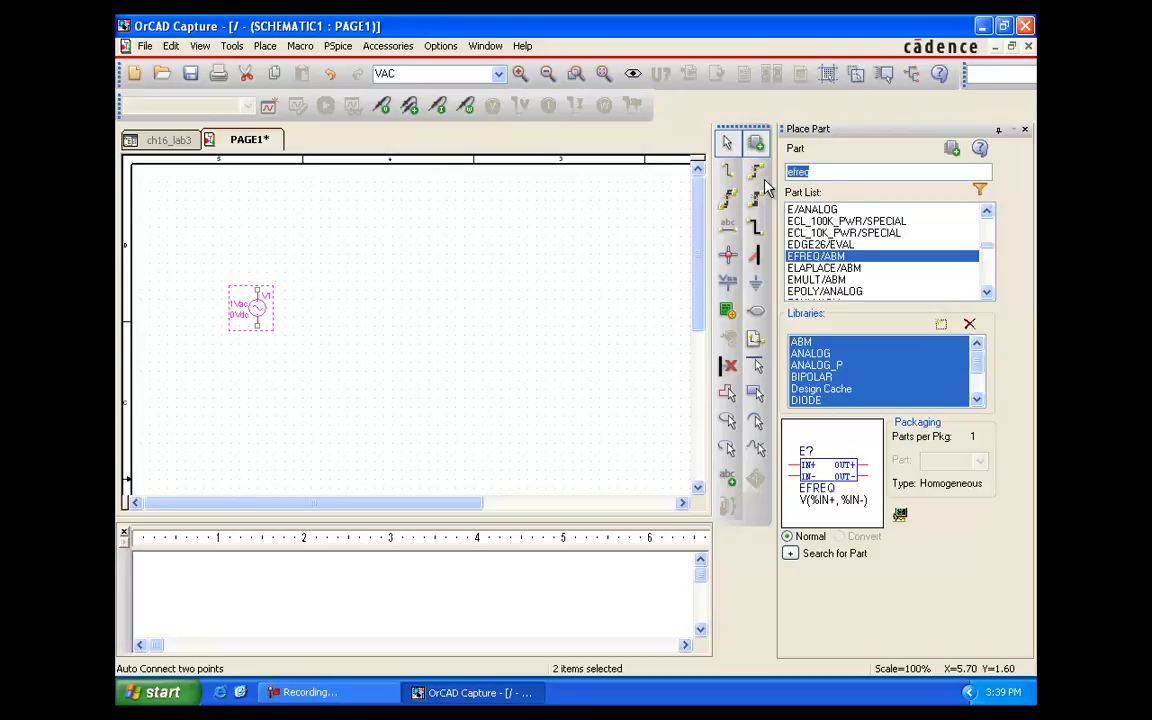
type("efreq")
key("Return")
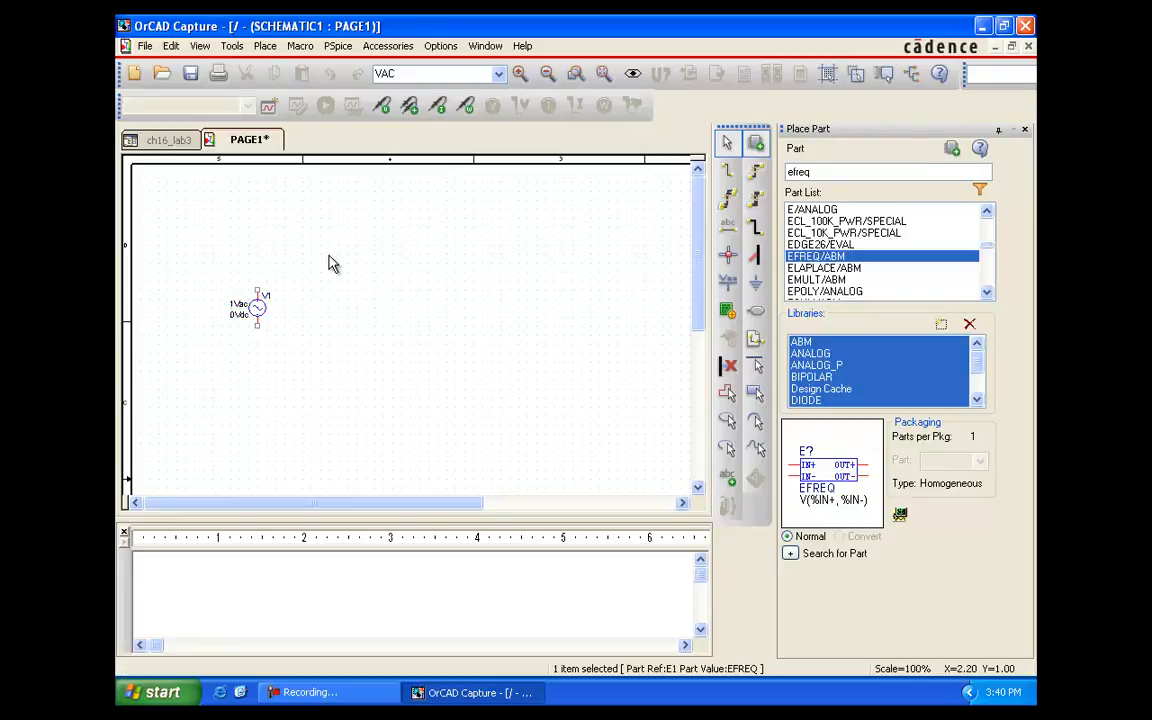
left_click(332, 258)
key("Escape")
- Place a vertical 1k resistor from the ANALOG library to the right of the EFREQ block
left_click_drag(815, 171, 762, 181)
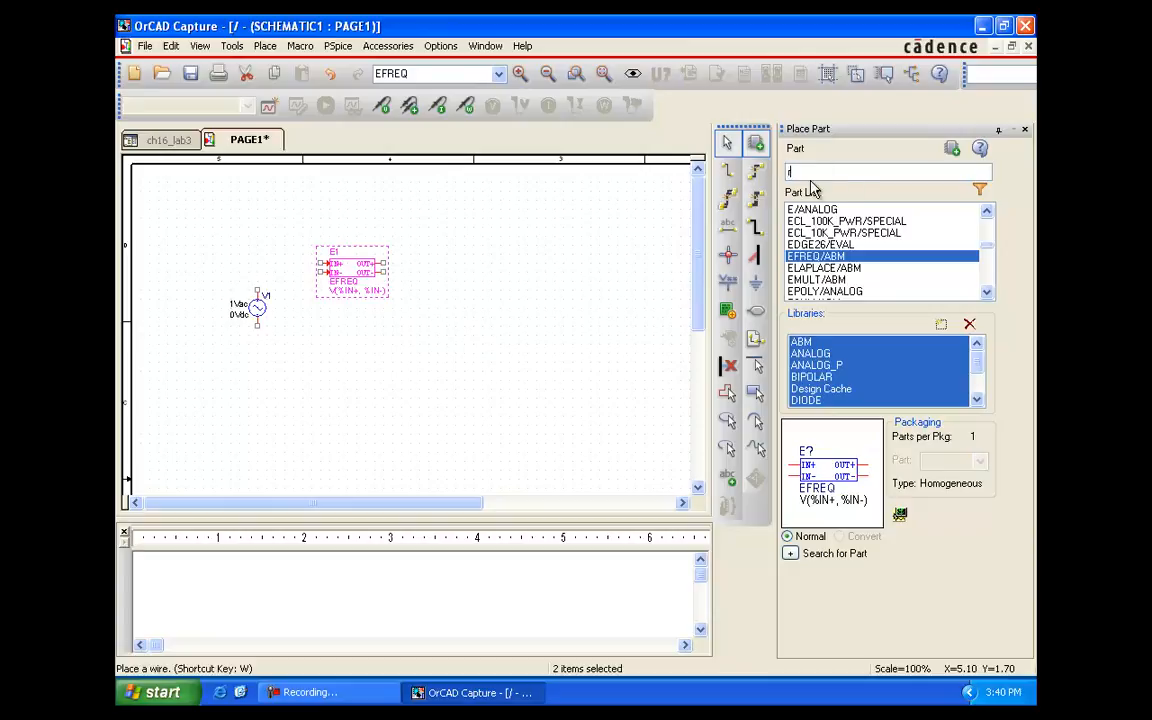
type("r")
left_click(954, 150)
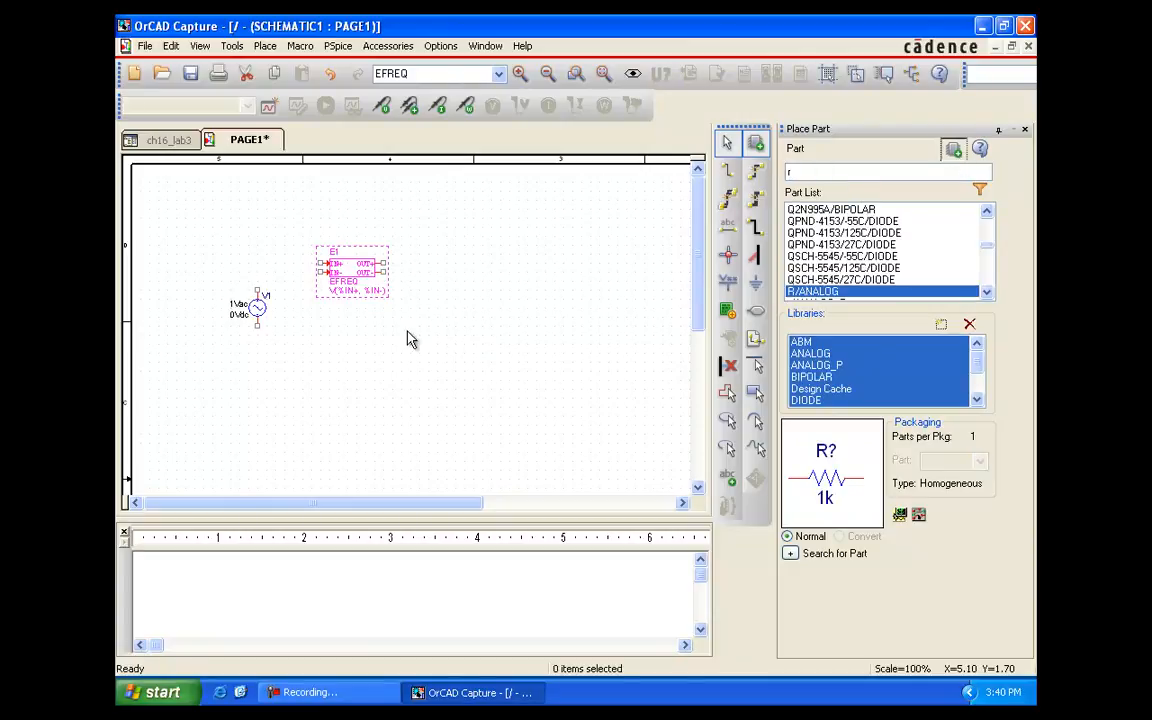
key("r")
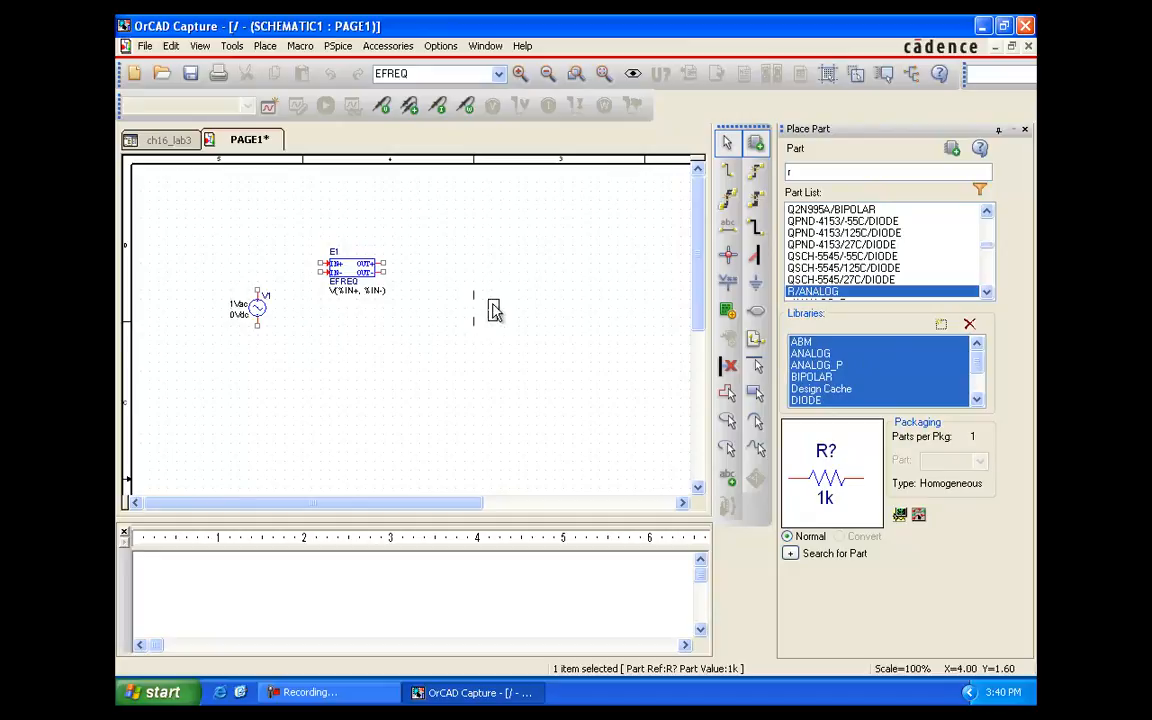
left_click(494, 305)
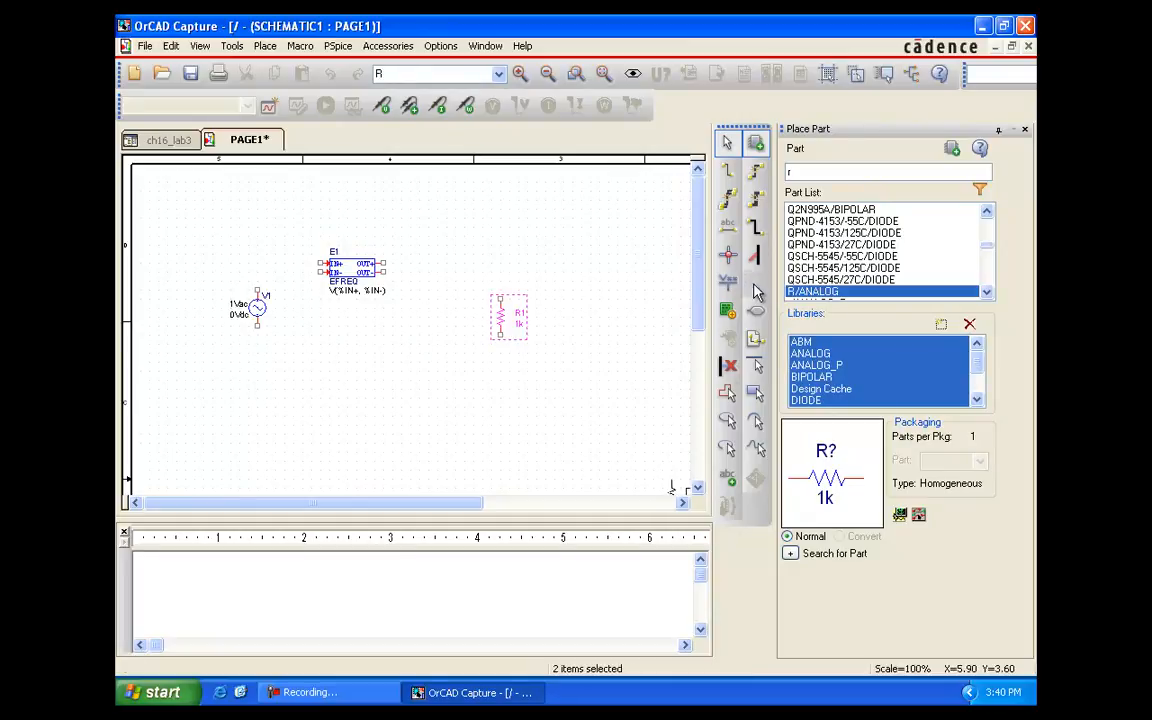
- Place 0/CAPSYM grounds below the resistor, the EFREQ block's OUT- and IN- pins, and the VAC source
key("g")
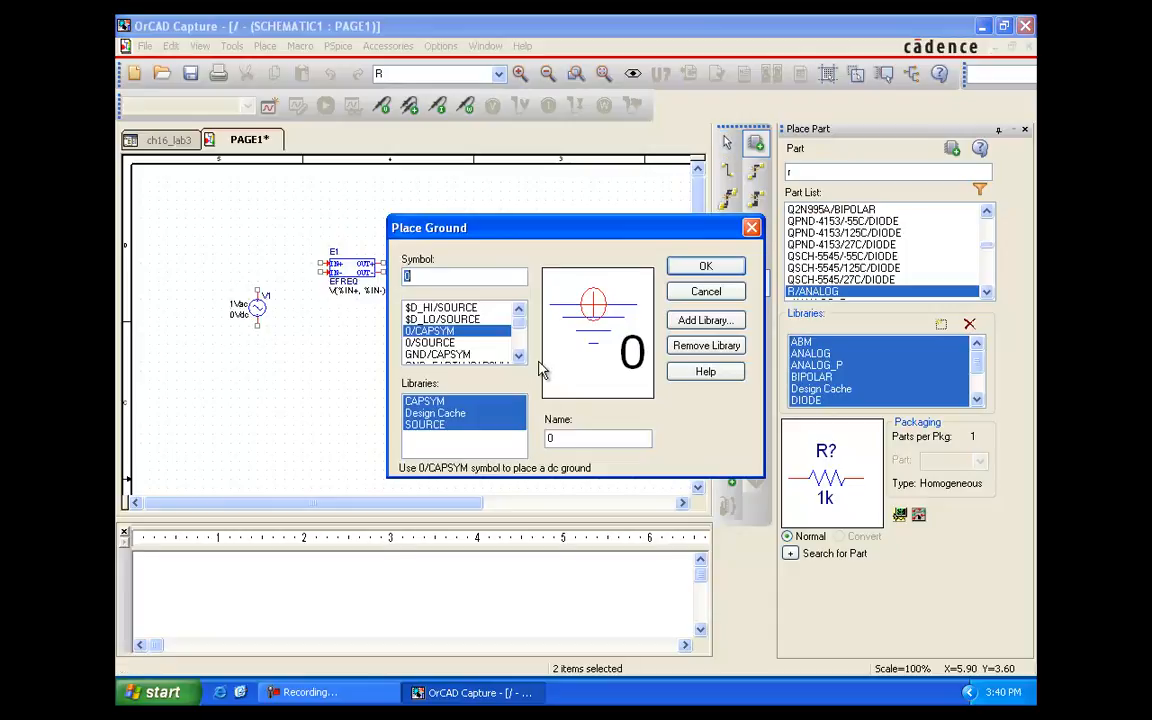
left_click(712, 266)
left_click(499, 381)
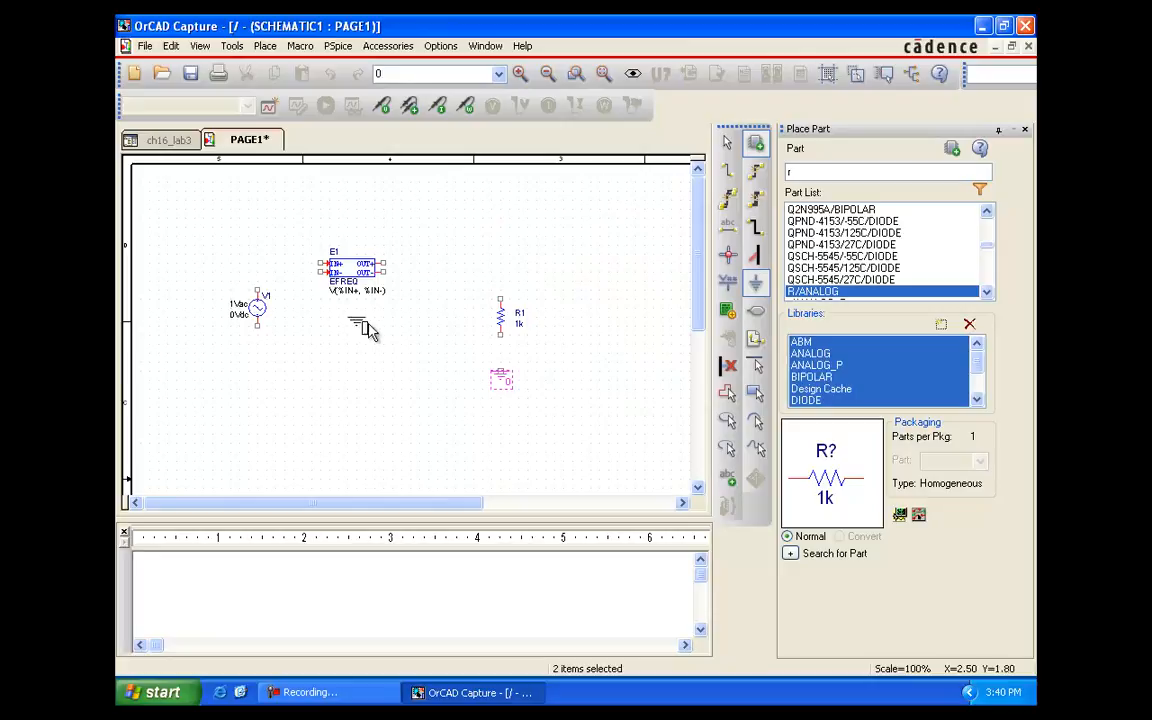
left_click(311, 302)
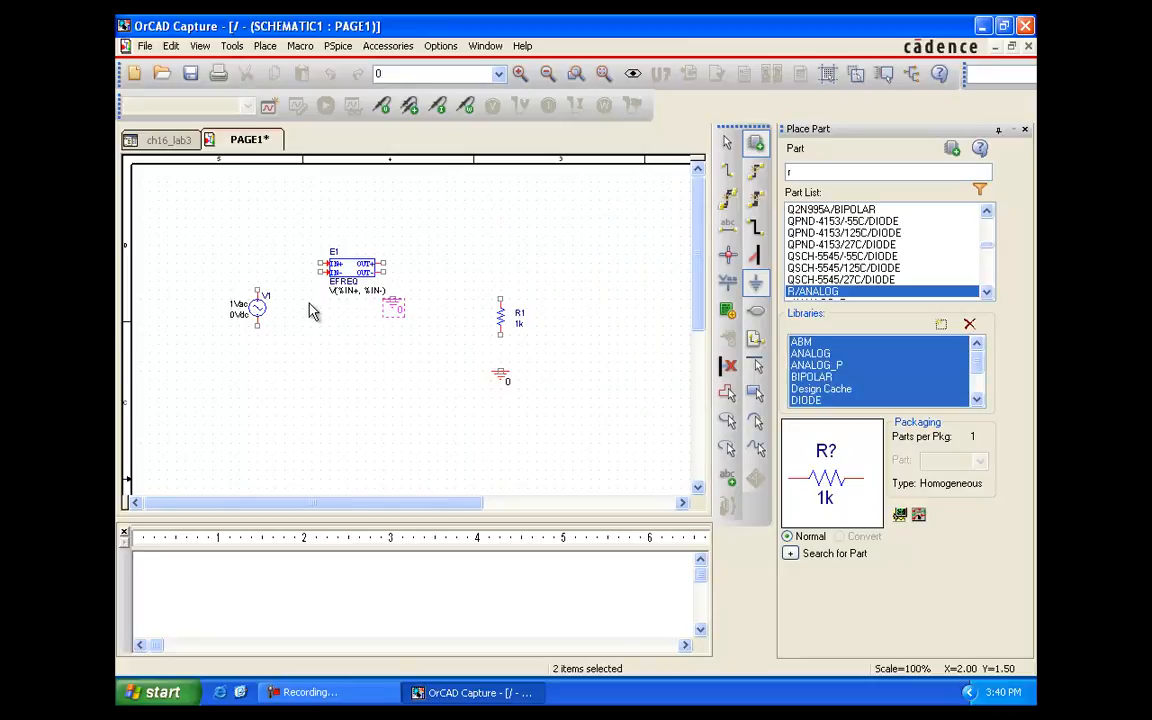
left_click(259, 363)
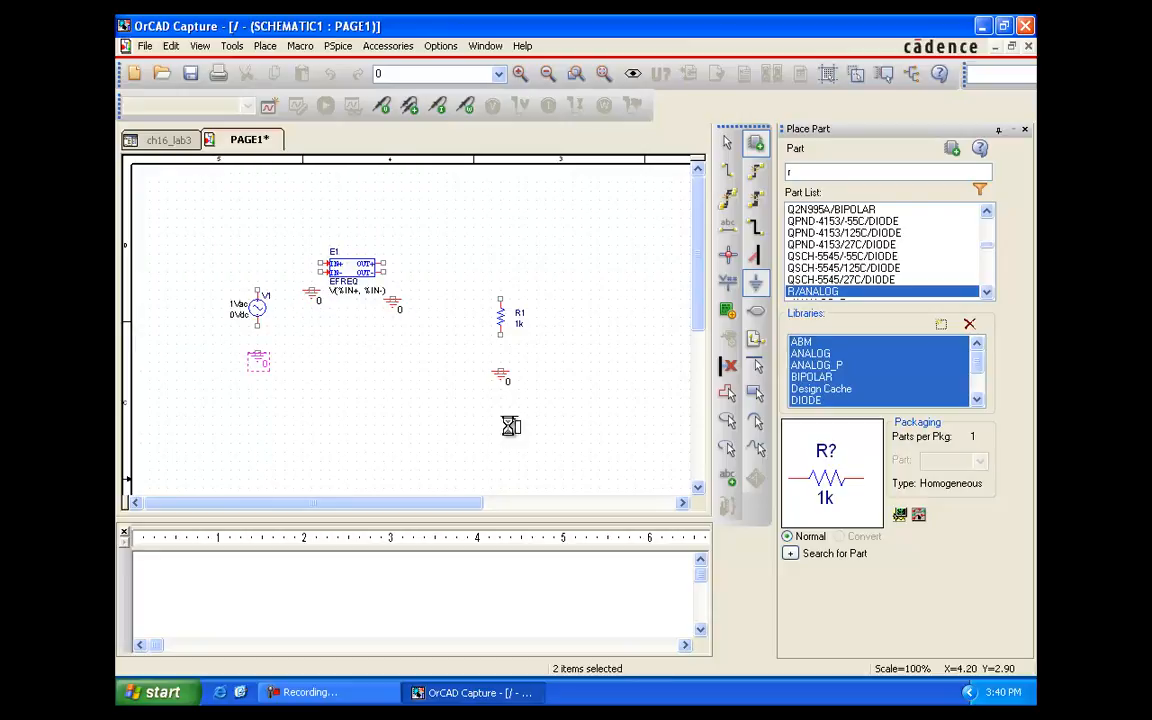
- Close the part placement pane and wire V1's lower end to the ground beneath it
left_click(1024, 129)
left_click(990, 171)
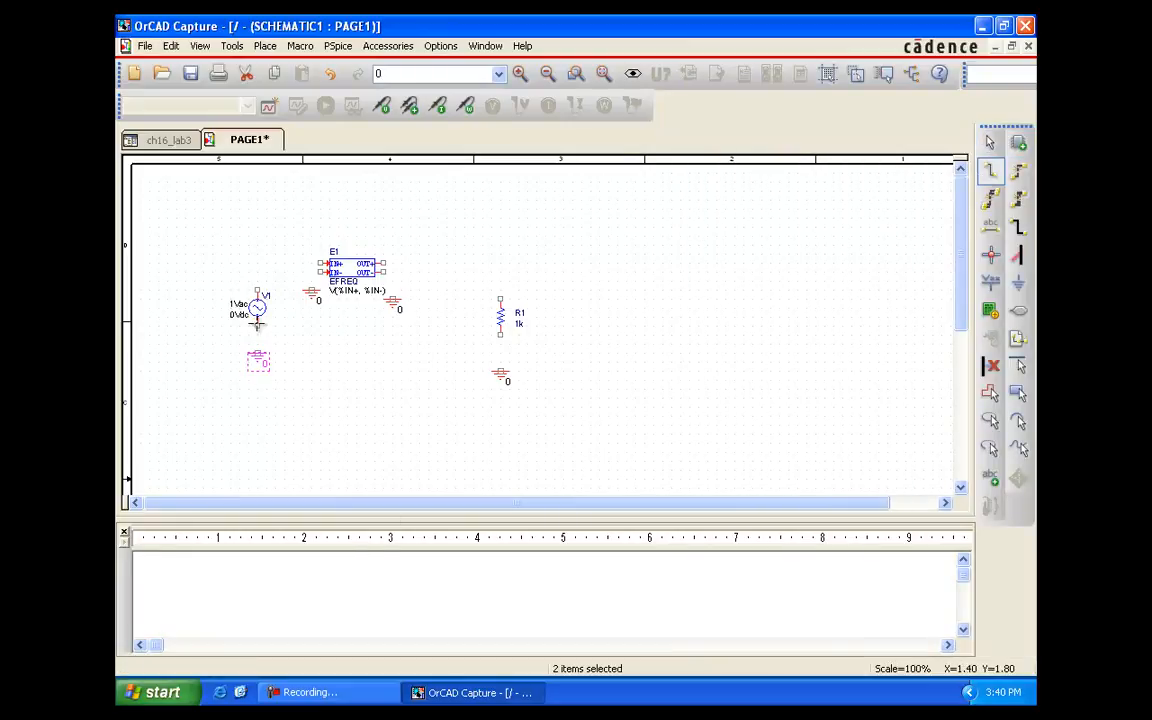
left_click(257, 326)
left_click(257, 349)
left_click(257, 352)
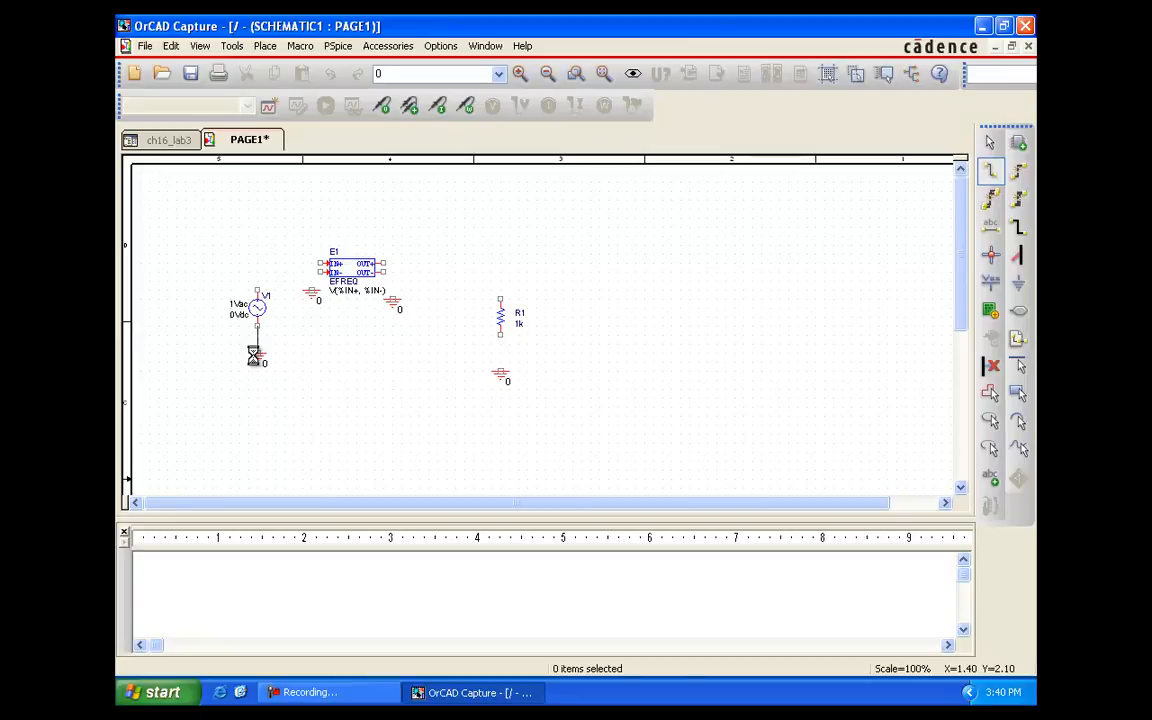
- Wire V1's upper end to the EFREQ block's IN+ pin and connect IN- to the ground beneath it
left_click(257, 290)
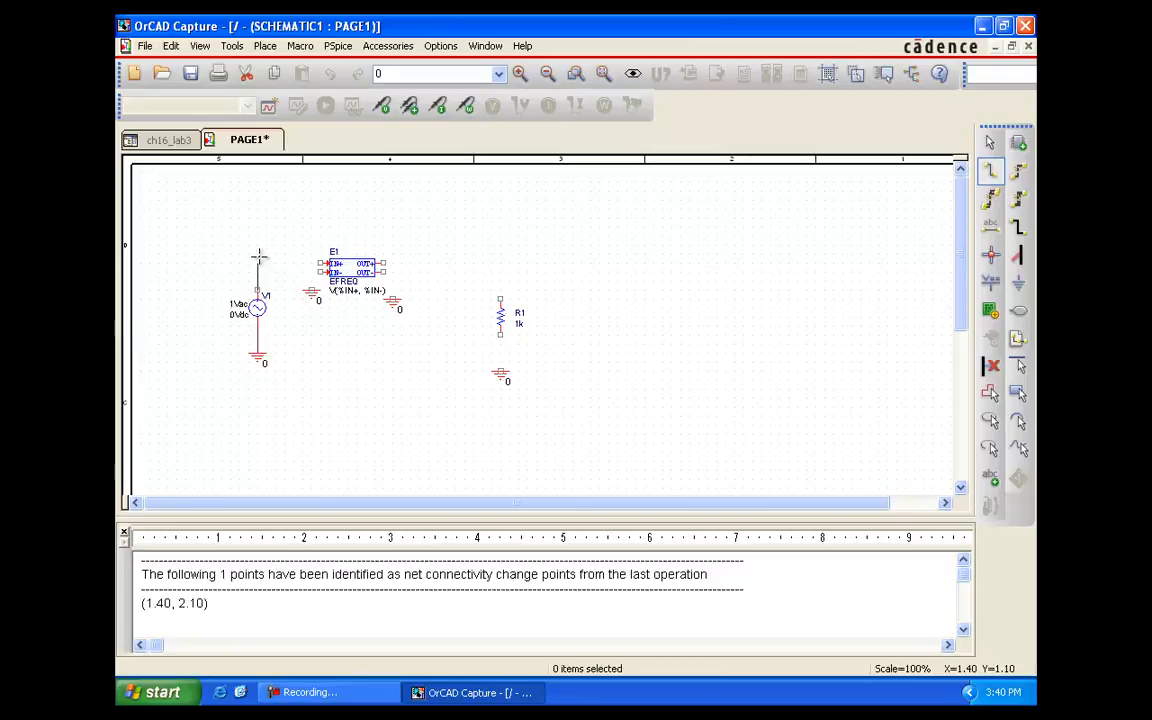
left_click(320, 265)
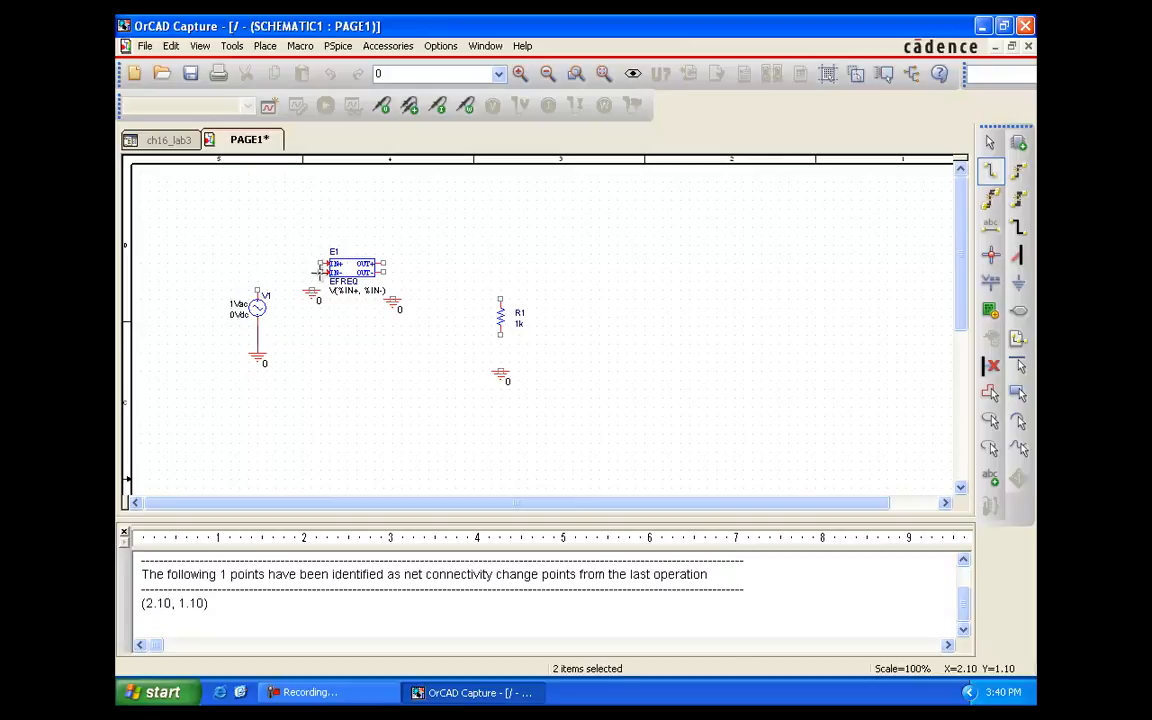
left_click(320, 272)
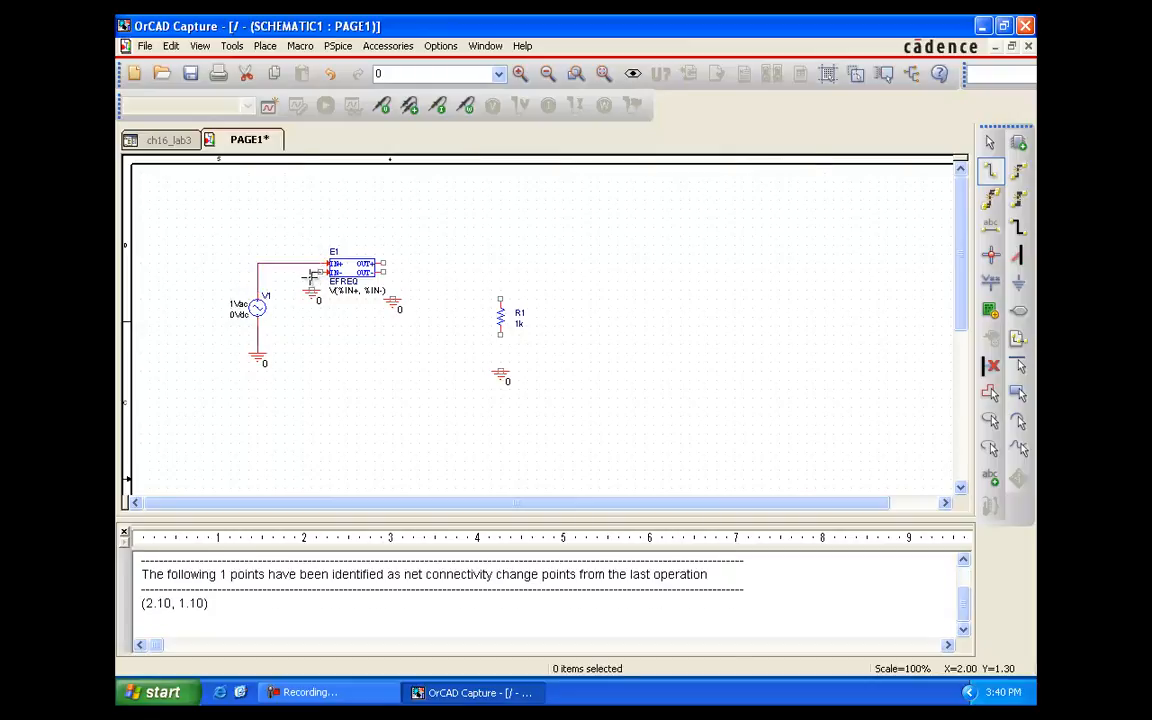
left_click(311, 290)
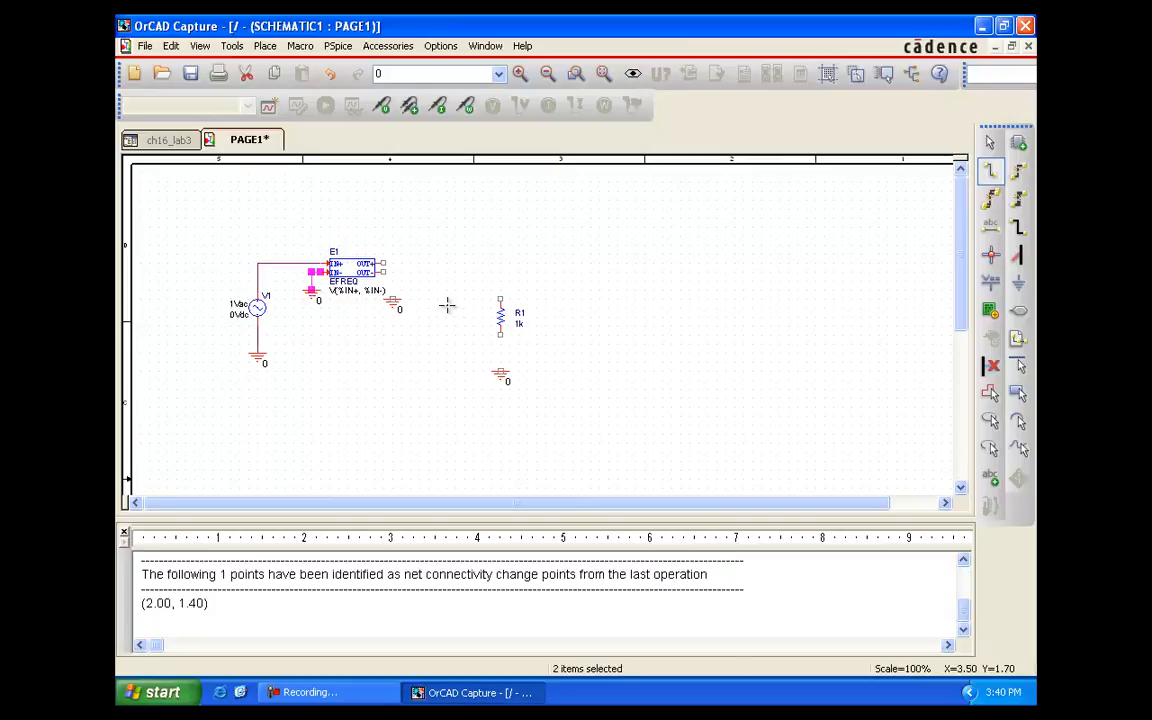
- Wire the EFREQ block's OUT+ pin to R1's upper end, then connect R1's lower end and OUT- to their grounds
left_click(383, 263)
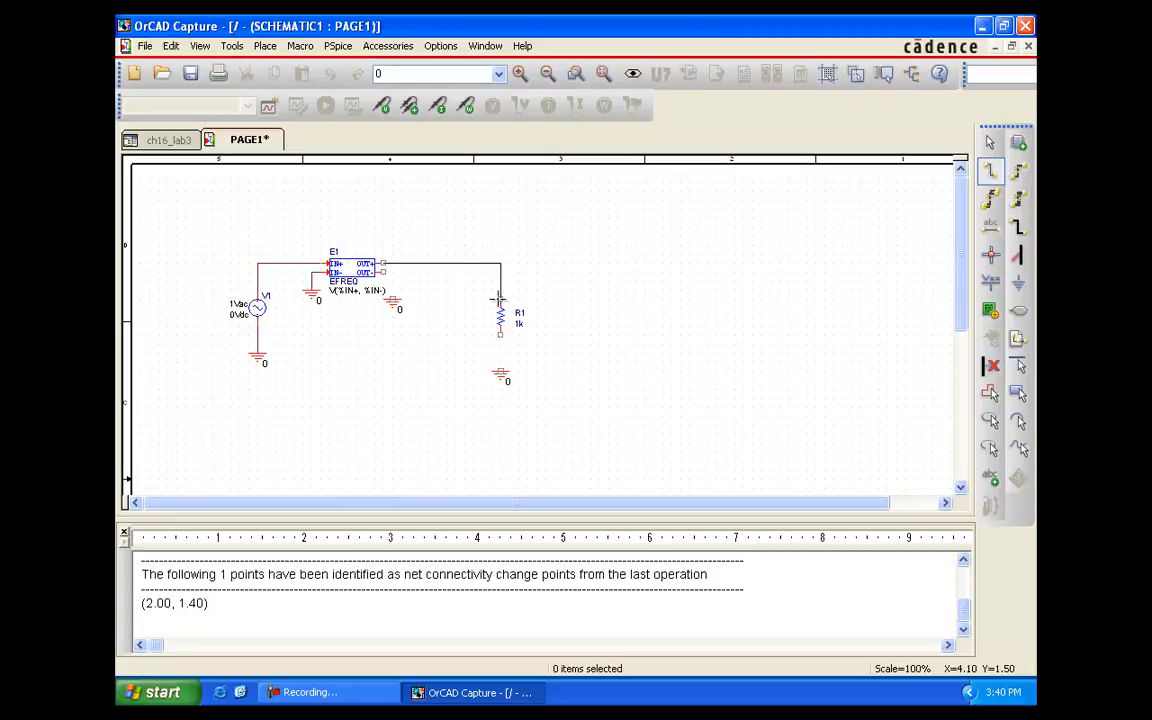
left_click(500, 297)
left_click(500, 335)
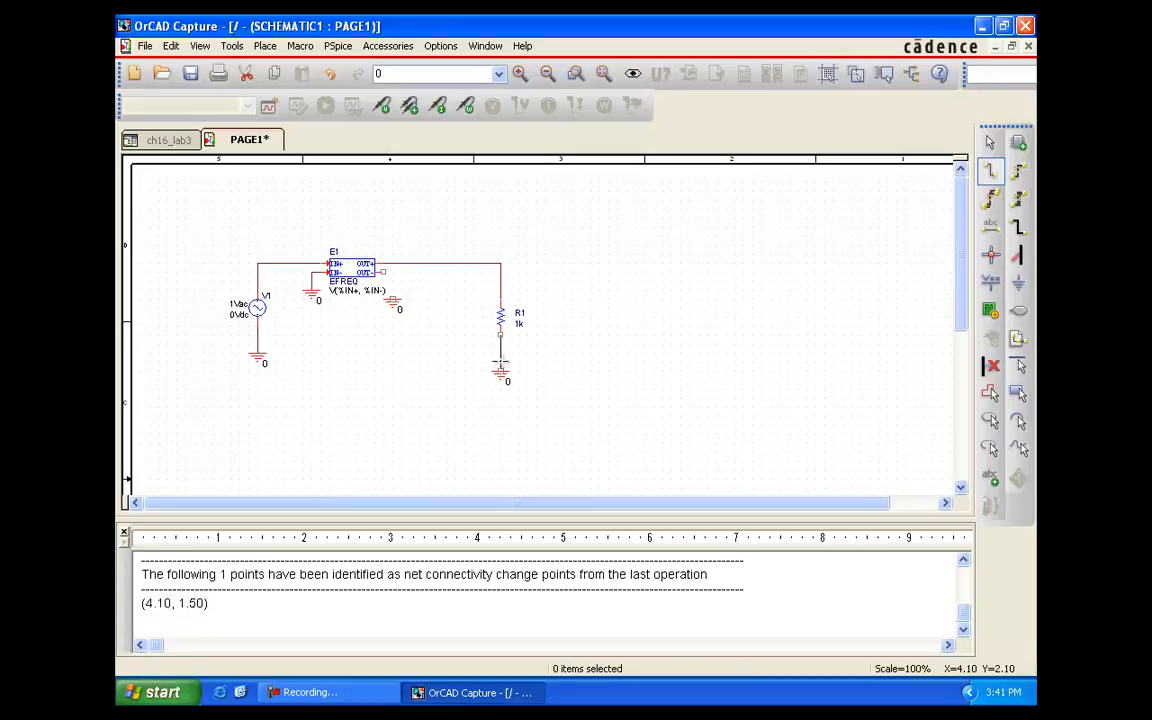
left_click(500, 372)
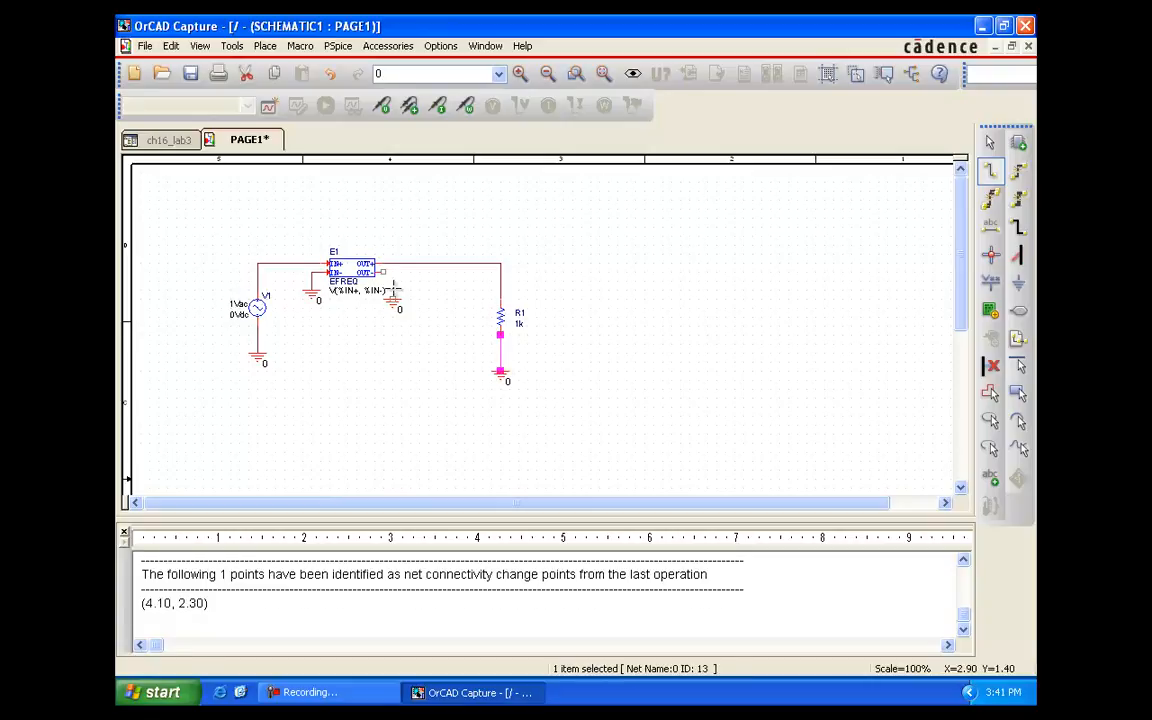
left_click(388, 271)
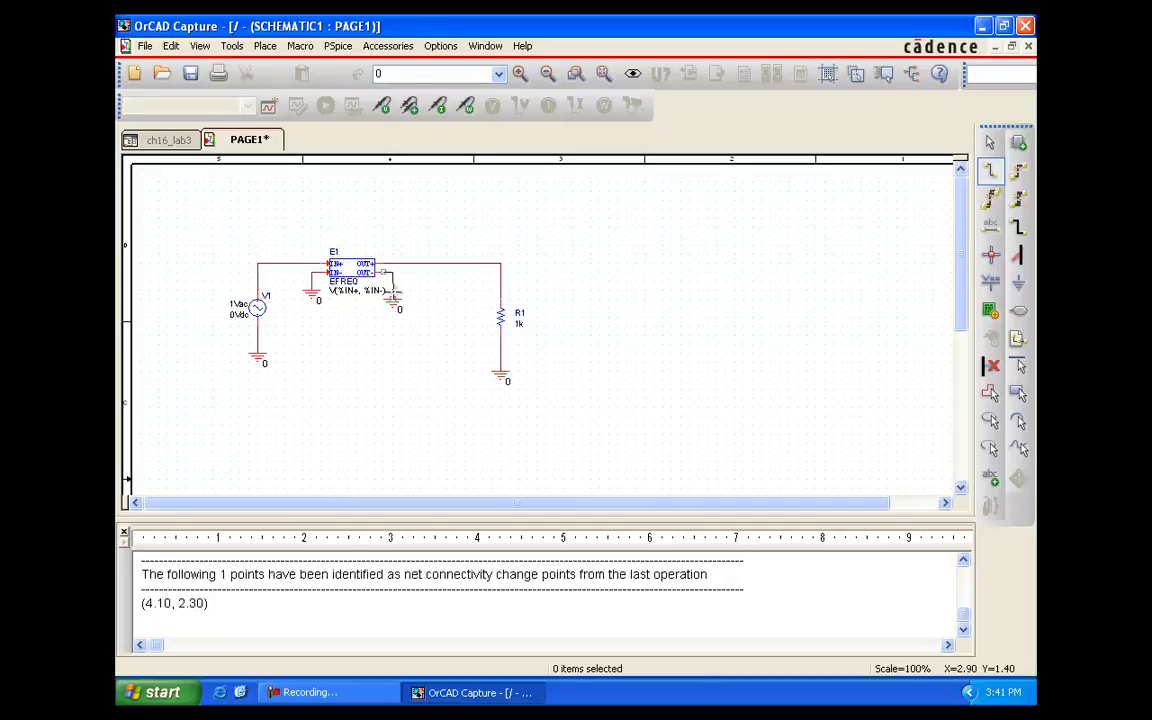
left_click(393, 297)
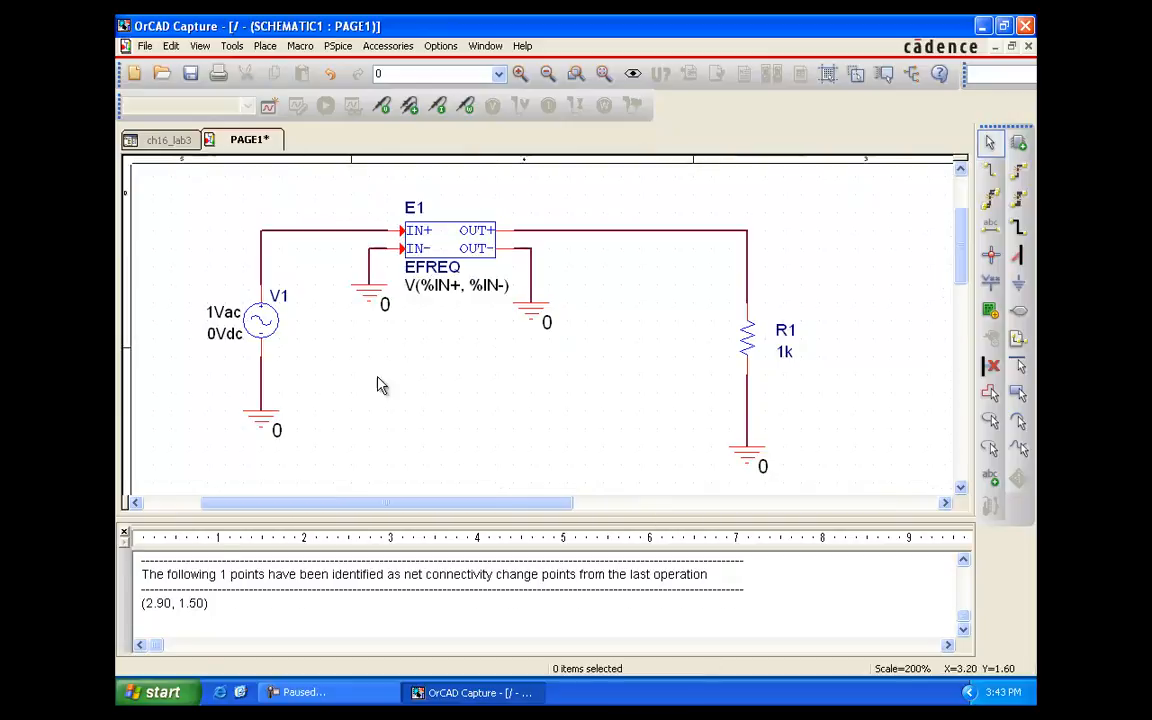
- Set V1's 0Vdc value to Do Not Display
double_click(225, 333)
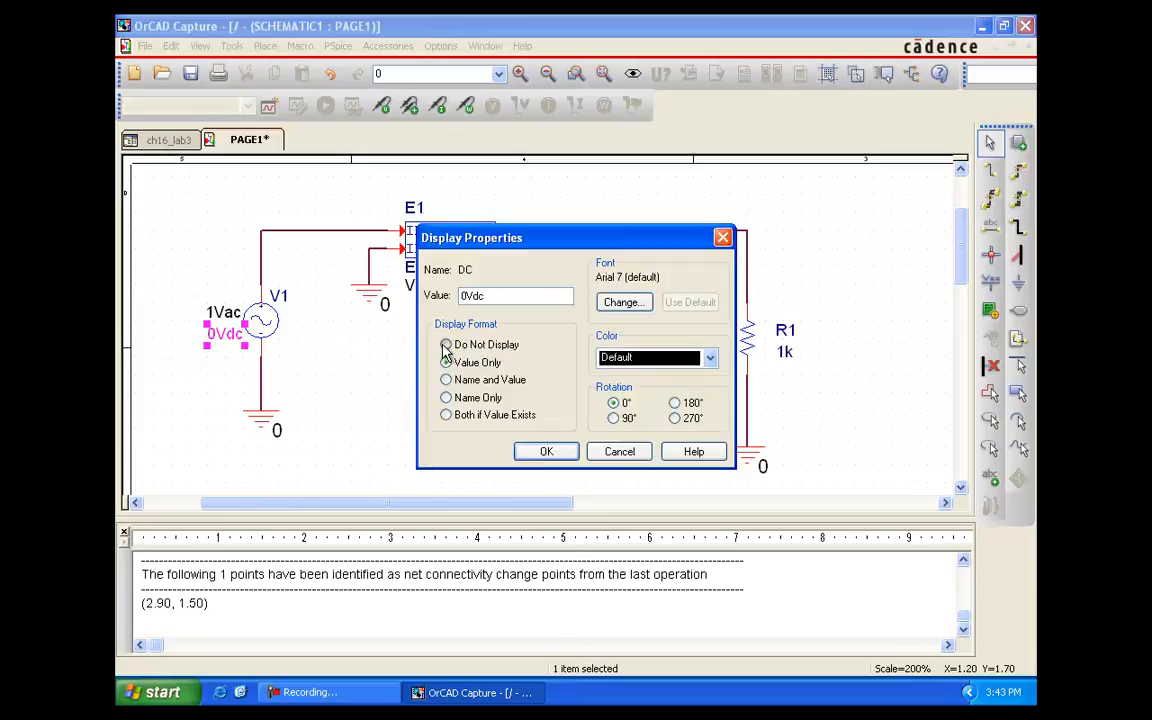
left_click(446, 344)
left_click(547, 452)
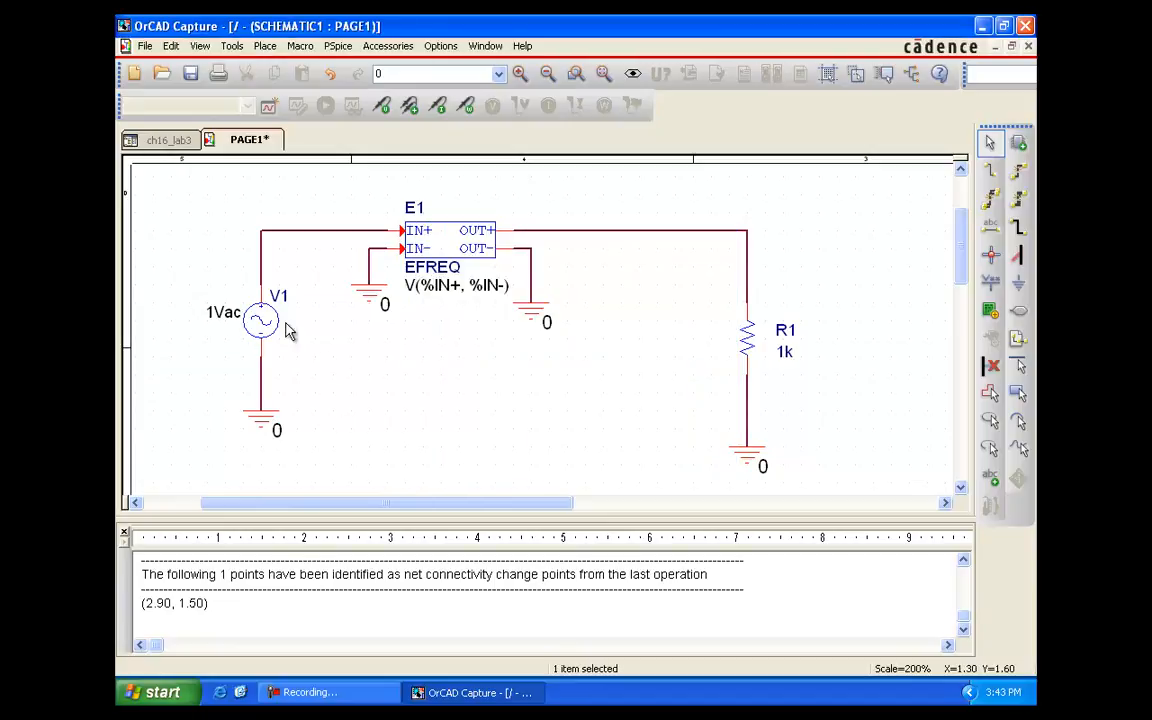
- In the EFREQ block's properties, set the frequency of the second TABLE point to 5KHz
double_click(440, 267)
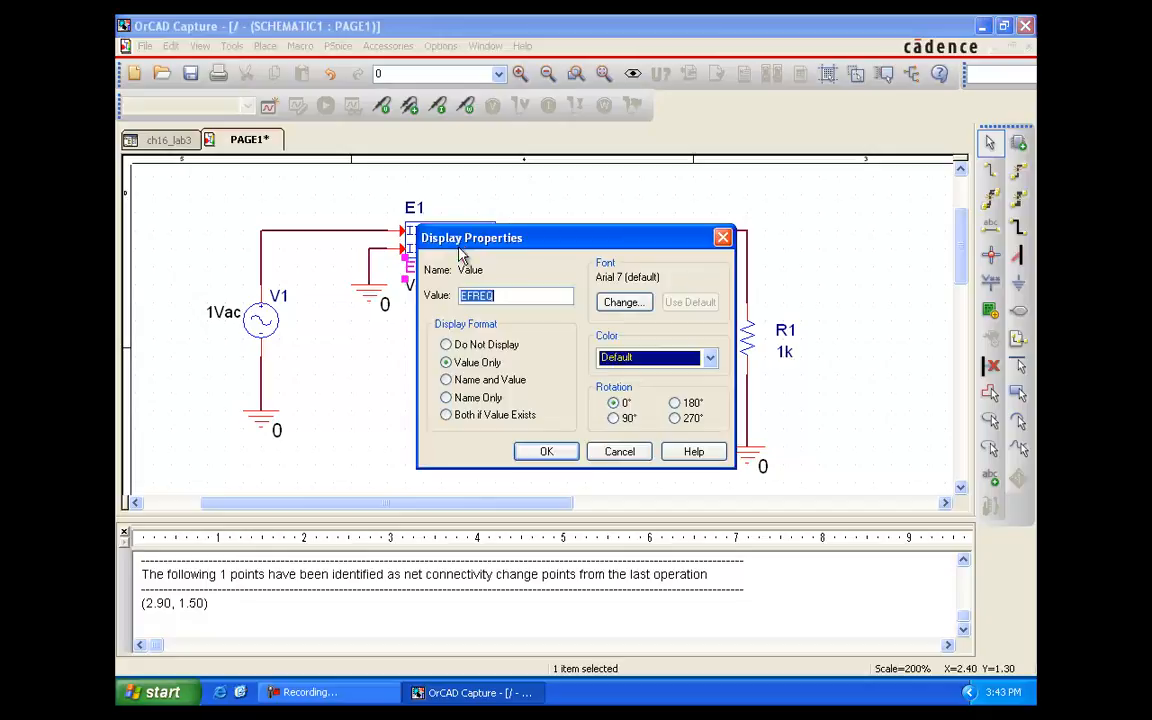
left_click(595, 447)
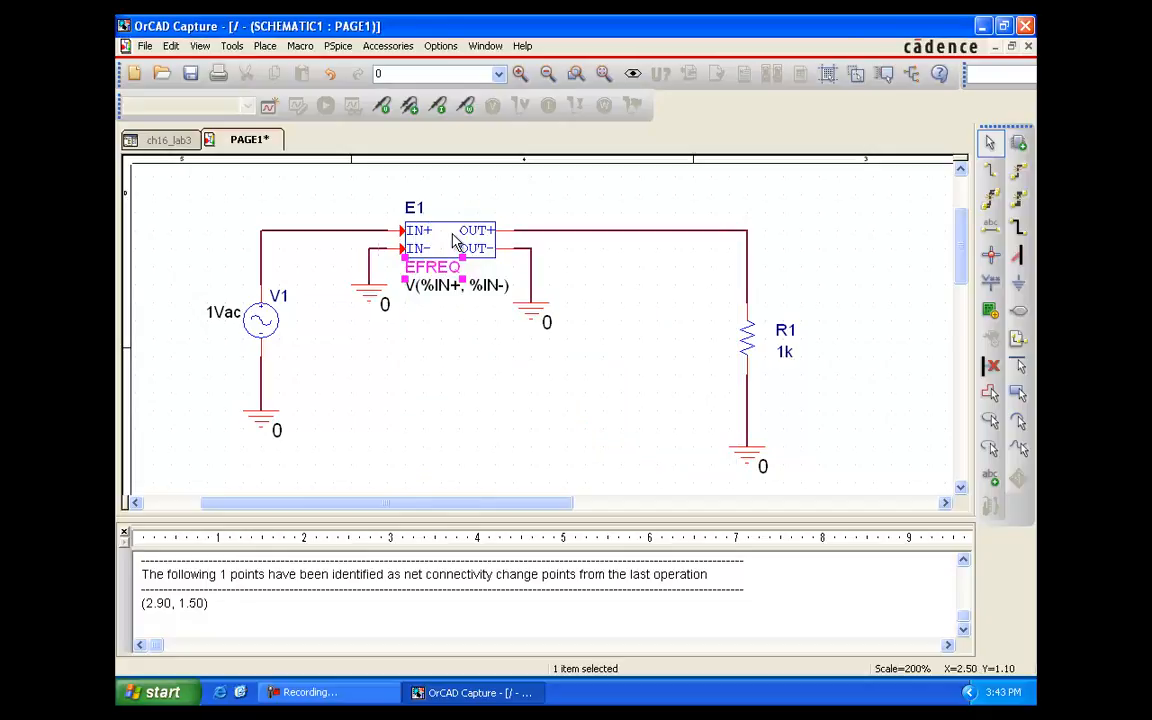
left_click(458, 245)
double_click(458, 245)
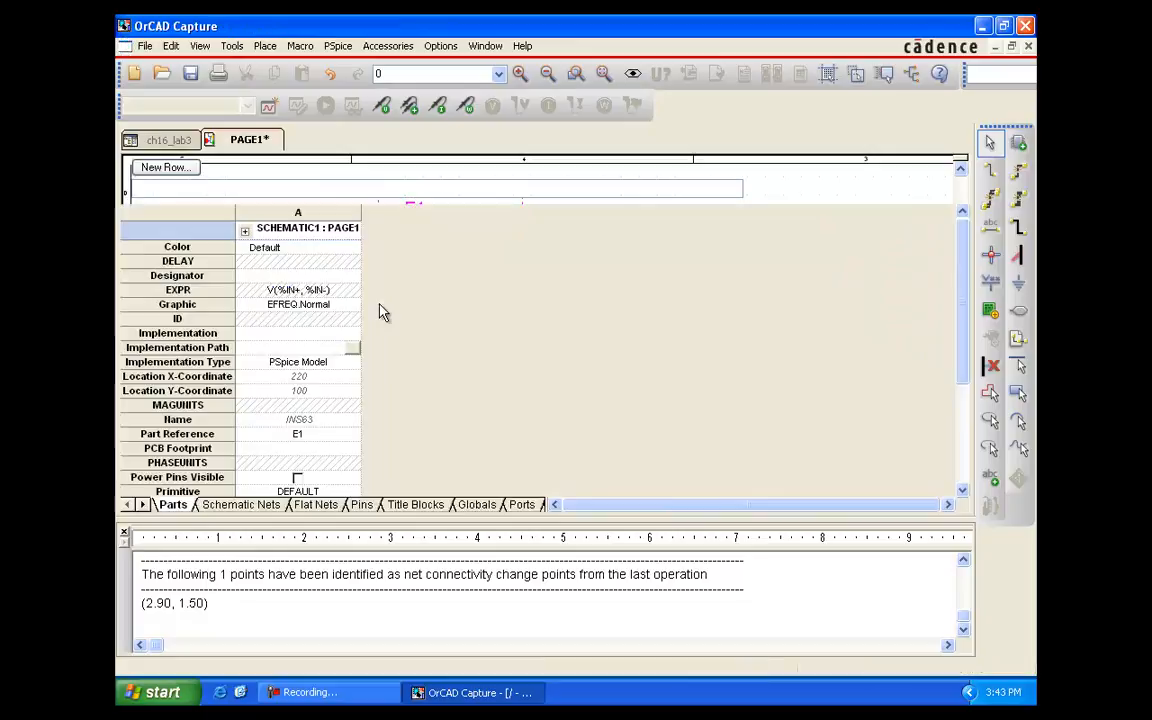
left_click_drag(962, 368, 921, 476)
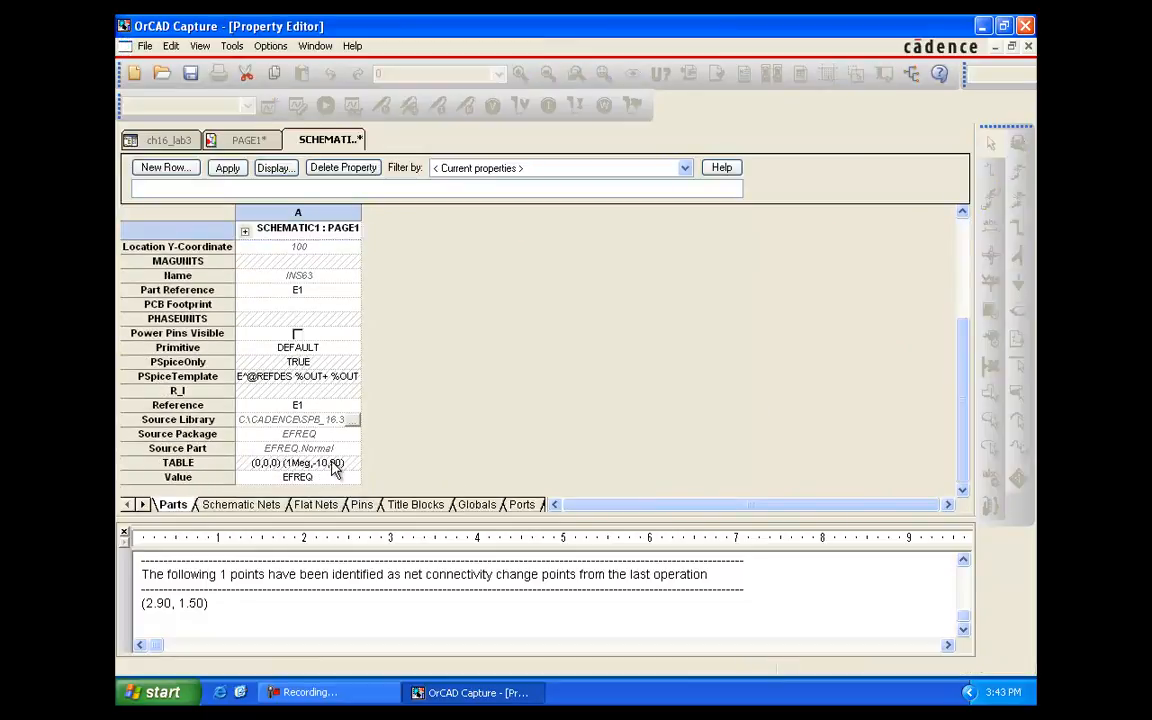
left_click(300, 463)
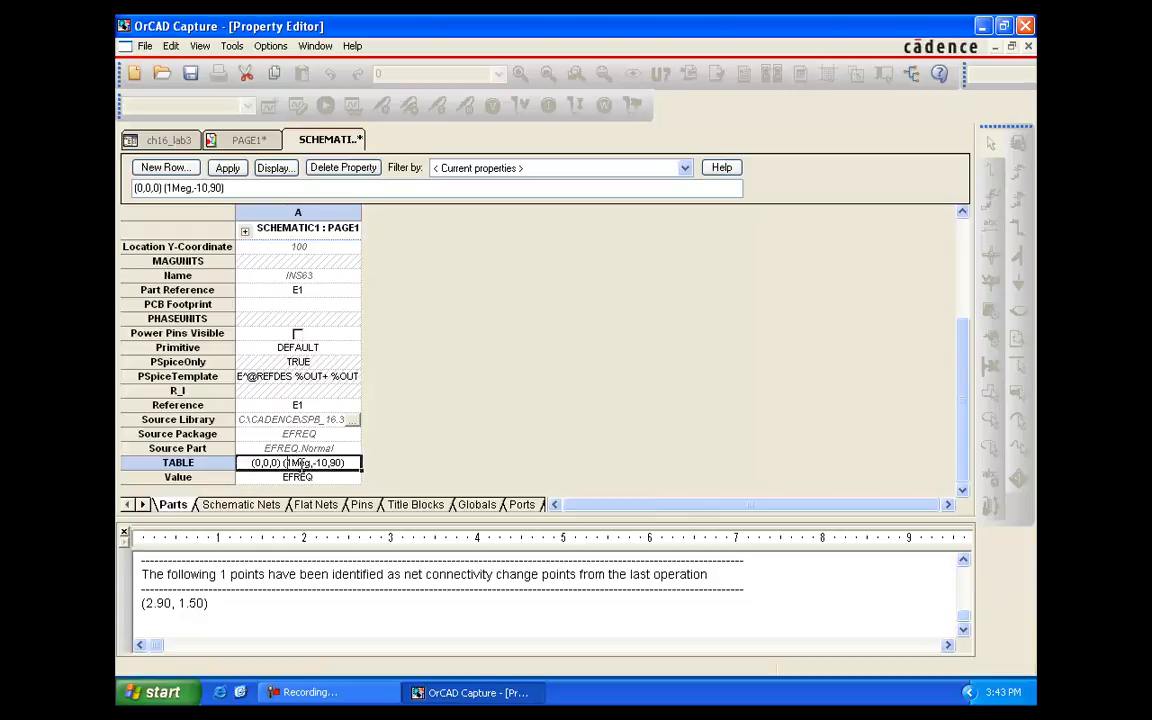
left_click_drag(309, 463, 288, 463)
type("5")
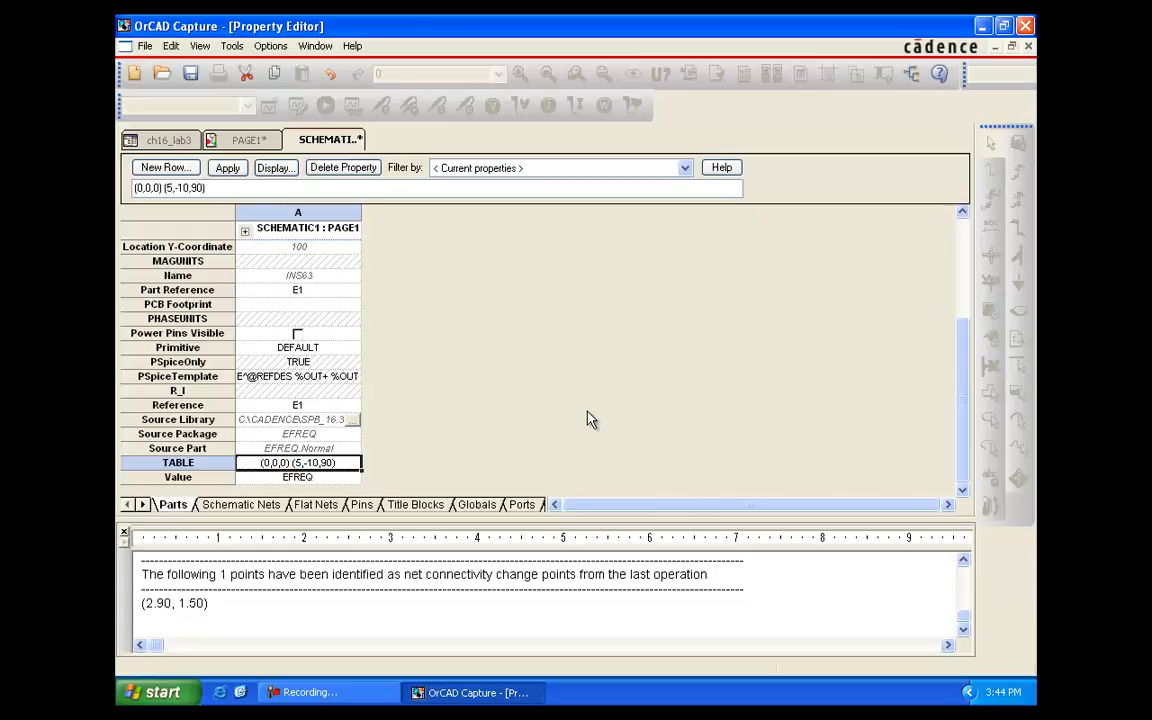
type("KH")
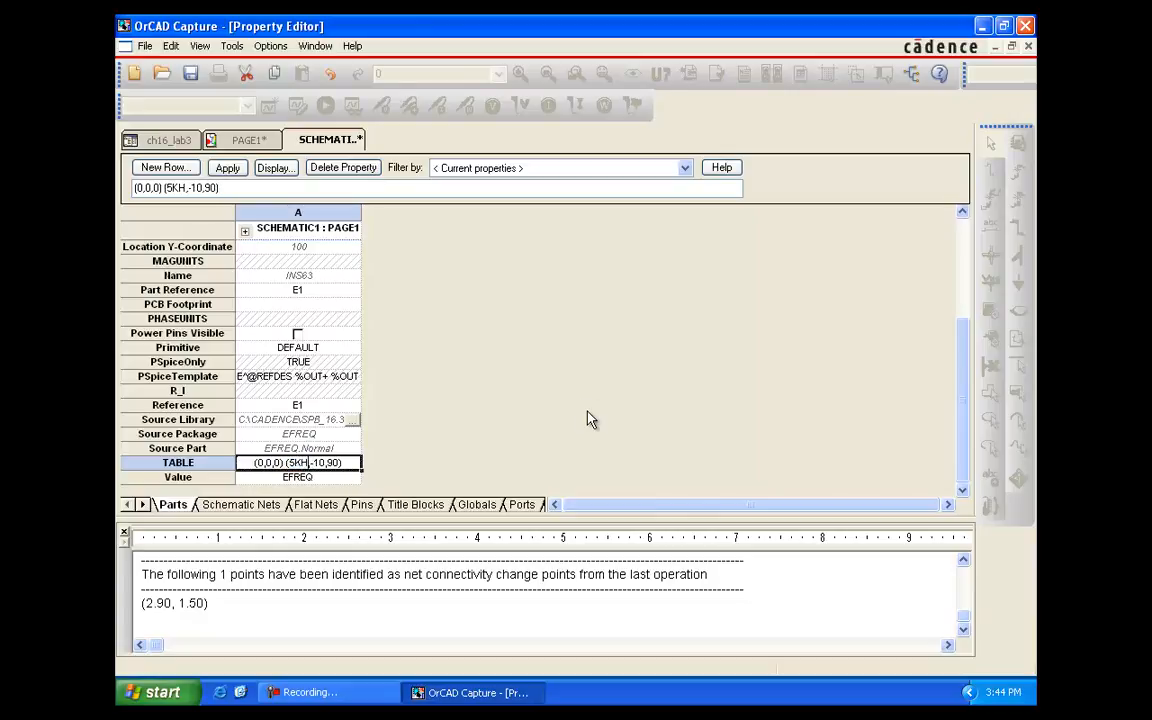
type("z")
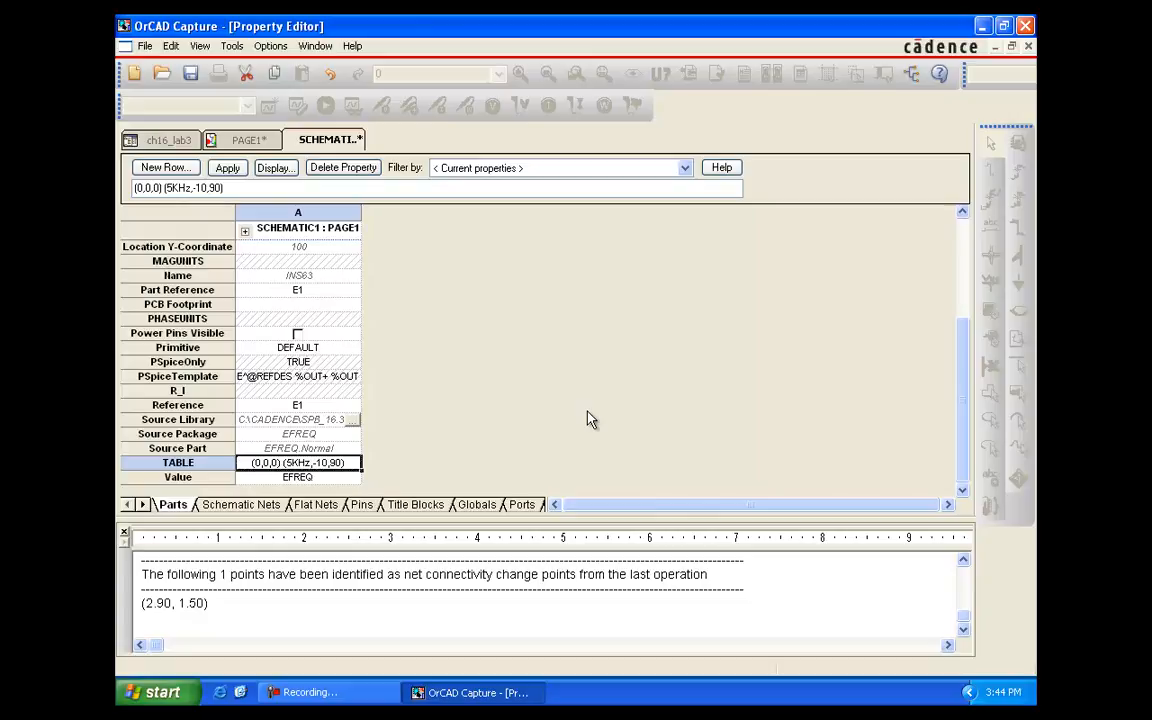
- Complete the second TABLE point as (5KHz,0,-5760), replacing its magnitude and phase values
type(",0")
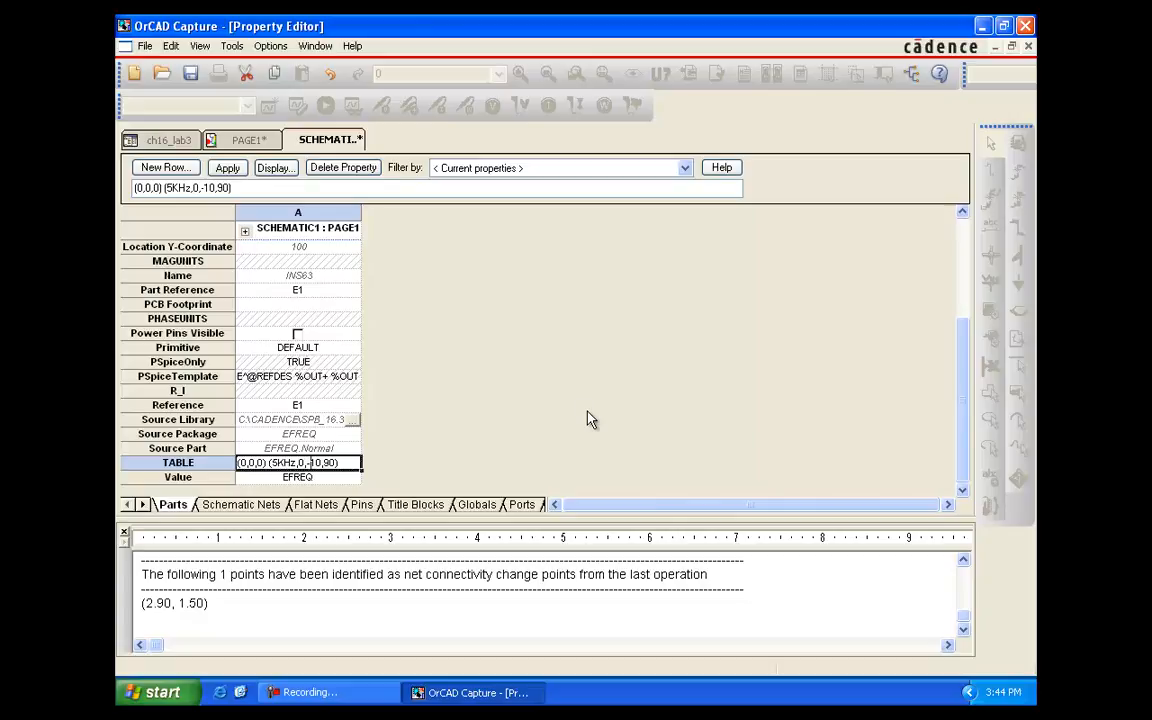
type("5760")
key("Delete")
key("Delete")
key("Delete")
key("Delete")
key("Delete")
- Add a third point (6KHz,-60,-6912) to the EFREQ block's TABLE property
left_click(290, 188)
type("6KHz")
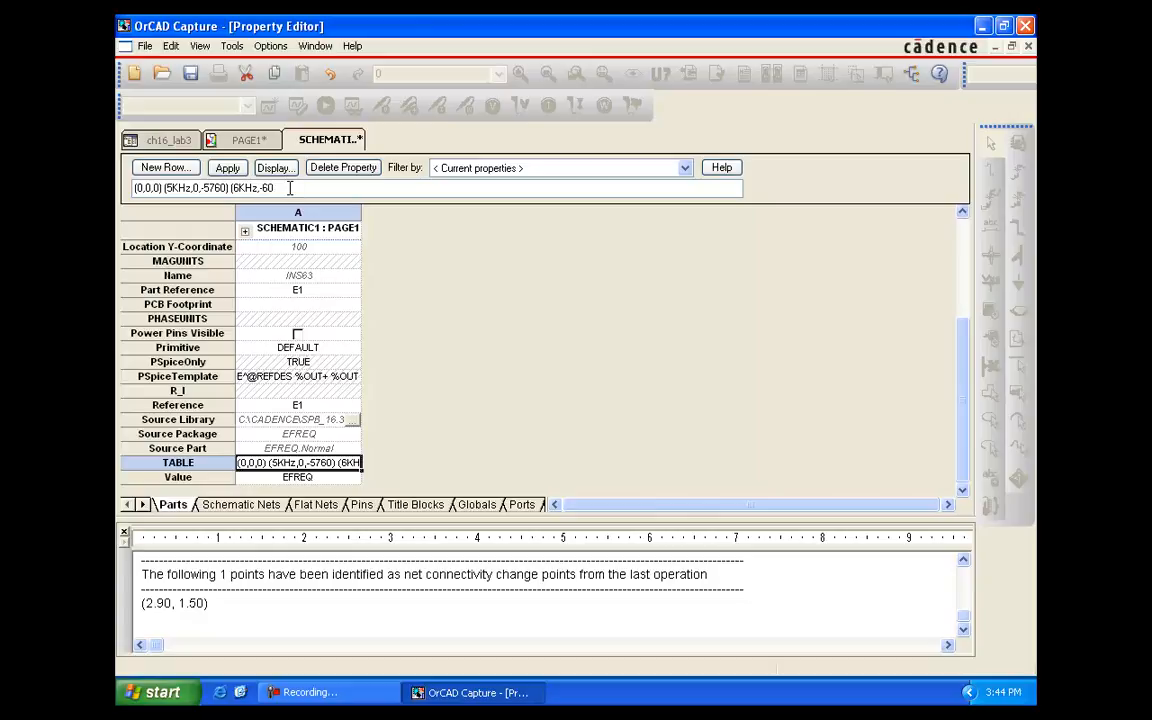
type(",-6912)")
- Set the TABLE property to display its value only, accepting the property changes, and close the property editor
left_click(305, 465)
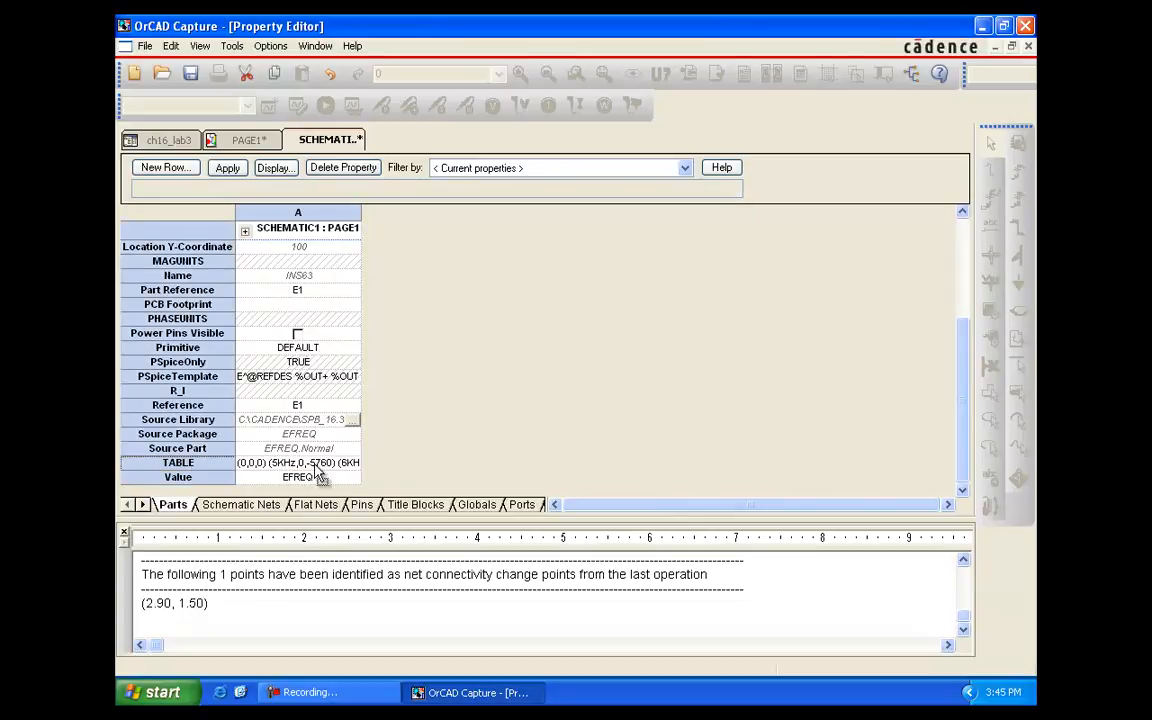
left_click(316, 467)
left_click(278, 169)
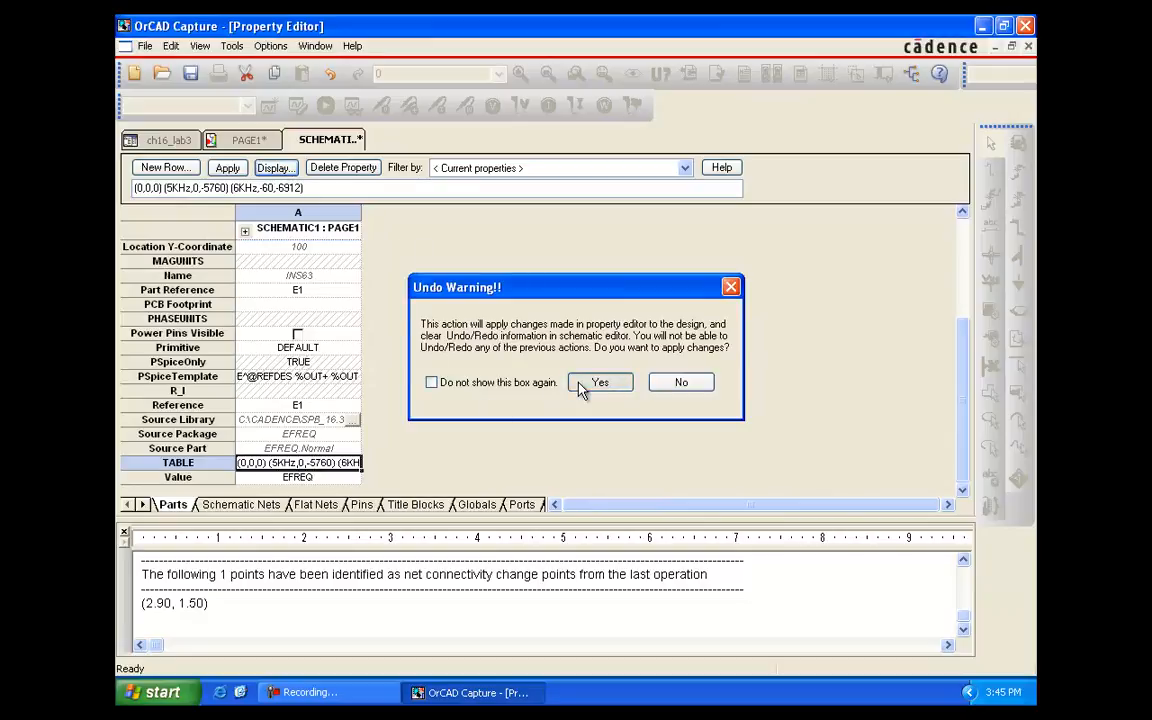
left_click(598, 383)
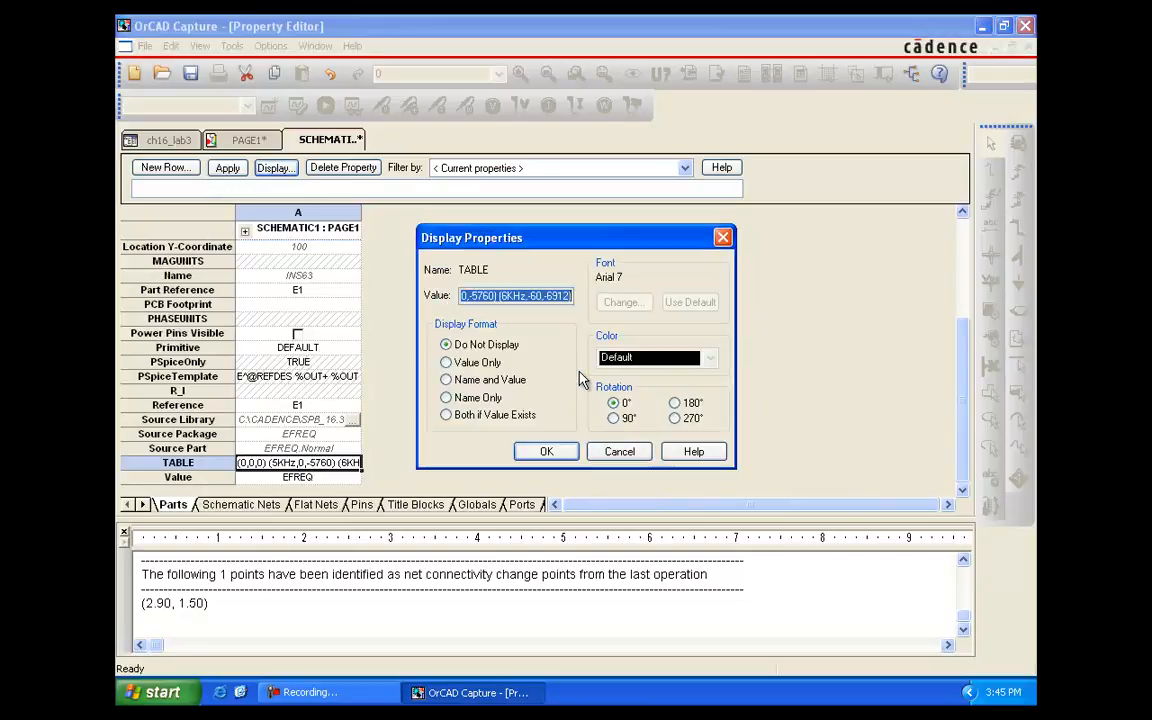
left_click(446, 362)
left_click(543, 453)
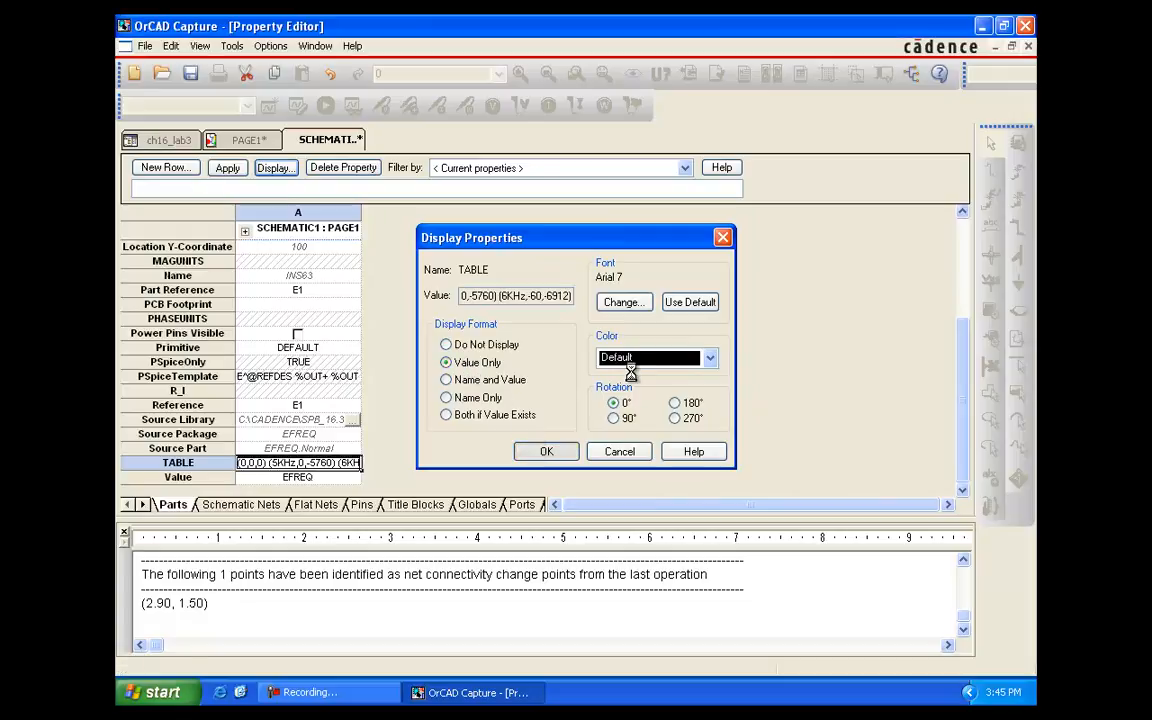
left_click(1027, 47)
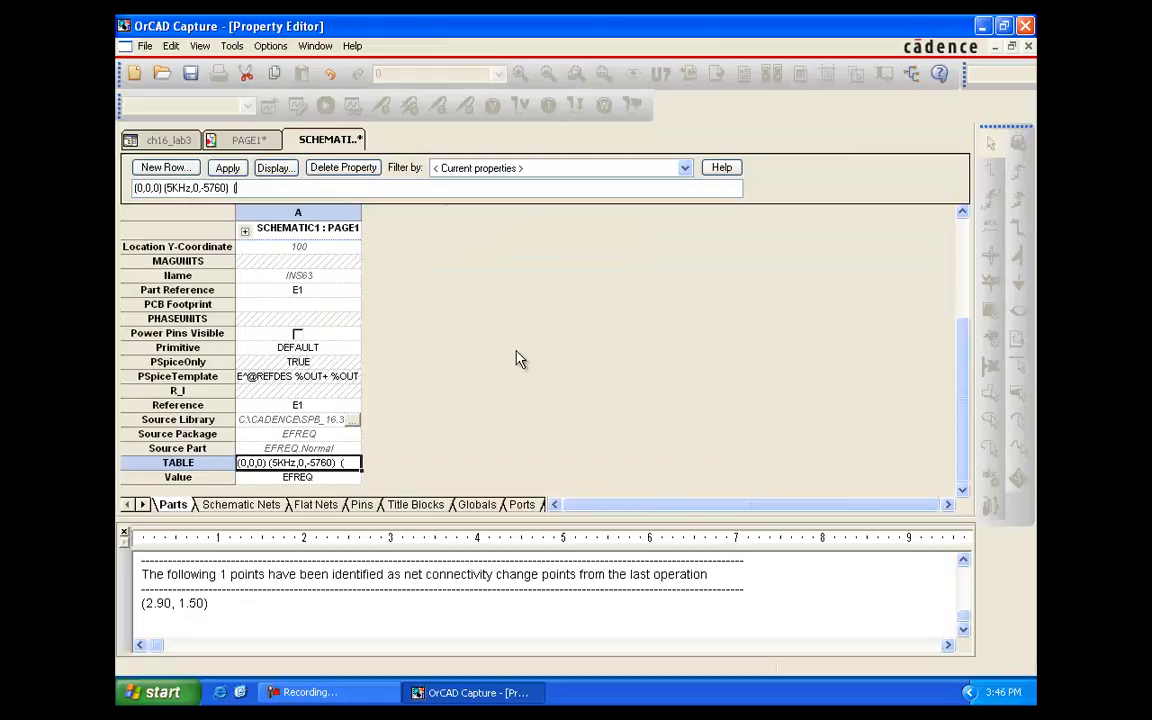
- Re-enter the third TABLE point as (6KHz,-60,-6912) and return to the schematic page
type("KHz")
type(",-60,-6912")
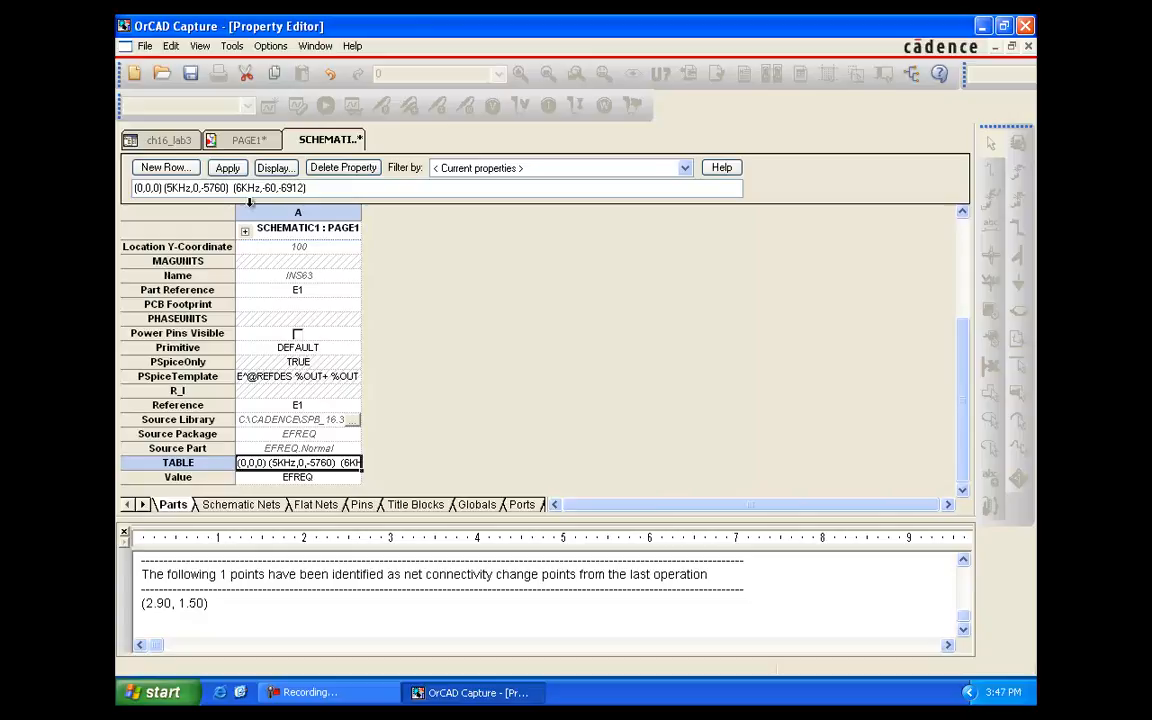
left_click(238, 171)
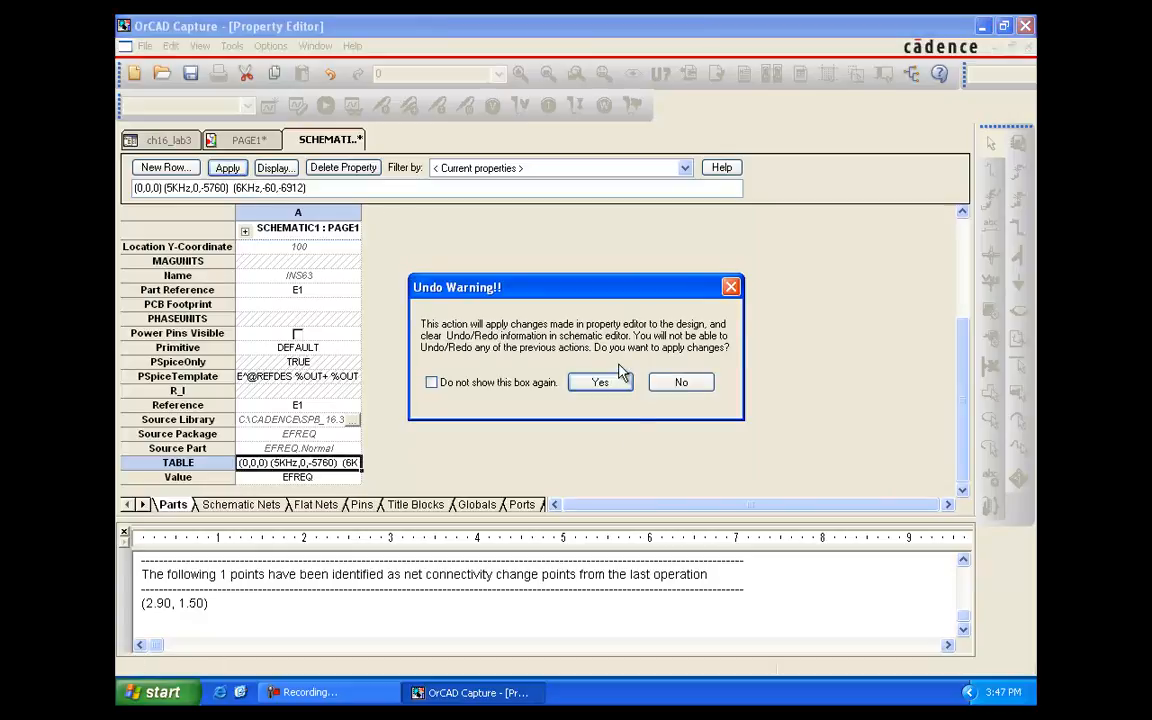
left_click(683, 380)
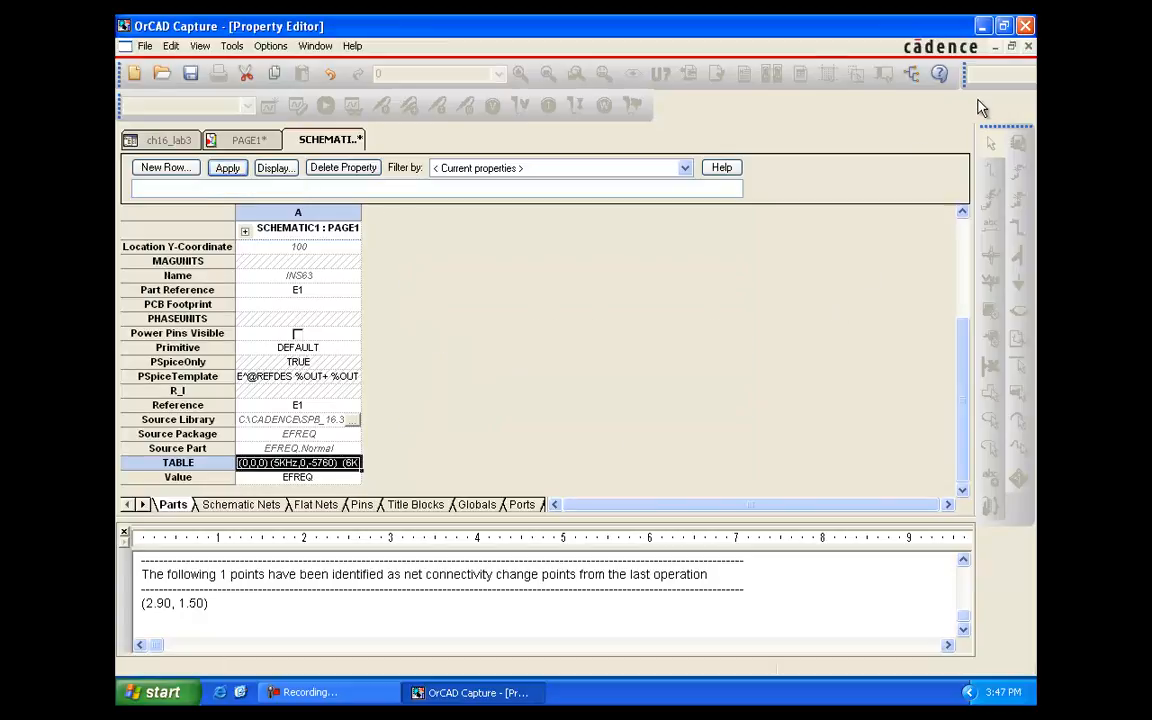
left_click(1028, 47)
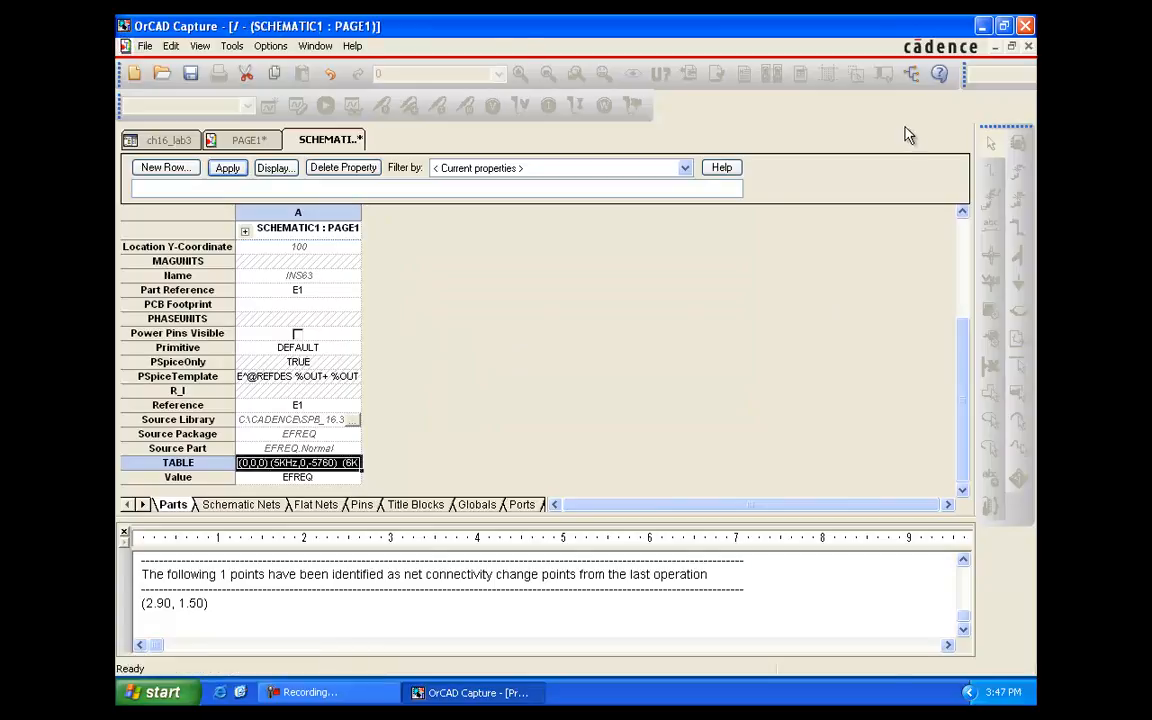
left_click(595, 418)
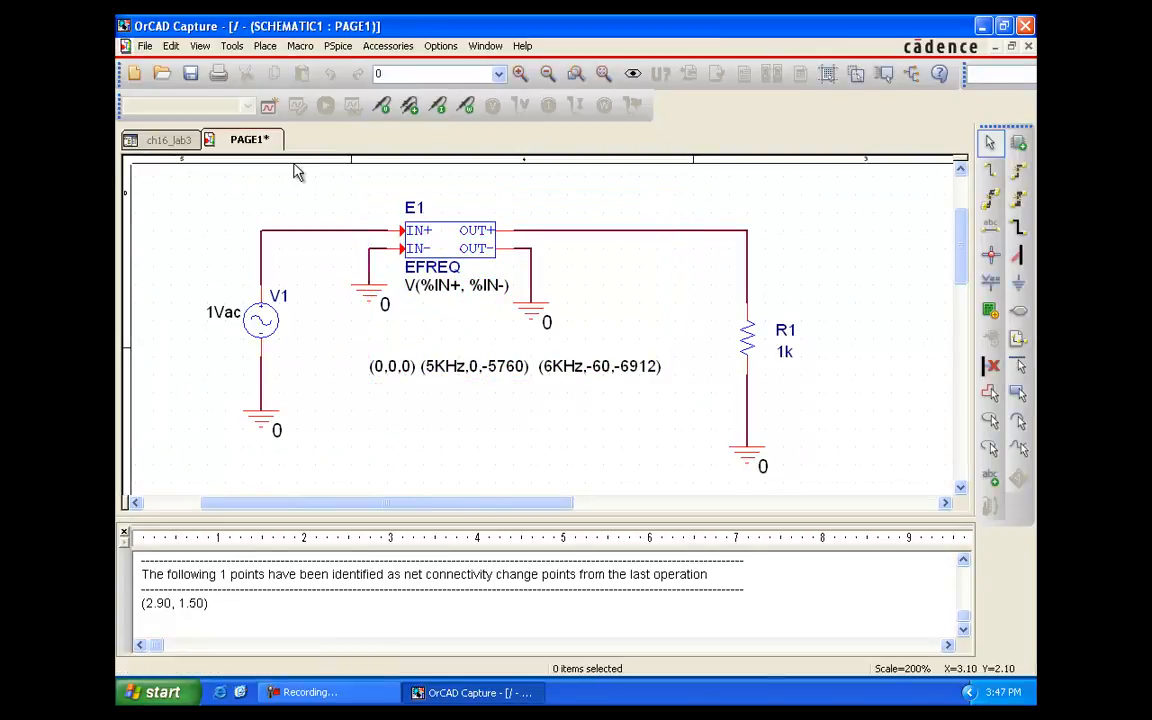
- Create a new PSpice simulation profile named lab16_3 that inherits from none
left_click(337, 47)
left_click(326, 67)
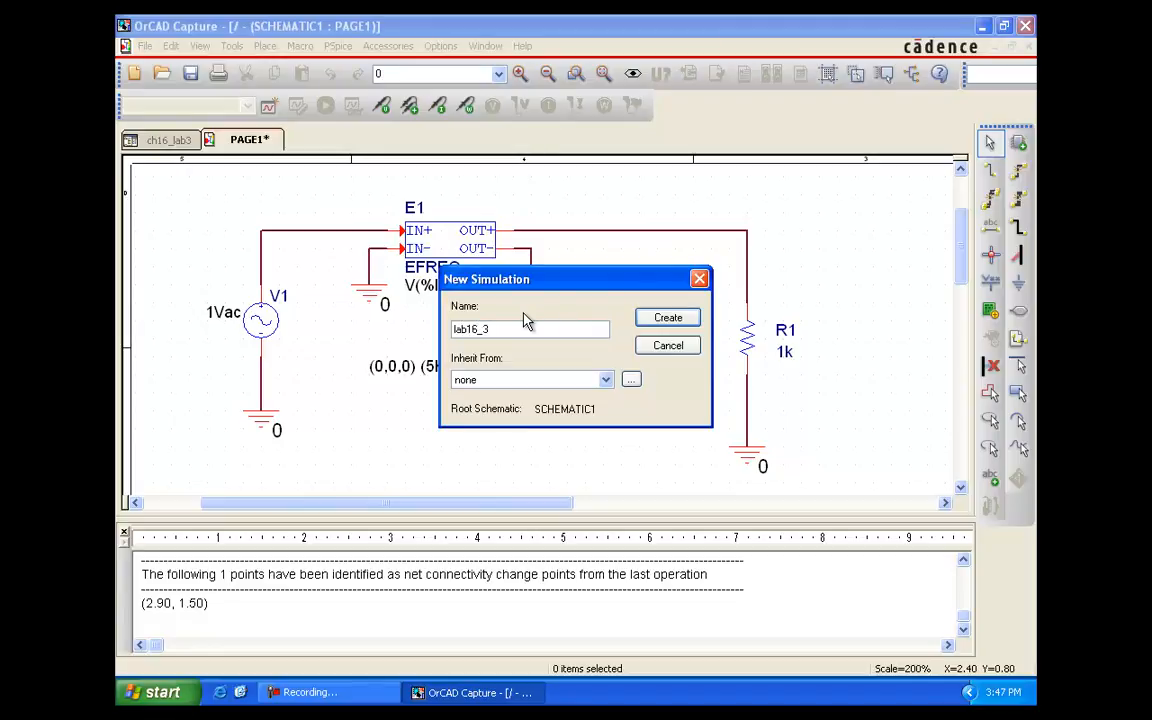
left_click(663, 318)
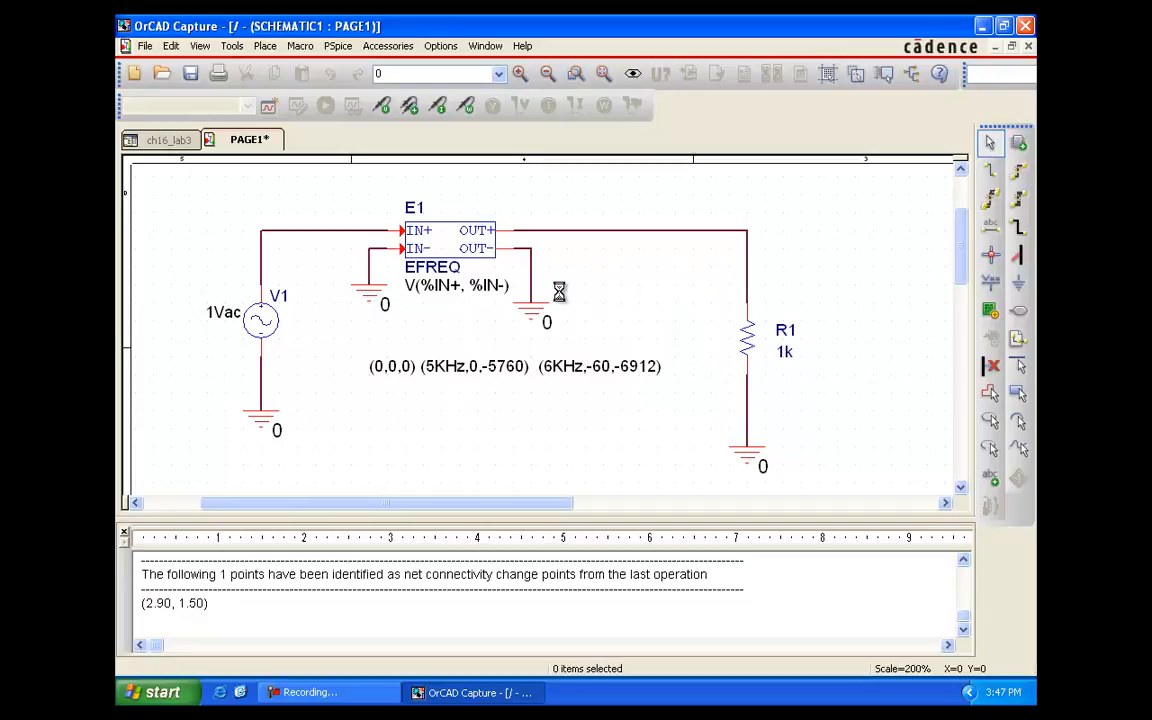
left_click(712, 336)
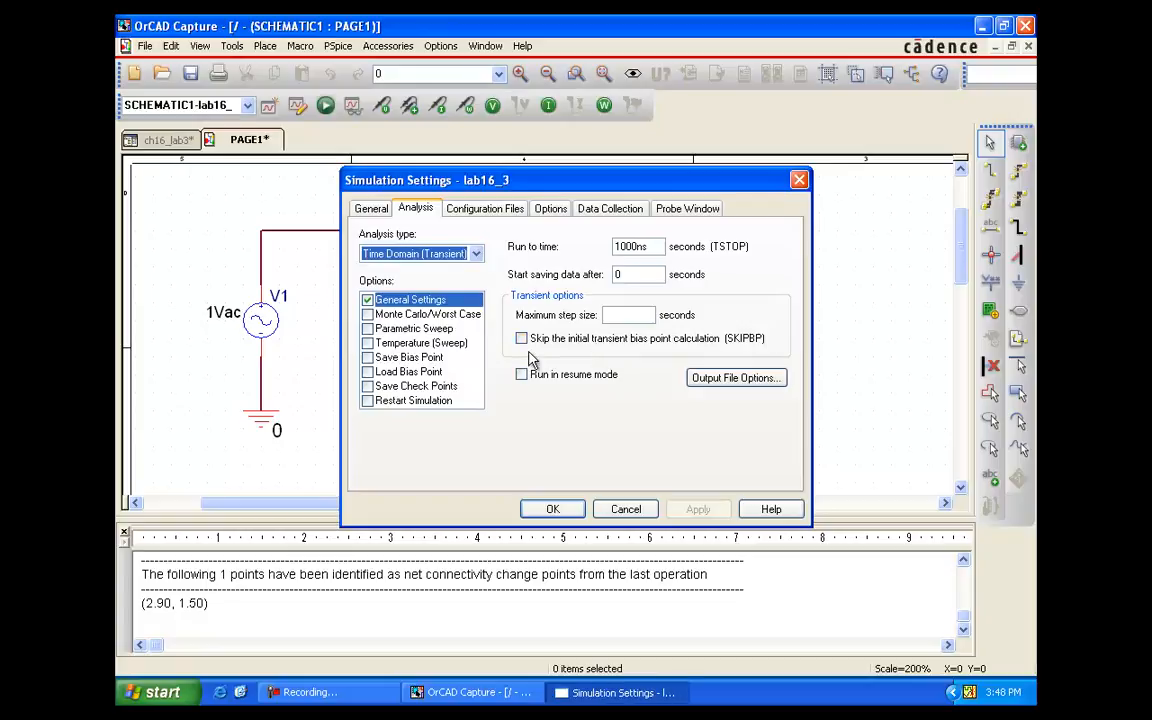
- Configure the lab16_3 profile as a linear AC Sweep/Noise analysis from 1 kHz to 10 kHz and accept the settings
left_click(463, 256)
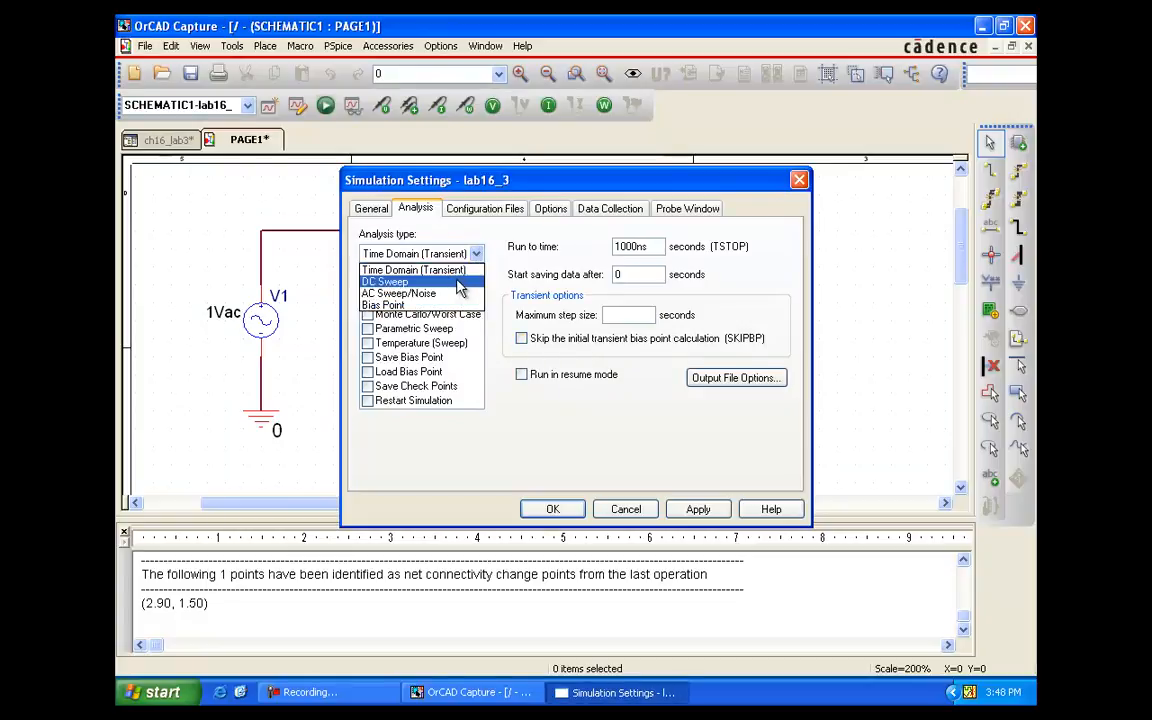
left_click(452, 293)
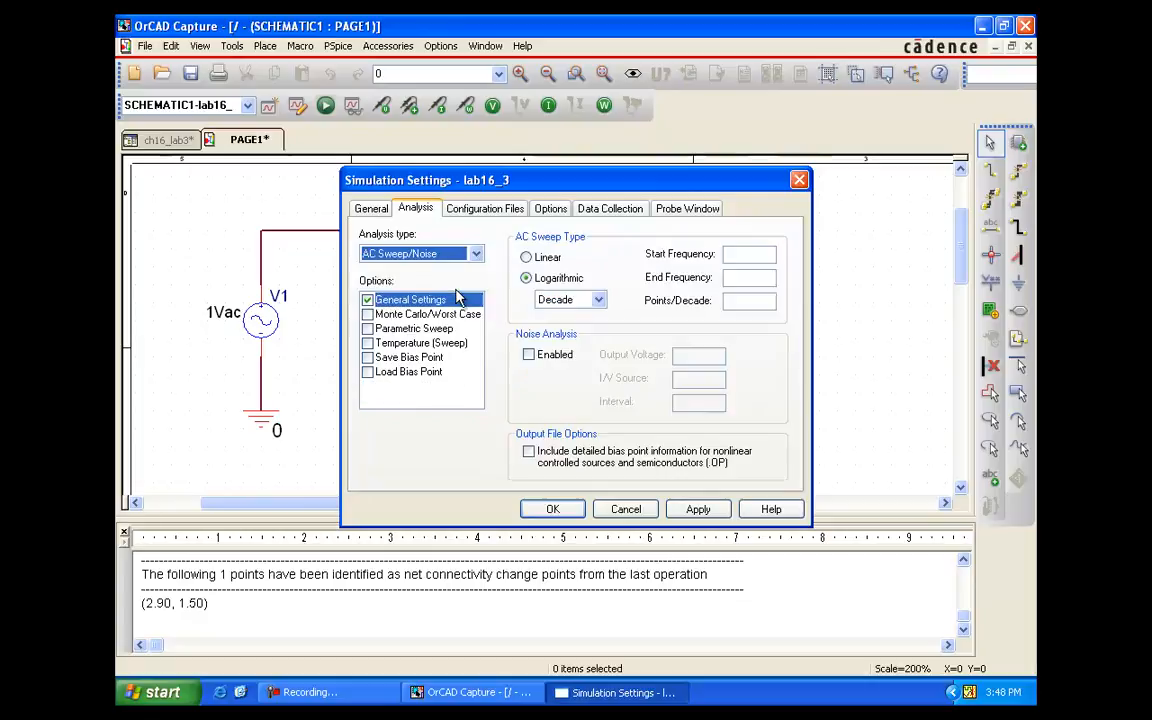
left_click(527, 259)
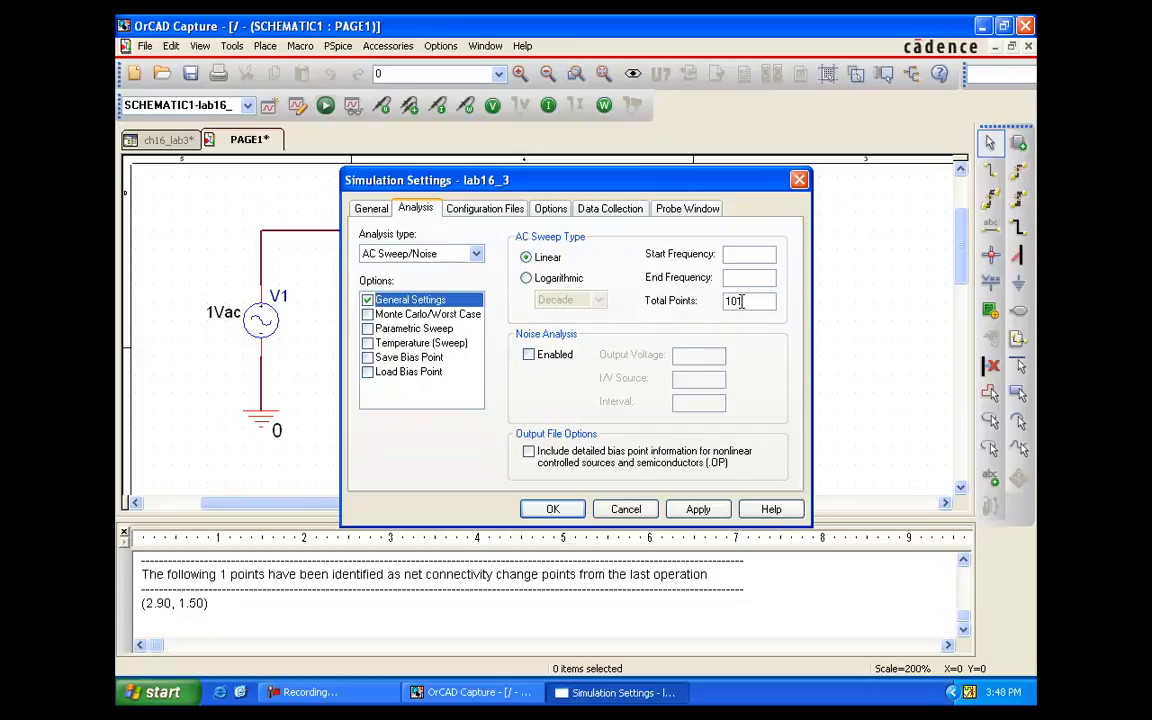
left_click(740, 253)
left_click(553, 510)
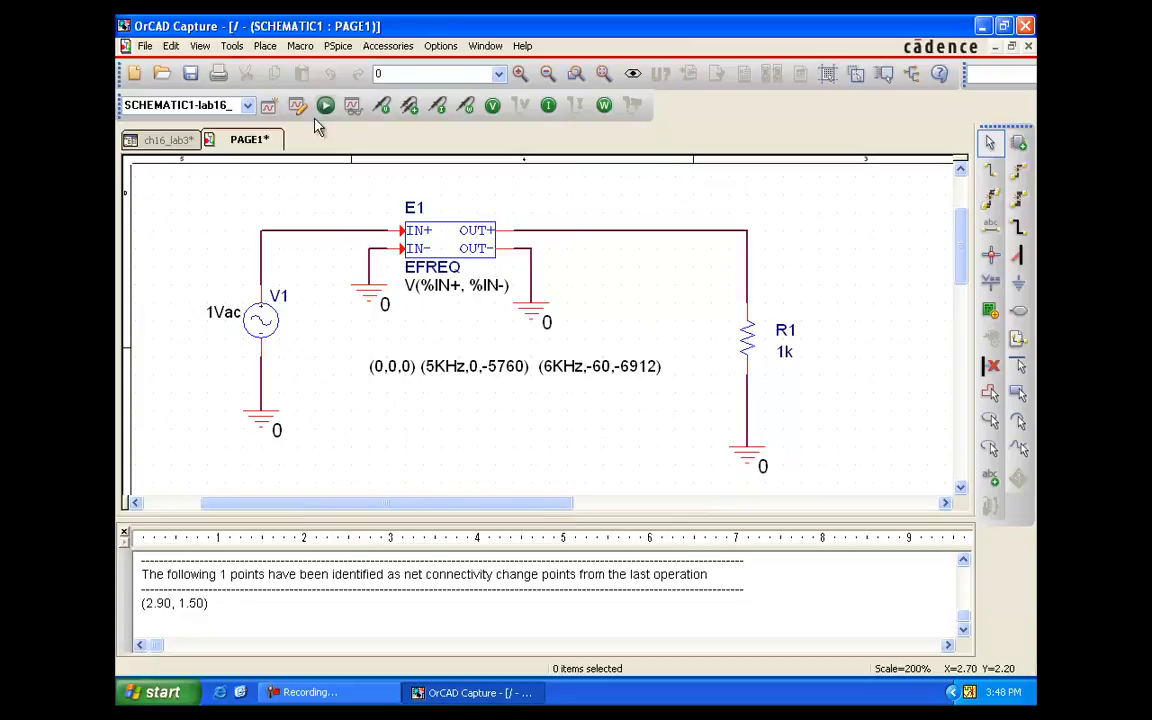
- Place a dB Magnitude of Voltage marker on the wire between the EFREQ block's OUT+ pin and R1
left_click(337, 47)
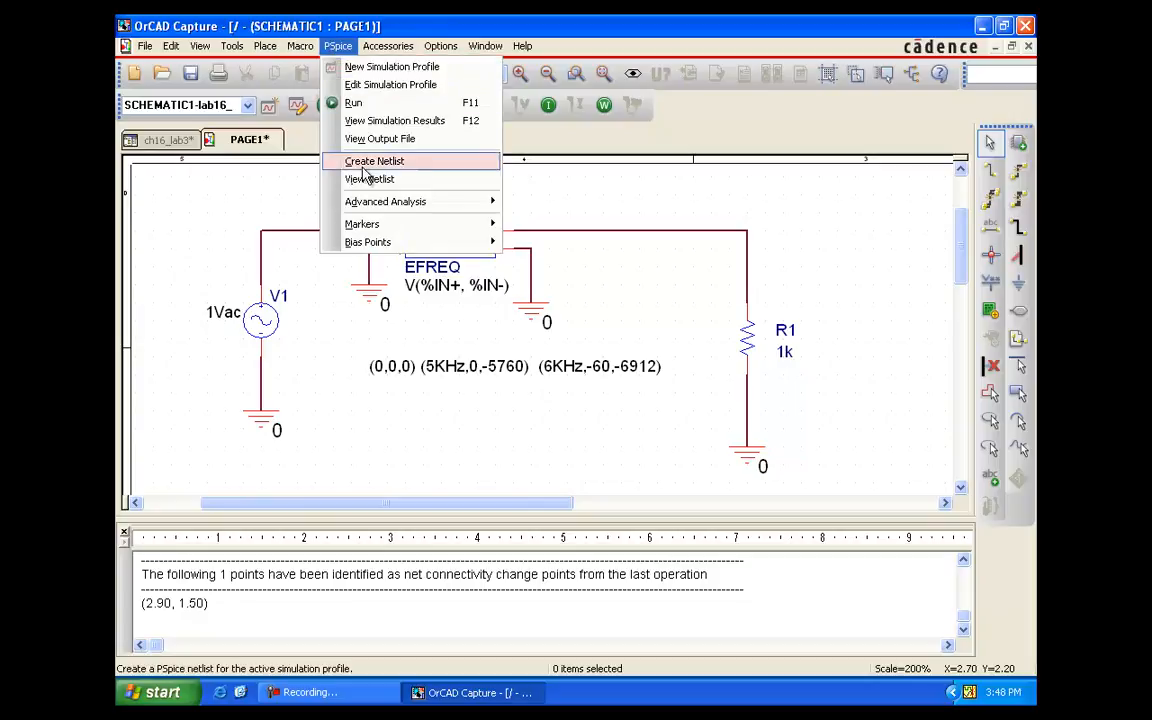
mouse_move(380, 233)
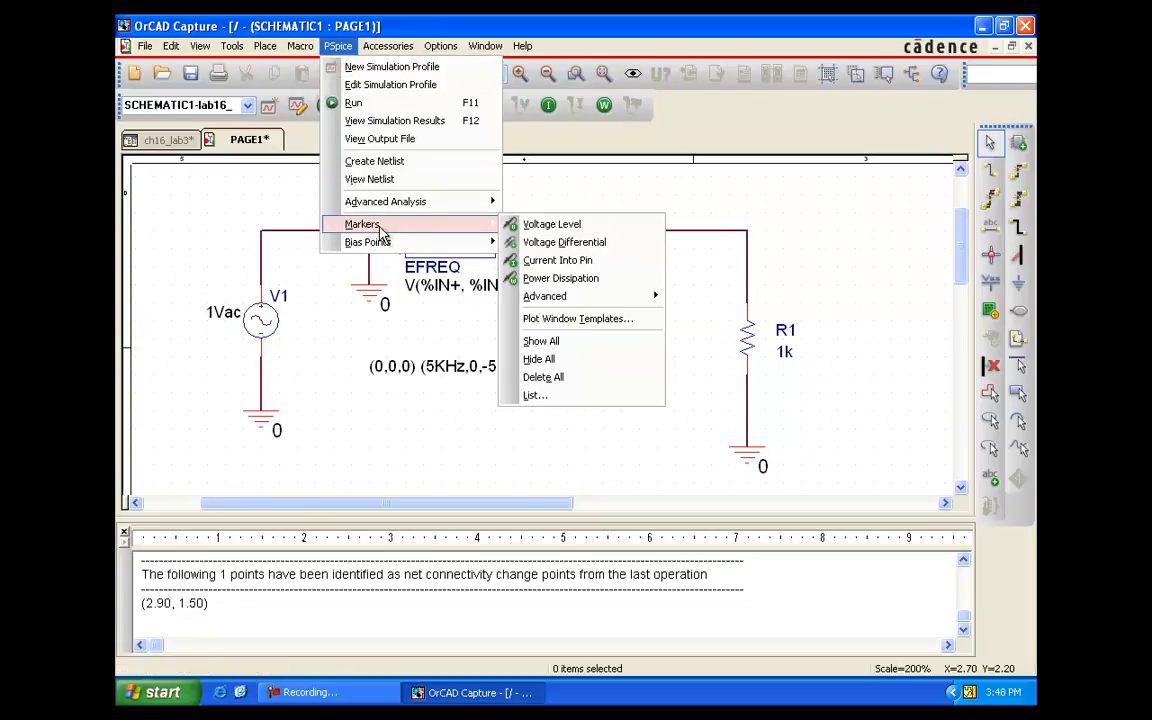
mouse_move(545, 305)
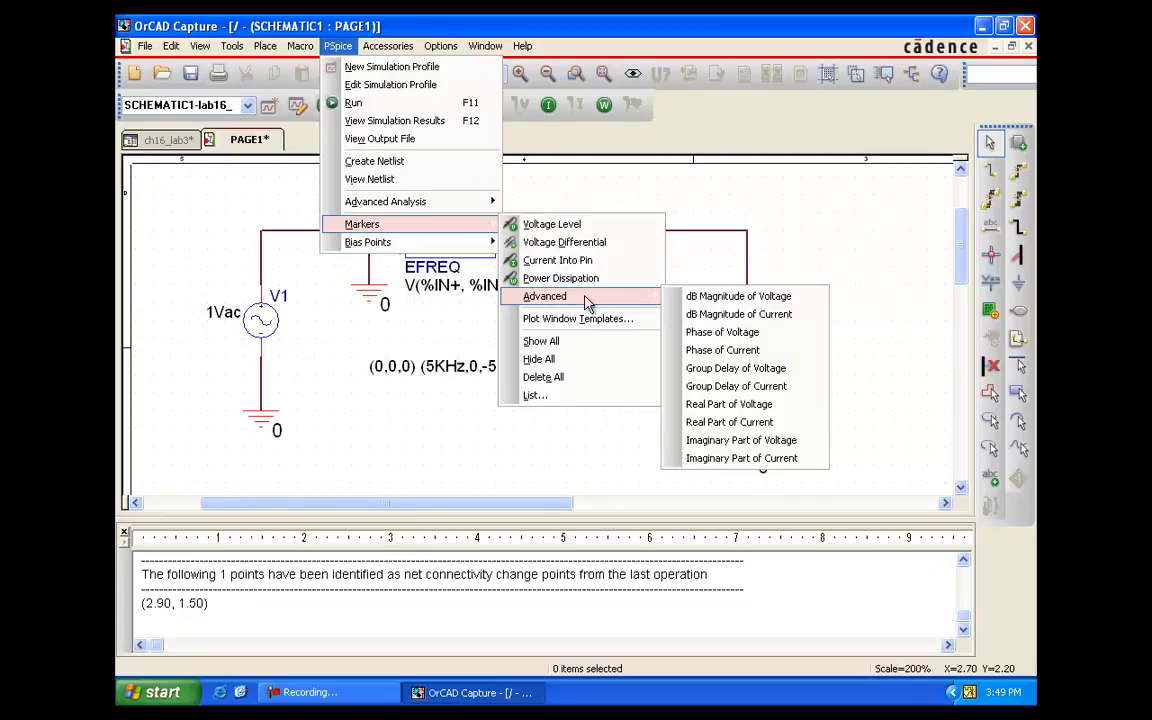
left_click(732, 297)
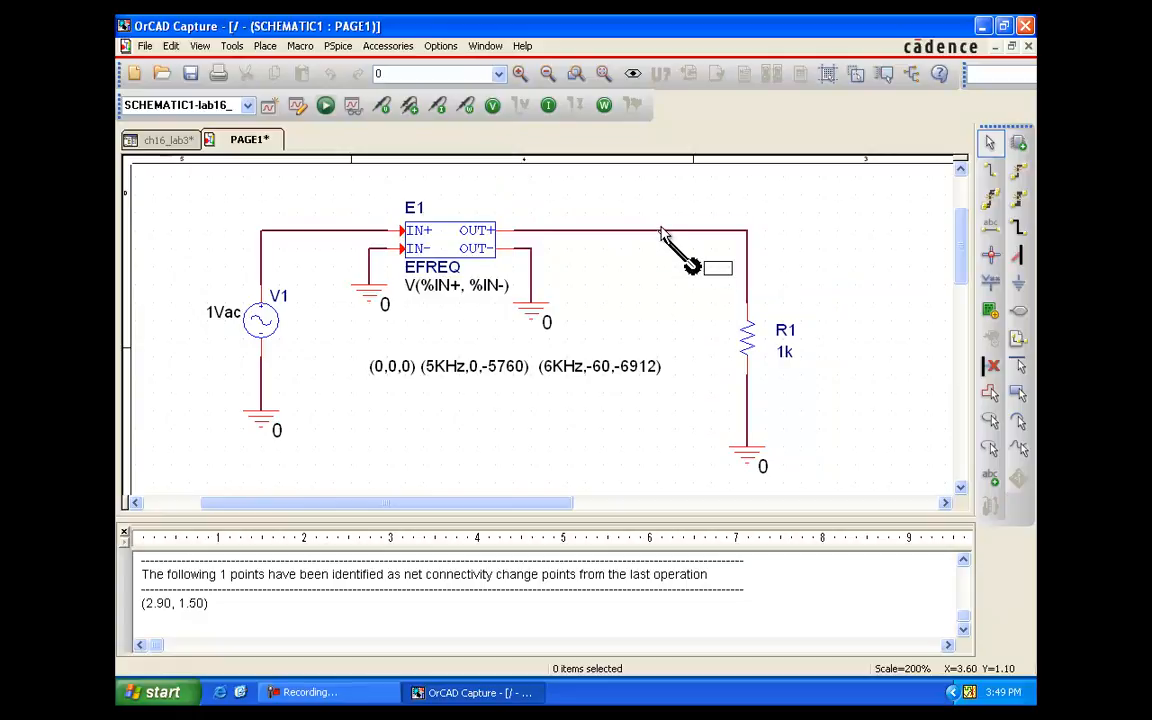
key("Escape")
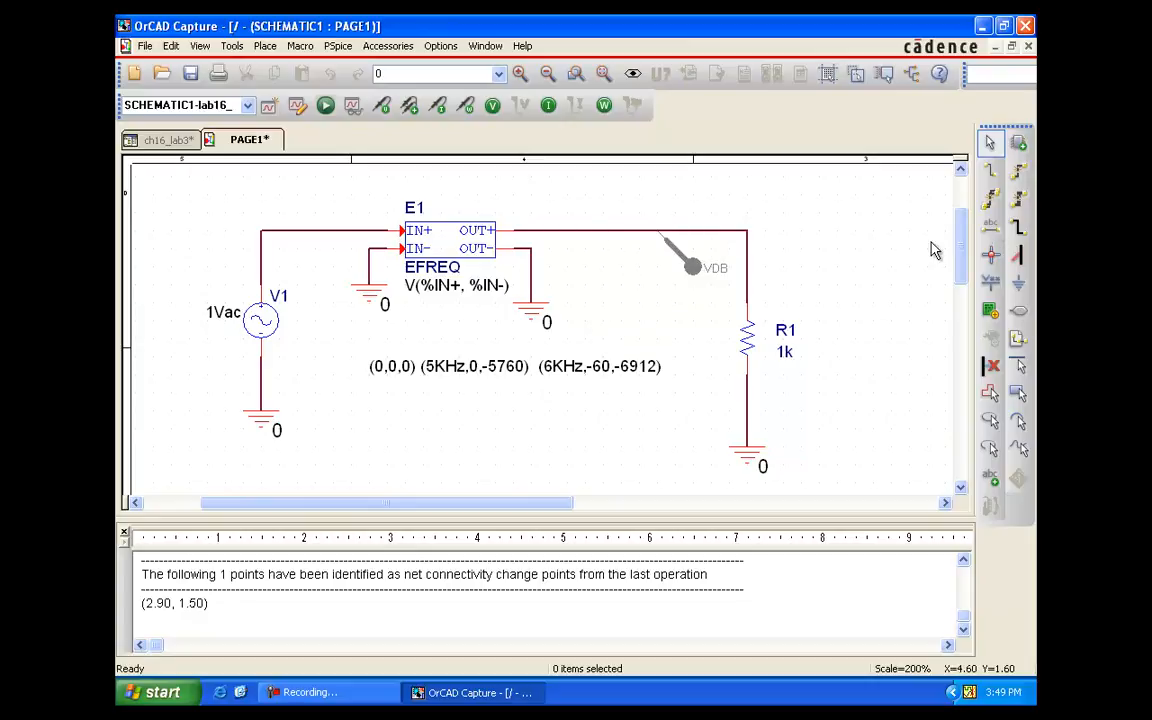
- Place the net alias OUT on the wire between the EFREQ output and R1, and clear the selection
type("n0")
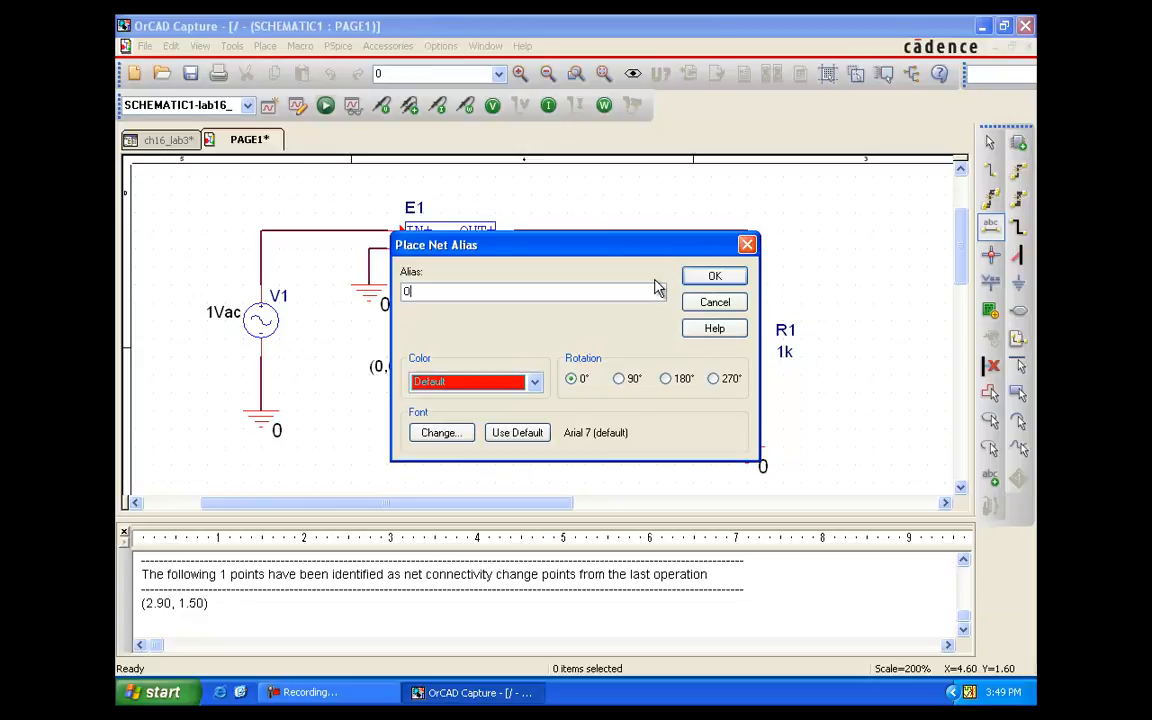
type("UT")
key("Return")
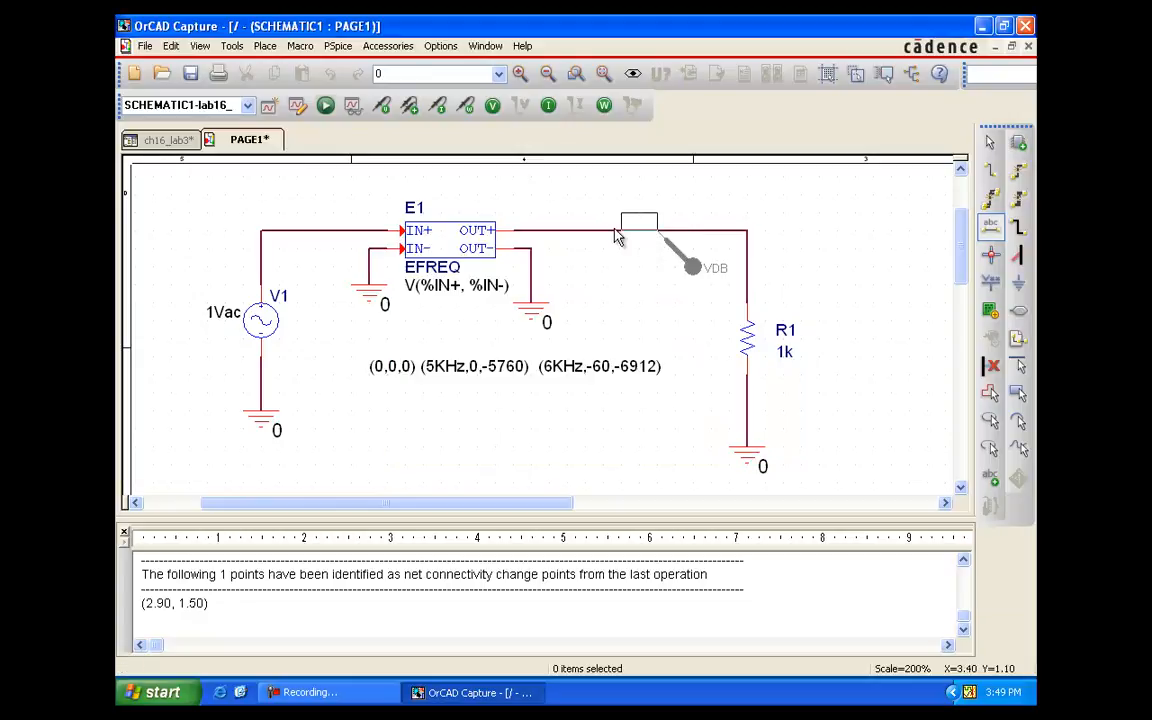
left_click(614, 236)
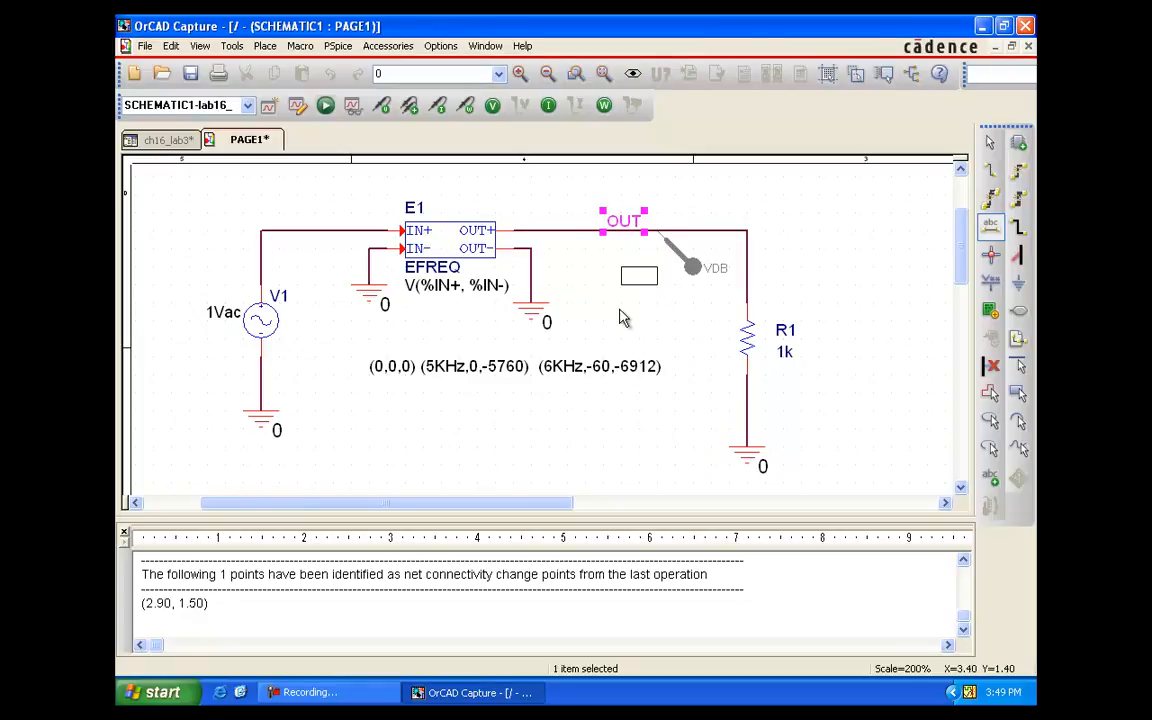
key("Escape")
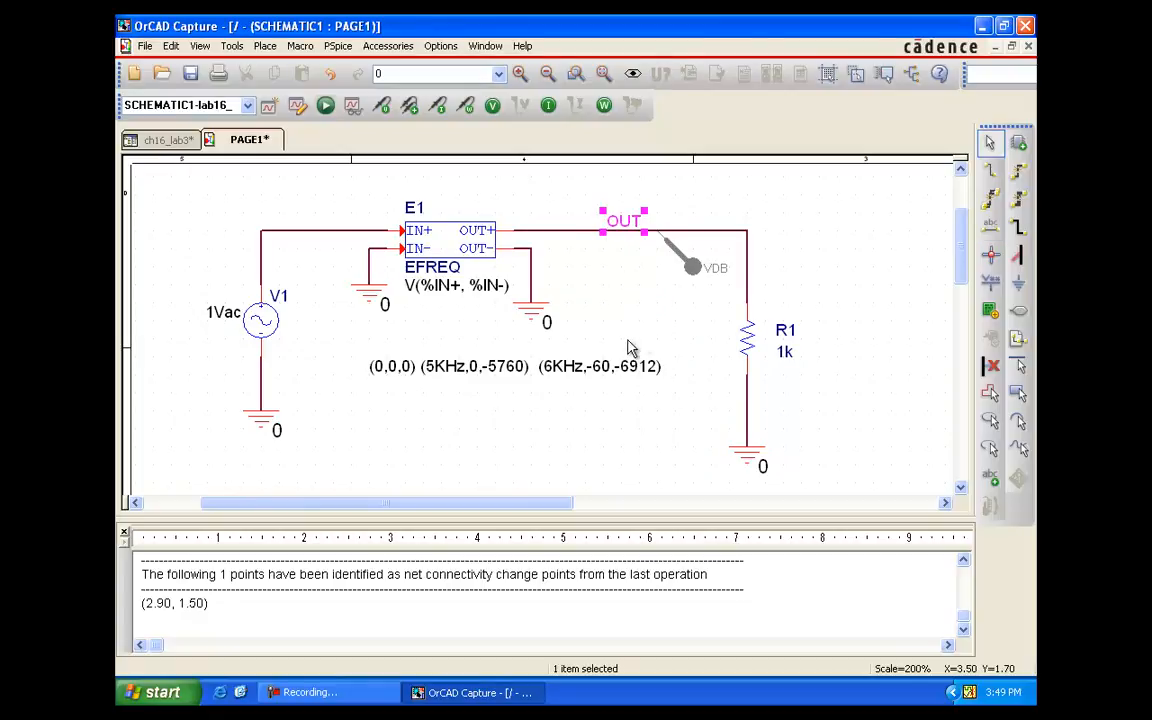
left_click(794, 291)
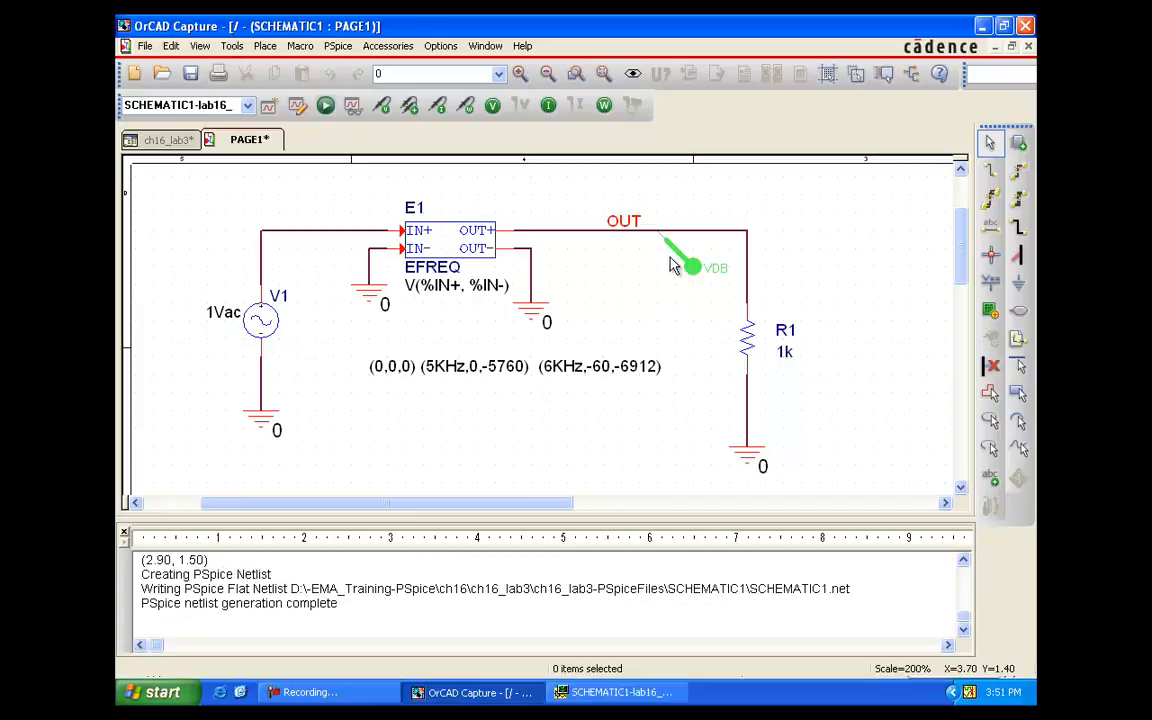
- Run the lab16_3 simulation, continuing past the undo warning, and switch to the PSpice A/D results window
left_click(326, 106)
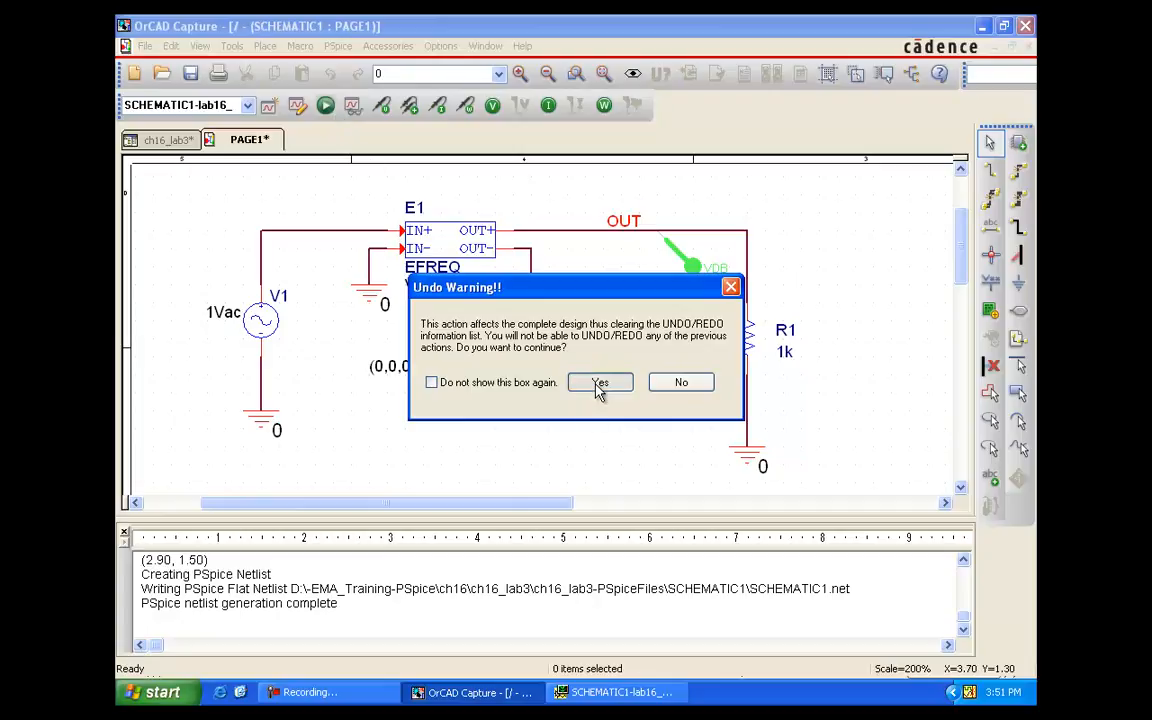
left_click(599, 384)
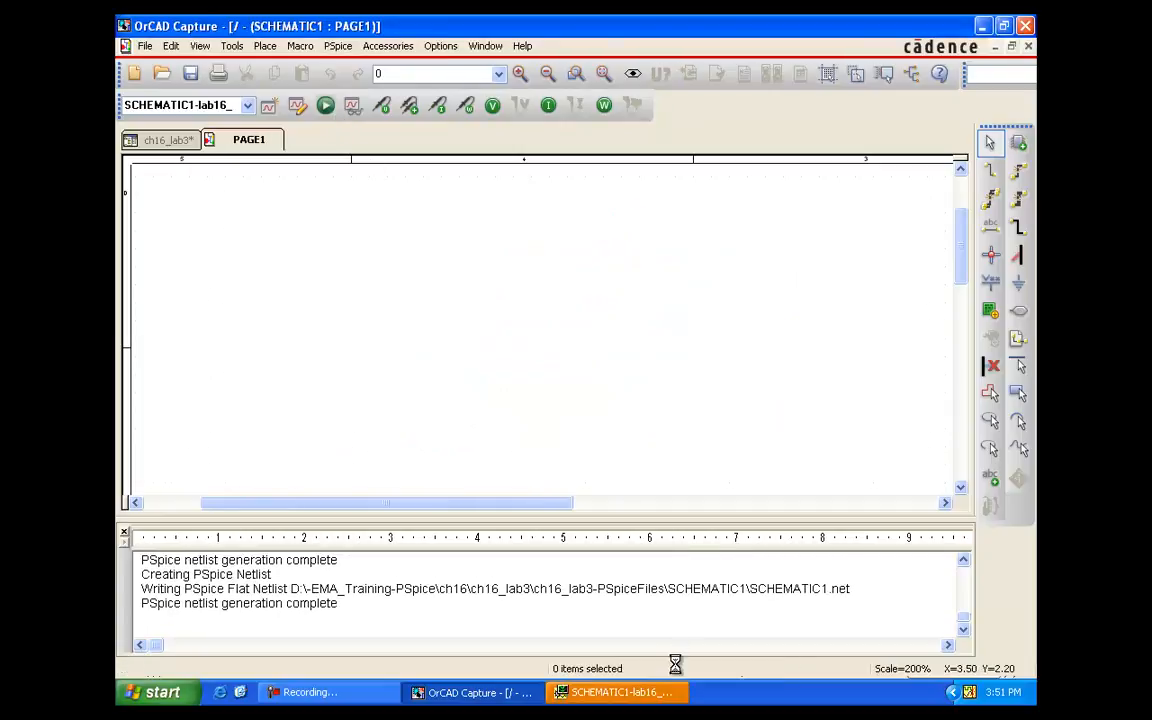
left_click(615, 692)
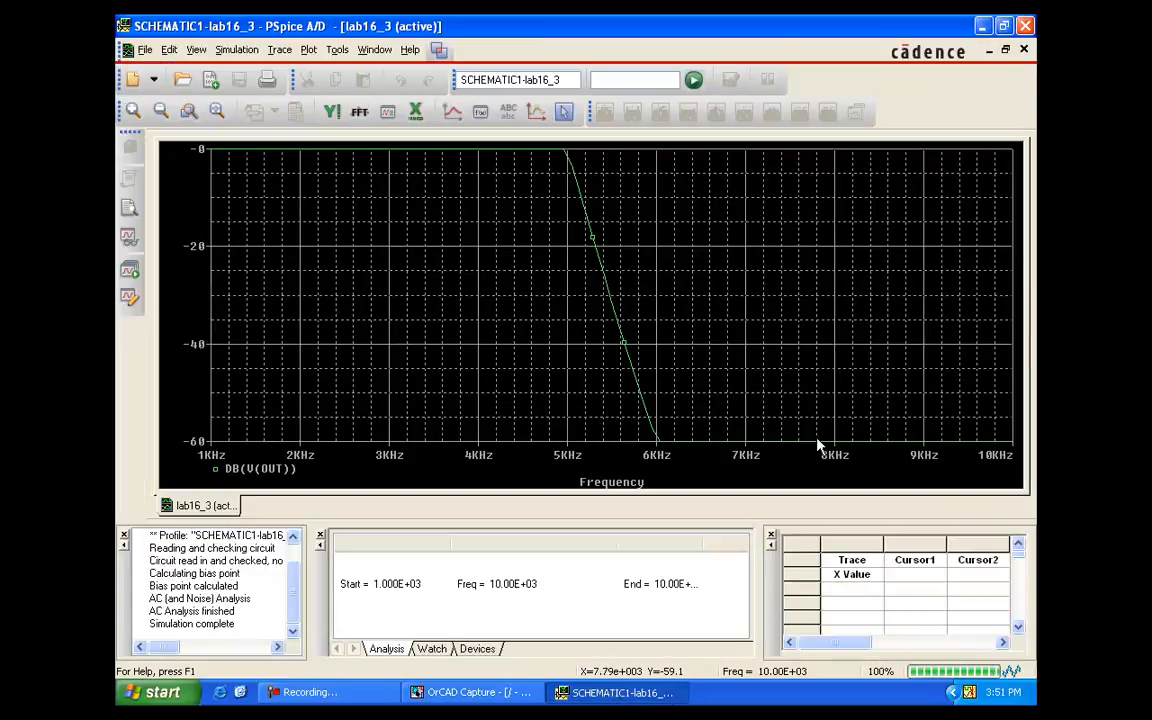
- Compare the DB(V(OUT)) response using logarithmic and linear frequency axes
left_click(420, 116)
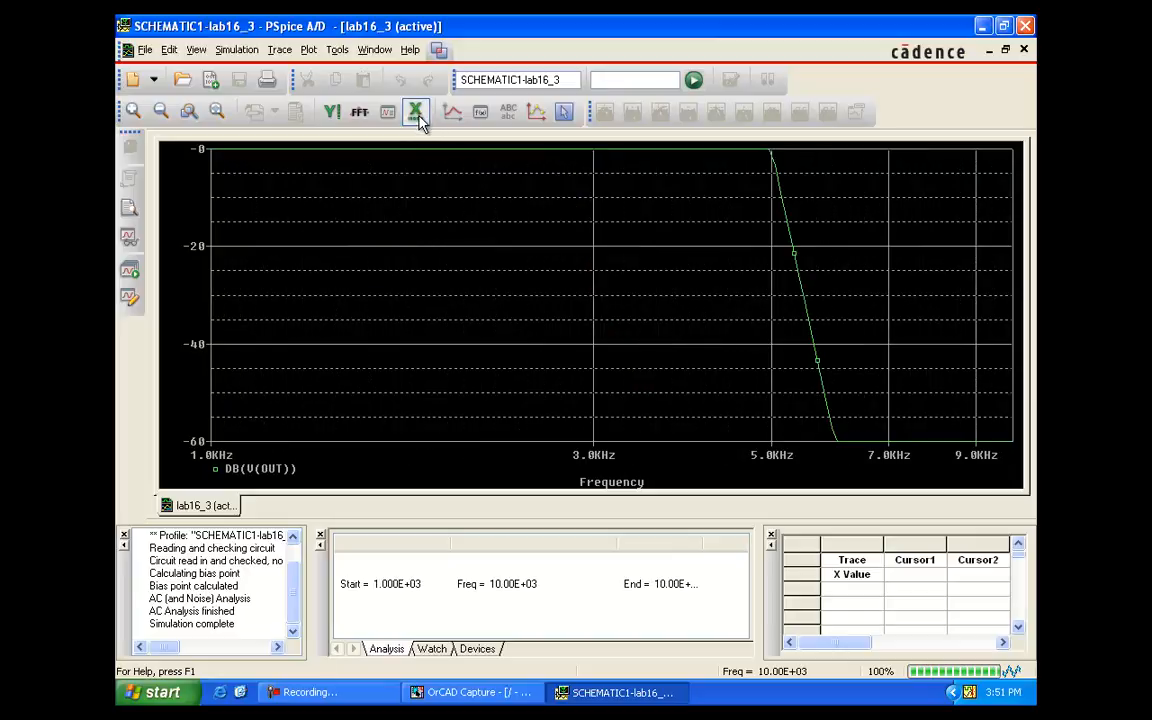
left_click(418, 114)
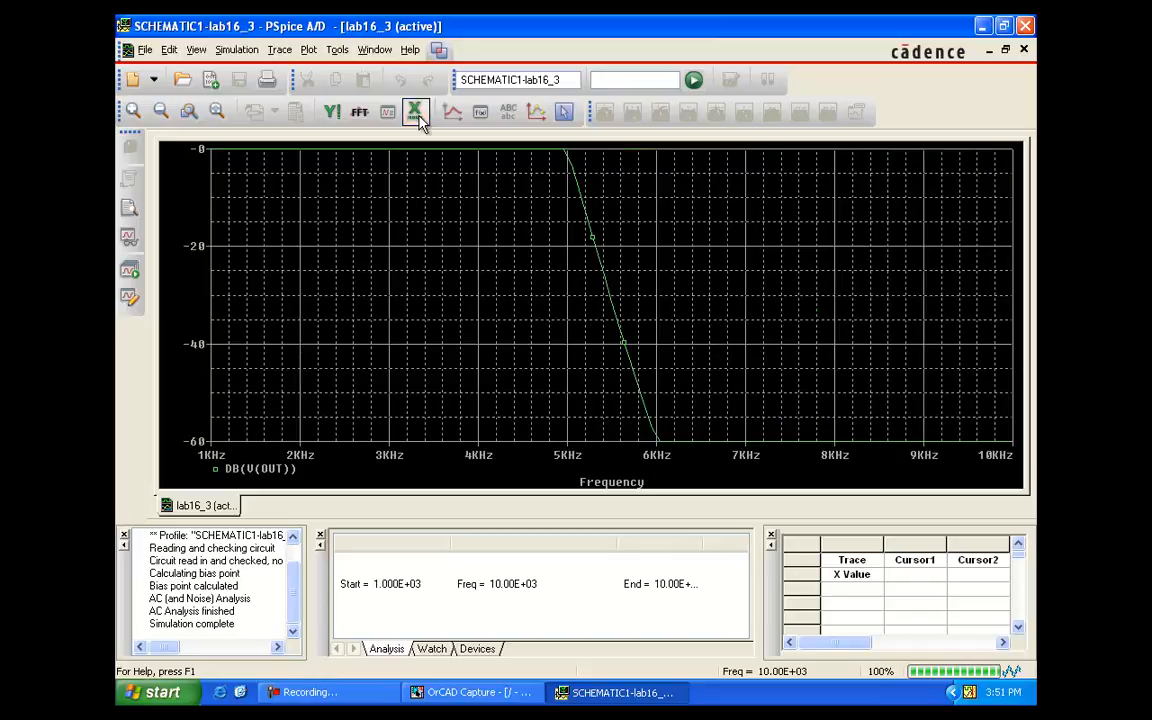
left_click(418, 114)
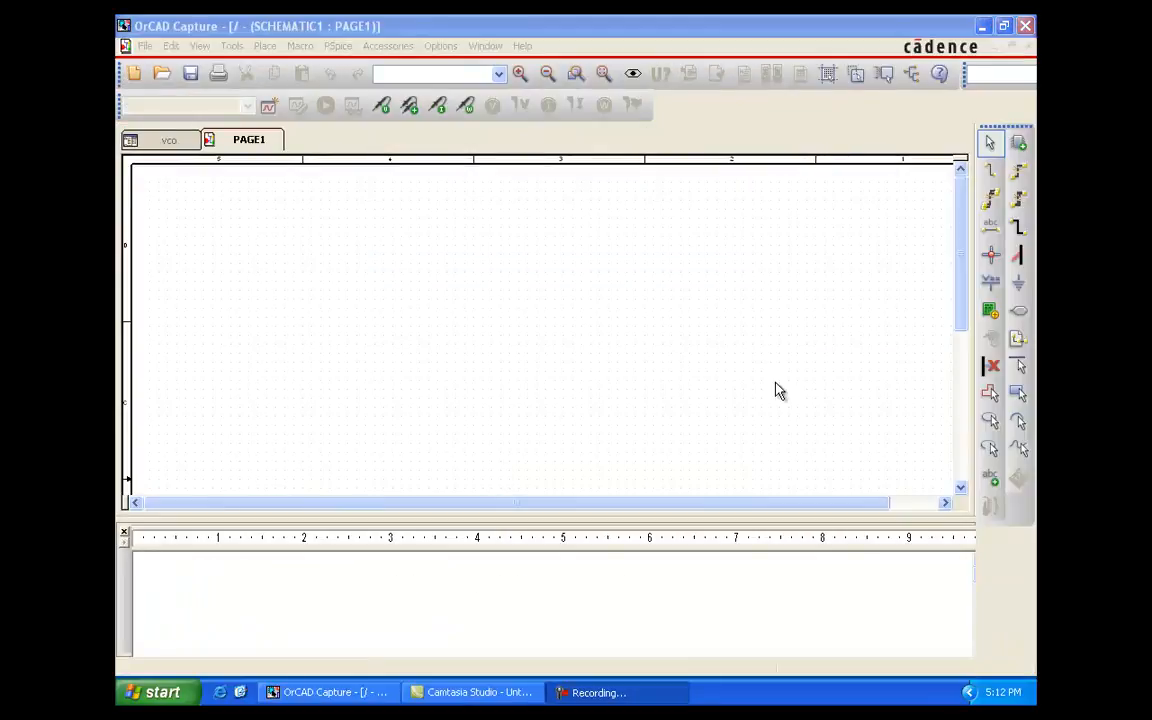
- Place an EVALUE part from the ABM library in the upper middle of the vco project's schematic page
left_click(1018, 143)
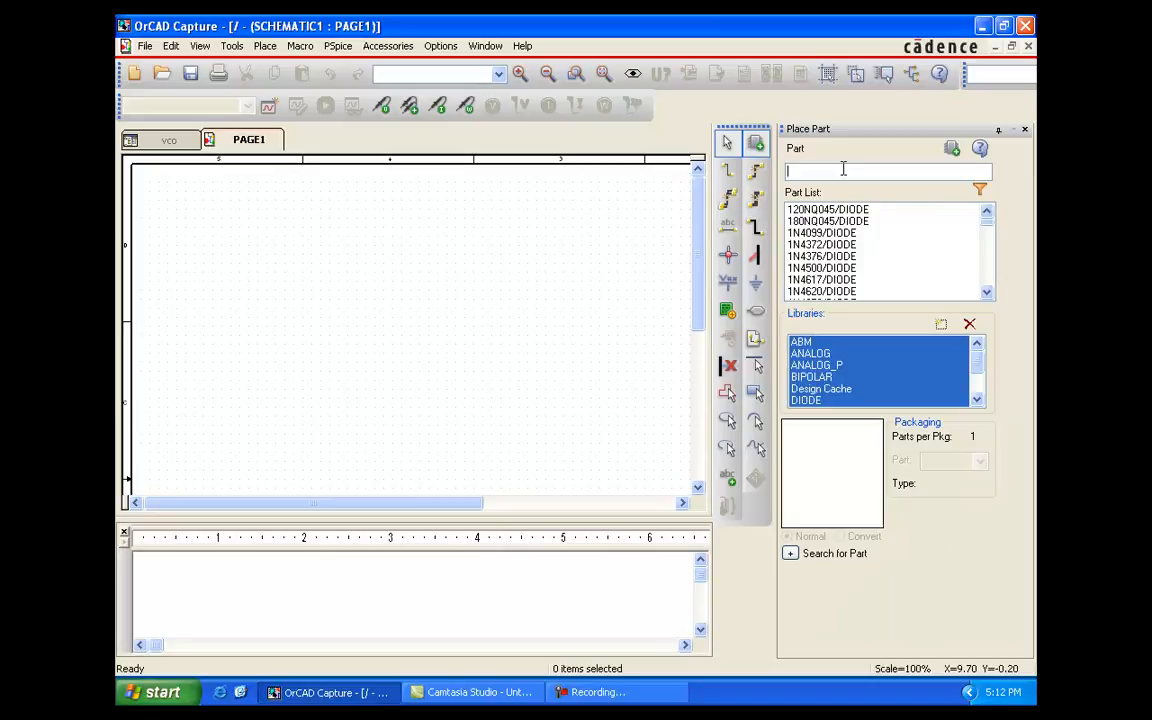
type("evalUE")
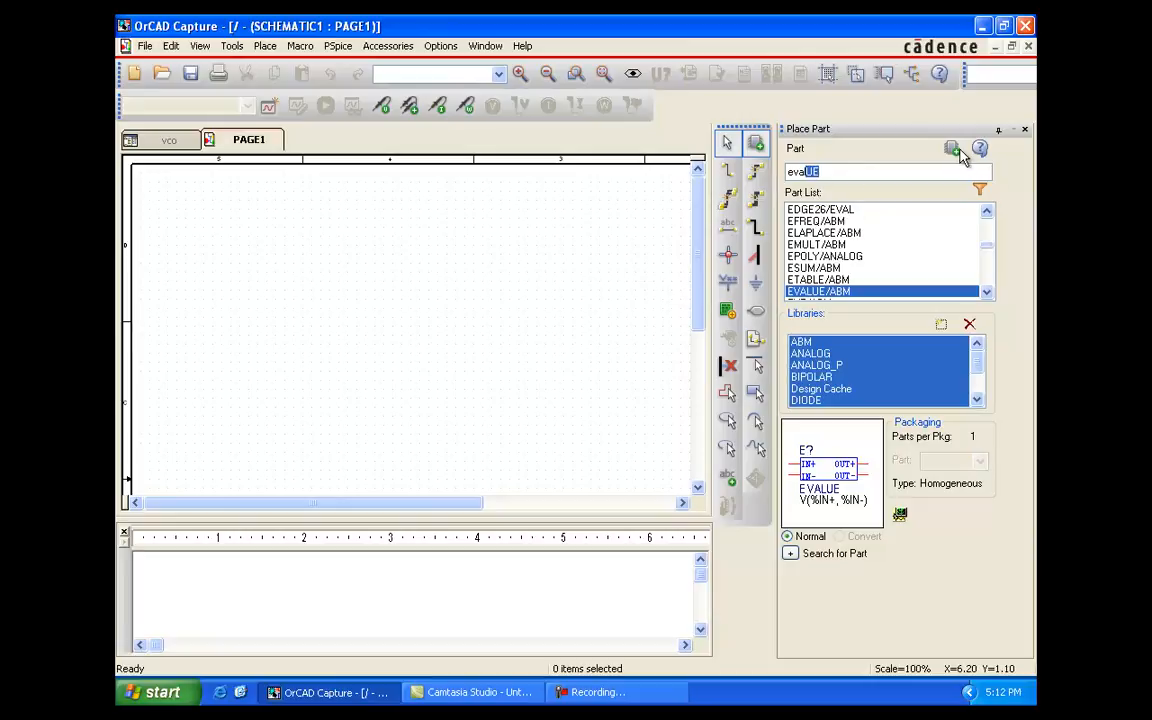
key("Return")
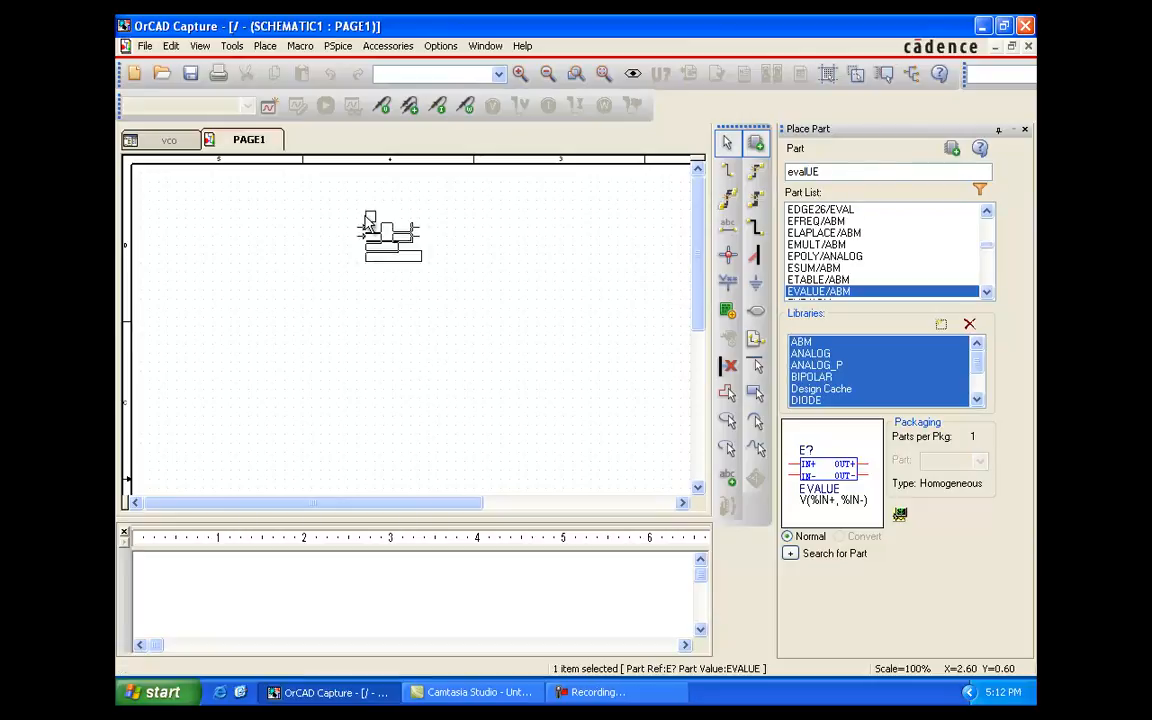
left_click(371, 227)
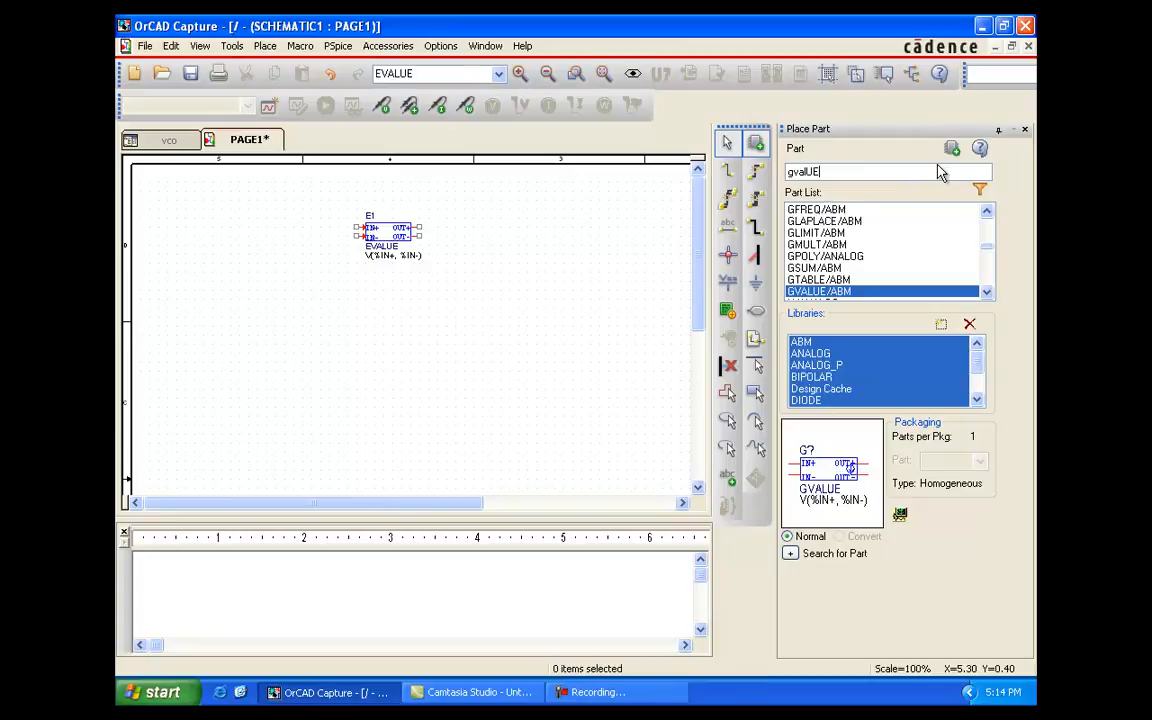
- Place a GVALUE part below and left of the EVALUE block, and an IC1 initial-condition part to the right of both
left_click(951, 148)
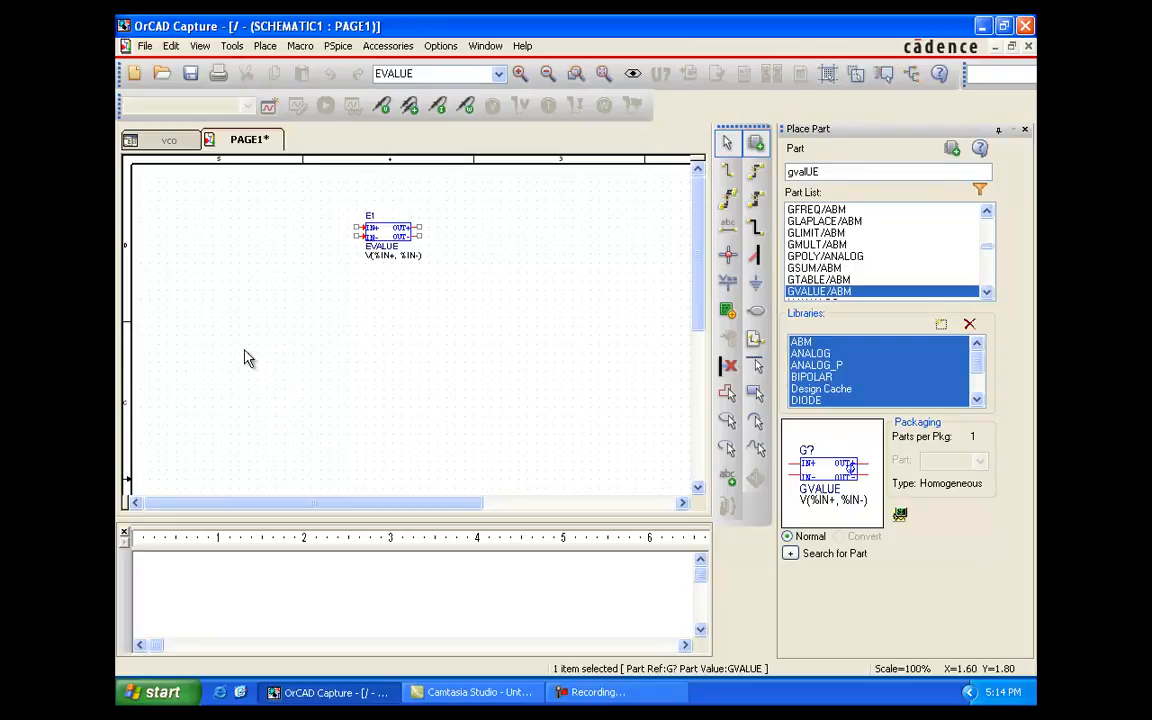
left_click(322, 340)
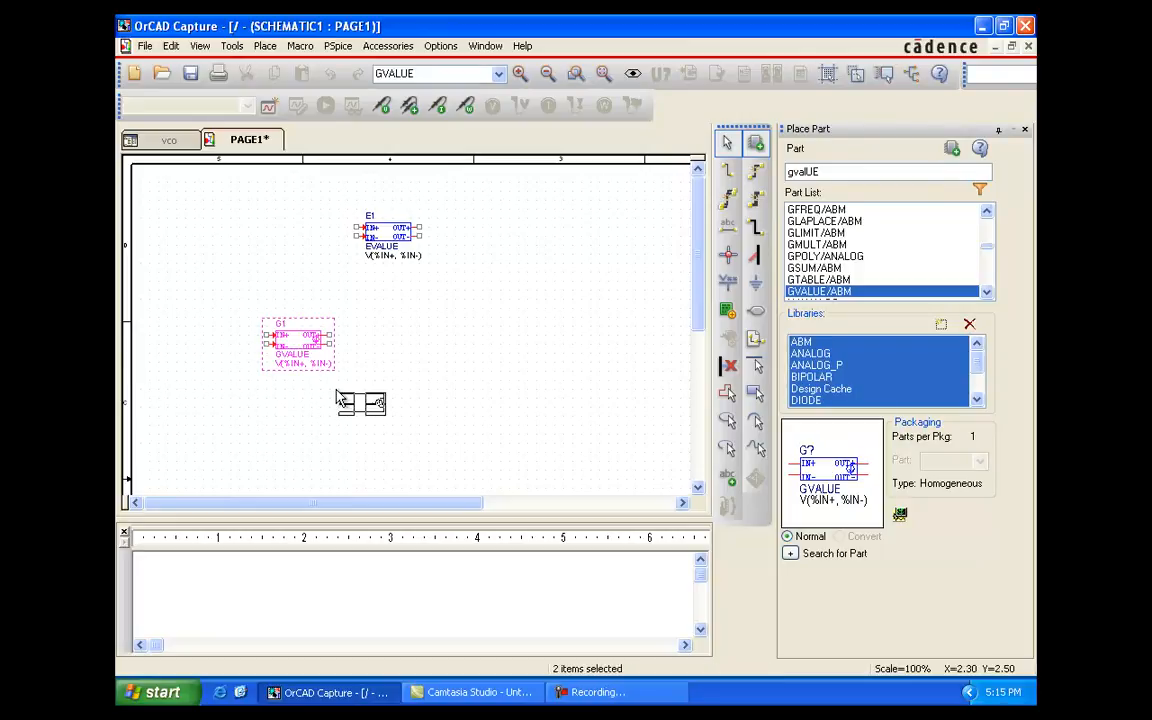
key("Escape")
type("pic")
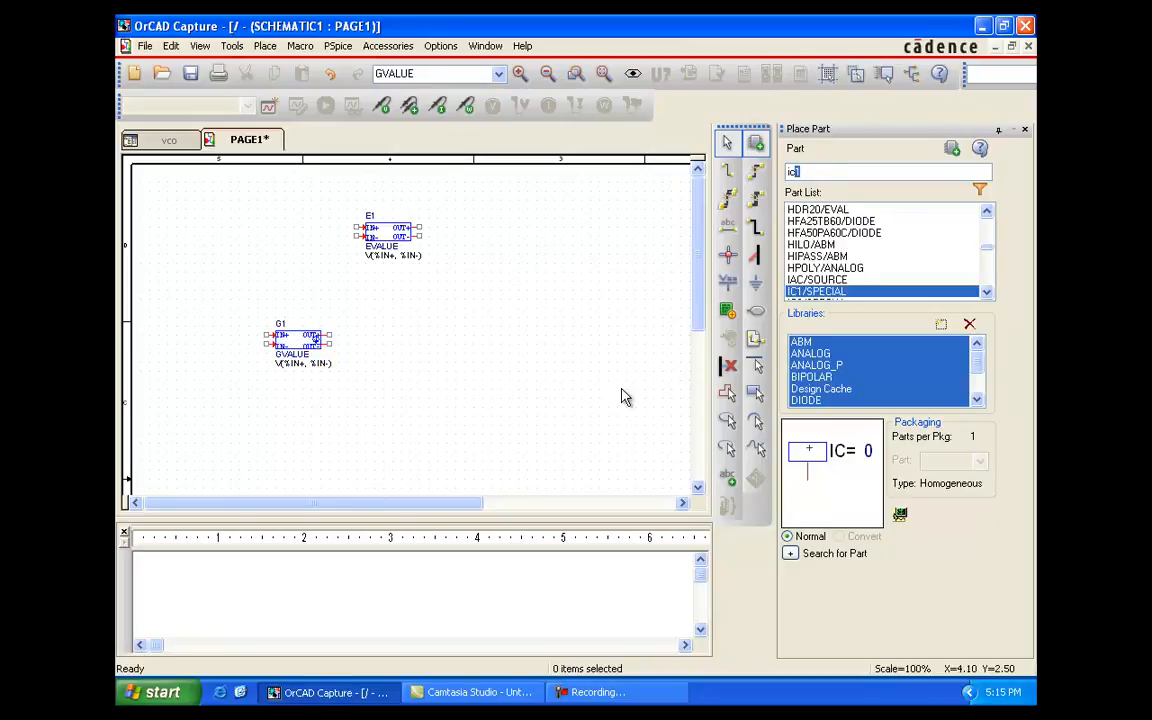
key("Return")
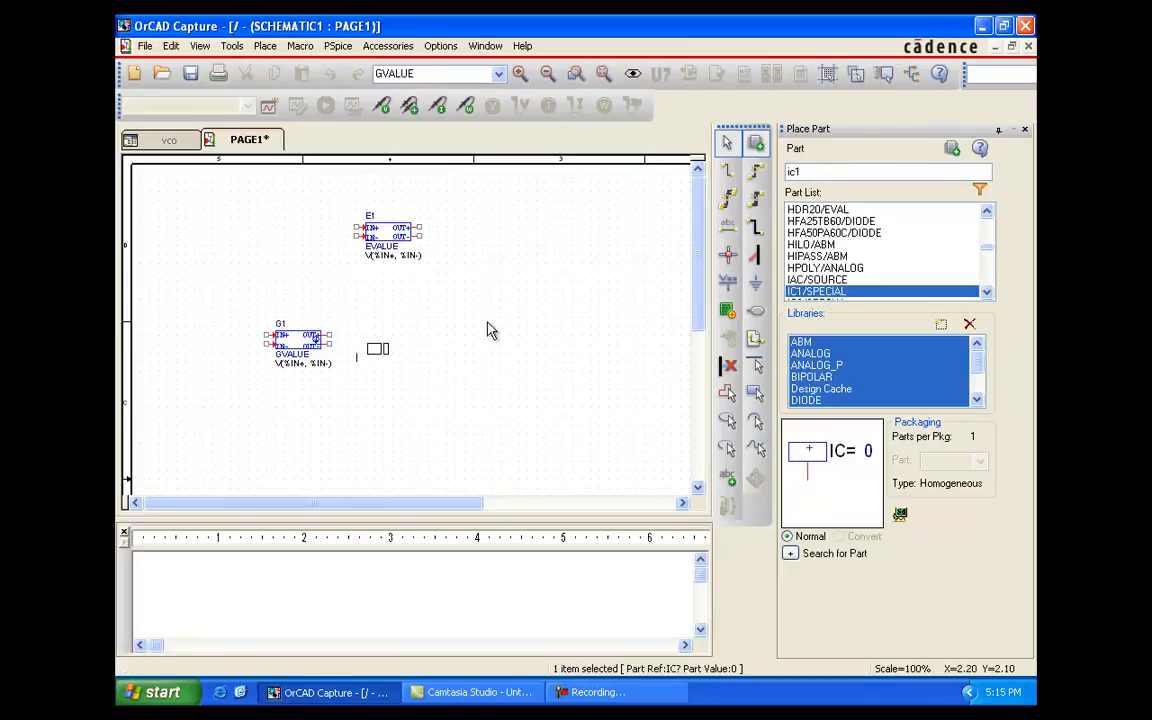
left_click(532, 313)
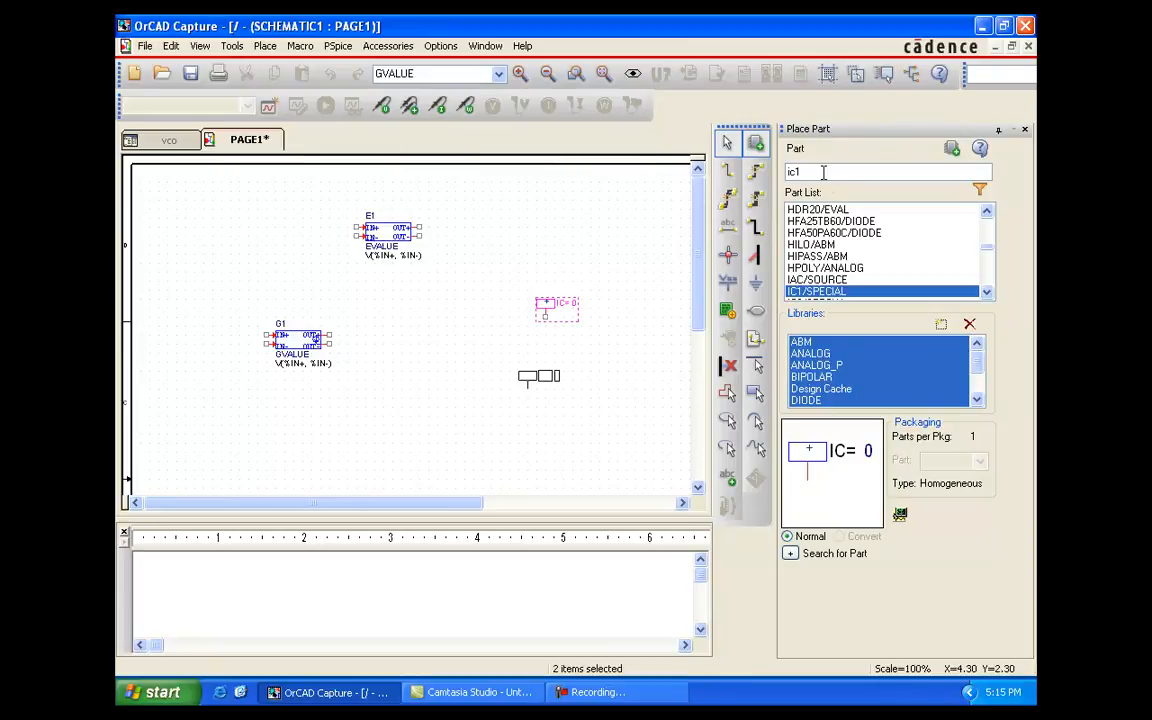
- Place a VSTIM source from the SOURCSTM library below and left of the GVALUE block
left_click_drag(823, 174, 743, 175)
type("vs")
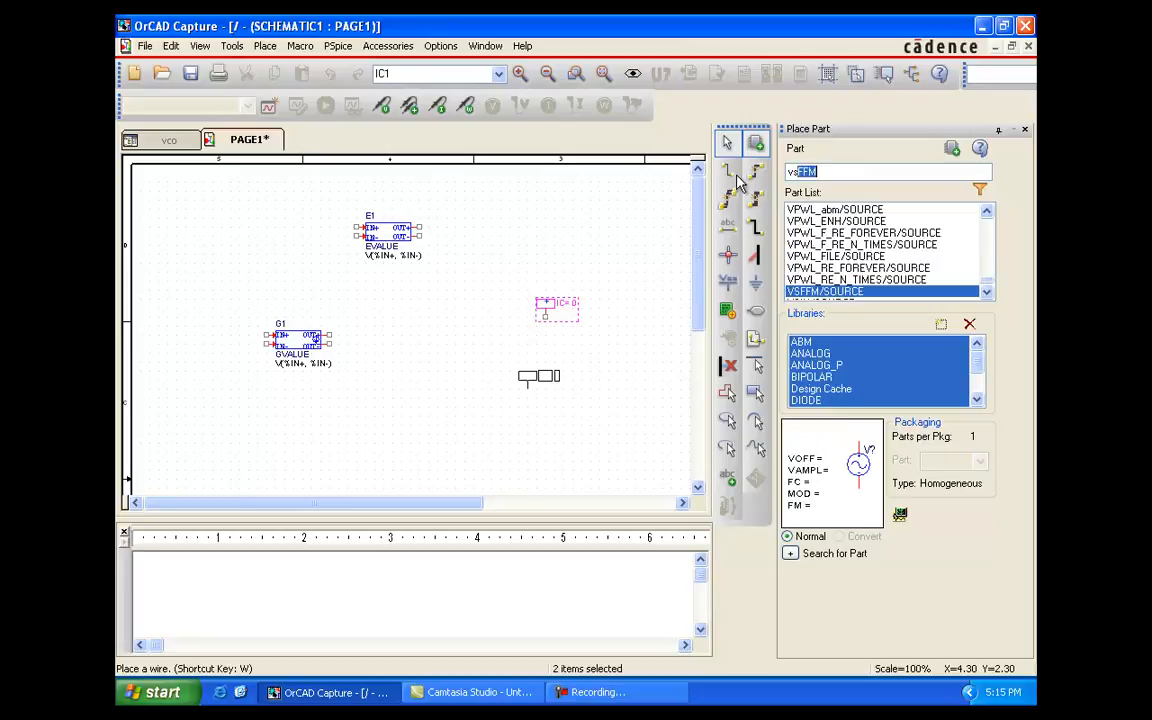
type("tI")
key("Return")
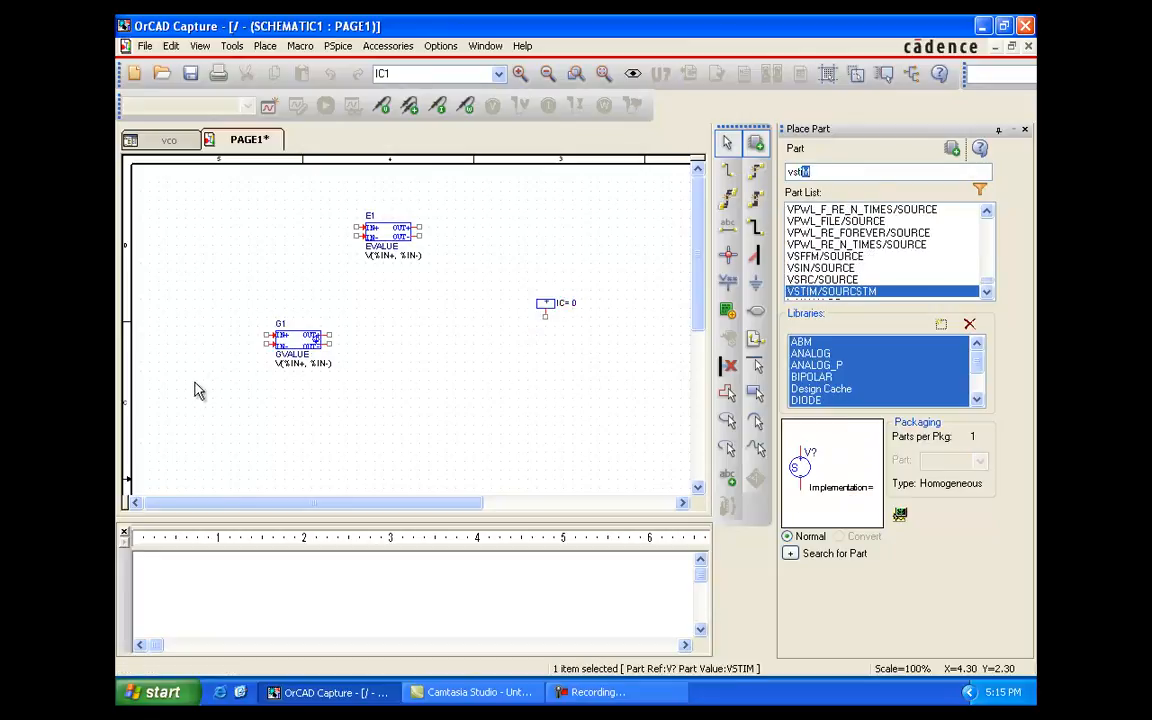
key("Escape")
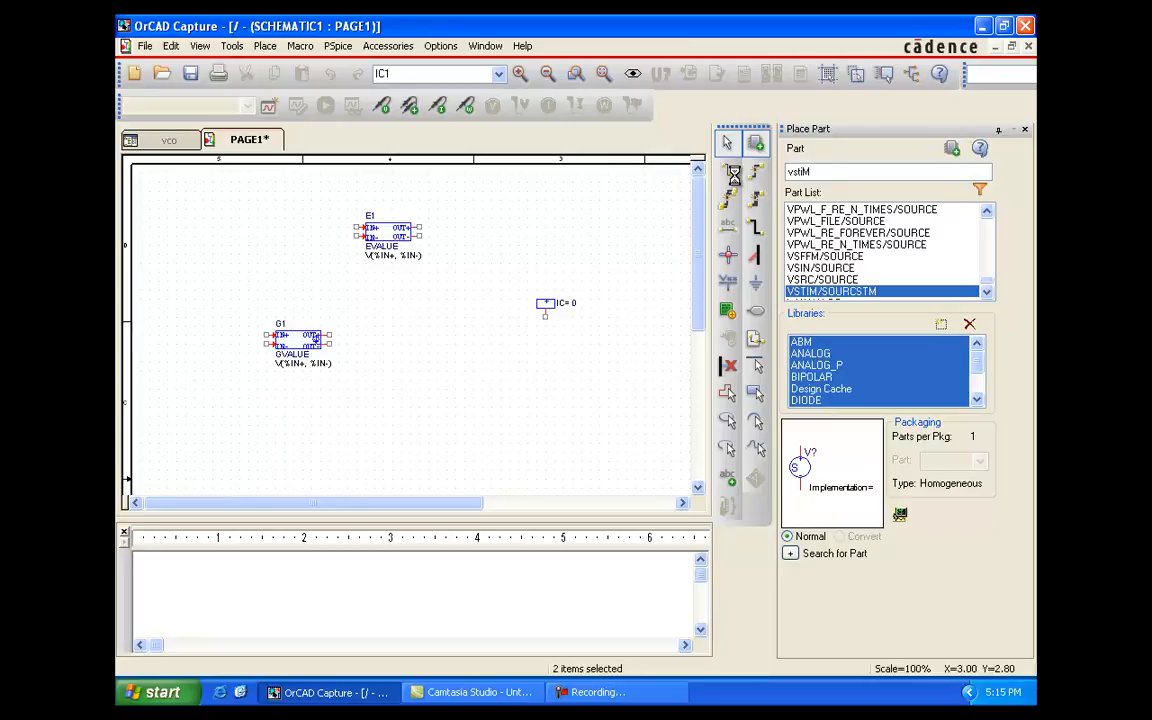
key("Escape")
- Place a PARAM part from the SPECIAL library to the left of the EVALUE block
type("p")
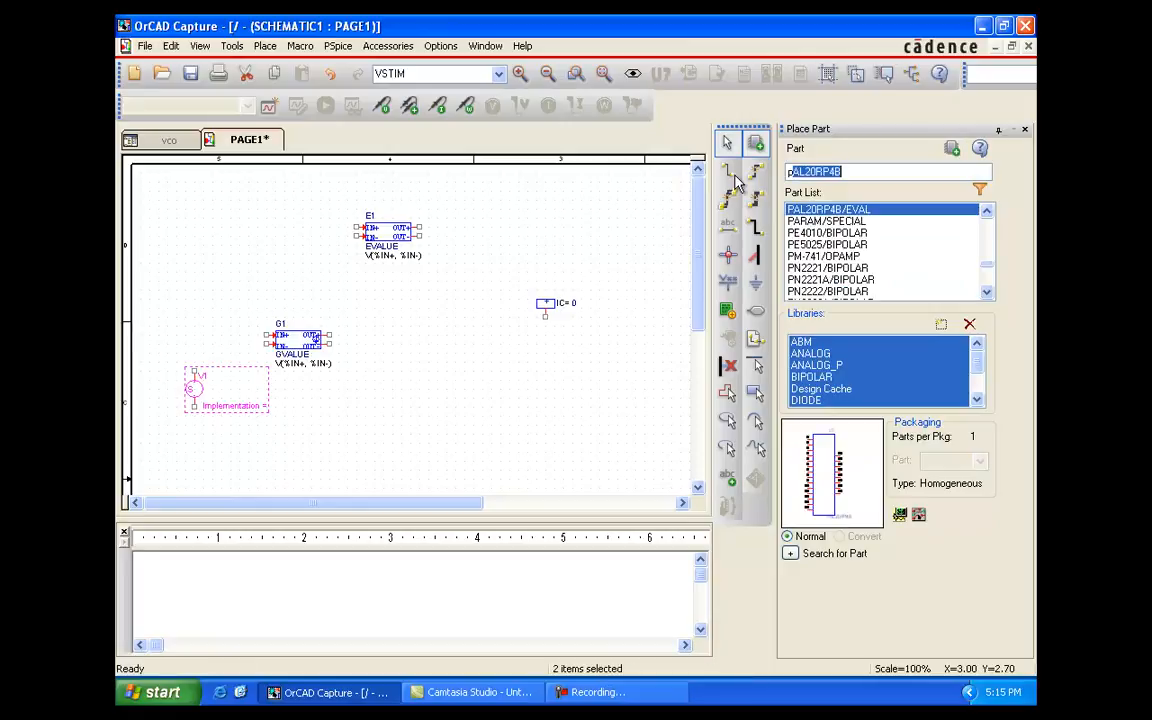
type("araM")
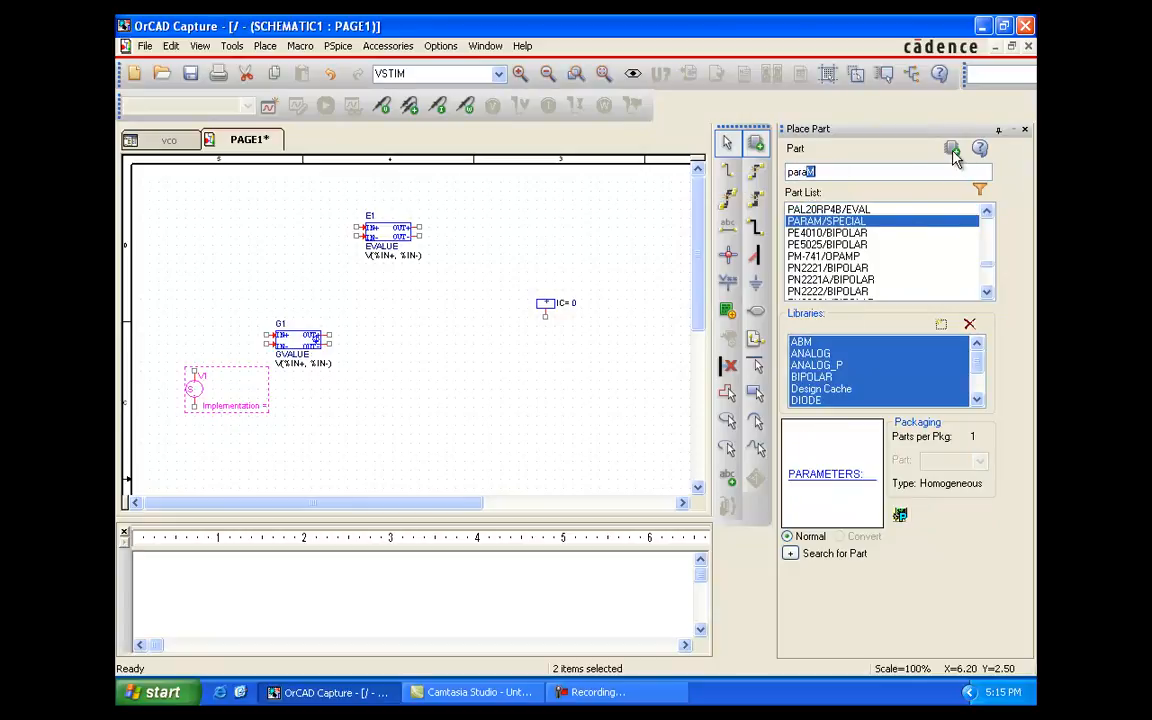
key("Return")
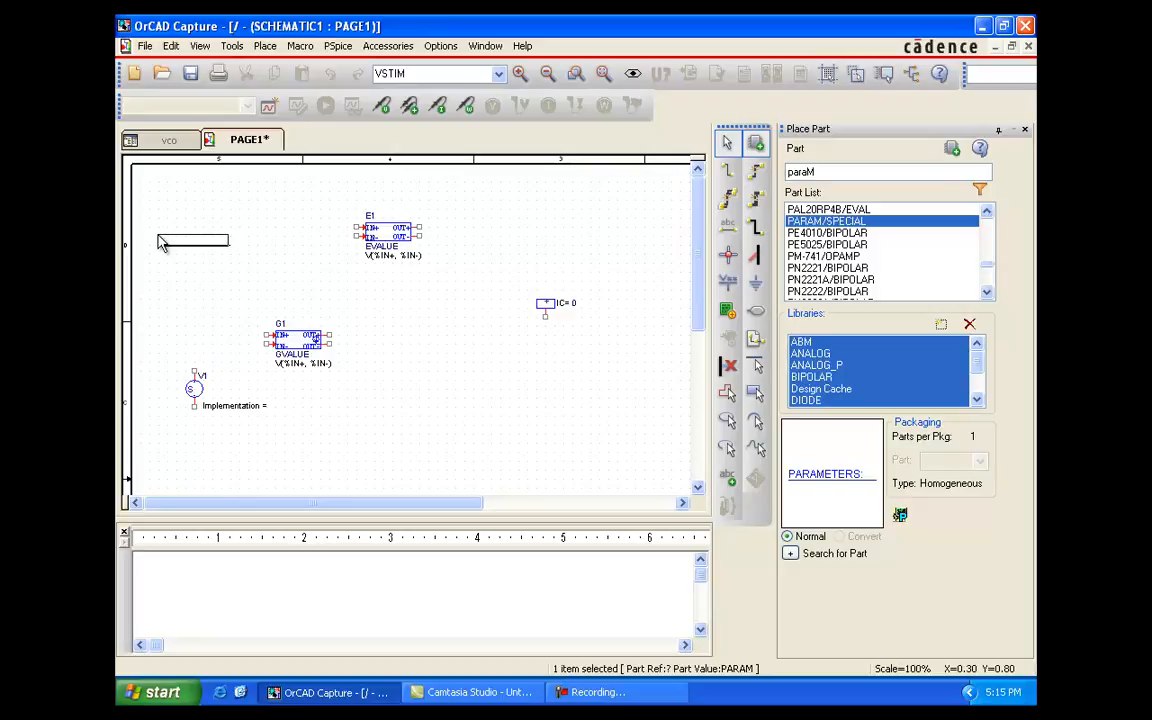
left_click(168, 285)
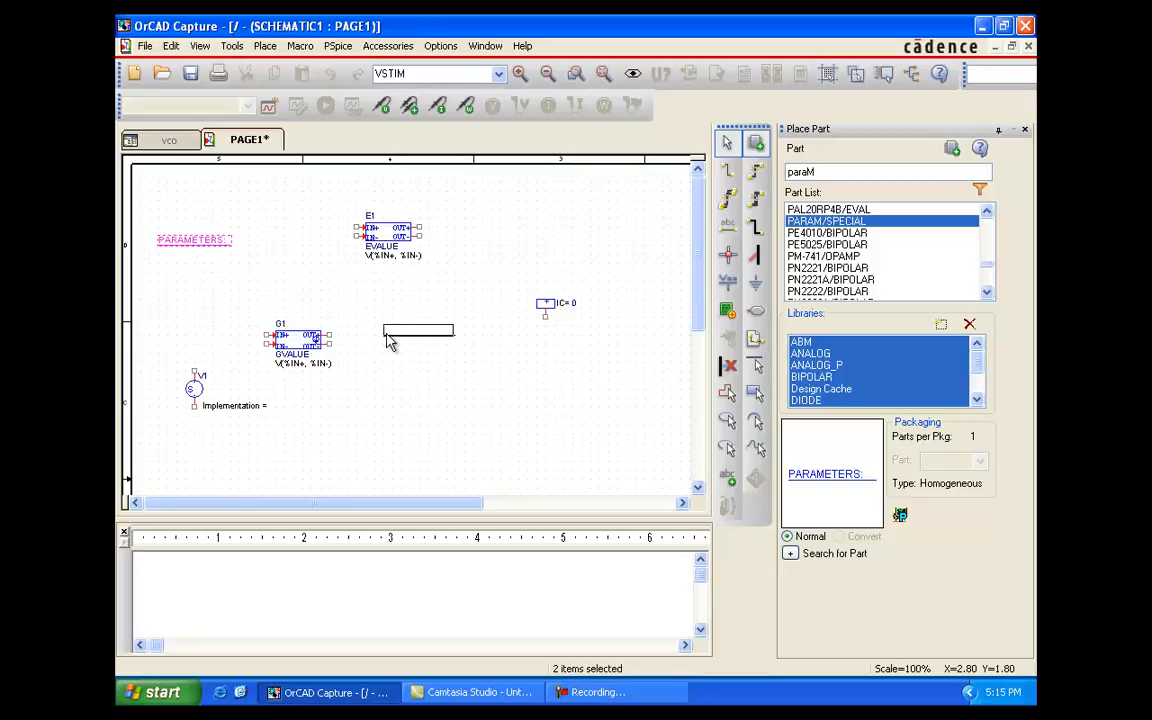
key("Escape")
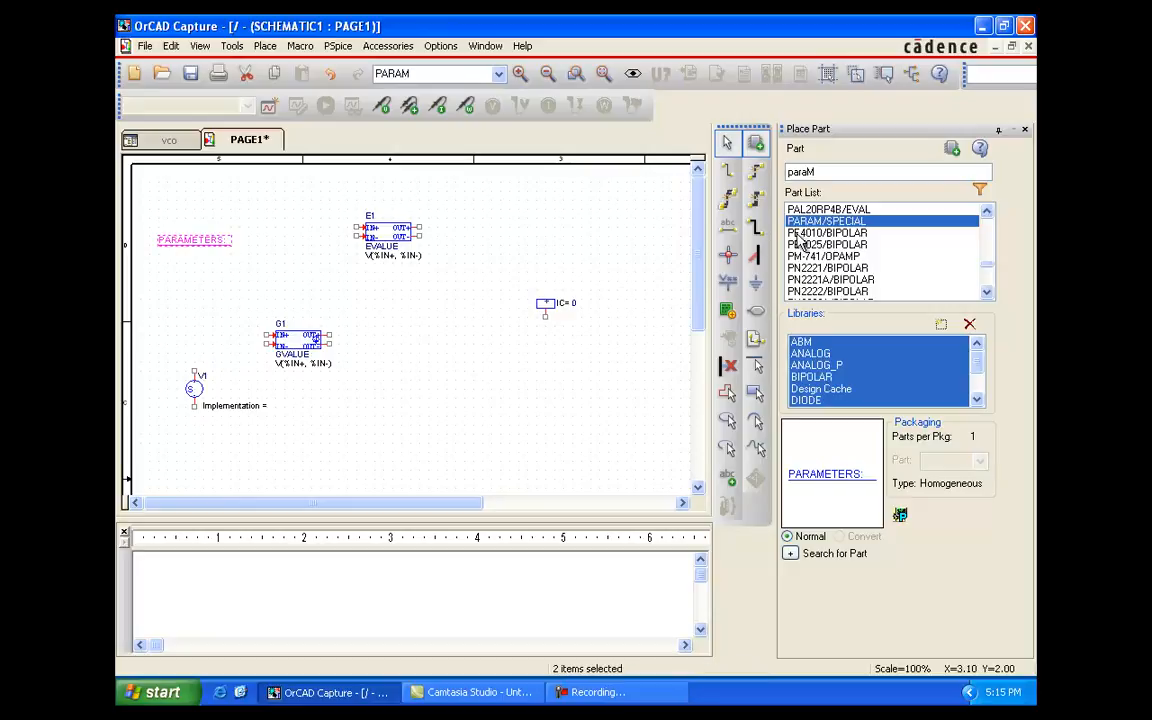
- Place two vertical R resistors from the ANALOG library, one right of the EVALUE block and one below and right of IC1
left_click_drag(711, 172, 709, 174)
type("r")
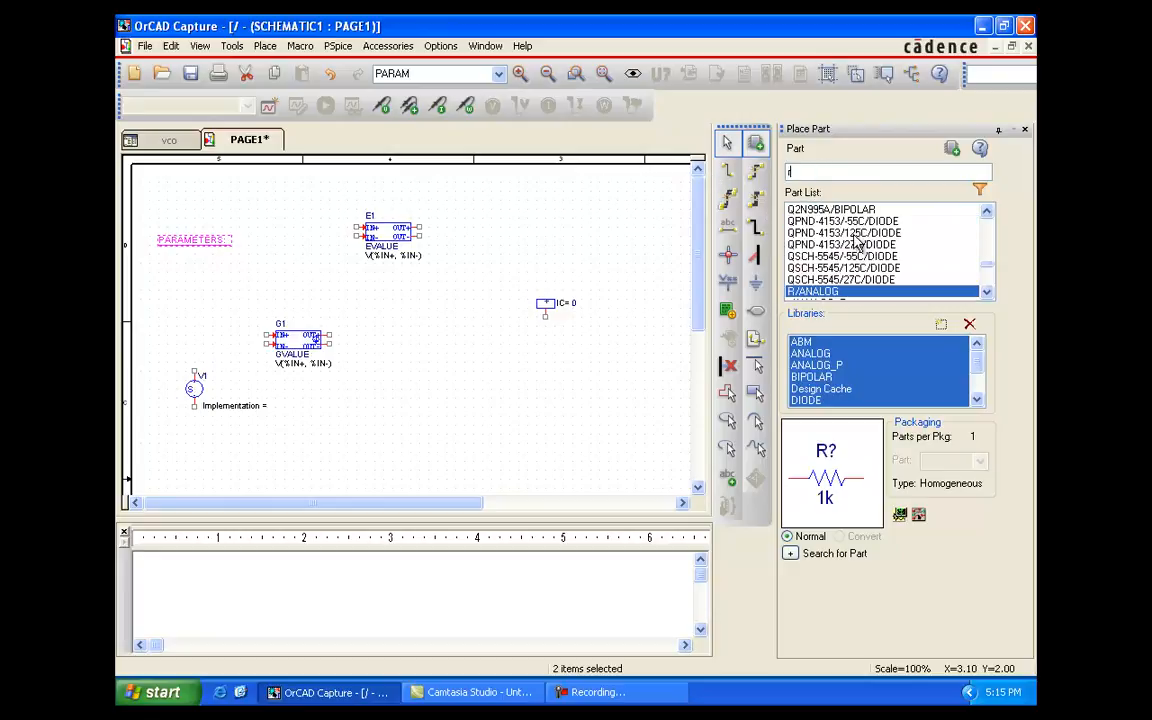
key("Return")
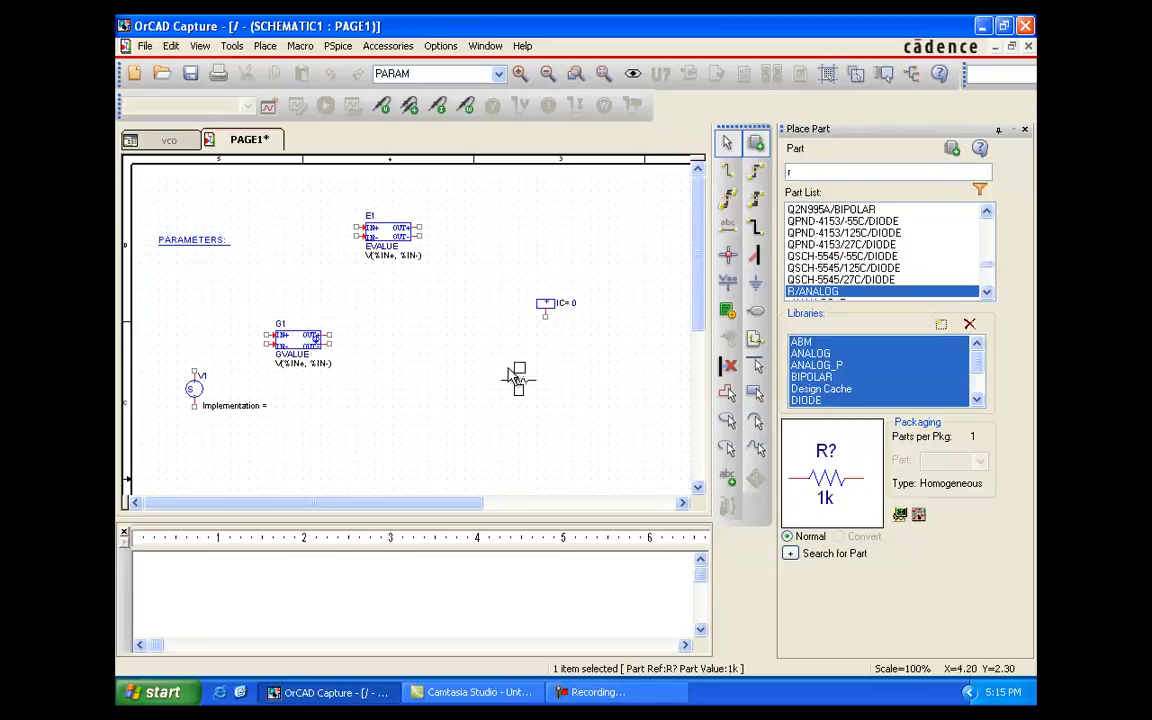
key("r")
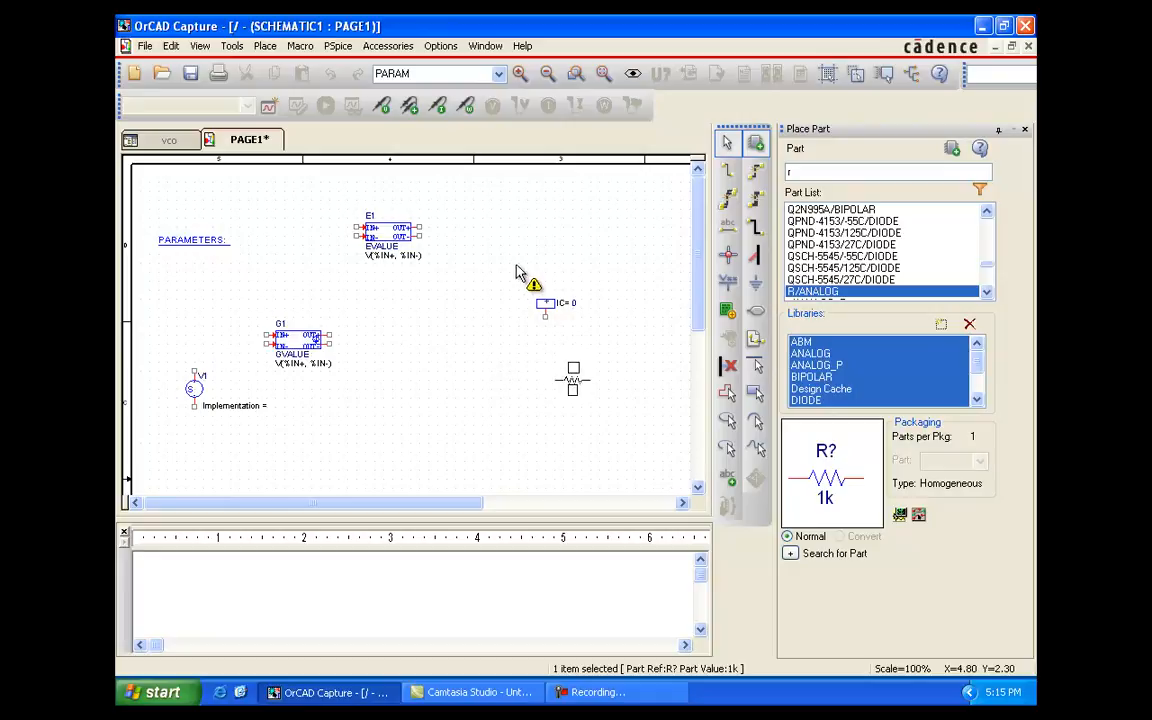
key("Escape")
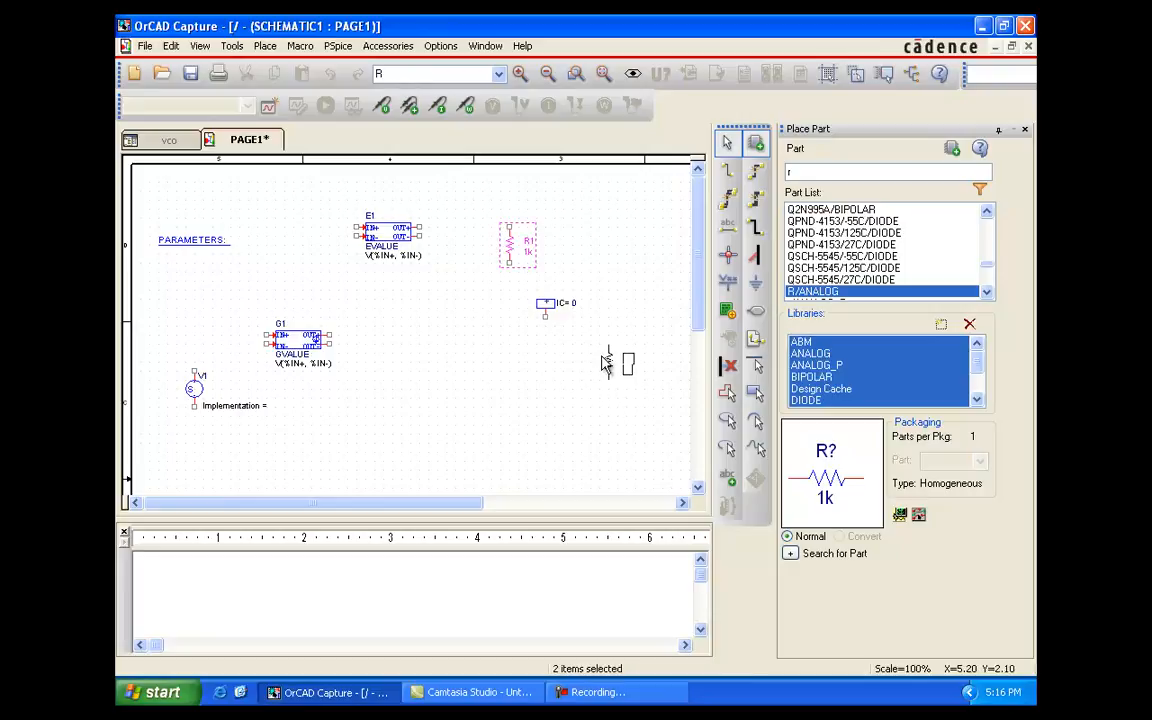
left_click(602, 359)
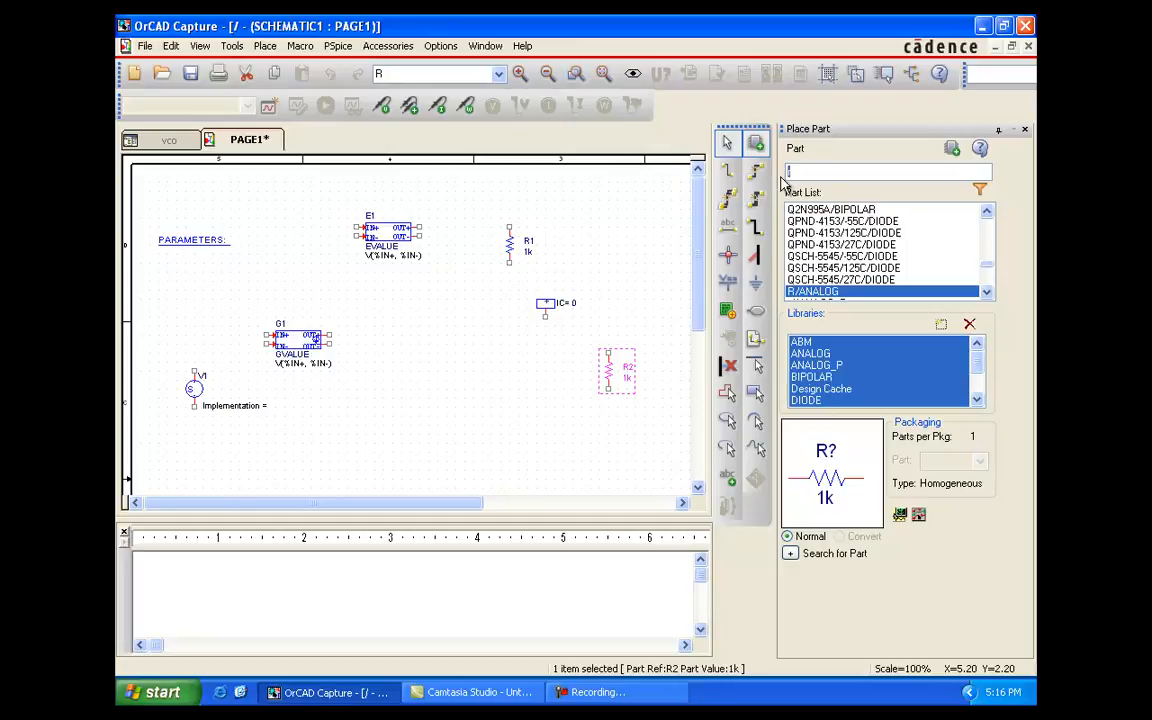
- Place a vertical C capacitor from the ANALOG library below the IC1 part, beside the lower resistor
type("c")
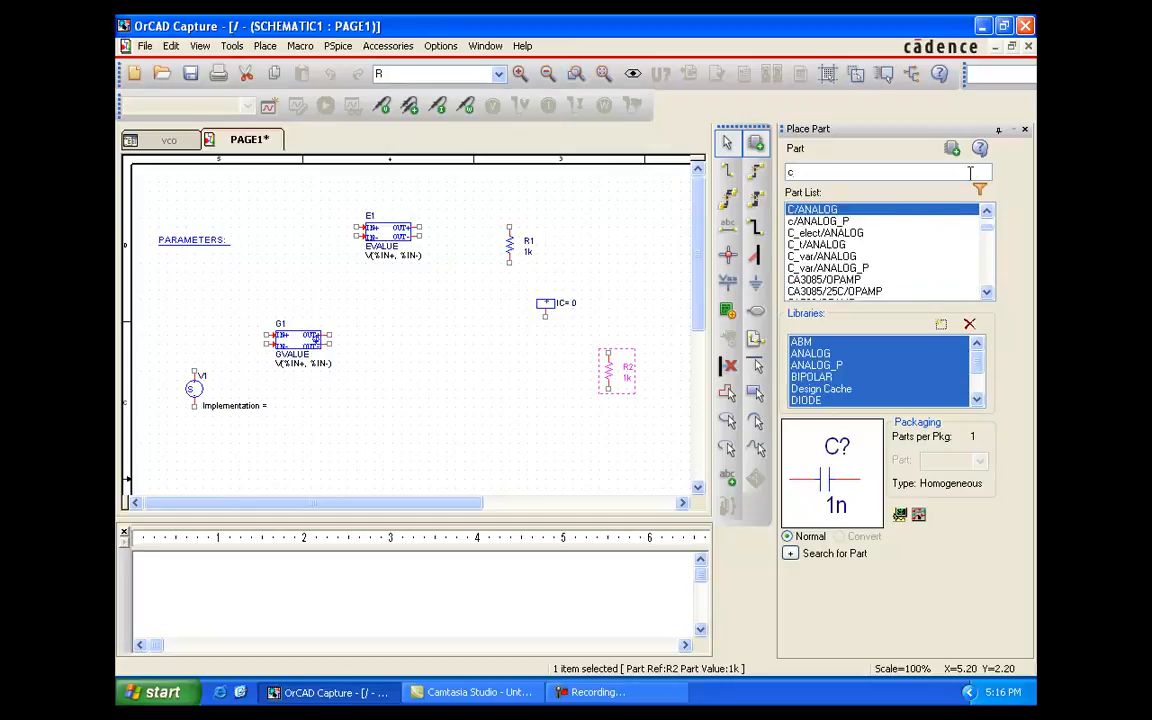
key("Return")
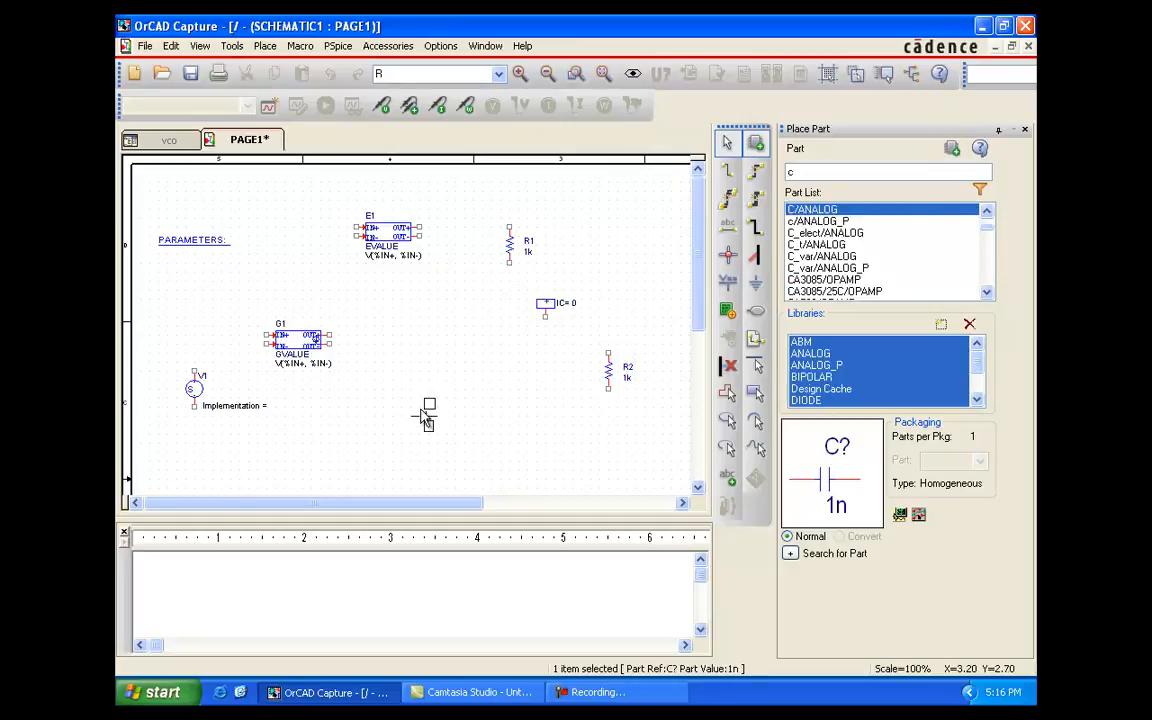
left_click(540, 367)
key("Escape")
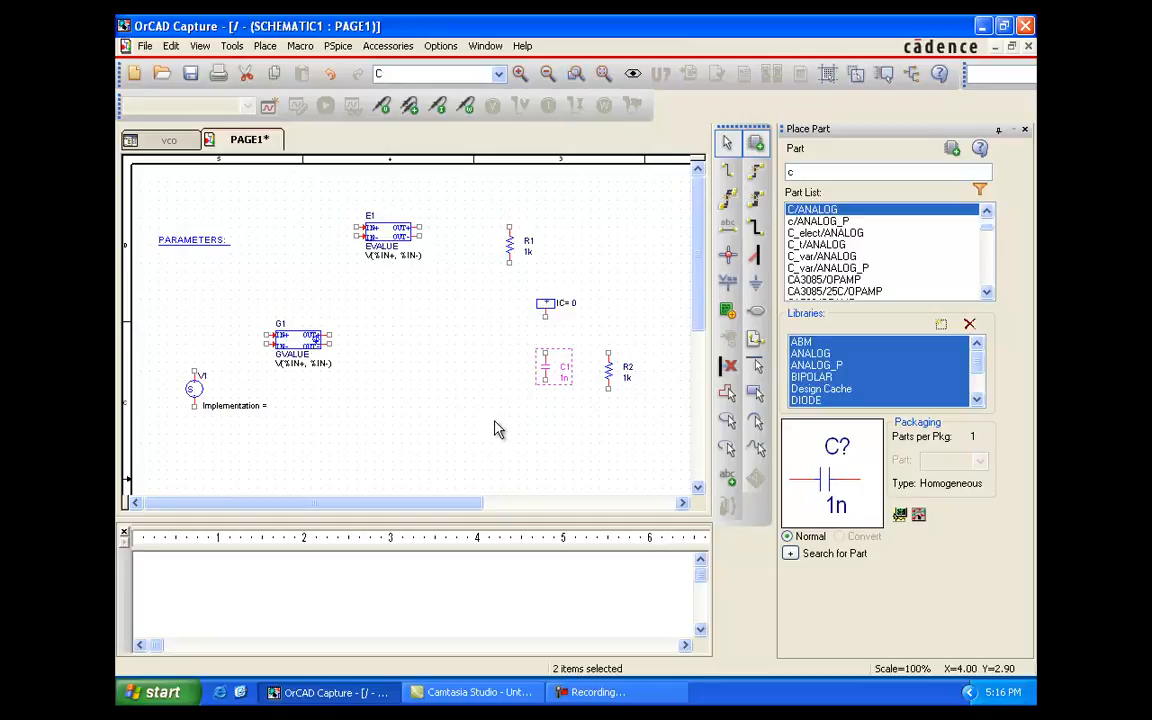
left_click(489, 413)
- Place 0/CAPSYM grounds below the VSTIM source and below and left of the EVALUE block
left_click(757, 285)
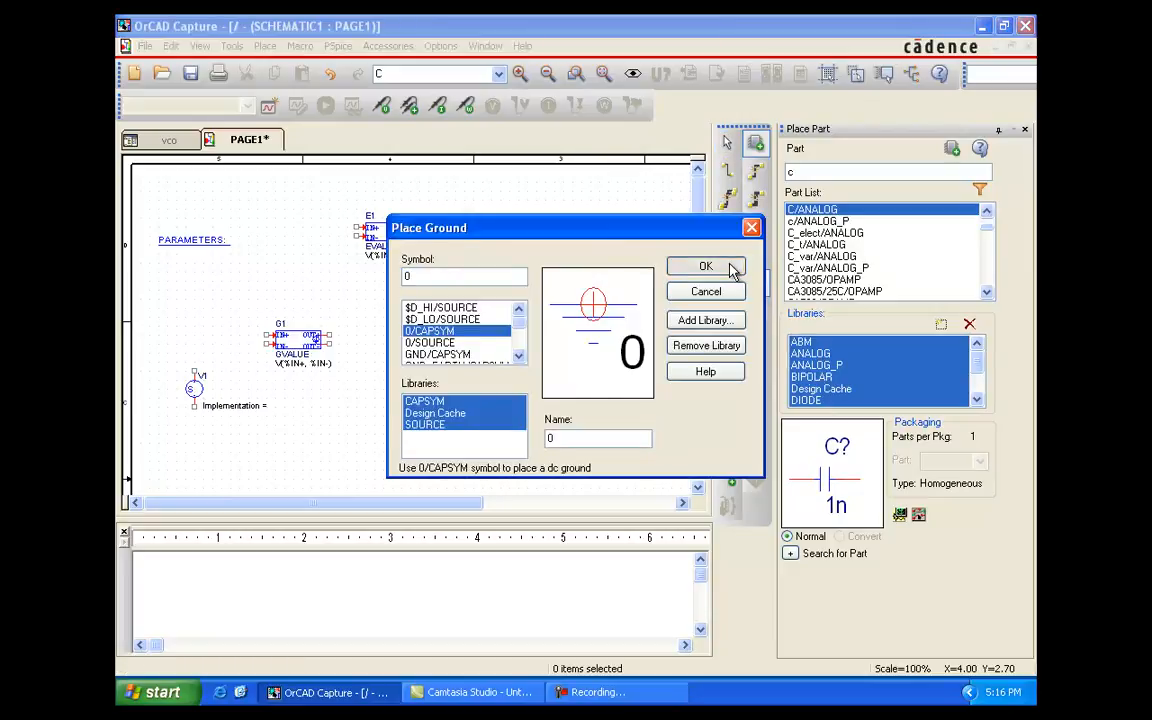
left_click(734, 266)
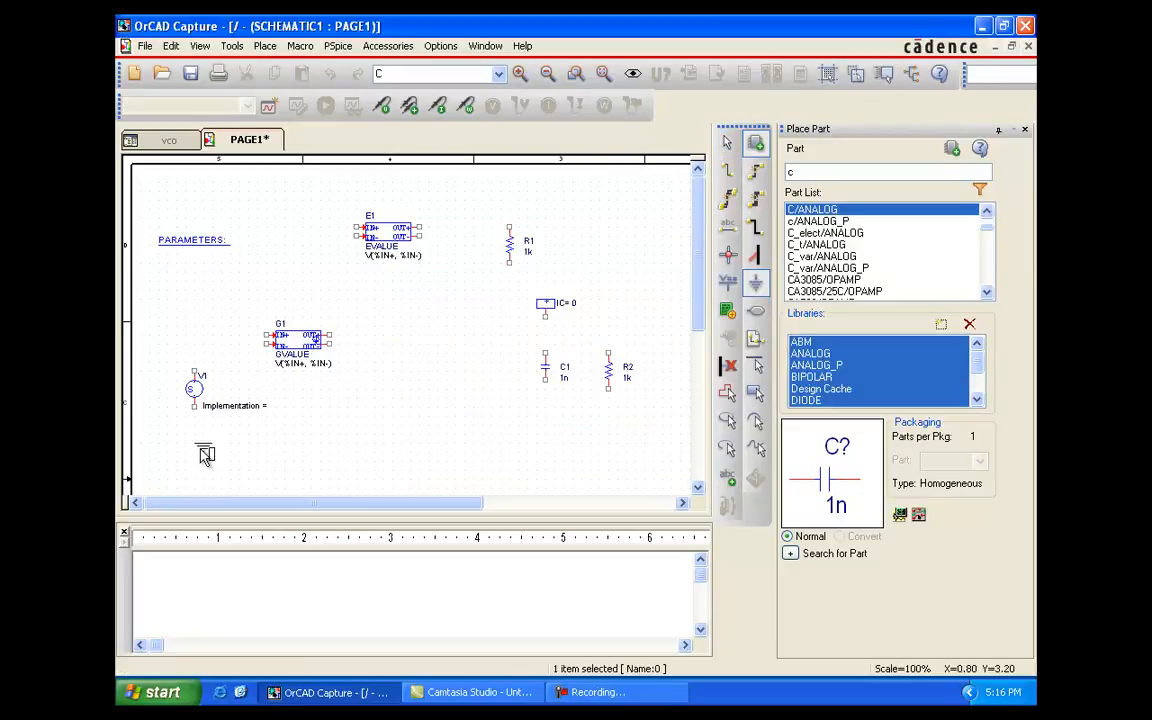
left_click(196, 455)
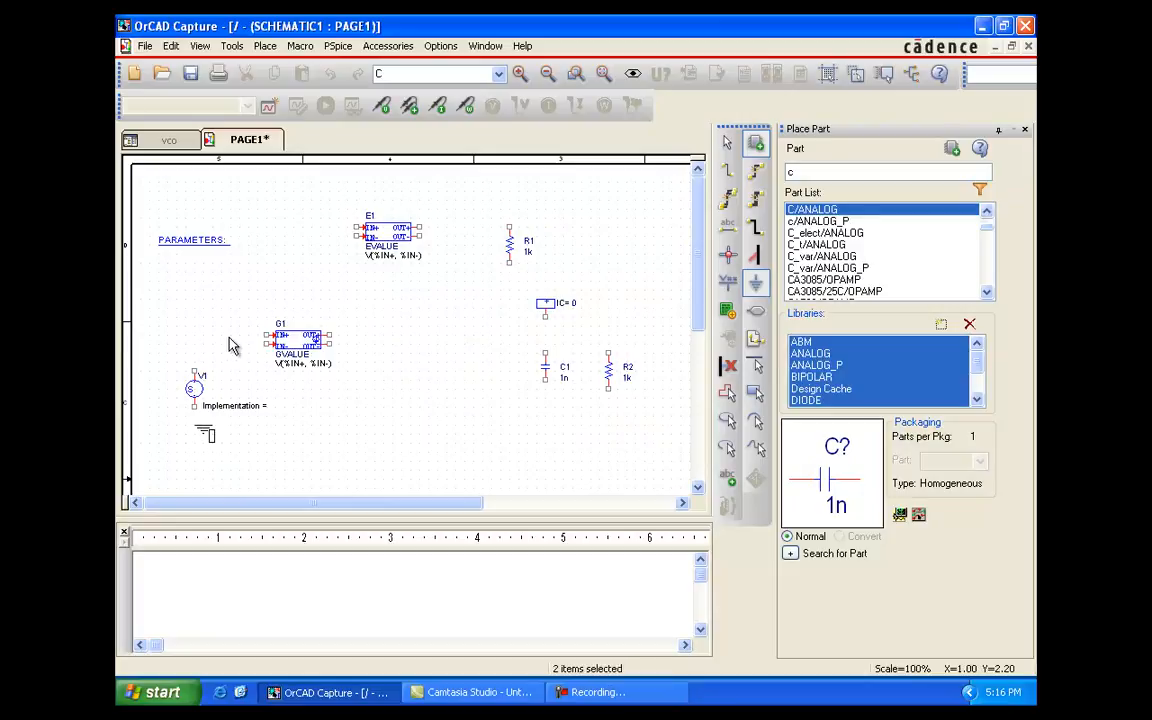
left_click(322, 282)
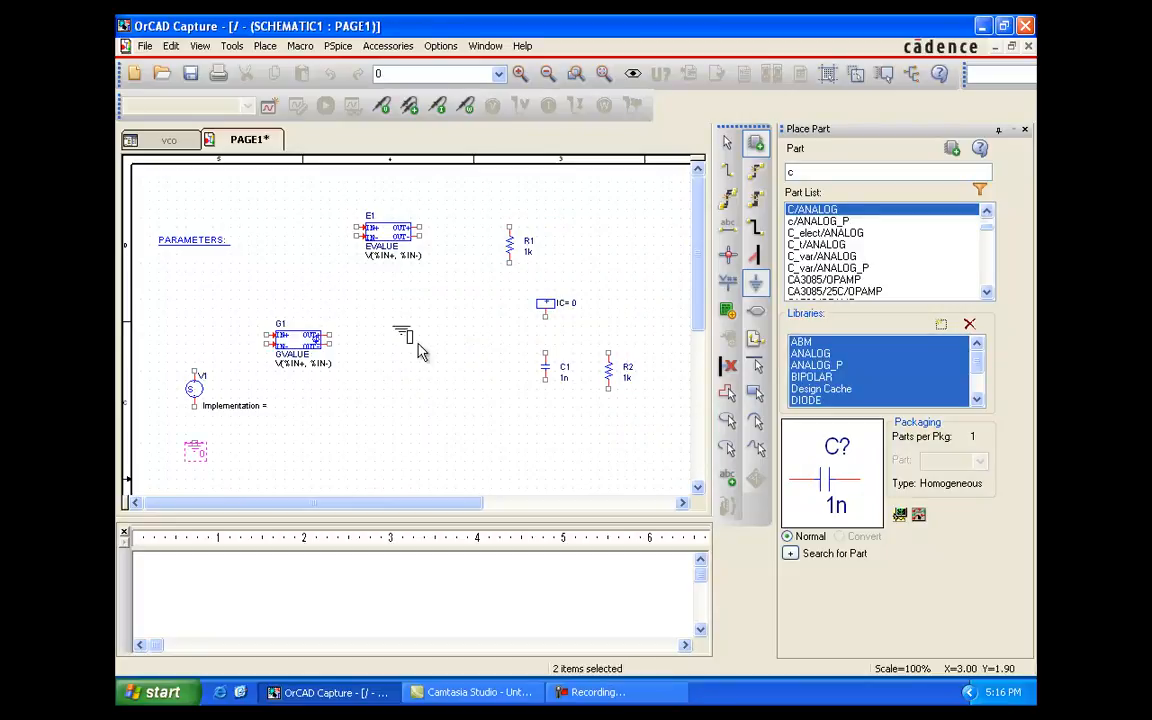
- Wire the VSTIM source's lower terminal to its ground and its upper terminal to the GVALUE block's IN+ pin
key("w")
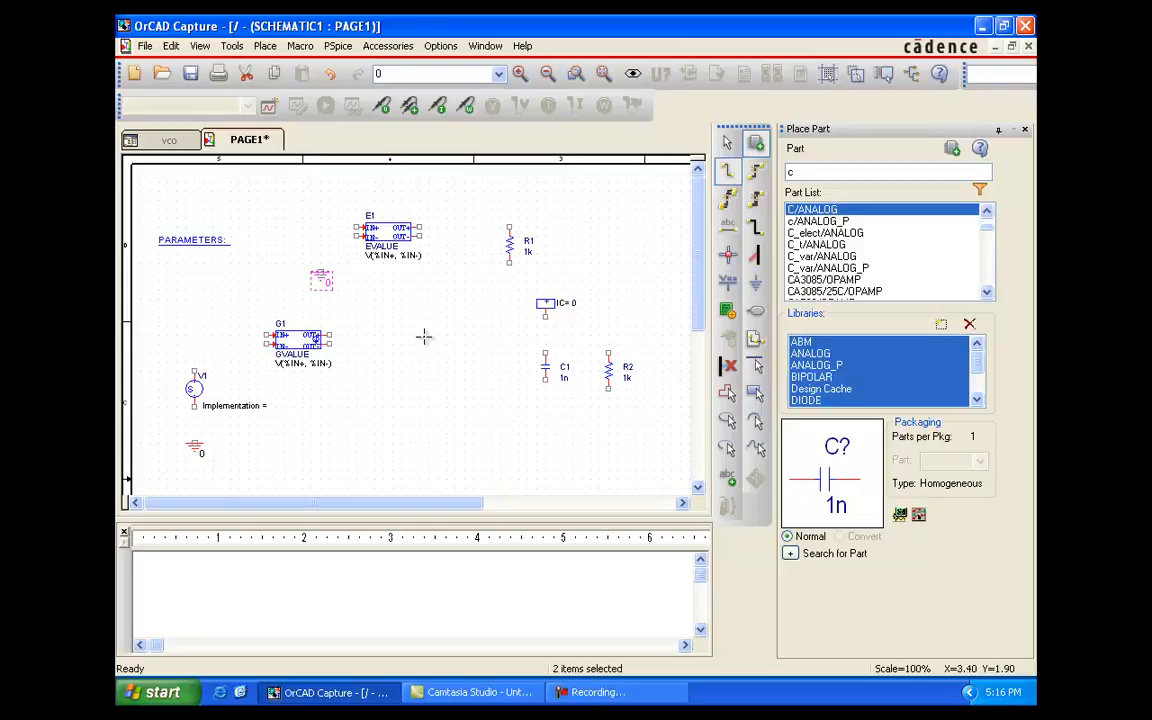
left_click(194, 408)
left_click(194, 441)
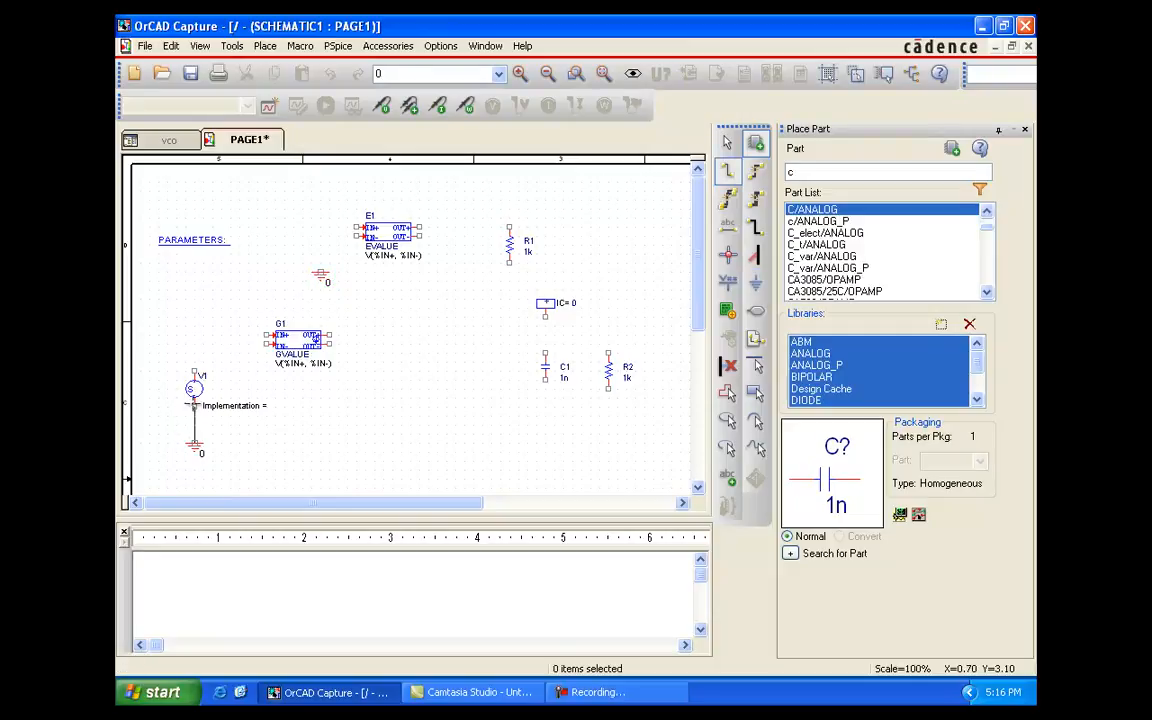
left_click(195, 358)
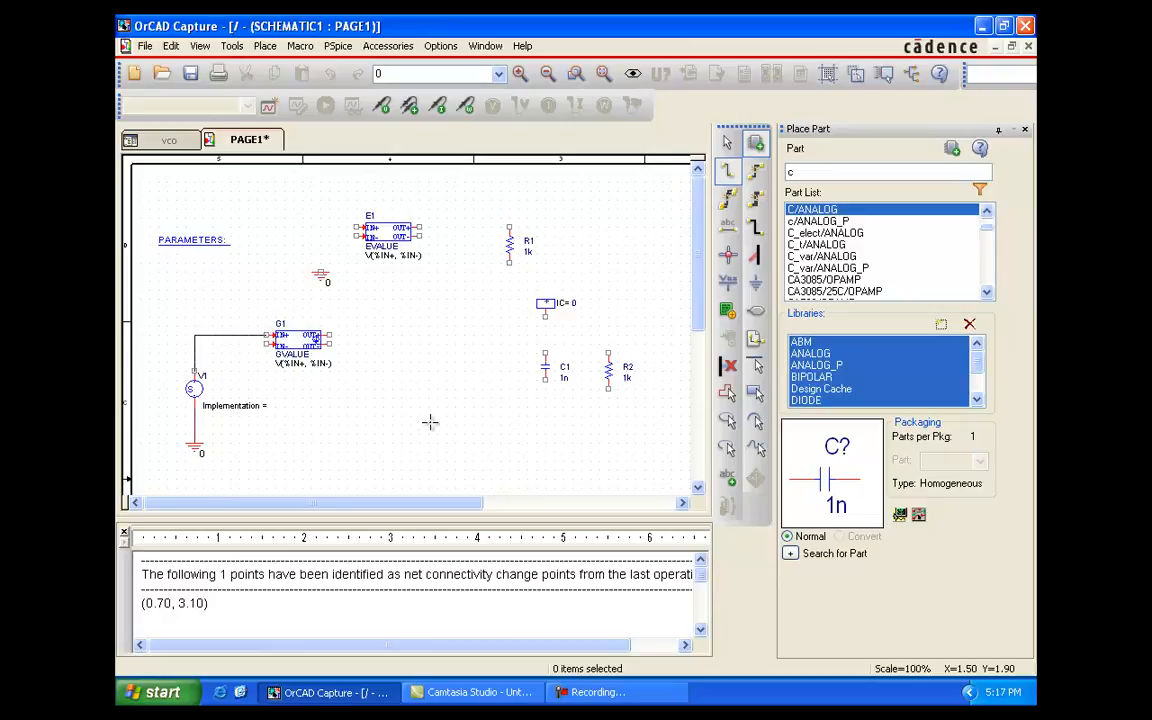
left_click(261, 350)
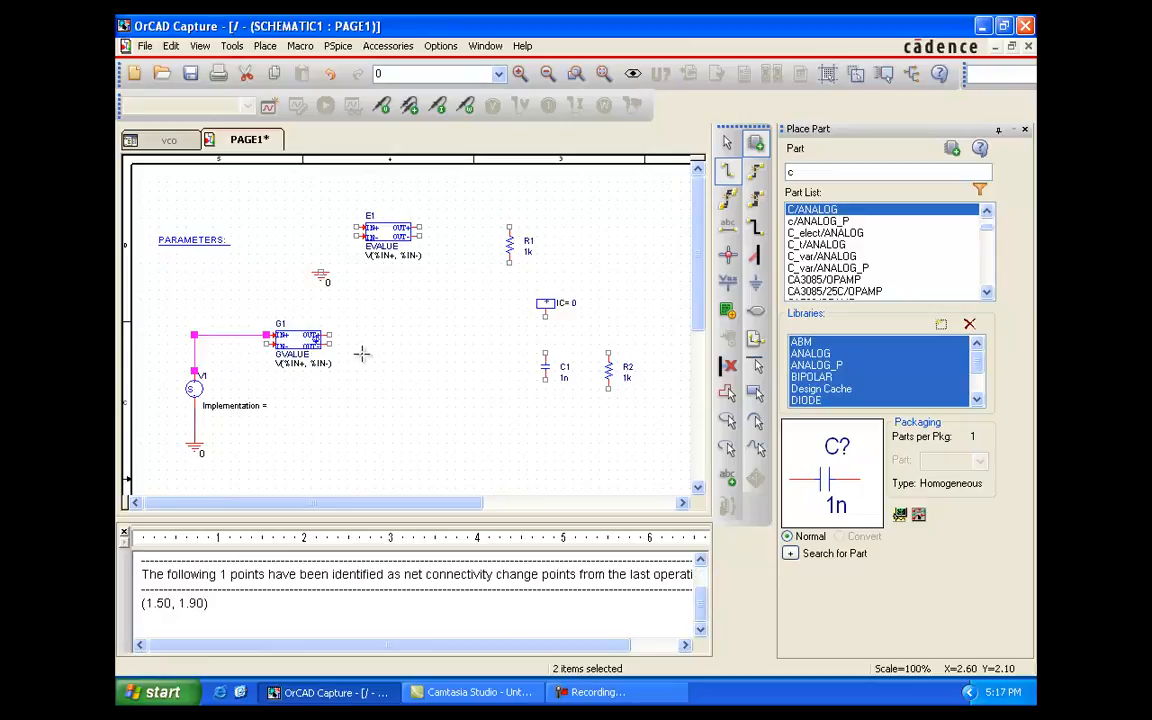
- Wire the GVALUE block's OUT- pin to the upper ends of capacitor C1 and resistor R2
left_click(330, 342)
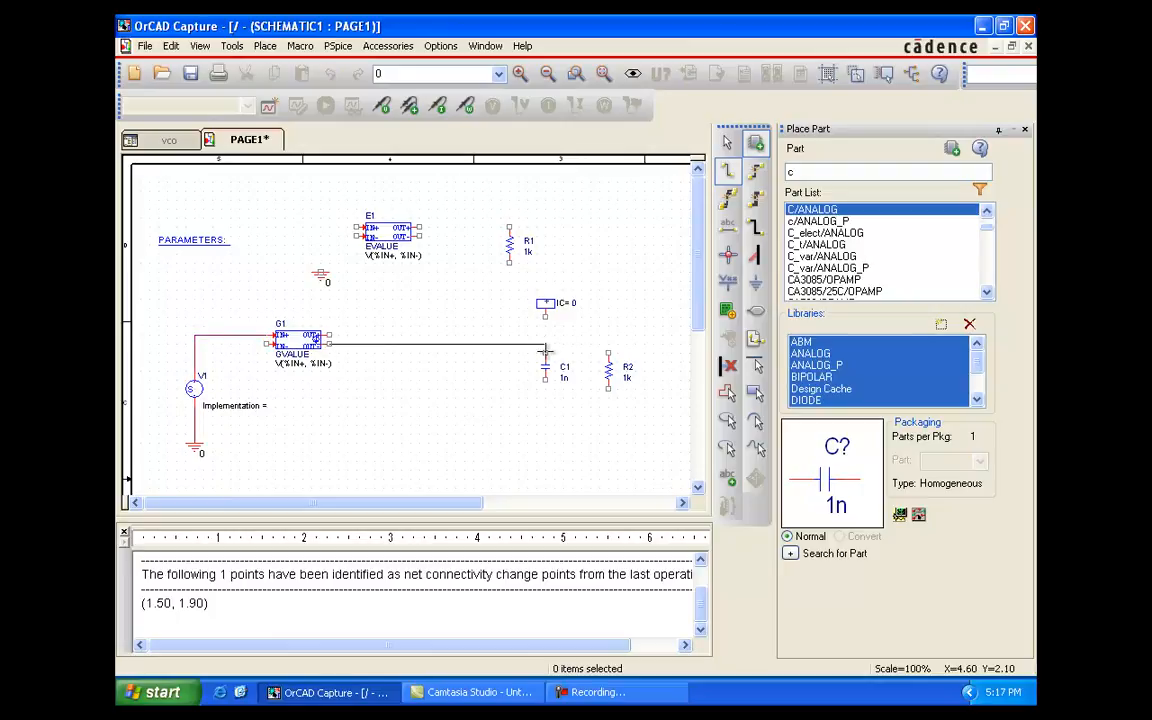
left_click(547, 350)
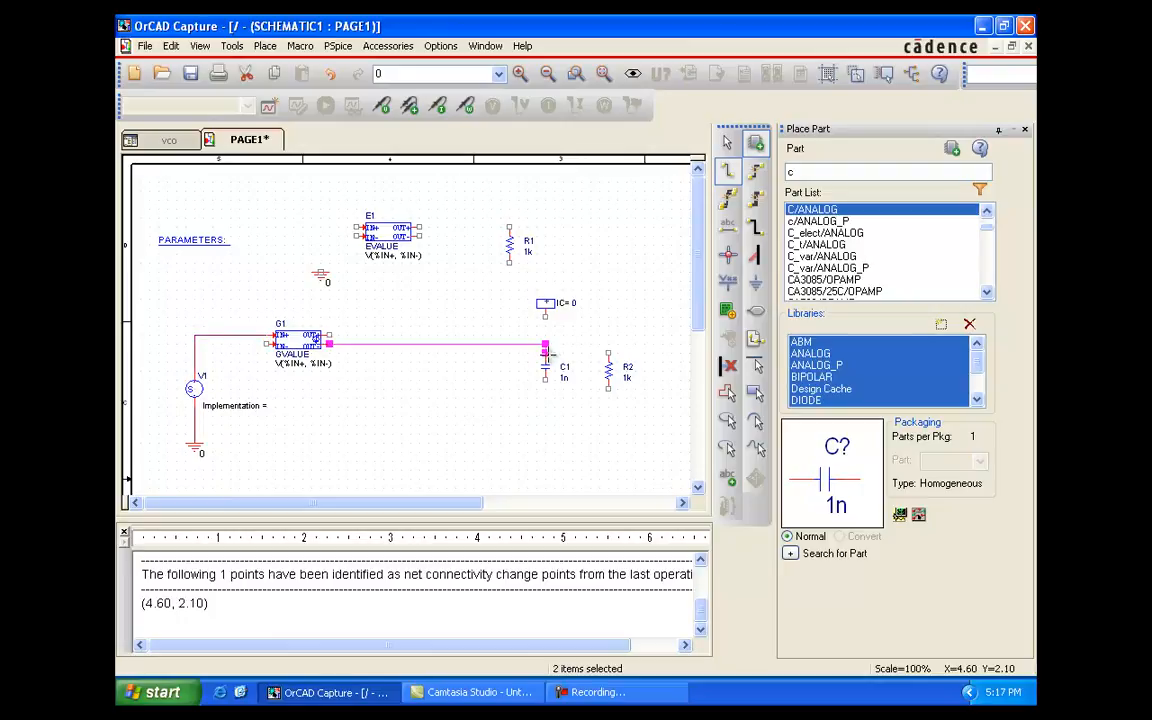
left_click(546, 344)
left_click(608, 347)
- Wire the lower ends of R2 and C1 to the VSTIM source's ground, and connect the IC1 part to the node above C1
left_click(608, 393)
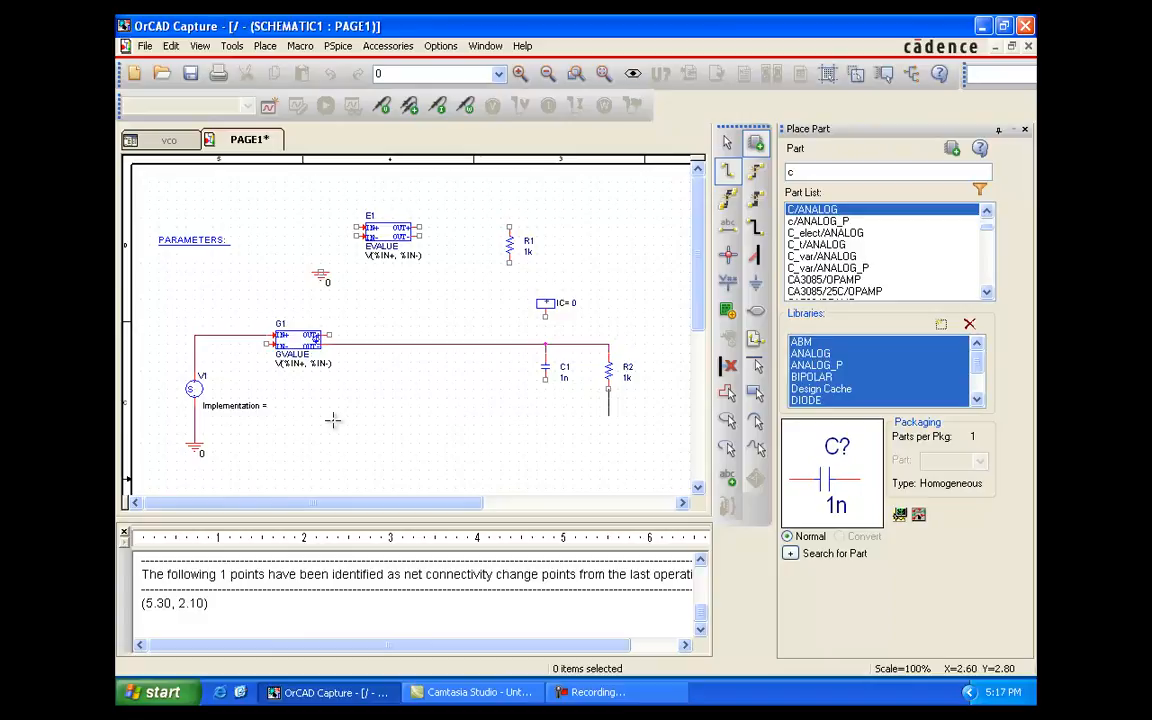
left_click(194, 433)
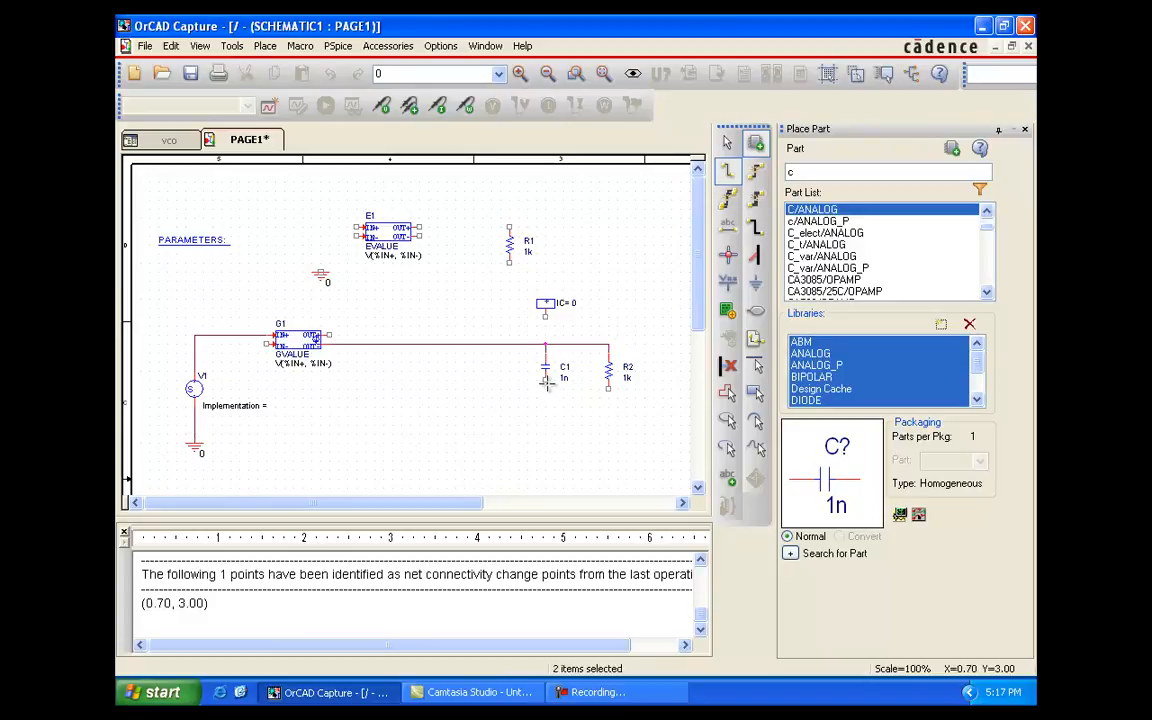
left_click(545, 381)
left_click(545, 434)
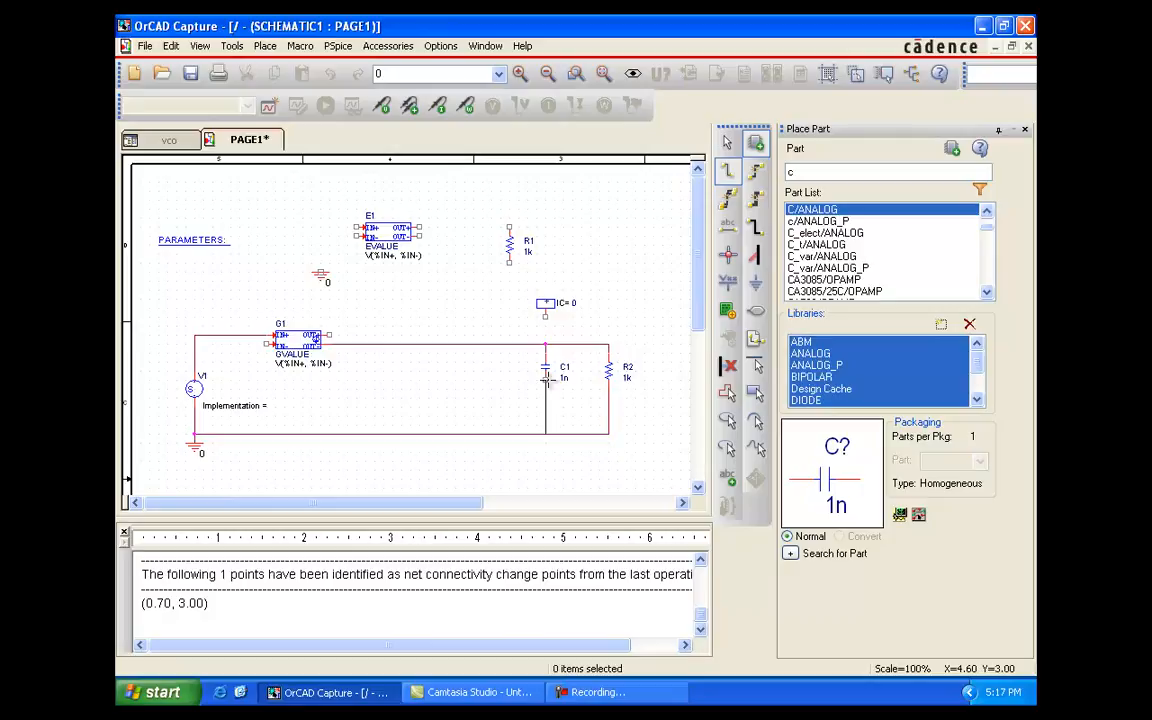
left_click(546, 321)
left_click(545, 343)
- Wire the GVALUE block's OUT+ and IN- pins down to the common ground line
left_click(328, 335)
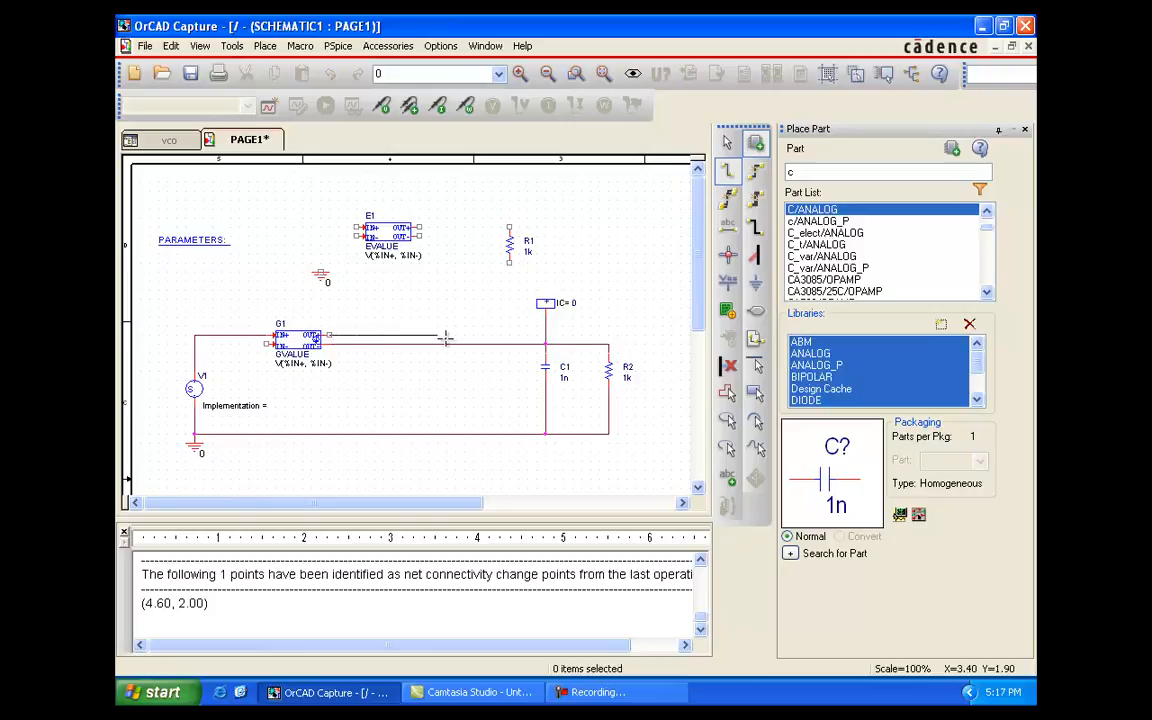
left_click(464, 433)
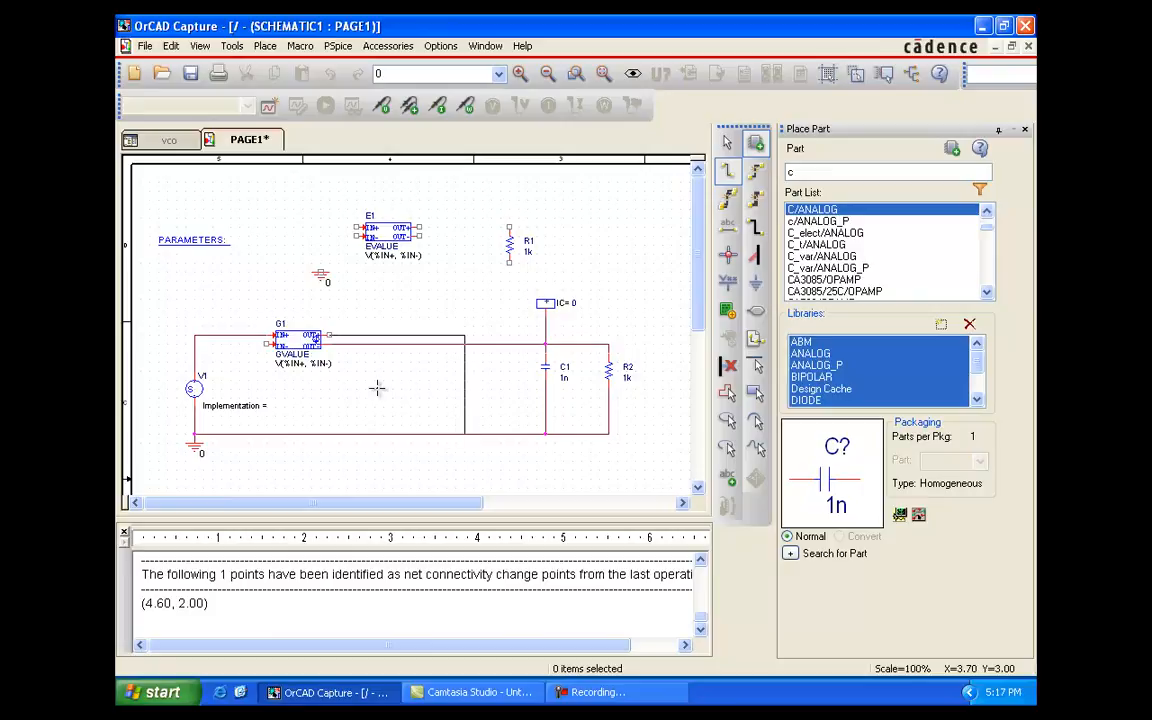
left_click(264, 344)
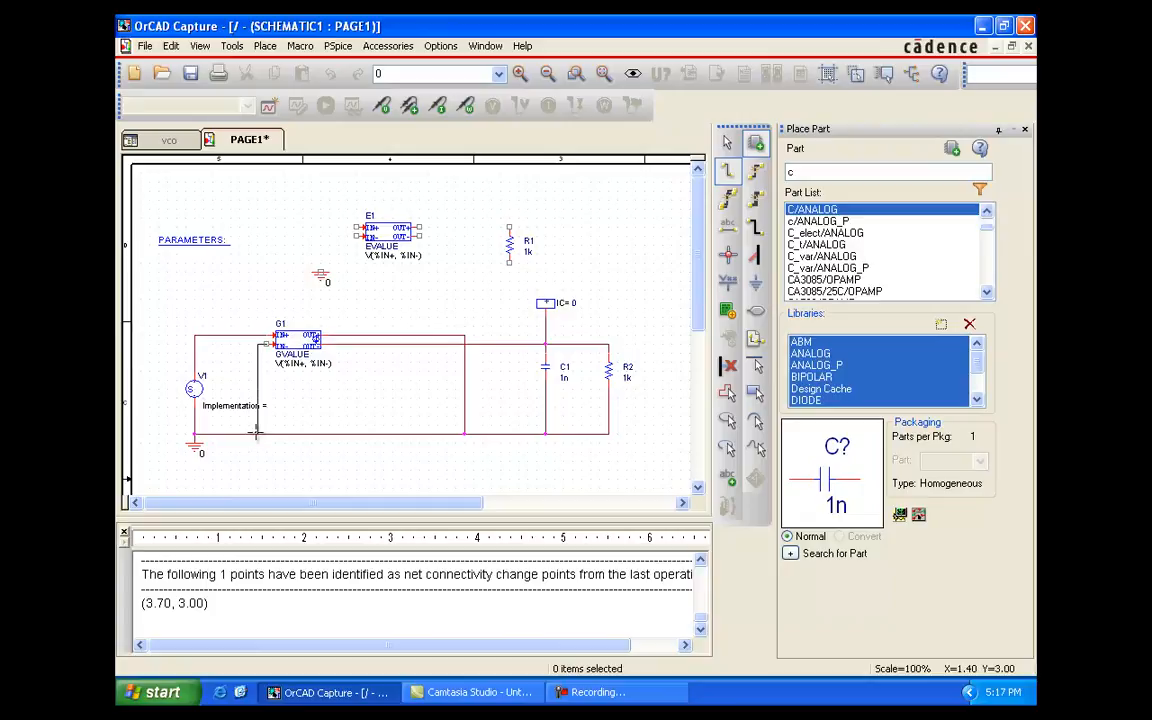
left_click(257, 433)
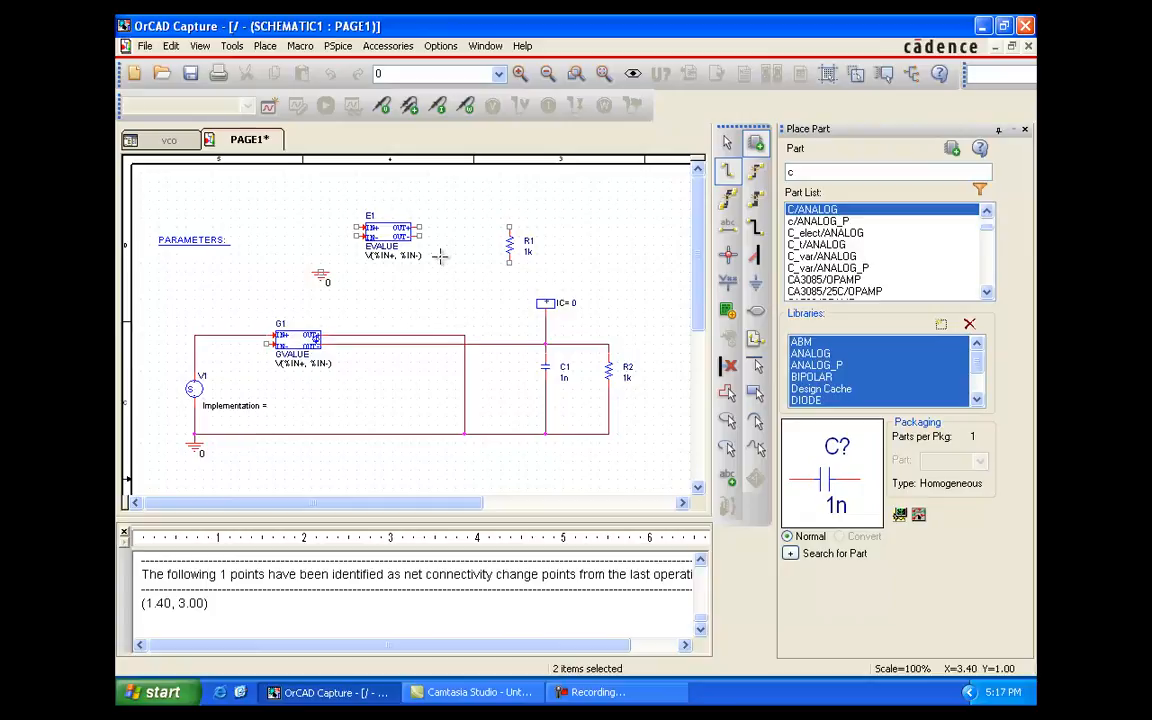
- Wire the EVALUE block's IN+ and IN- pins to the nearby ground, and its OUT+ pin to the upper end of R1
left_click(356, 228)
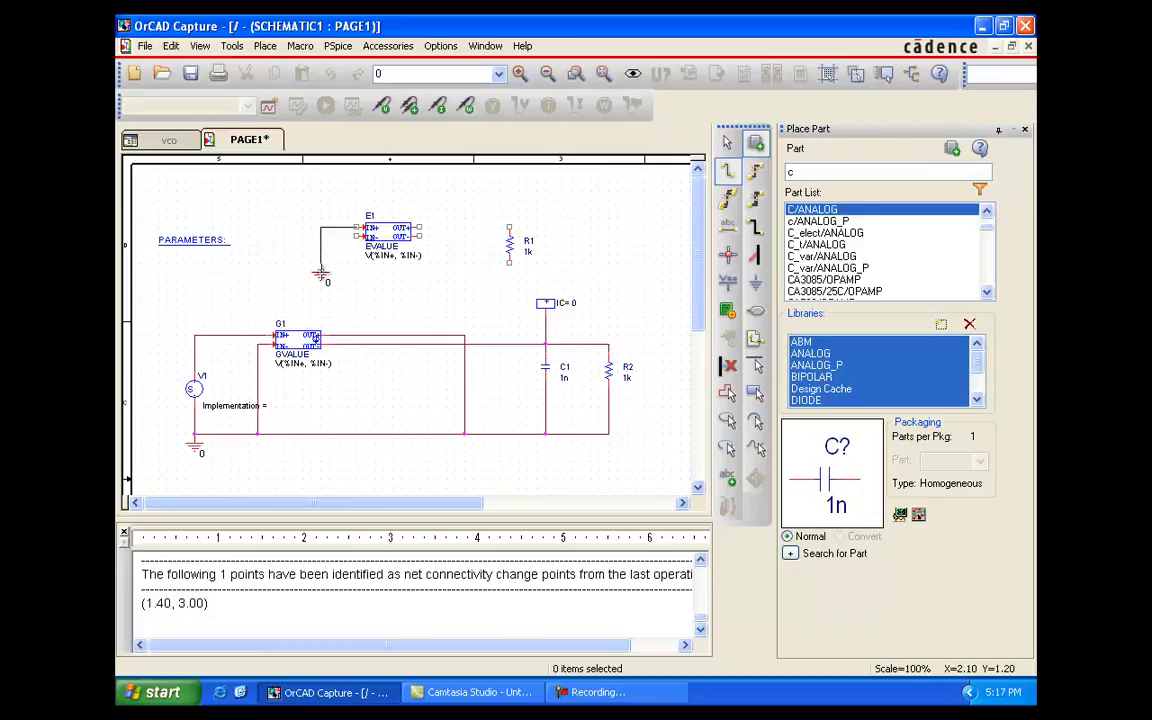
left_click(356, 230)
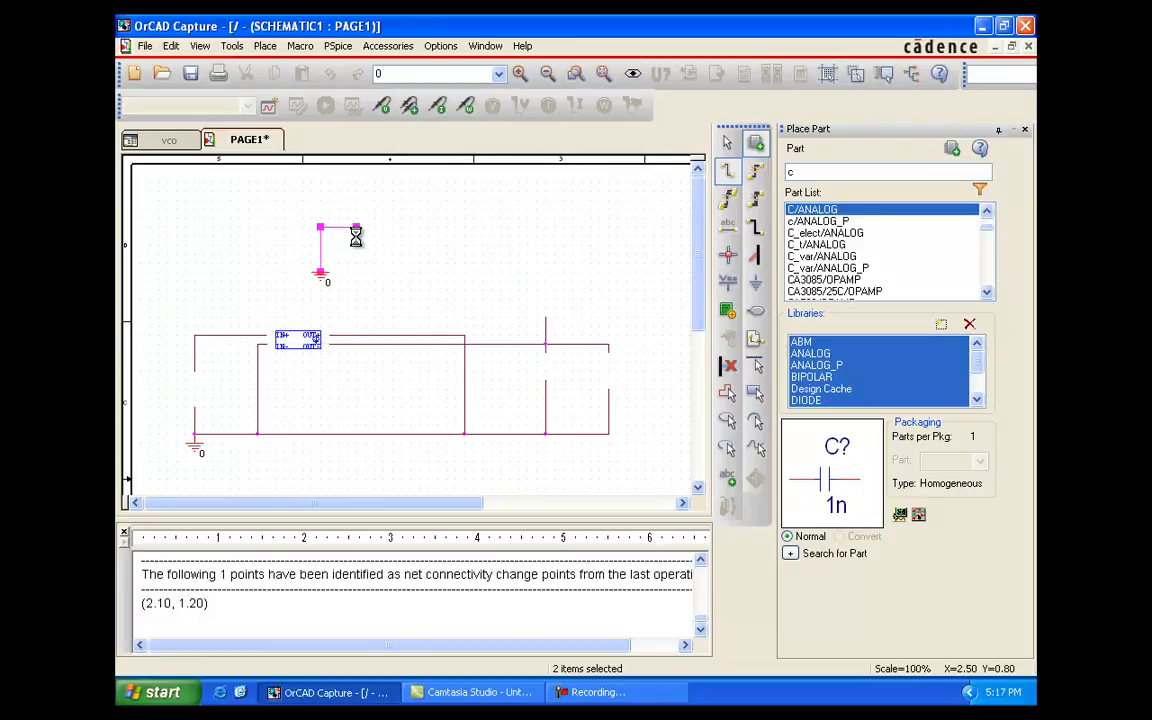
left_click(355, 236)
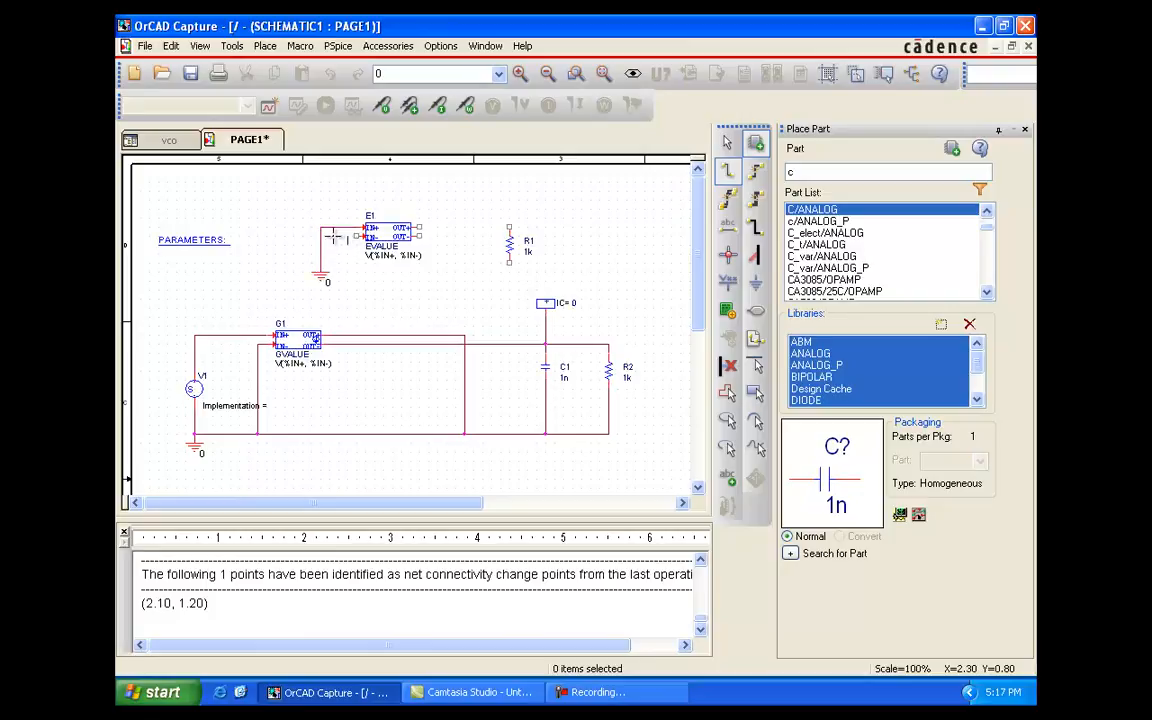
left_click(322, 235)
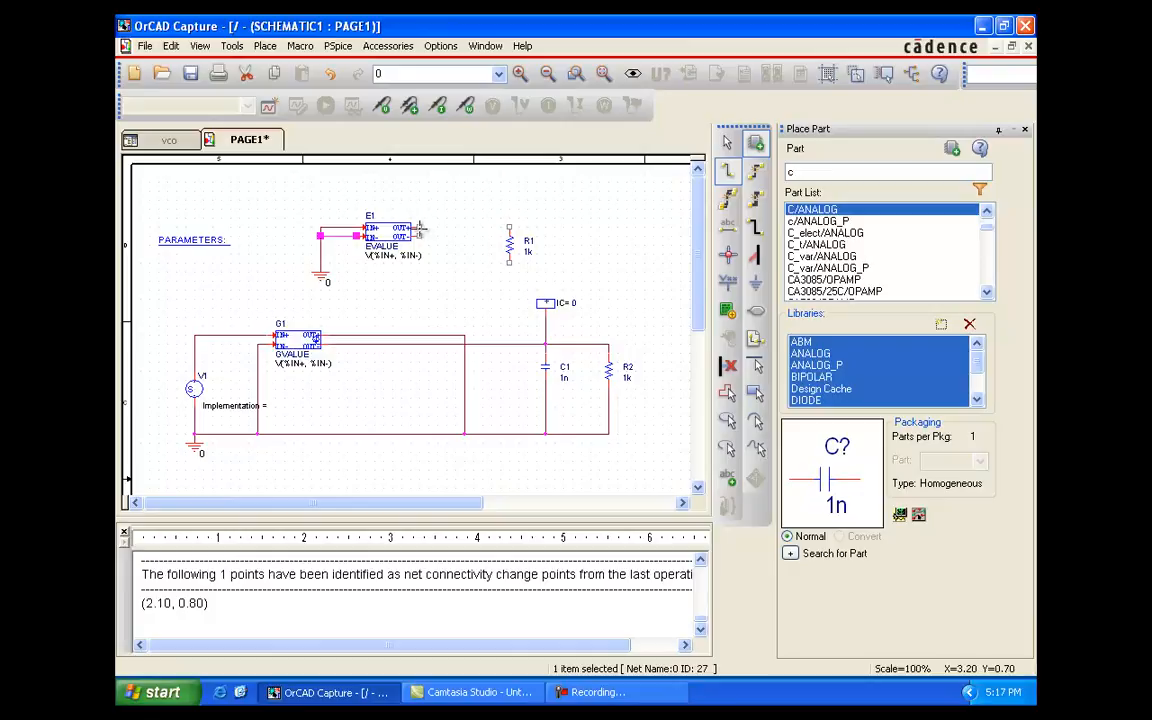
left_click(420, 229)
left_click(508, 228)
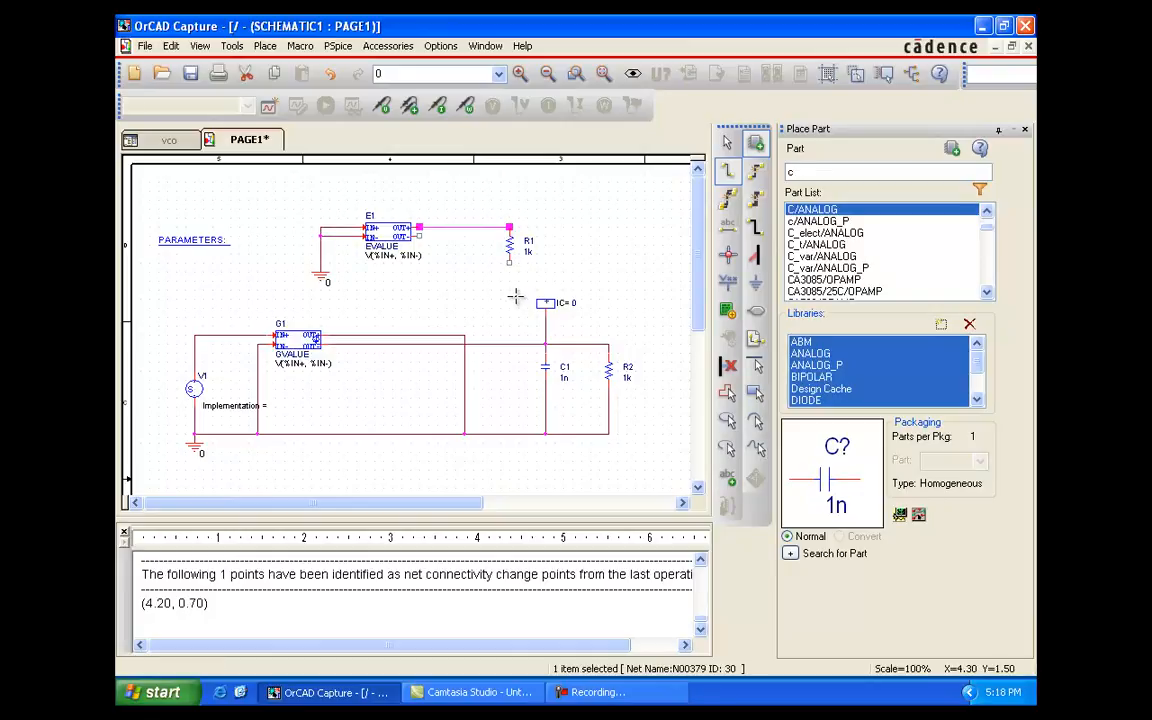
- Wire the lower end of R1 to the EVALUE block's ground, connect its OUT- pin to that wire, and save the page
left_click(510, 268)
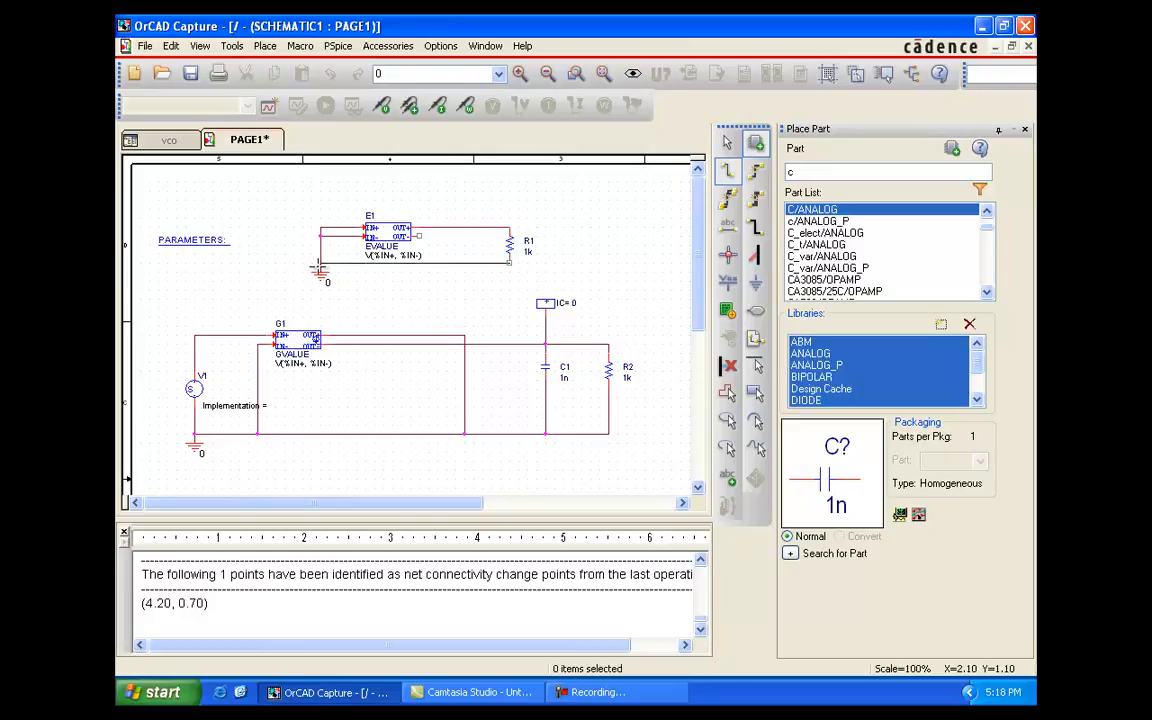
left_click(320, 265)
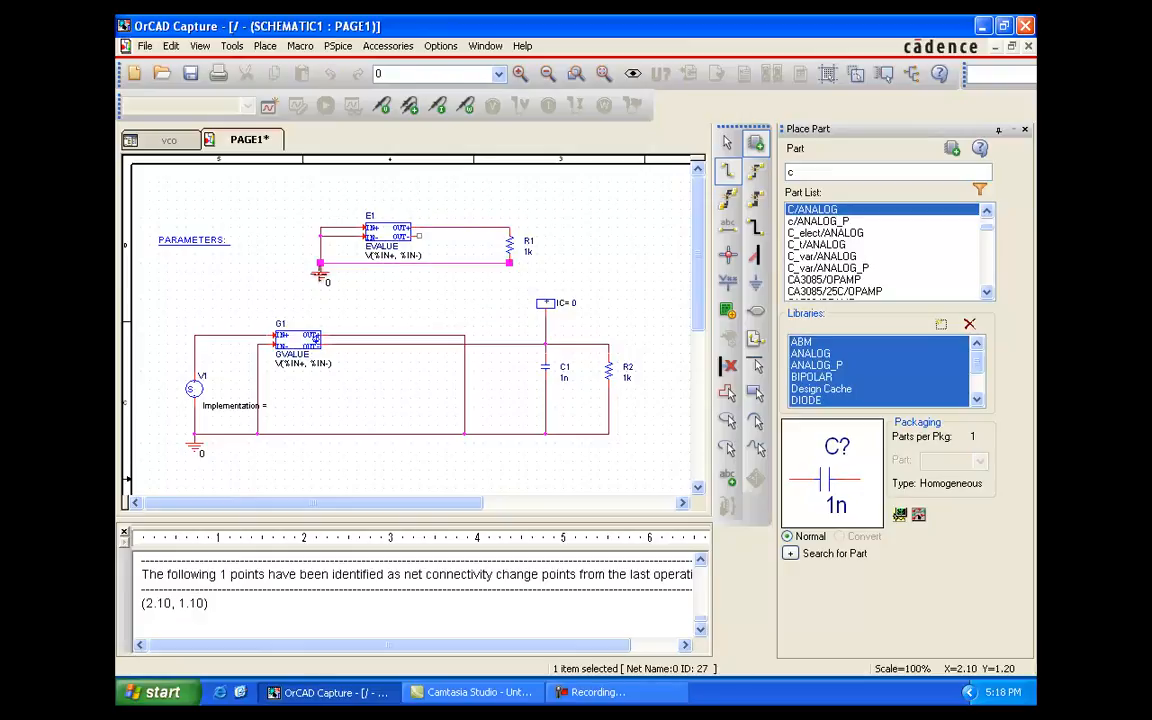
left_click(420, 237)
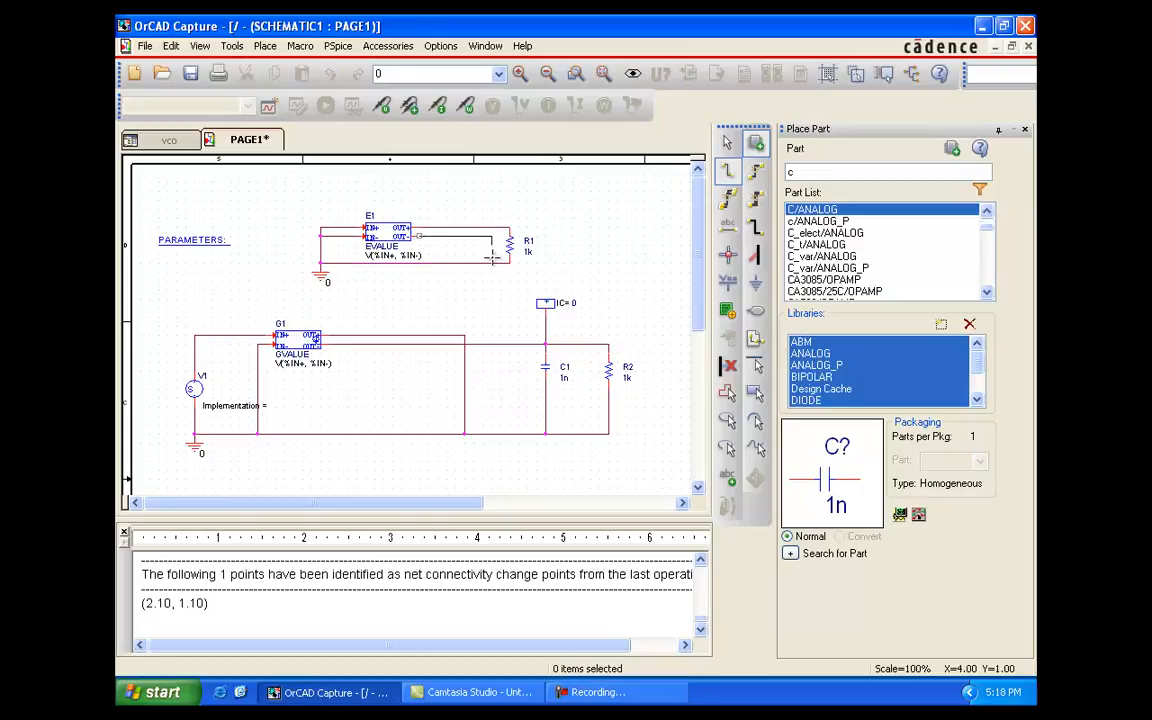
left_click(491, 264)
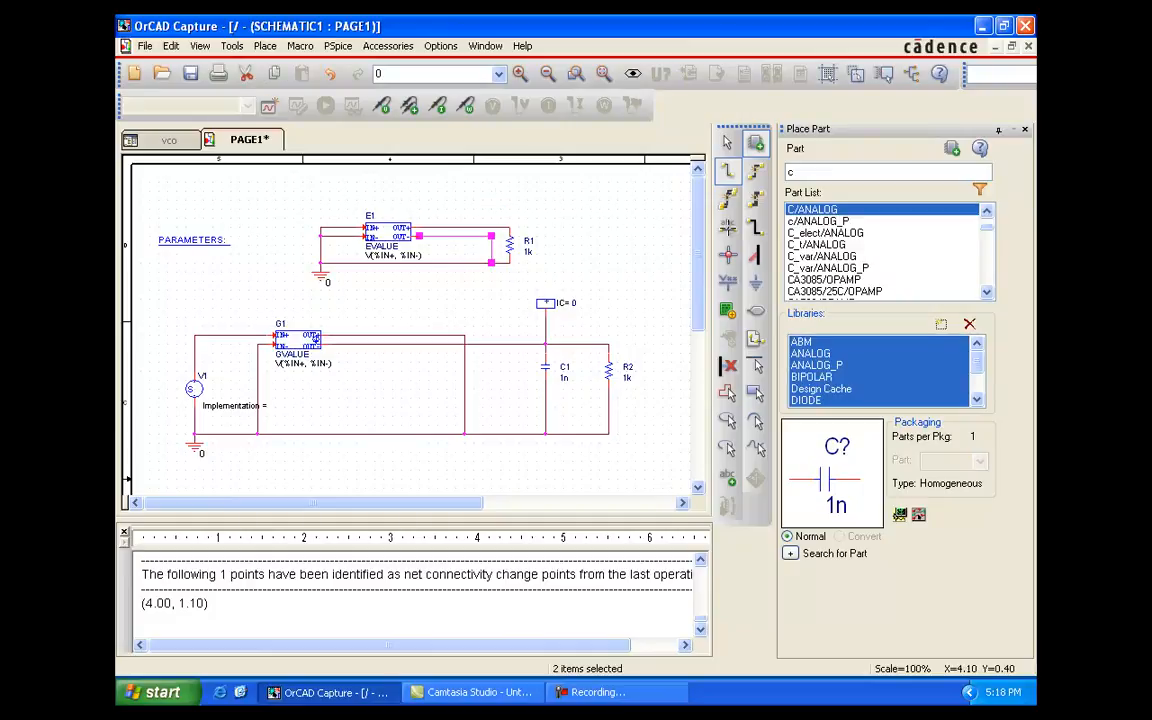
key("ctrl+s")
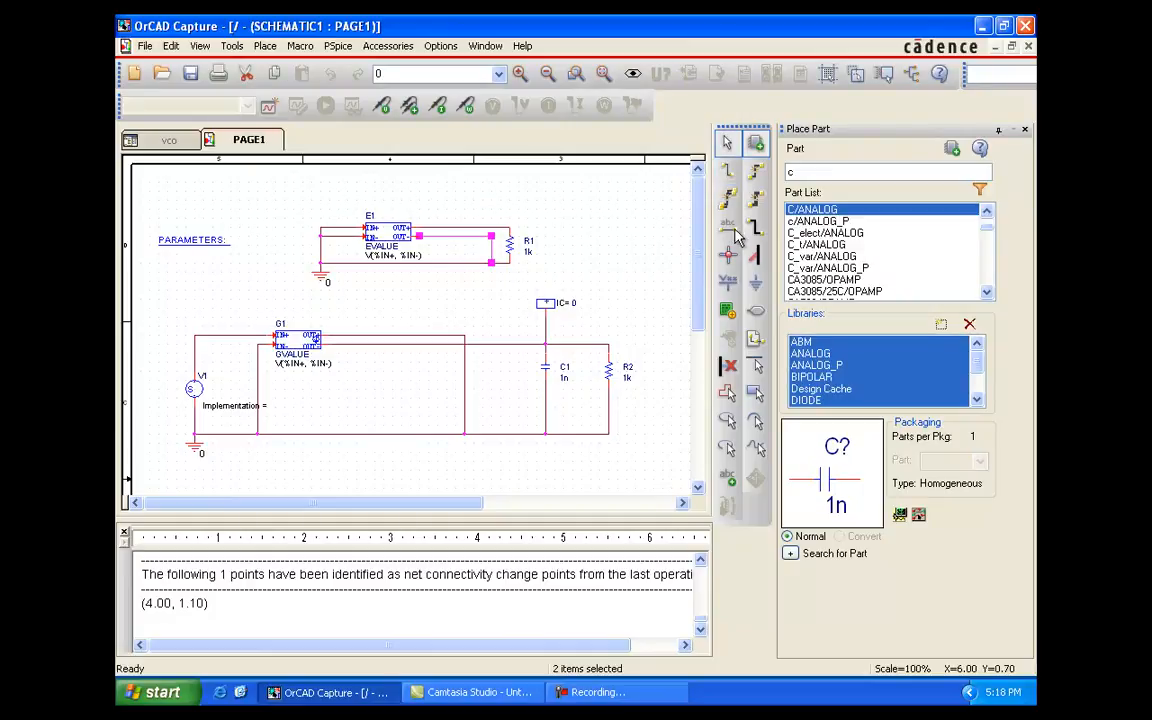
- Place the net alias CTRL on the wire between the VSTIM source and the GVALUE block's IN+ pin
key("n")
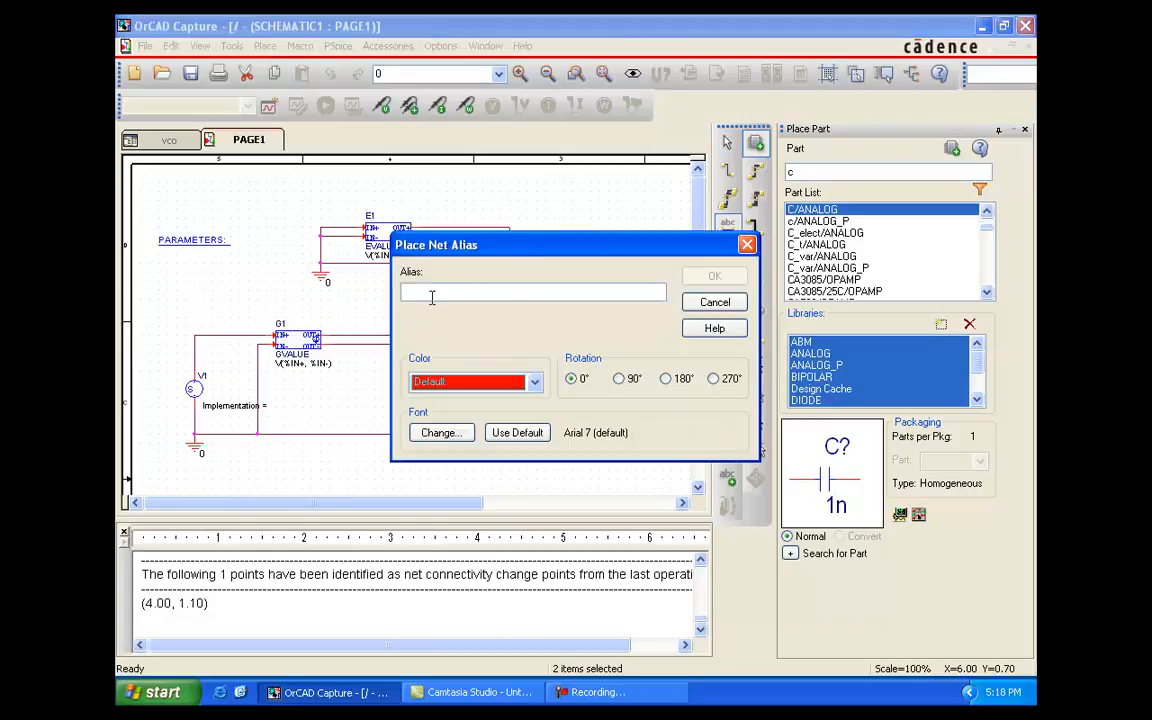
type("CTRL")
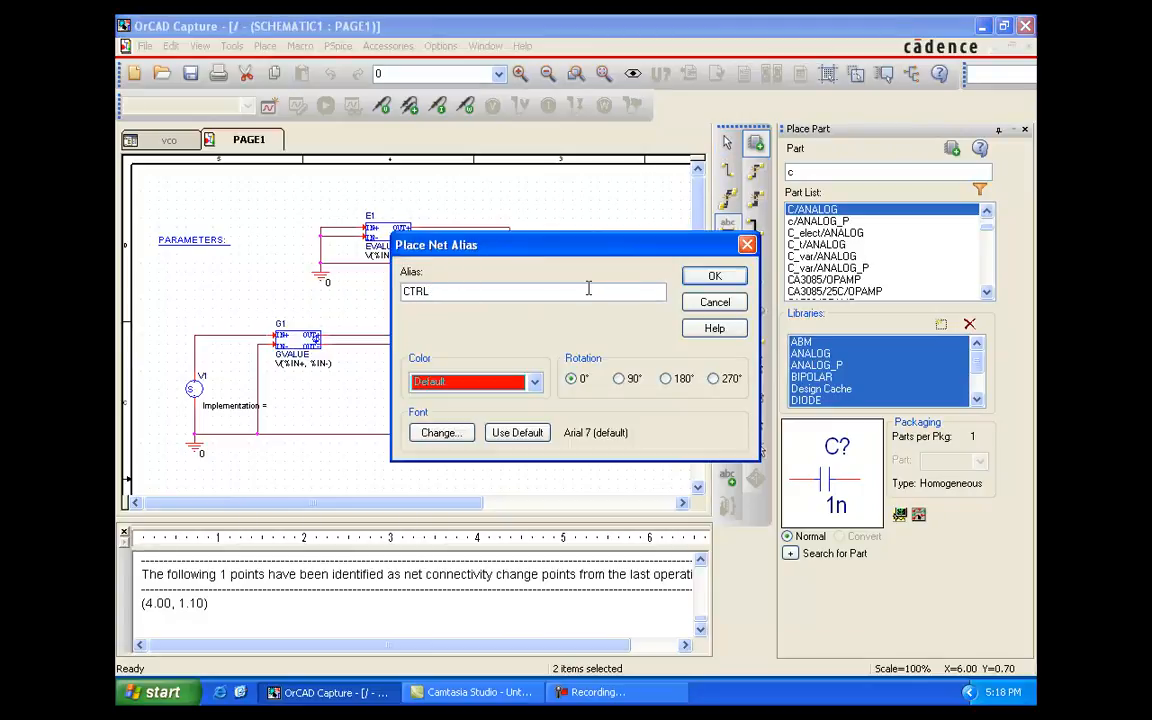
left_click(714, 276)
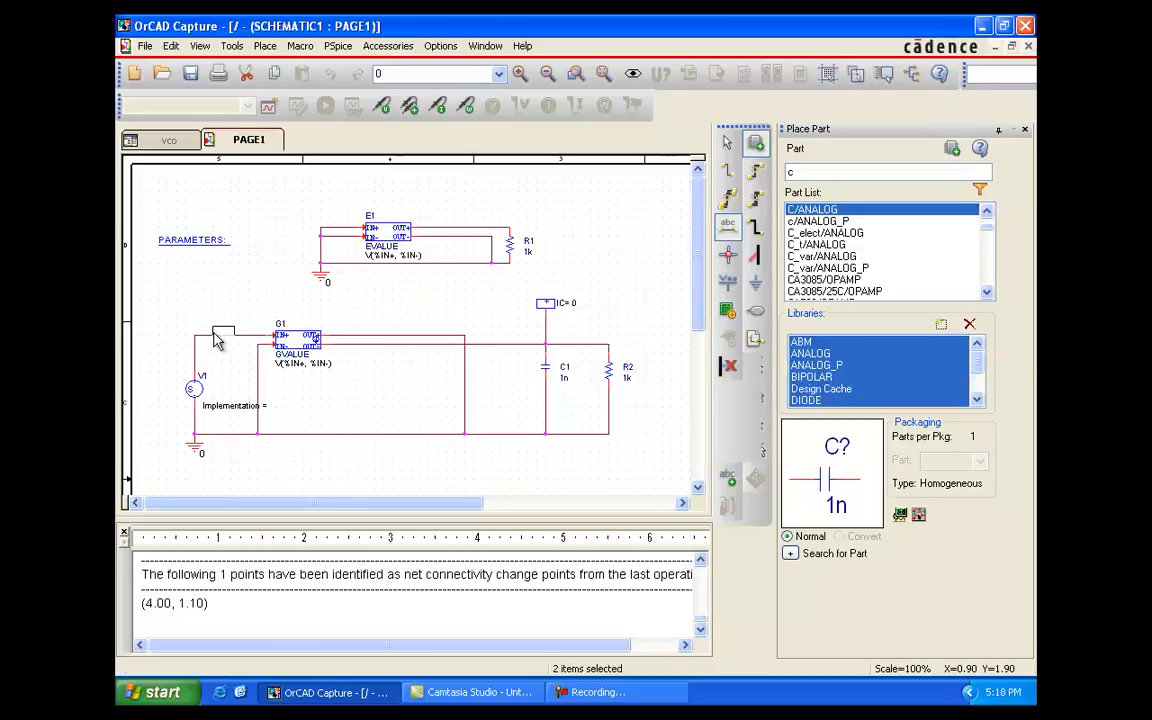
left_click(208, 336)
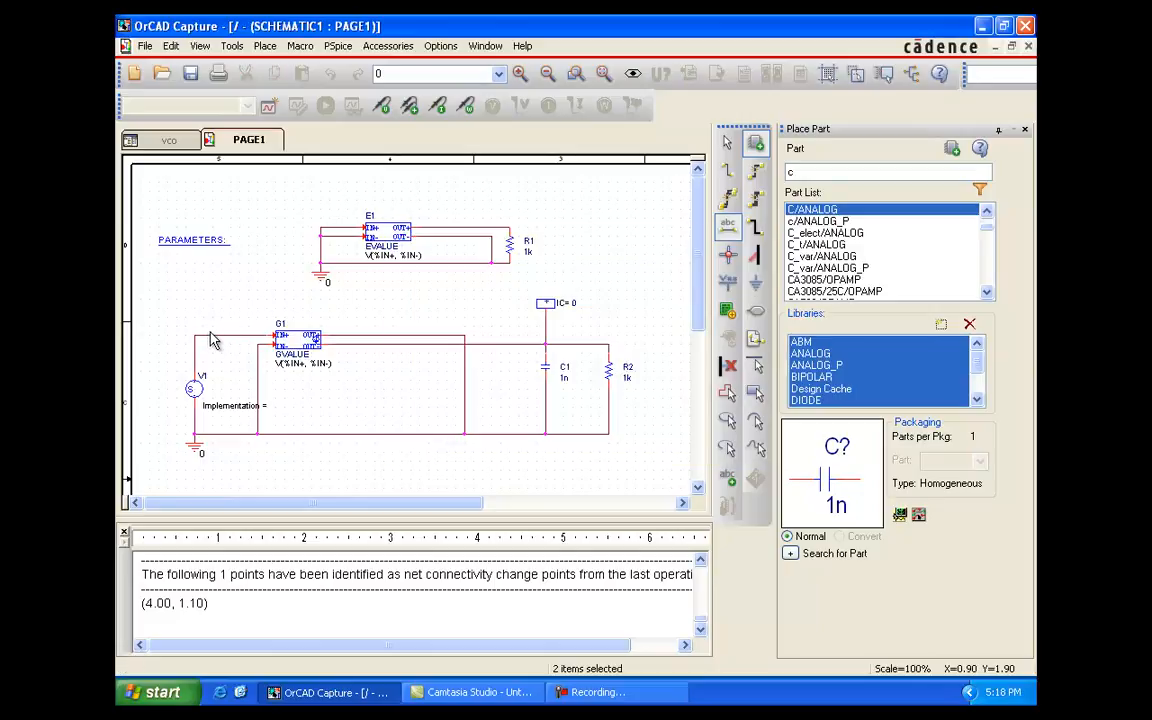
left_click(211, 330)
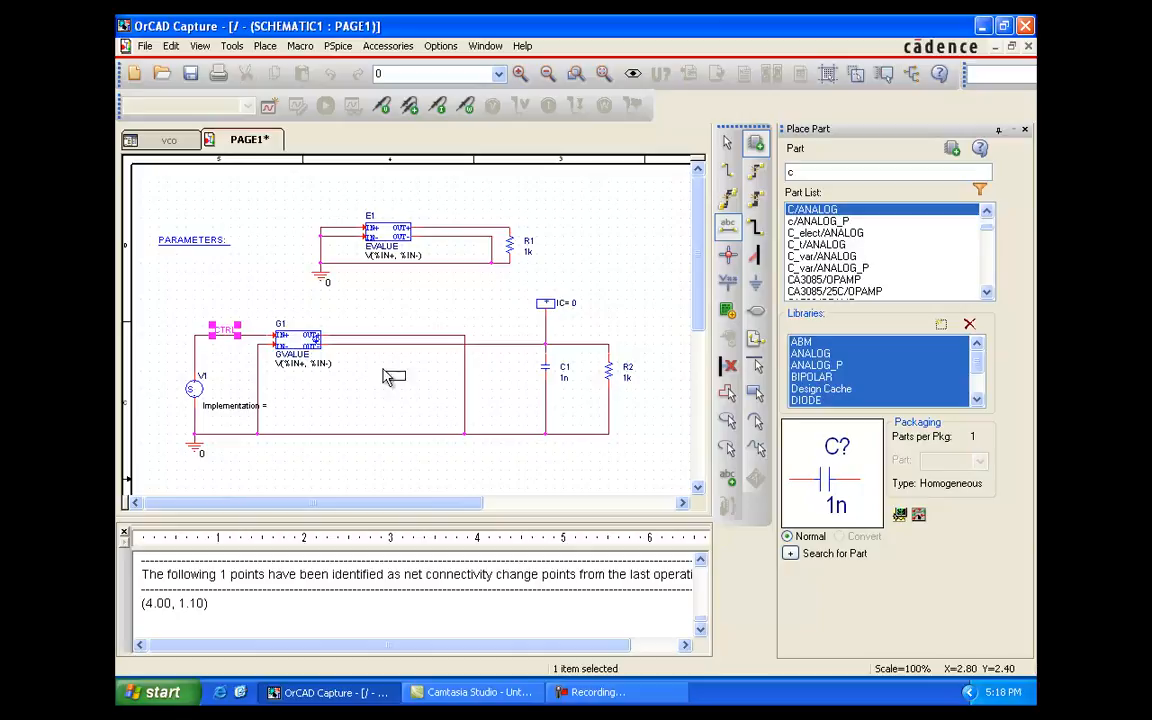
- Place the net alias INT on the wire above R2 and OUT1 on the EVALUE output wire above R1
left_click(733, 231)
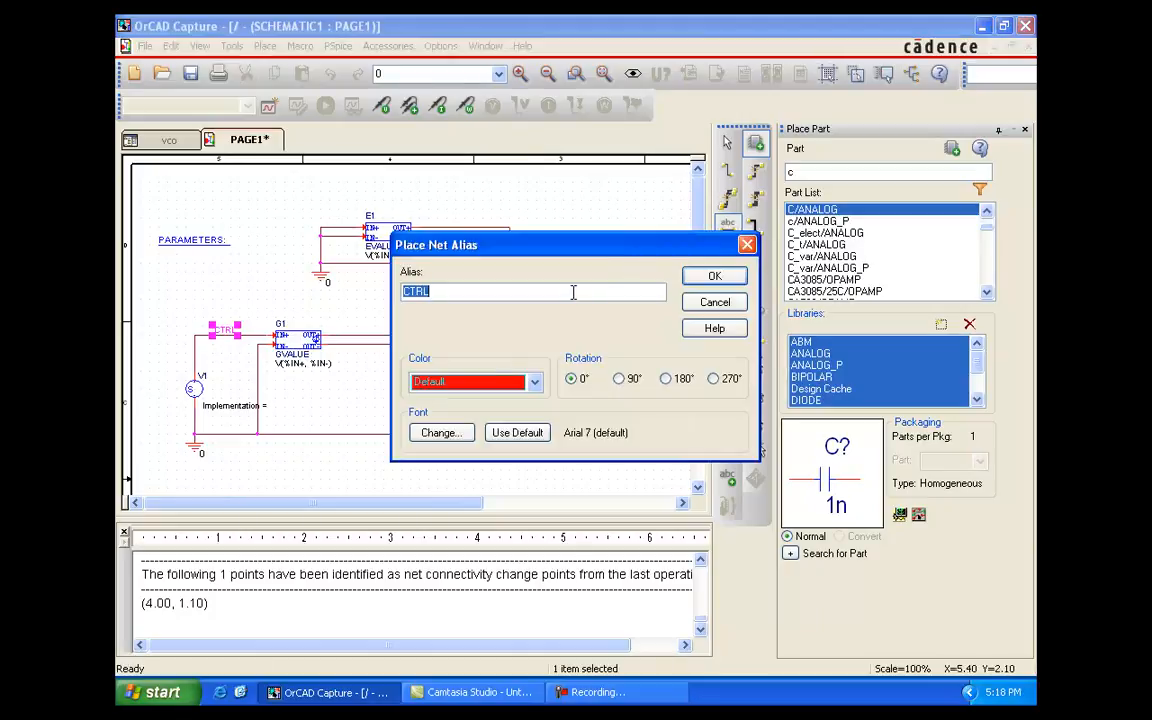
type("INT")
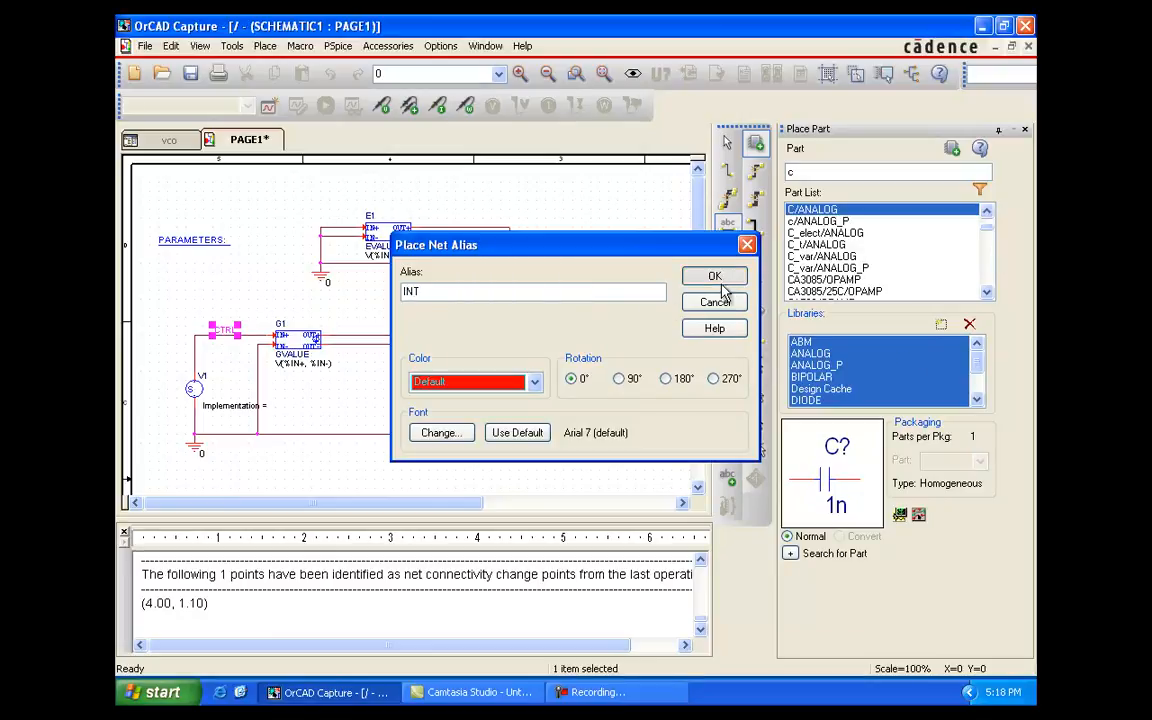
left_click(720, 281)
left_click(603, 345)
left_click(722, 228)
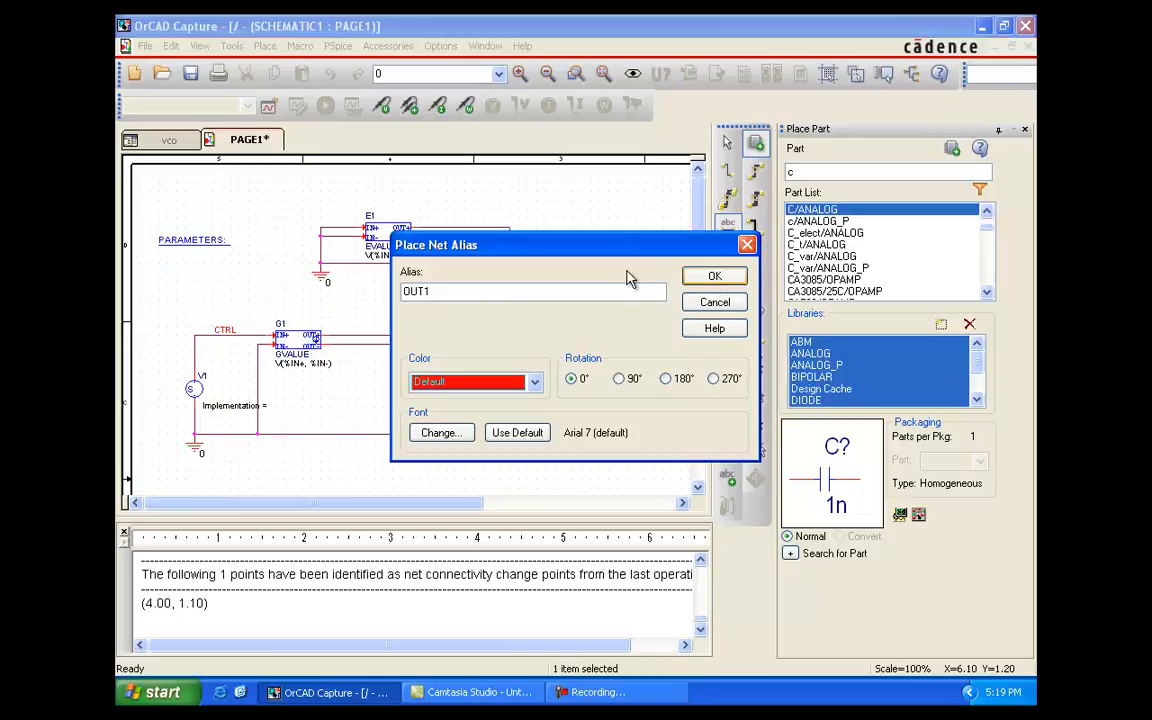
key("Return")
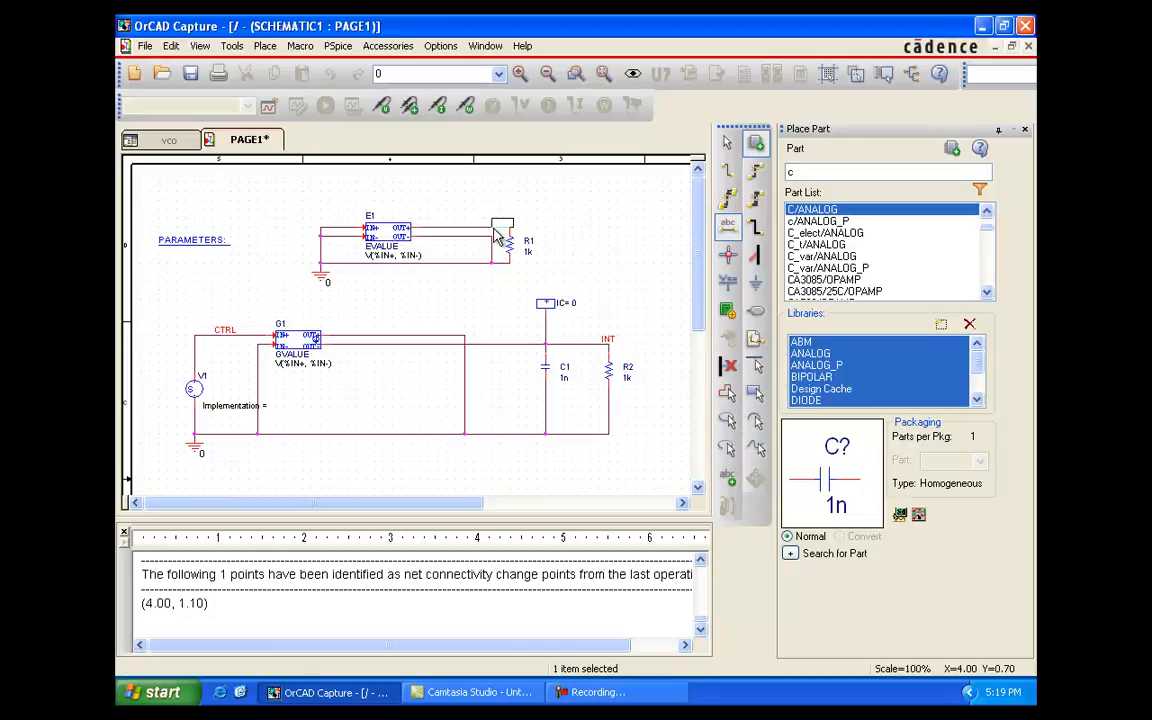
left_click(492, 217)
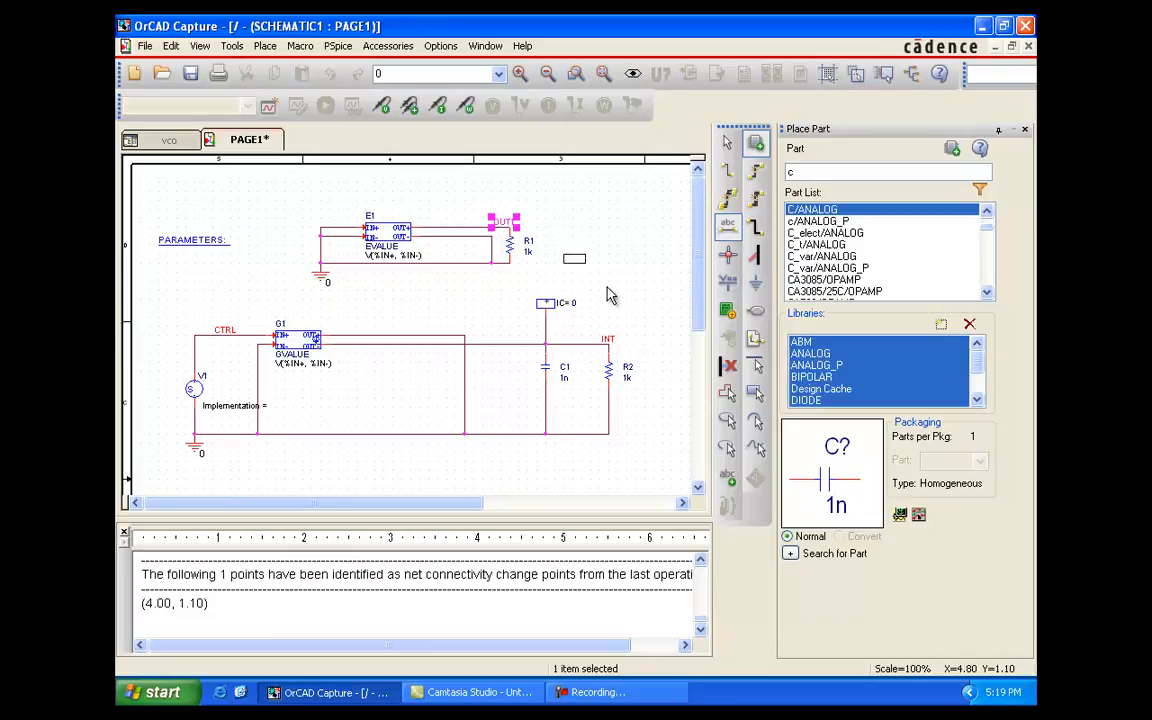
key("Escape")
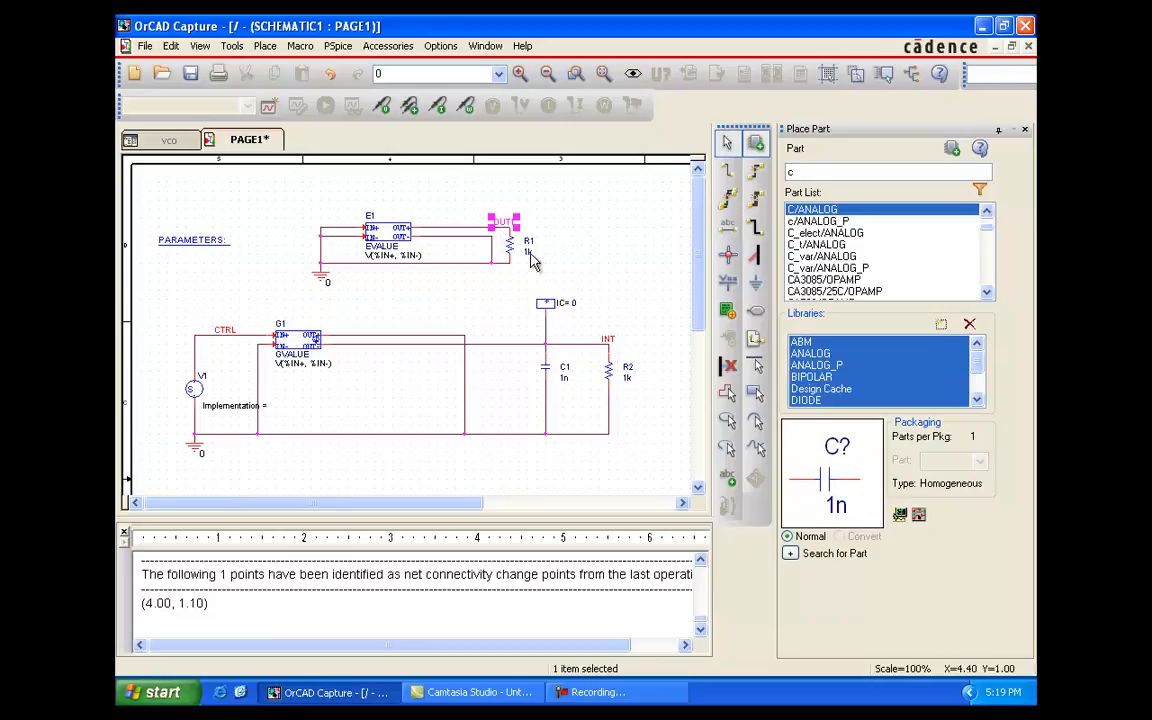
- Set the values of resistors R1 and R2 to 1g each
double_click(529, 252)
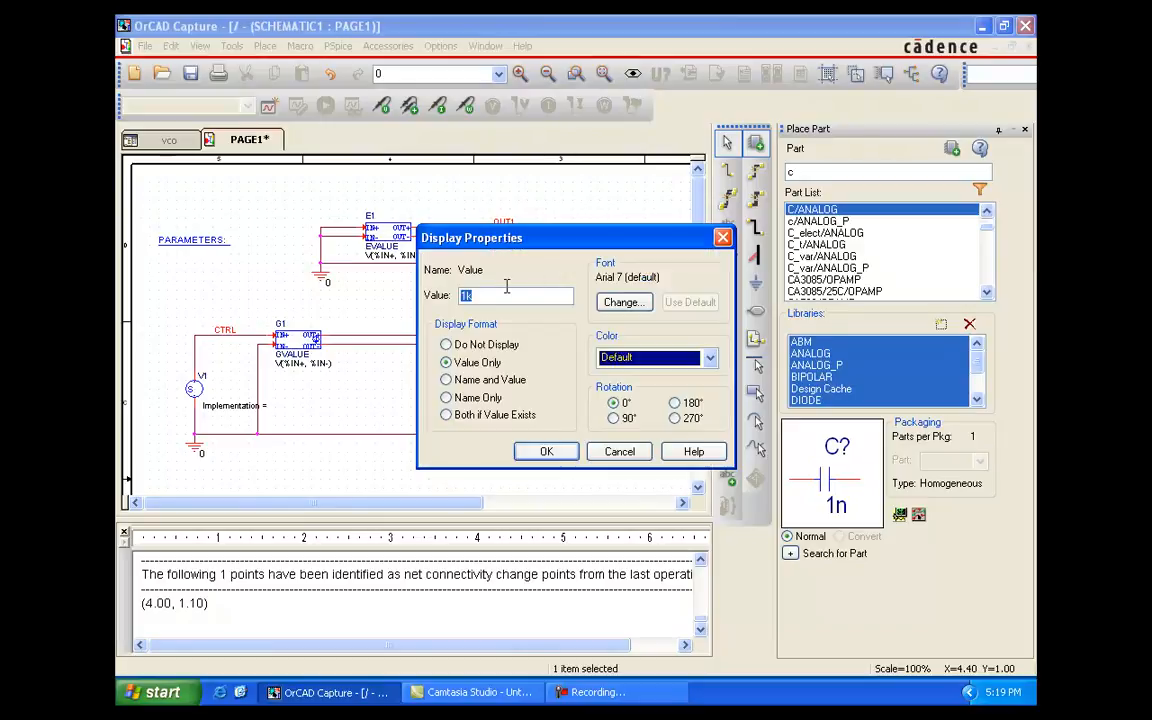
type("1g")
left_click(546, 451)
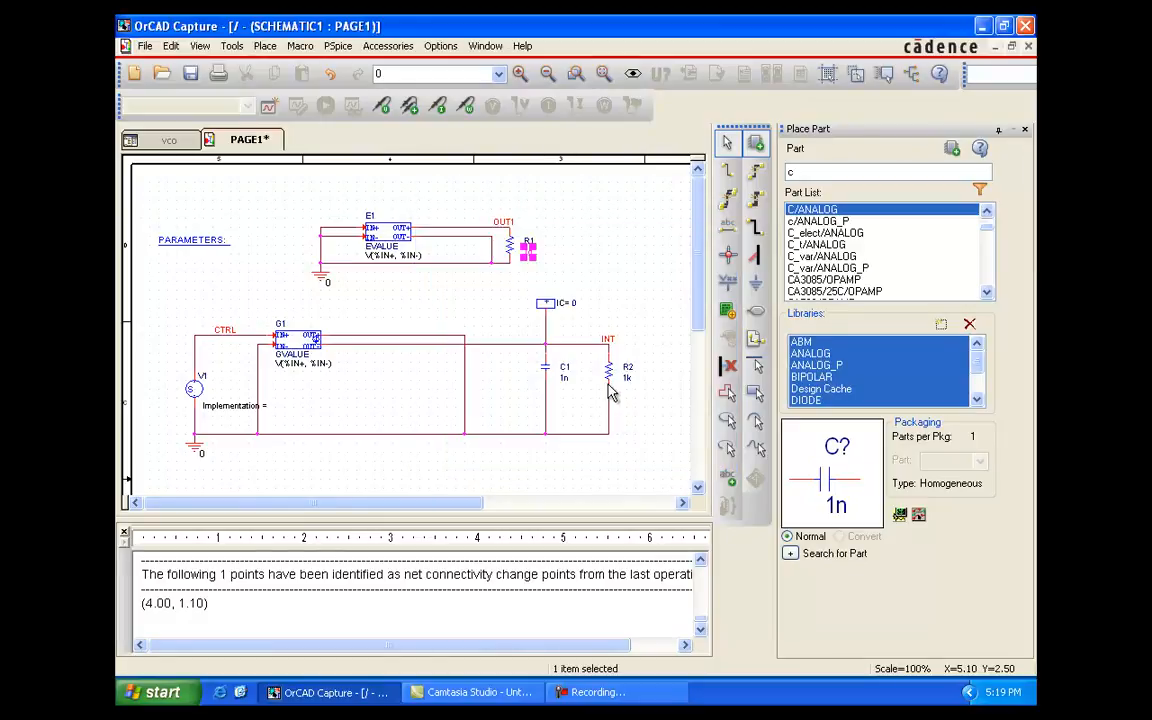
left_click(629, 381)
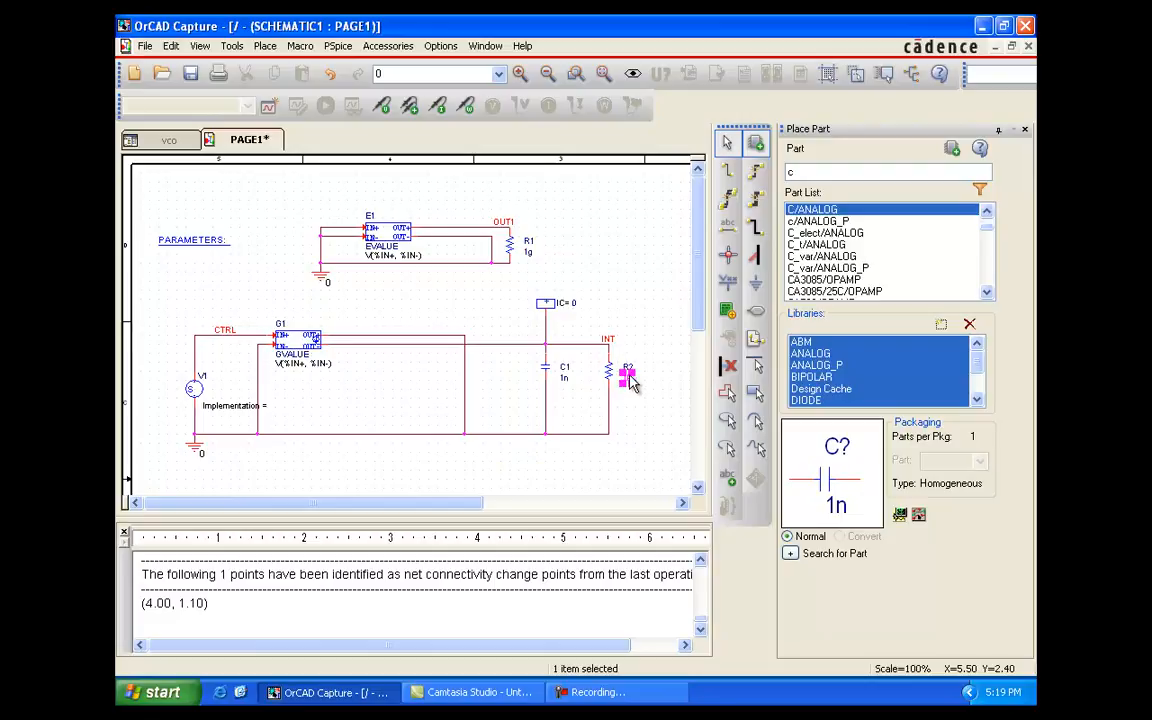
double_click(629, 381)
type("1g")
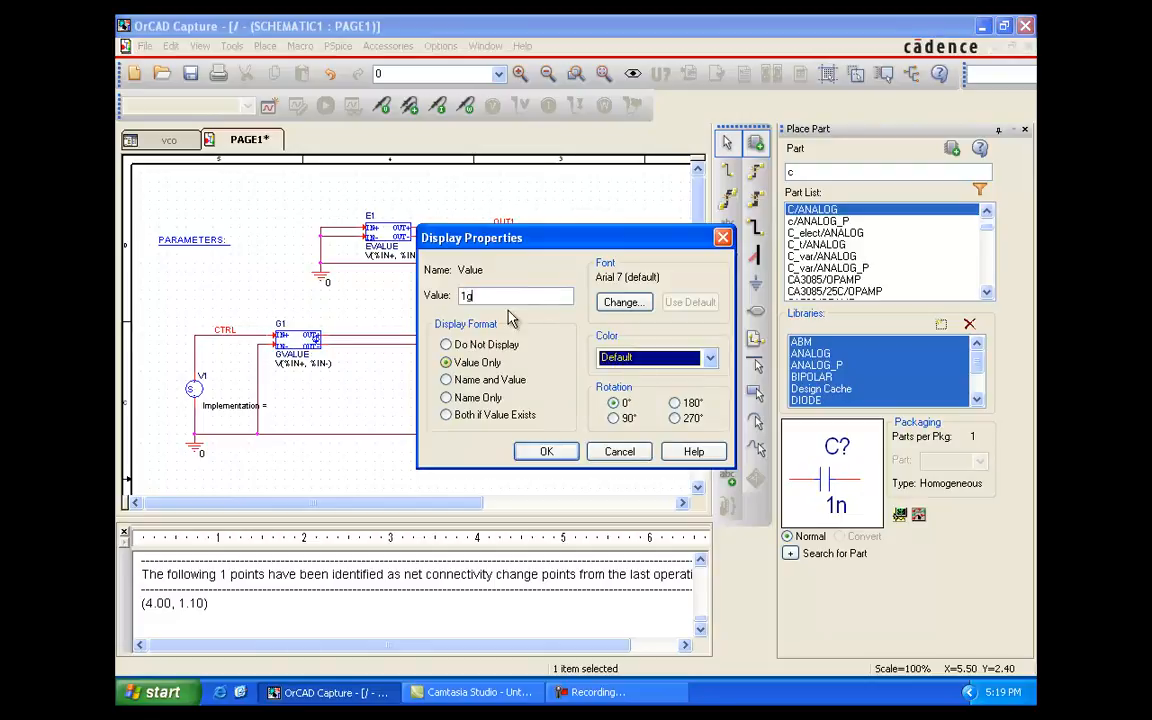
left_click(540, 451)
- Set the value of capacitor C1 to 1u
left_click(564, 378)
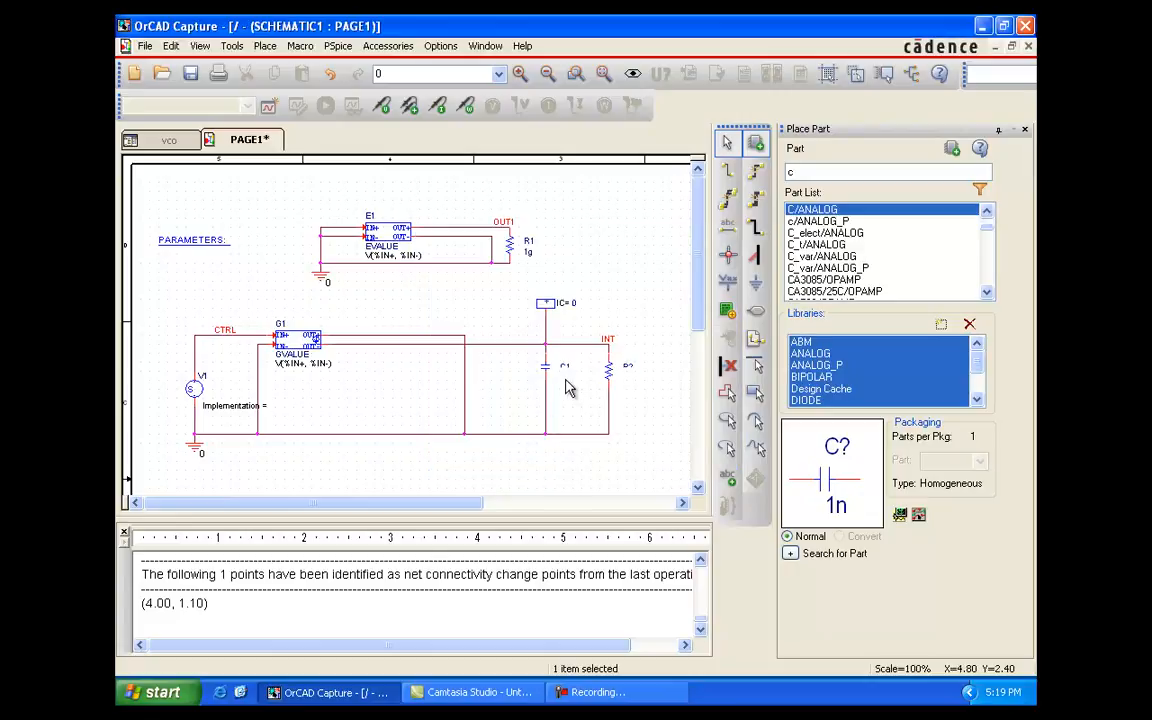
double_click(564, 378)
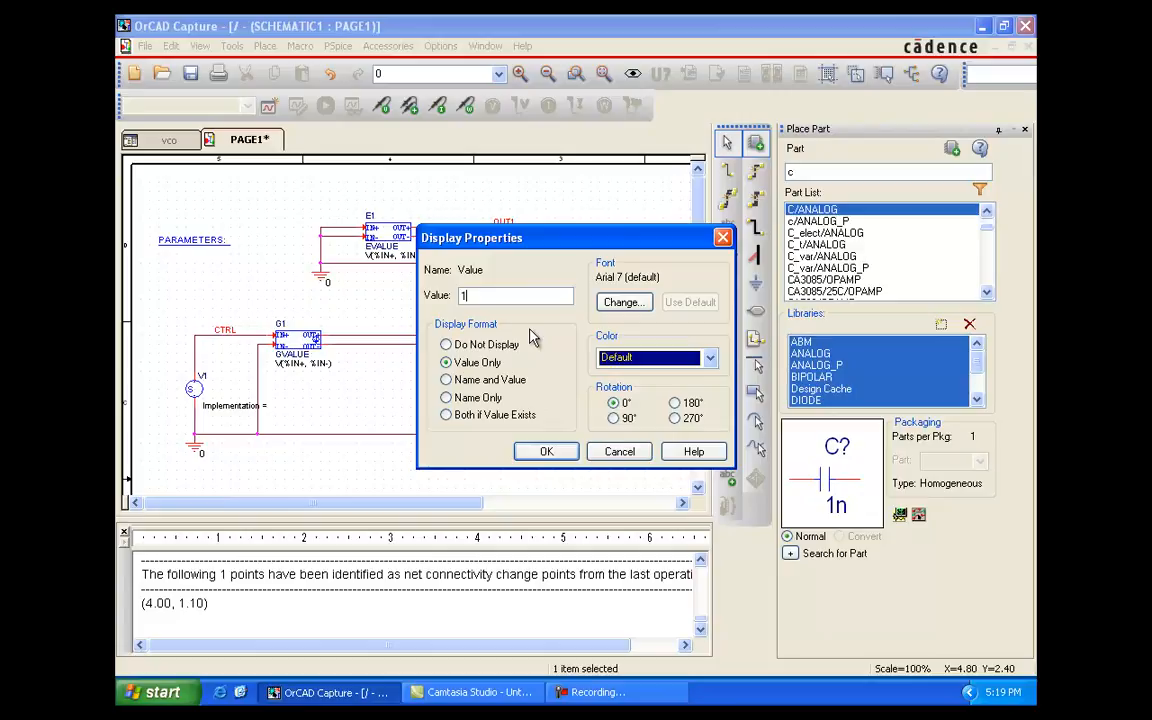
type("1u")
left_click(548, 452)
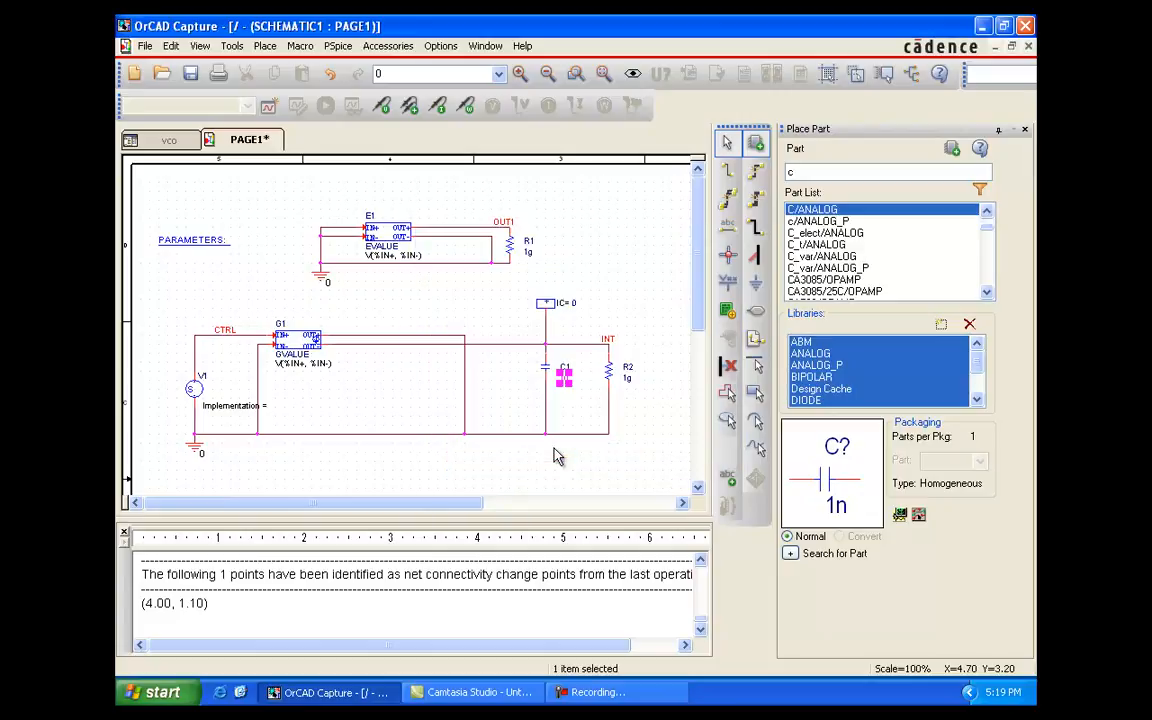
- Set the EVALUE block's expression to sin(twopi*(fc*time+v(int)))
double_click(395, 258)
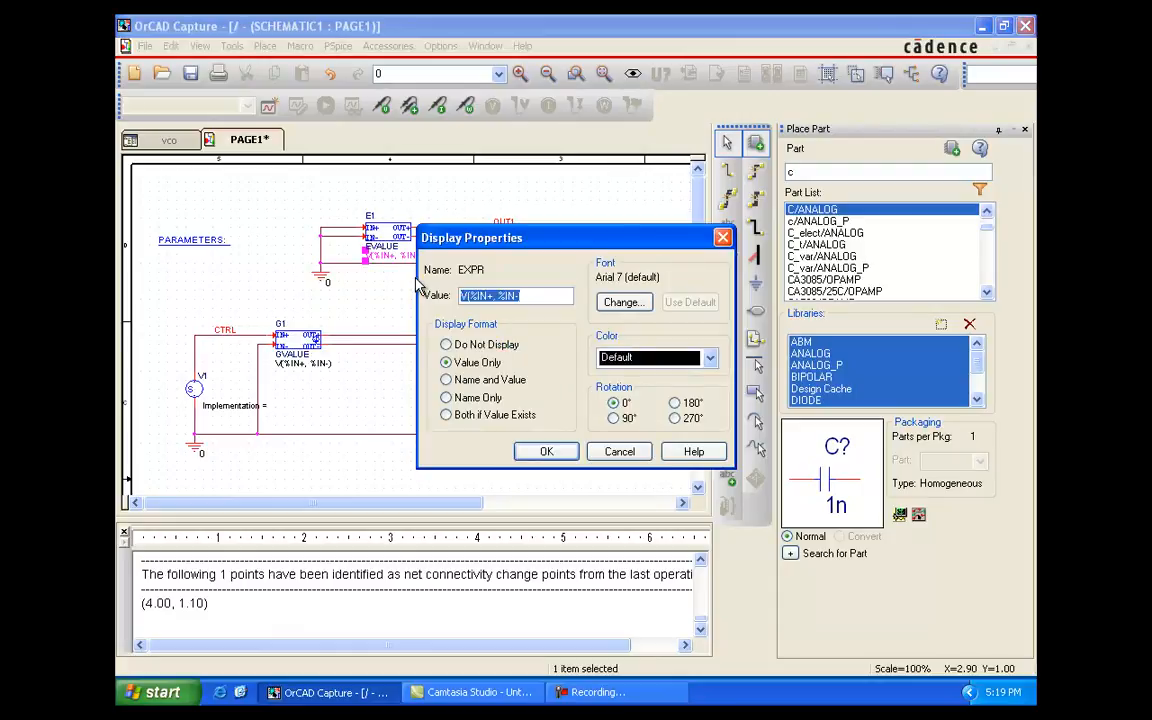
type("sin(twopi")
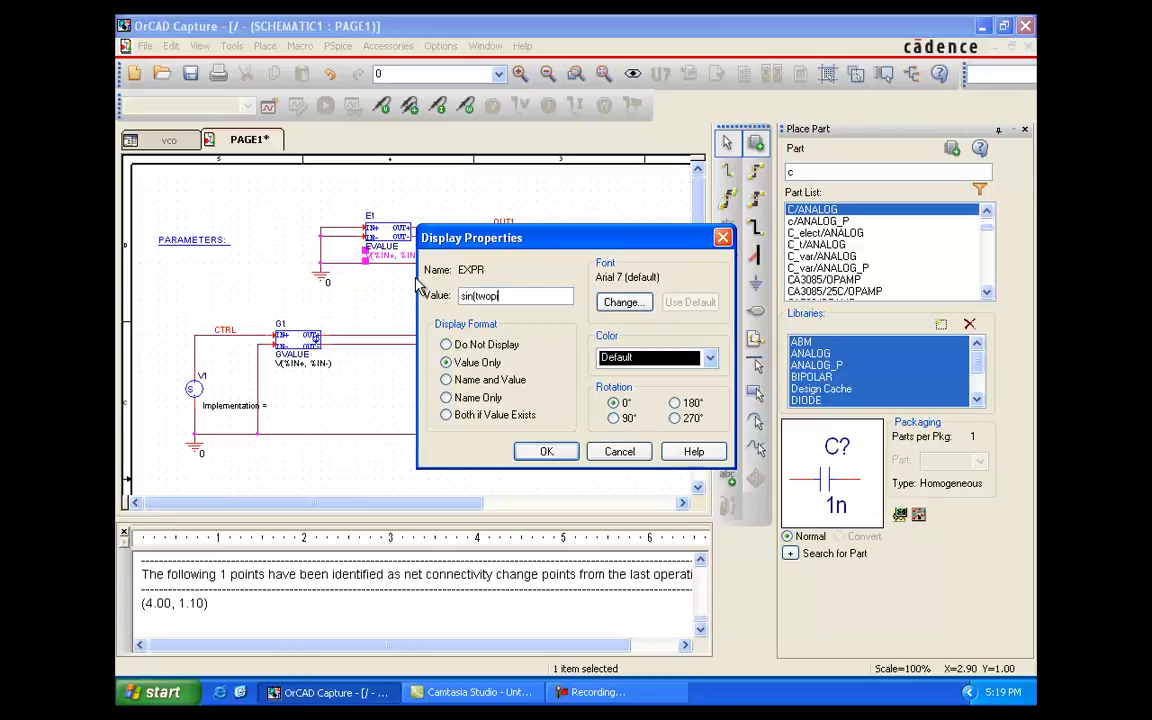
type("*(fc*time+v(int")
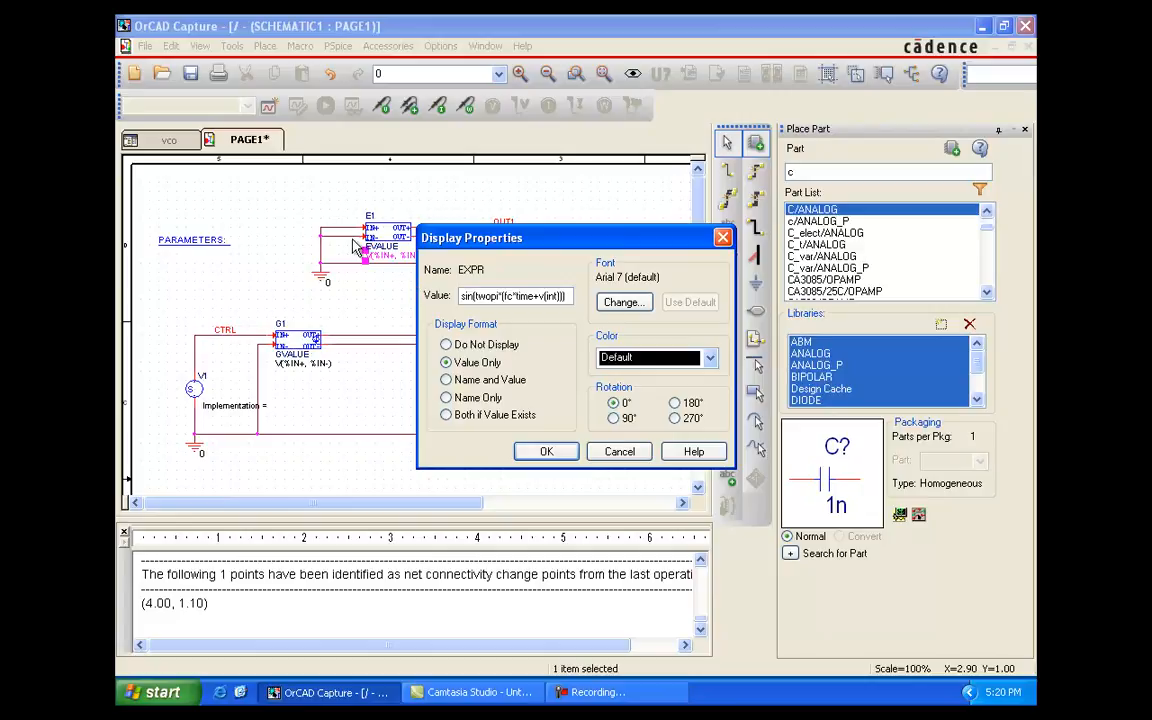
left_click(540, 452)
left_click(405, 288)
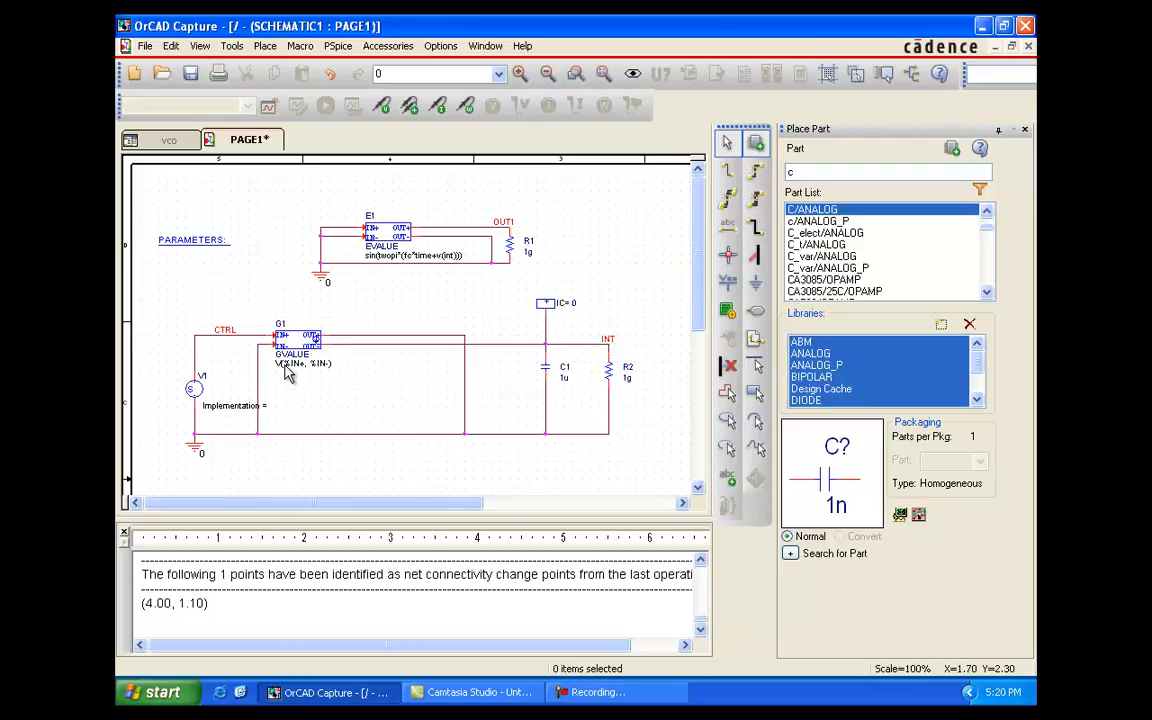
- Set the GVALUE block's expression to k1*v(ctrl)*1u
double_click(345, 365)
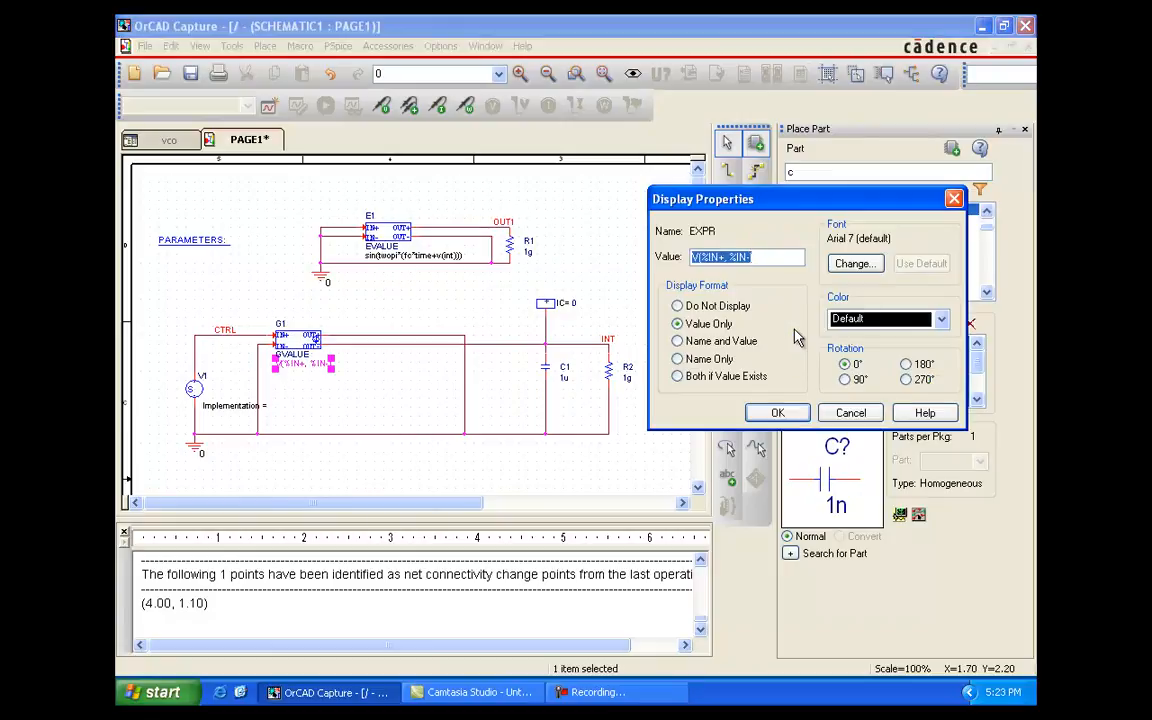
type("k")
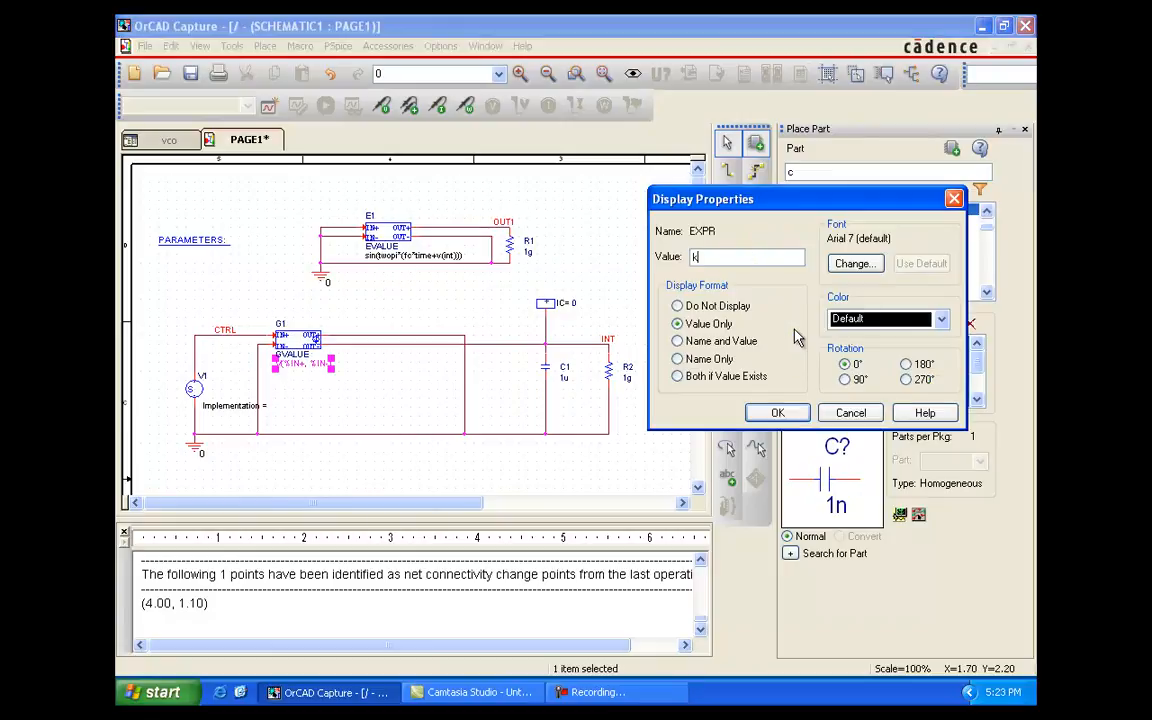
type("1*v(ctrl)*1u")
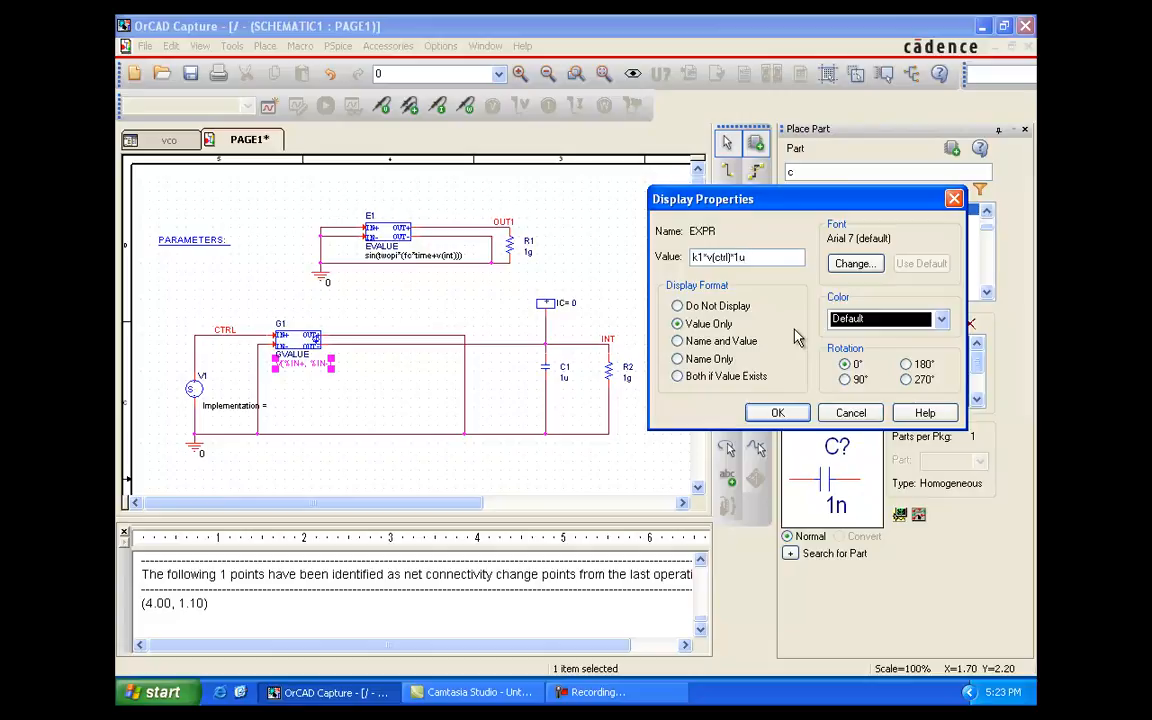
left_click(778, 414)
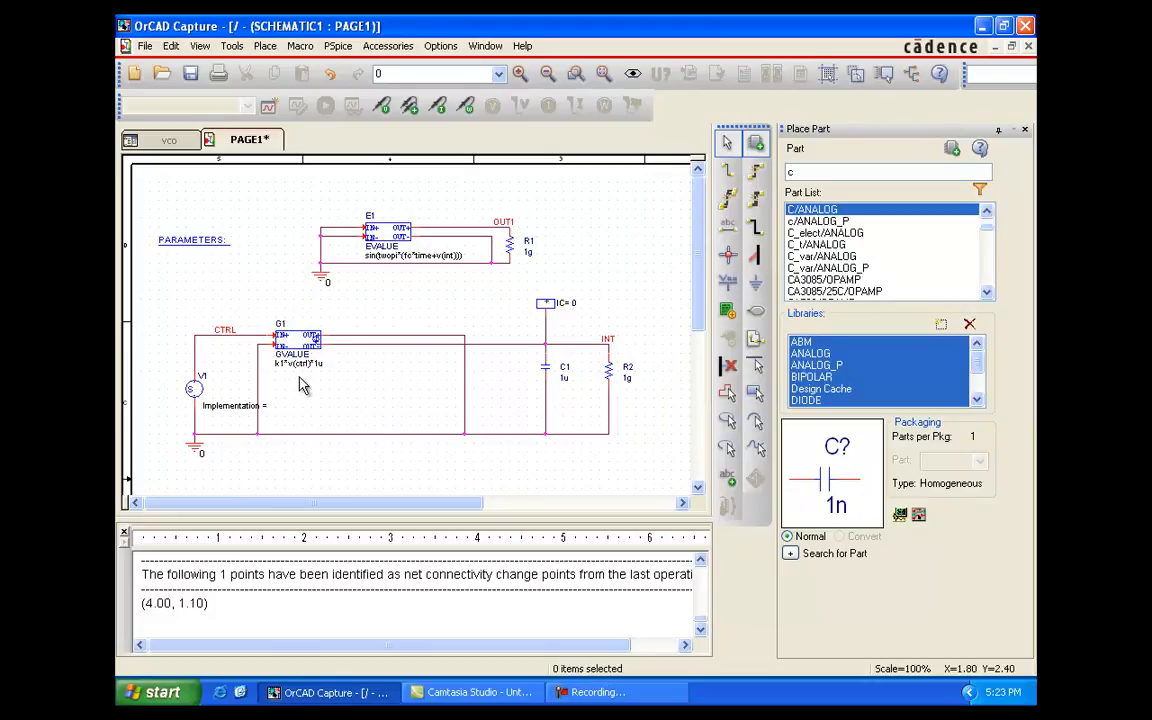
- Add a K1 property with value 1Meg to the PARAMETERS block
double_click(220, 240)
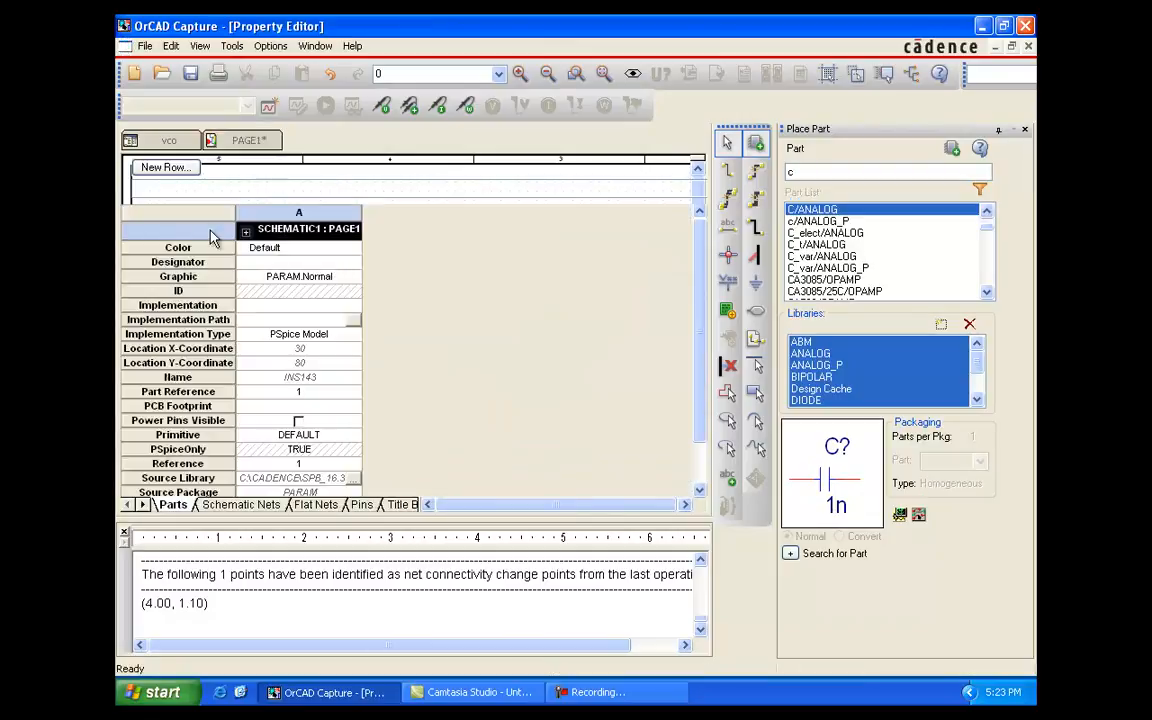
left_click(227, 167)
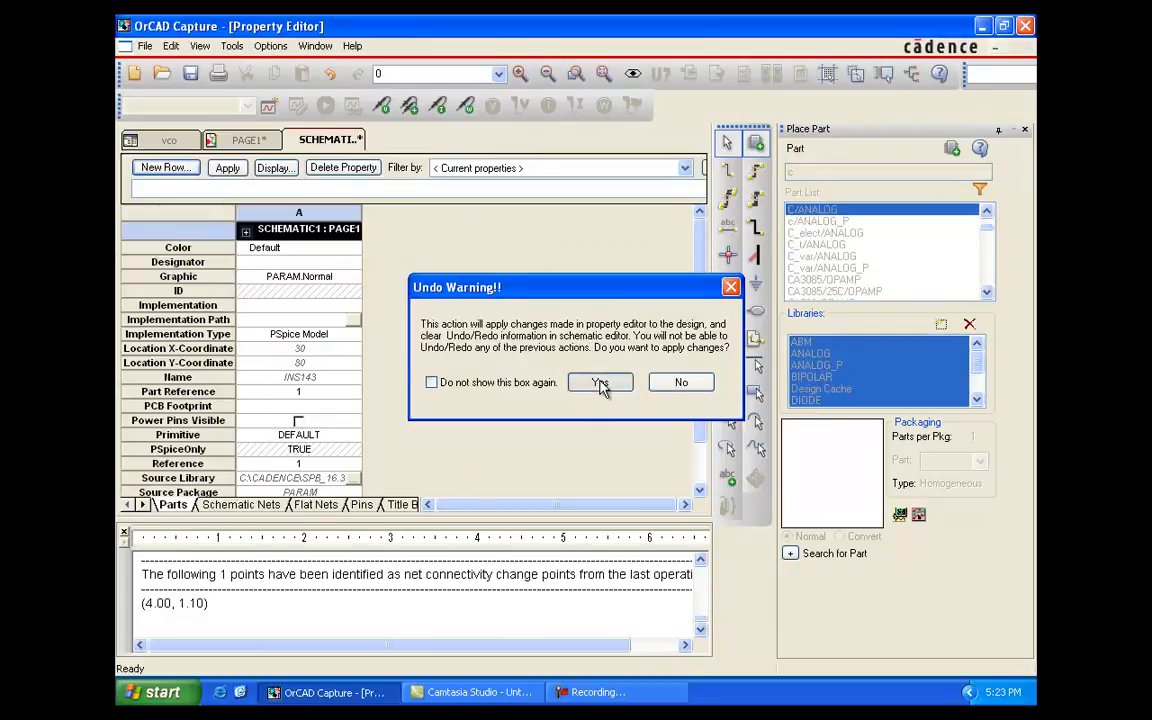
left_click(600, 382)
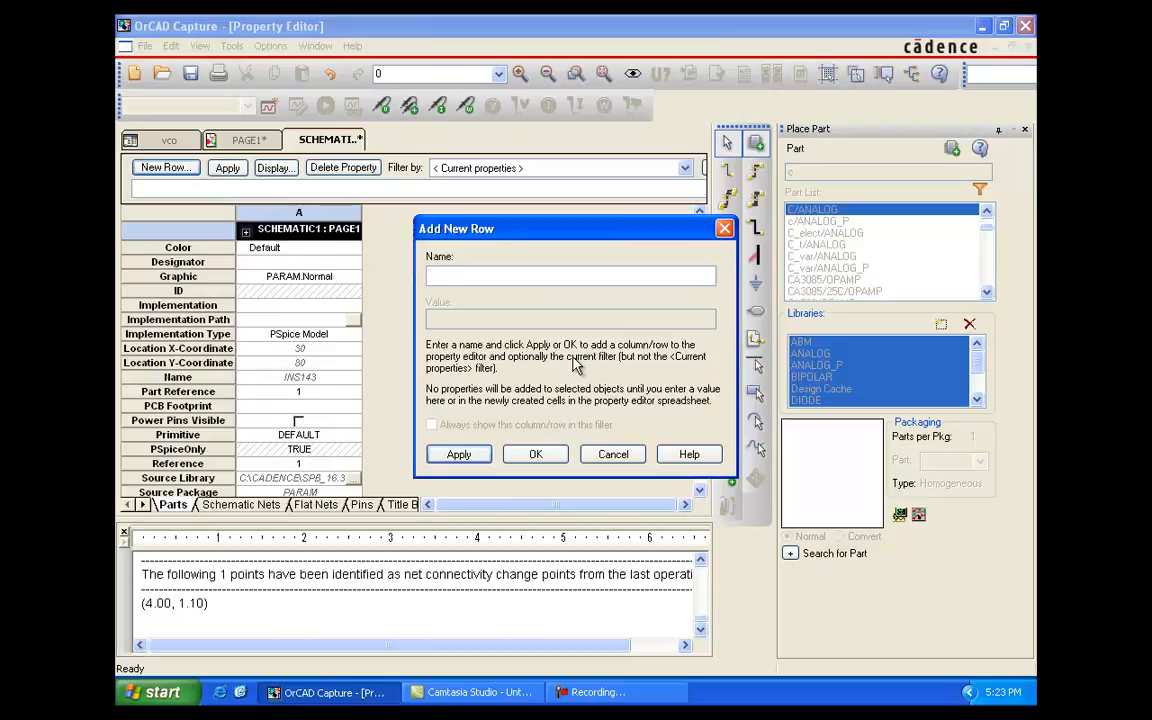
type("K1")
left_click(489, 317)
type("1Me")
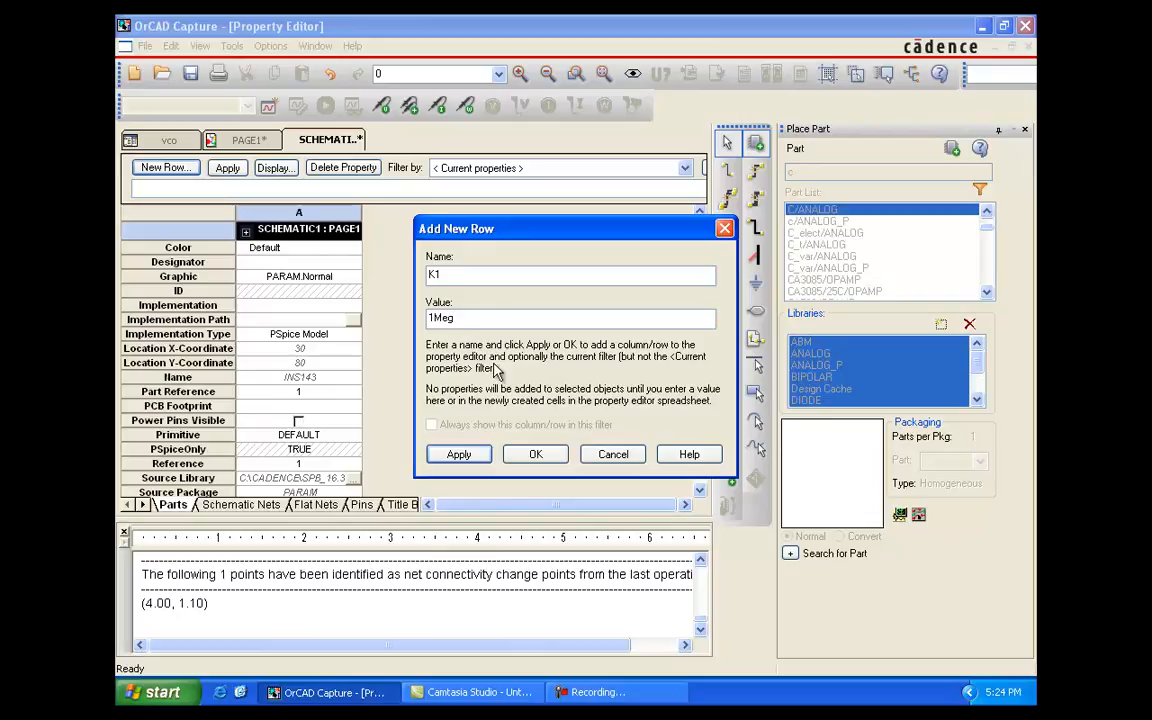
left_click(466, 455)
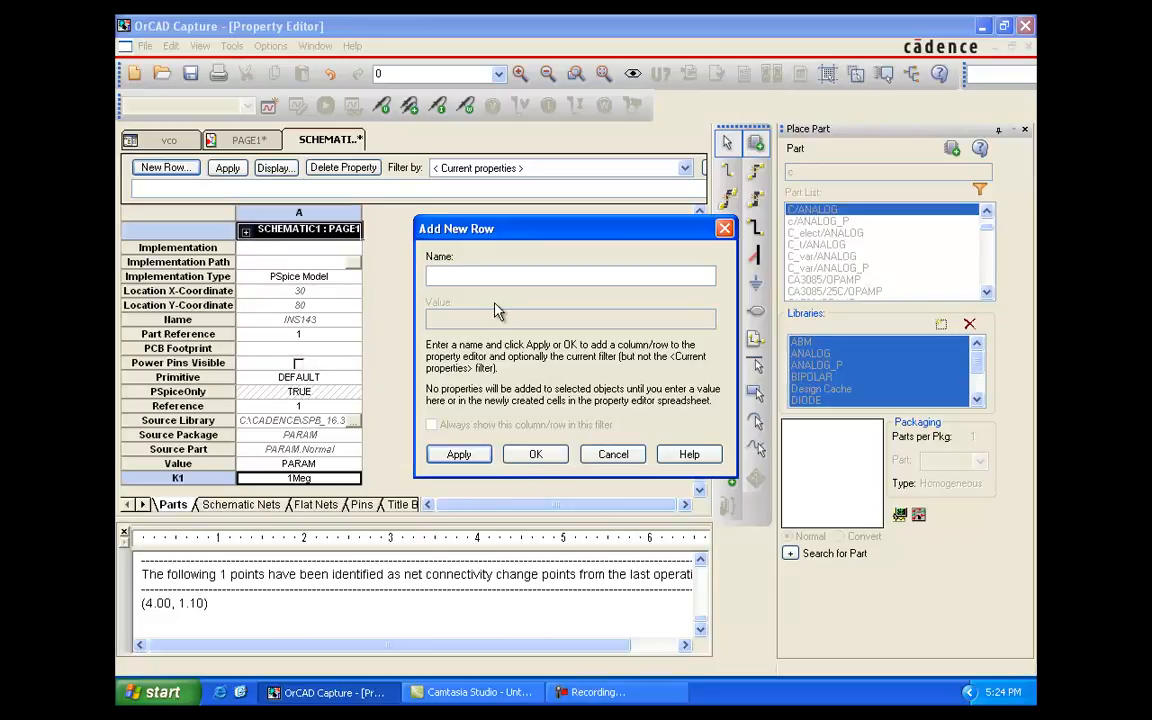
- Add the properties fc with value 1Meg and TwoPi with value 6.283 to the PARAMETERS block
type("fc")
left_click(538, 318)
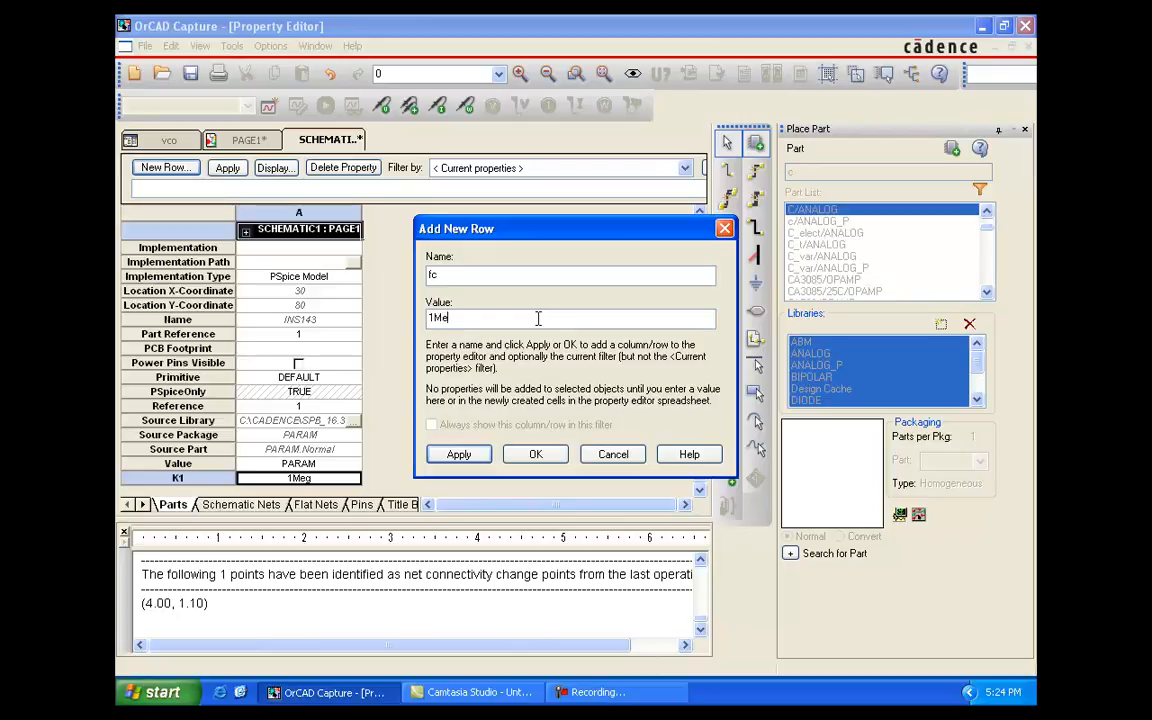
left_click(460, 454)
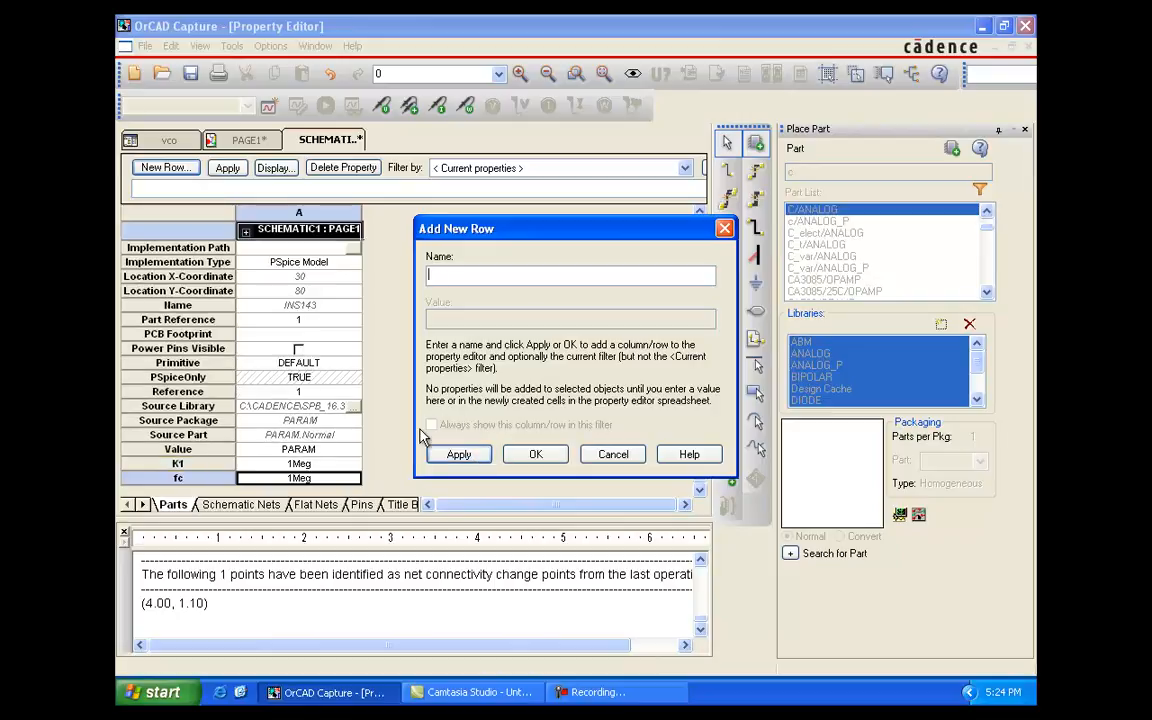
type("TwoPi")
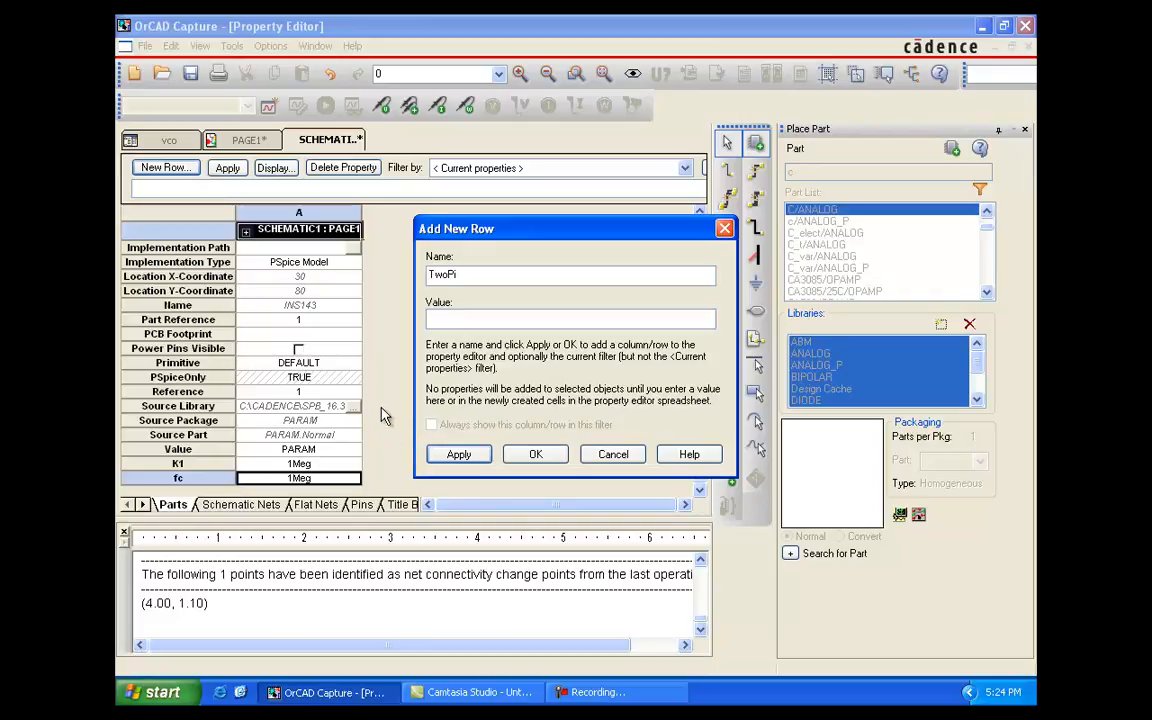
left_click(461, 316)
type("6.283")
left_click(476, 456)
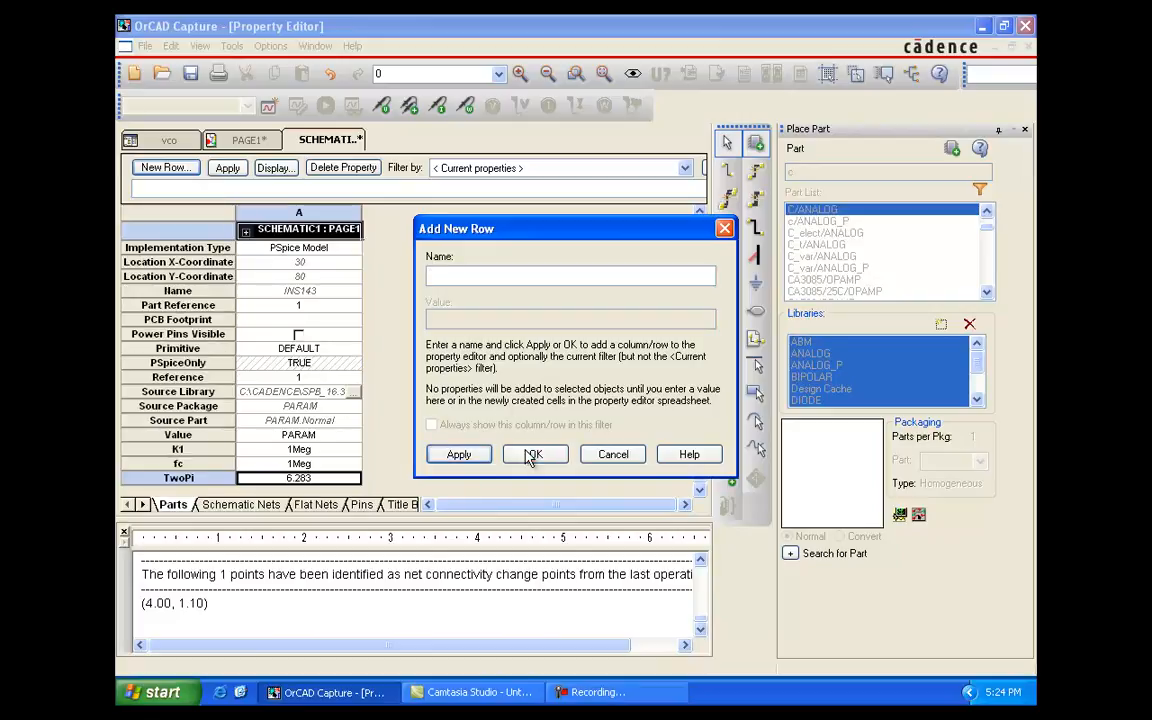
left_click(603, 456)
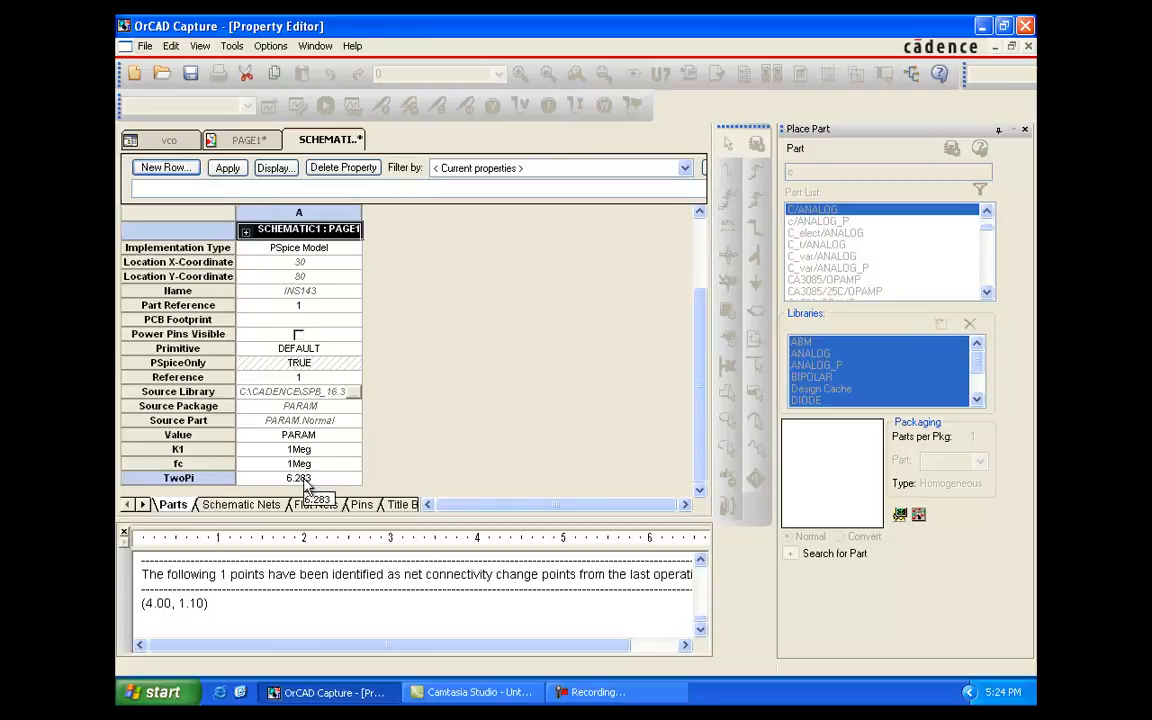
- Set the K1, fc and TwoPi properties to display both name and value on the schematic
left_click(311, 450)
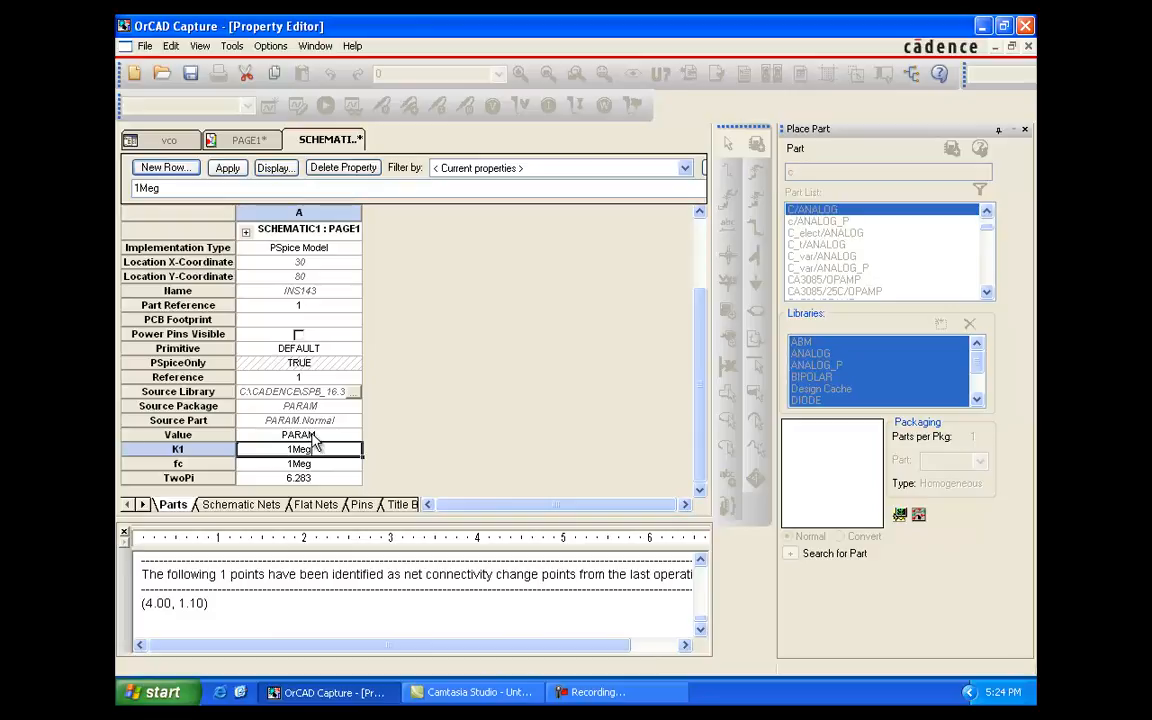
left_click_drag(309, 451, 311, 465)
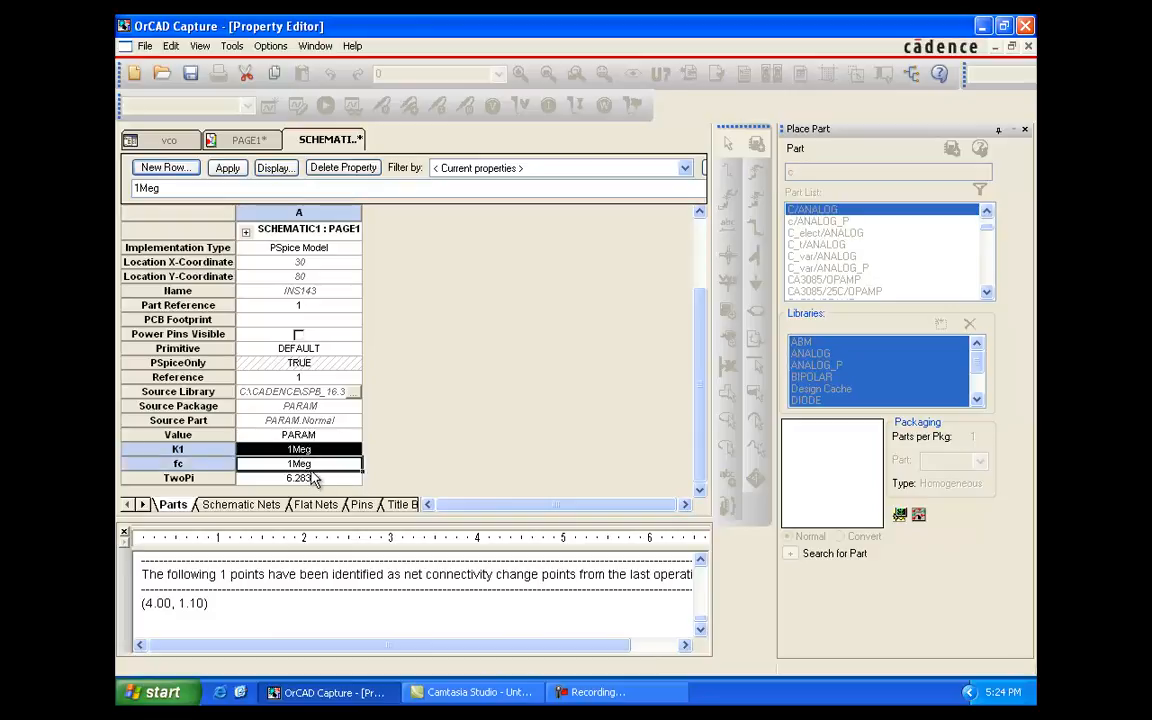
left_click(317, 482, "shift")
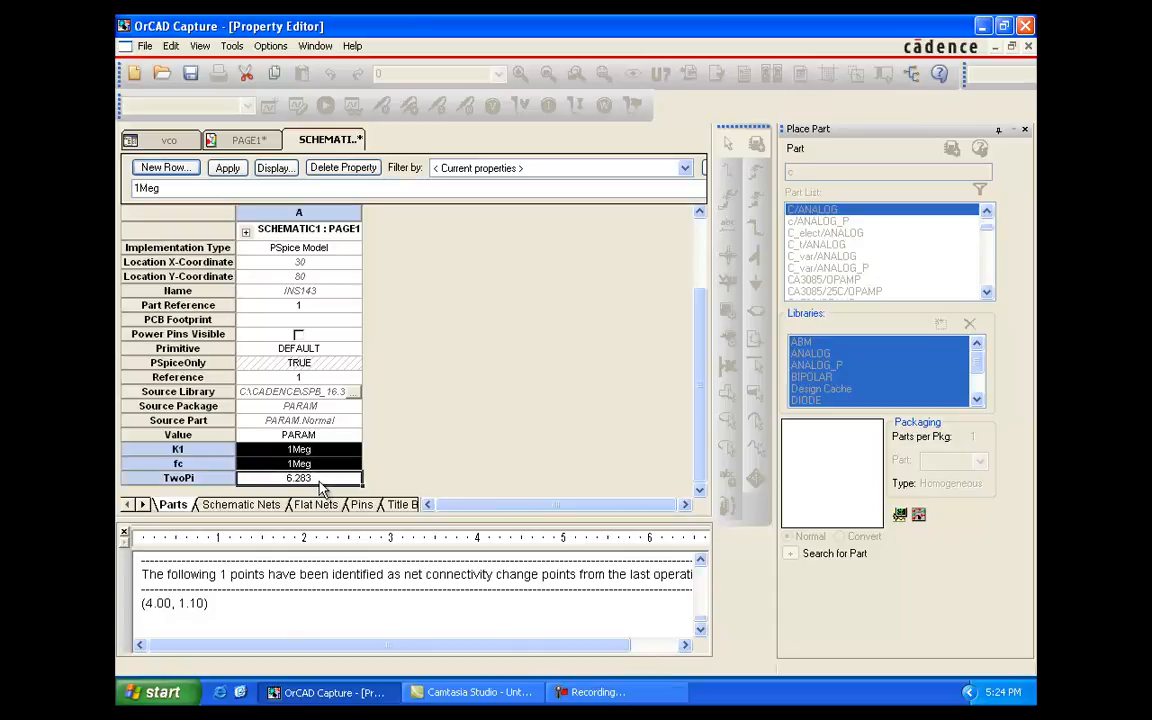
left_click(285, 172)
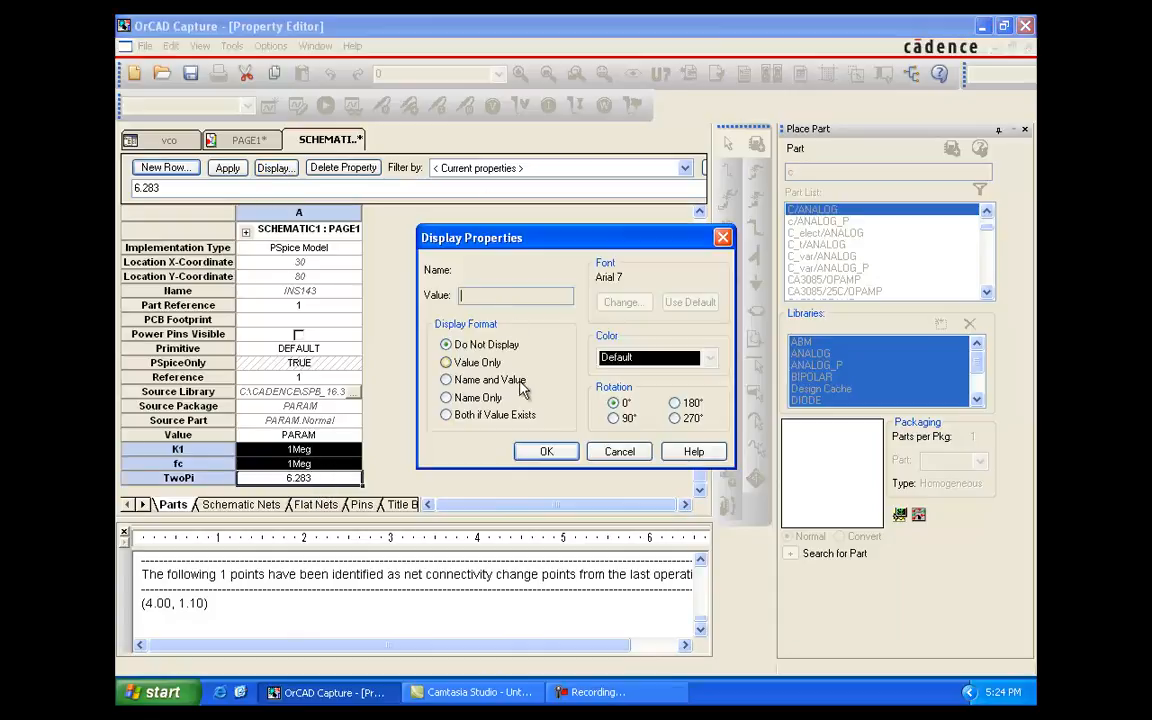
left_click(466, 380)
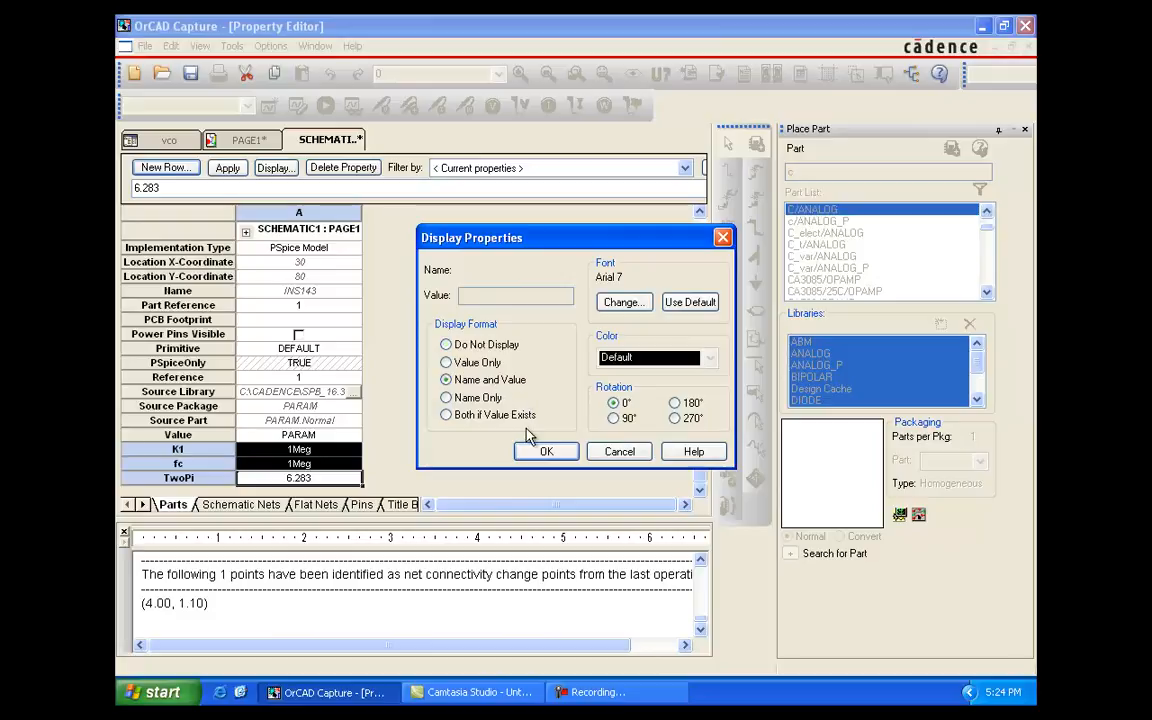
left_click(541, 456)
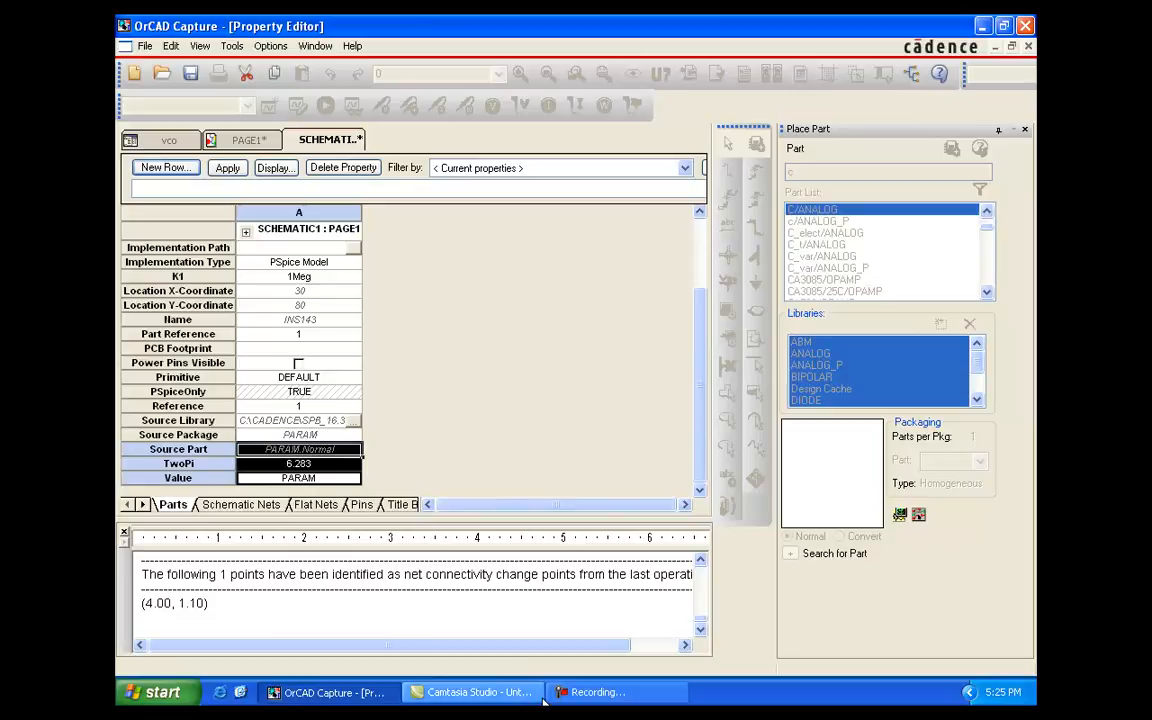
left_click(367, 693)
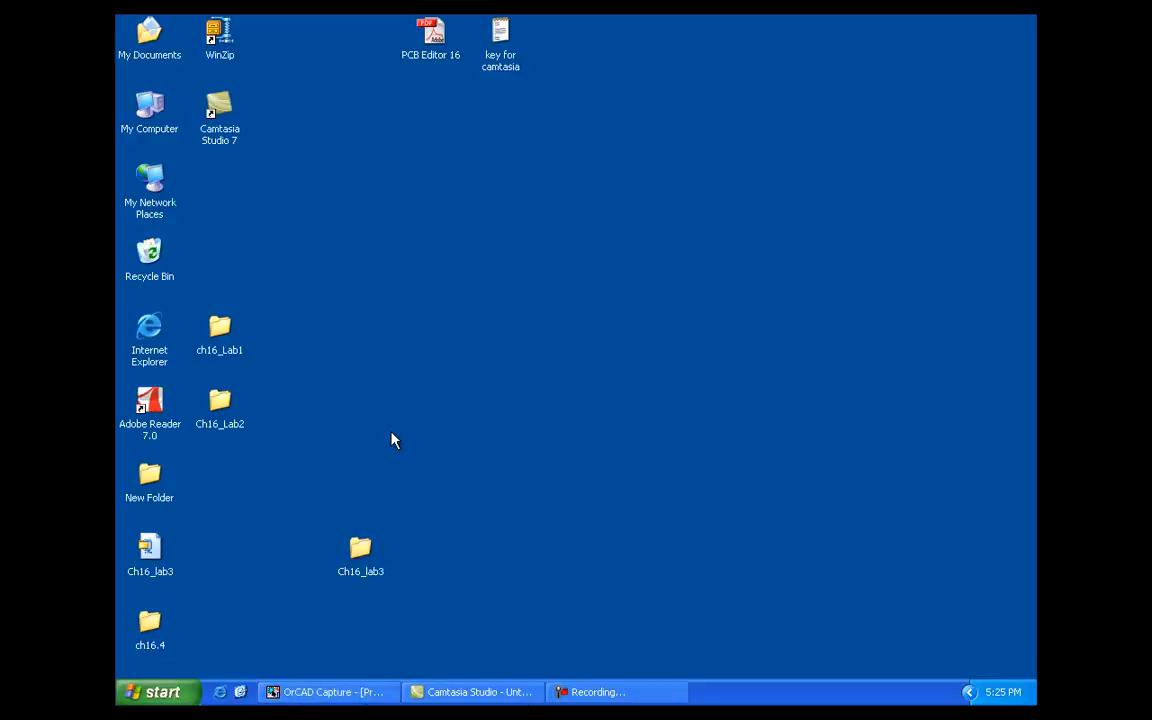
left_click(388, 692)
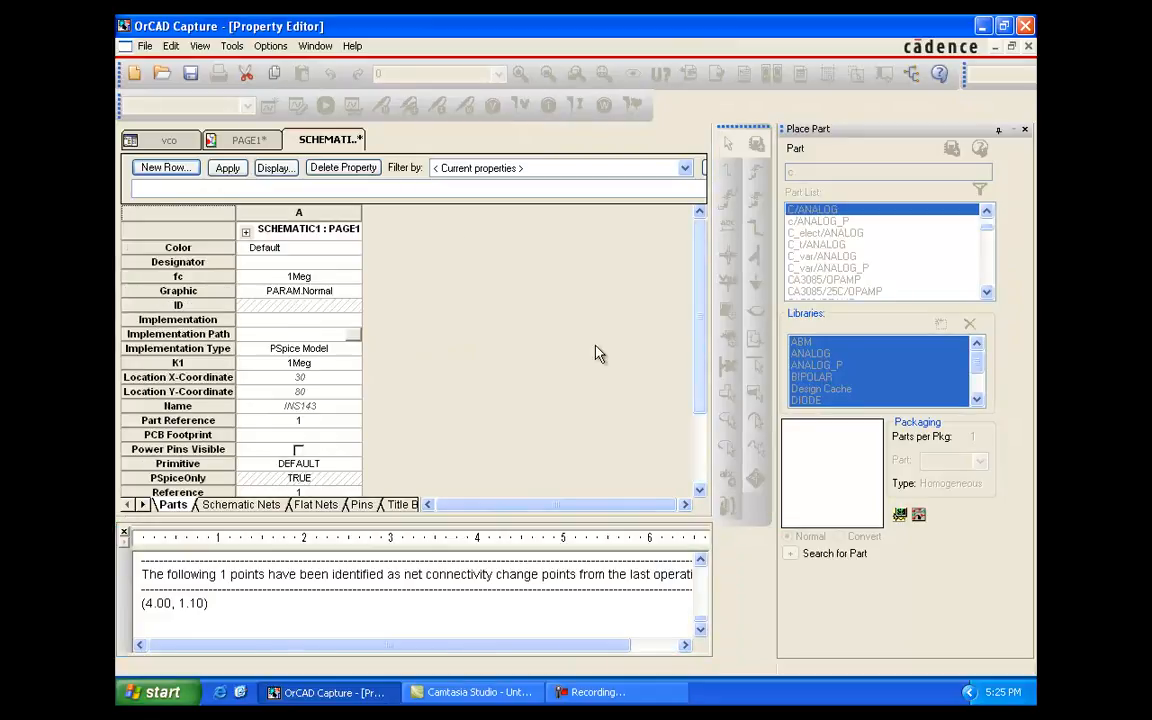
- Apply the property changes, return to the schematic page and deselect the PARAMETERS block
left_click(227, 168)
left_click(1027, 46)
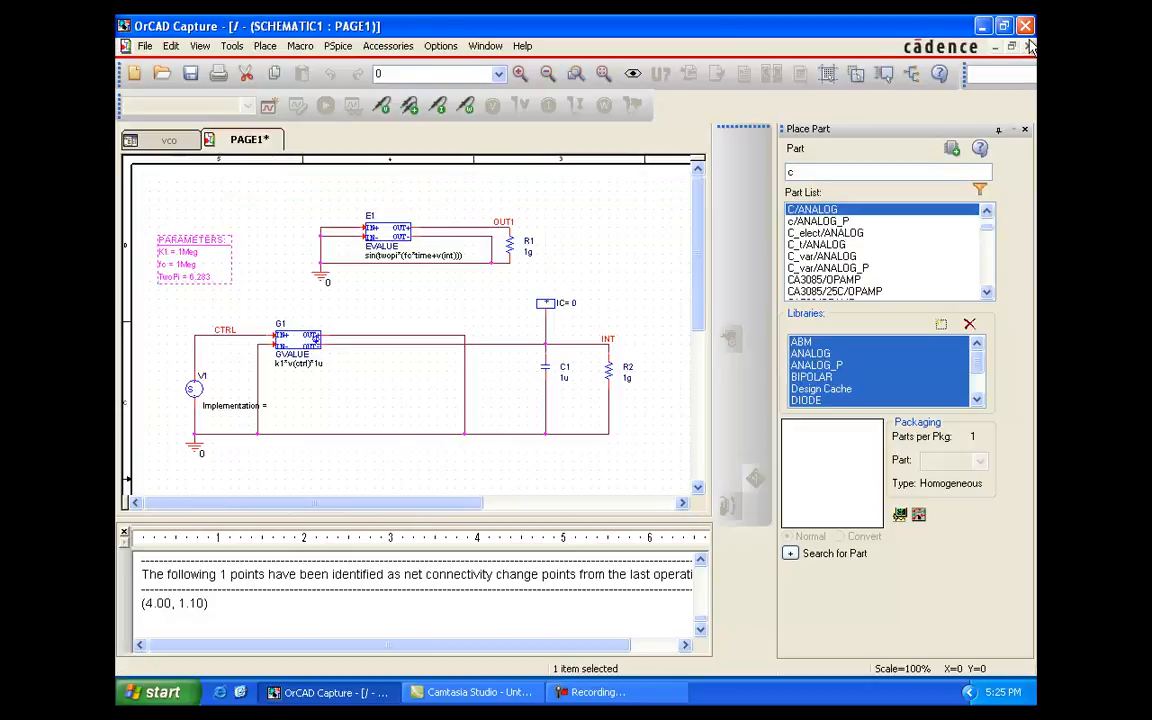
left_click(250, 280)
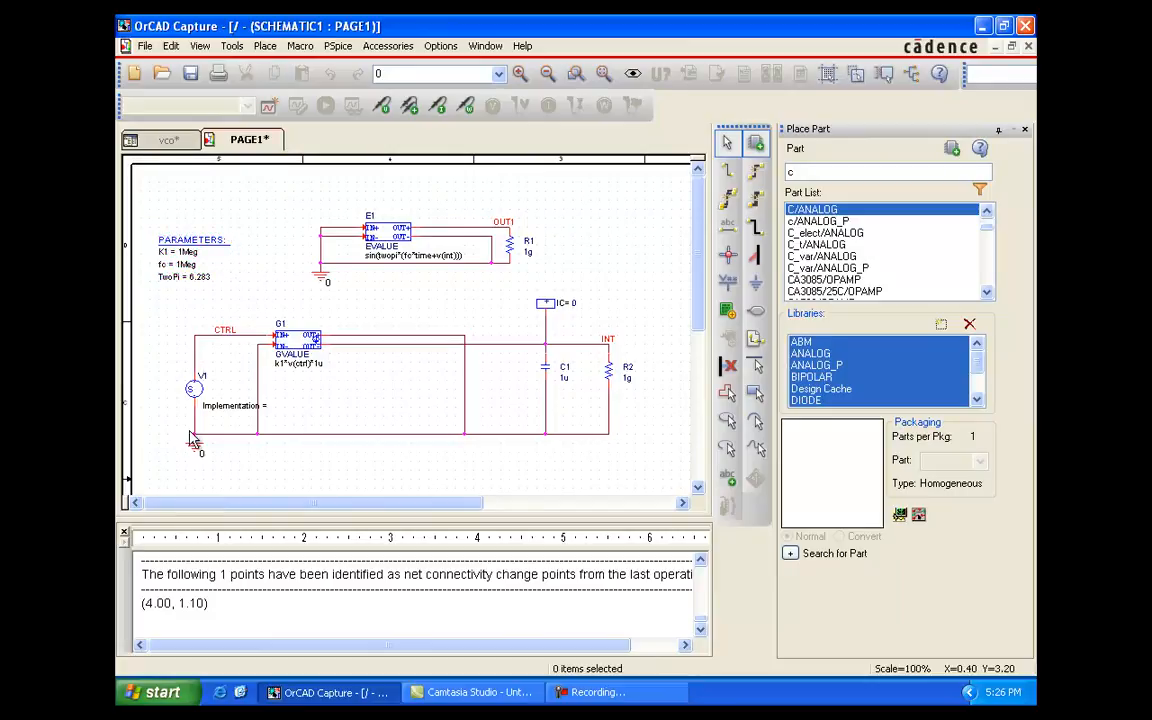
- Edit the PSpice stimulus of source V1 using the PSpice A/D suite and create a piecewise linear stimulus named PWL
left_click(197, 397)
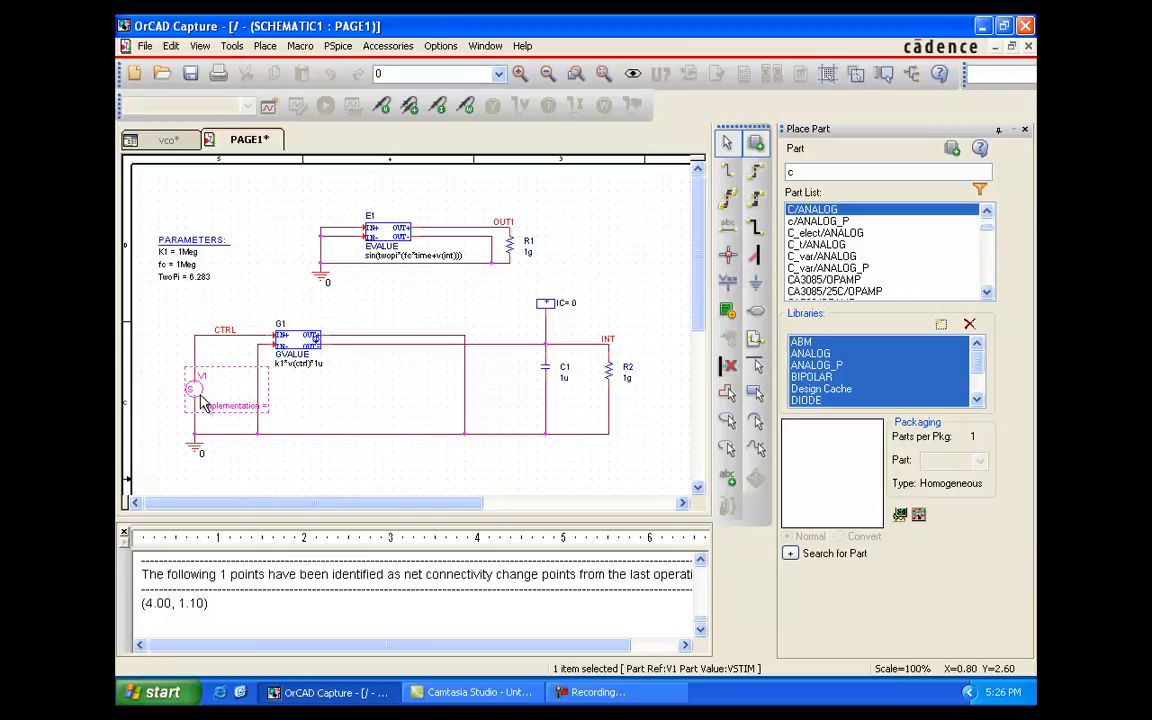
right_click(206, 401)
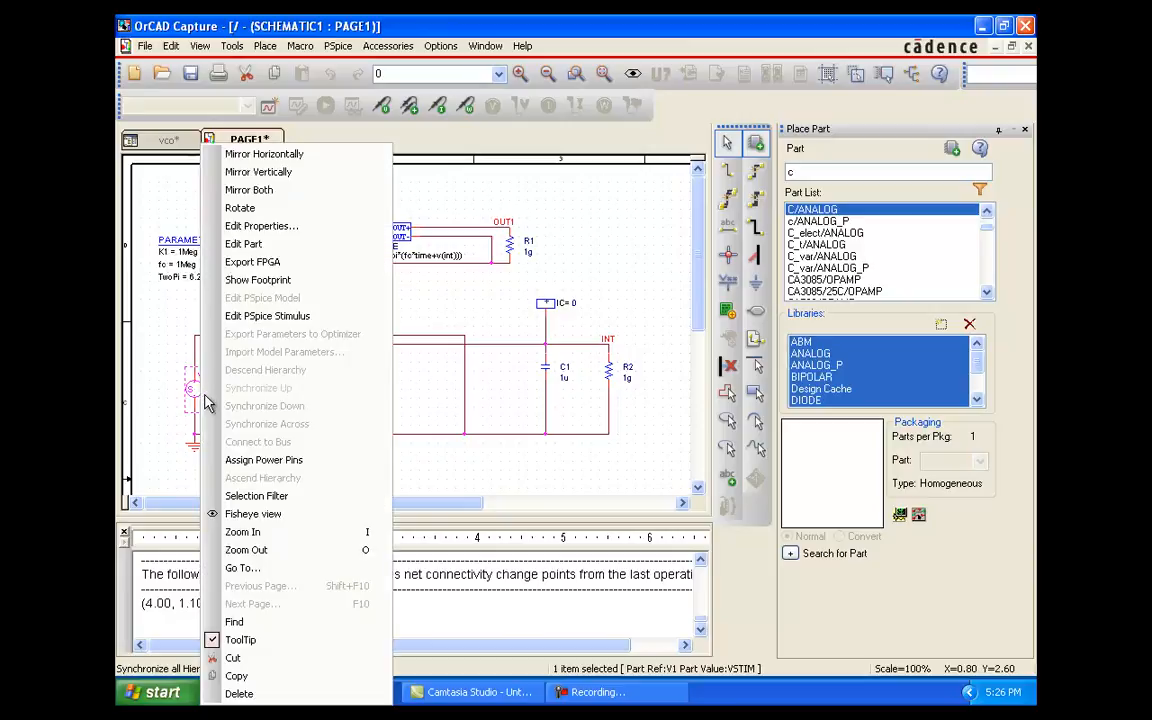
left_click(285, 316)
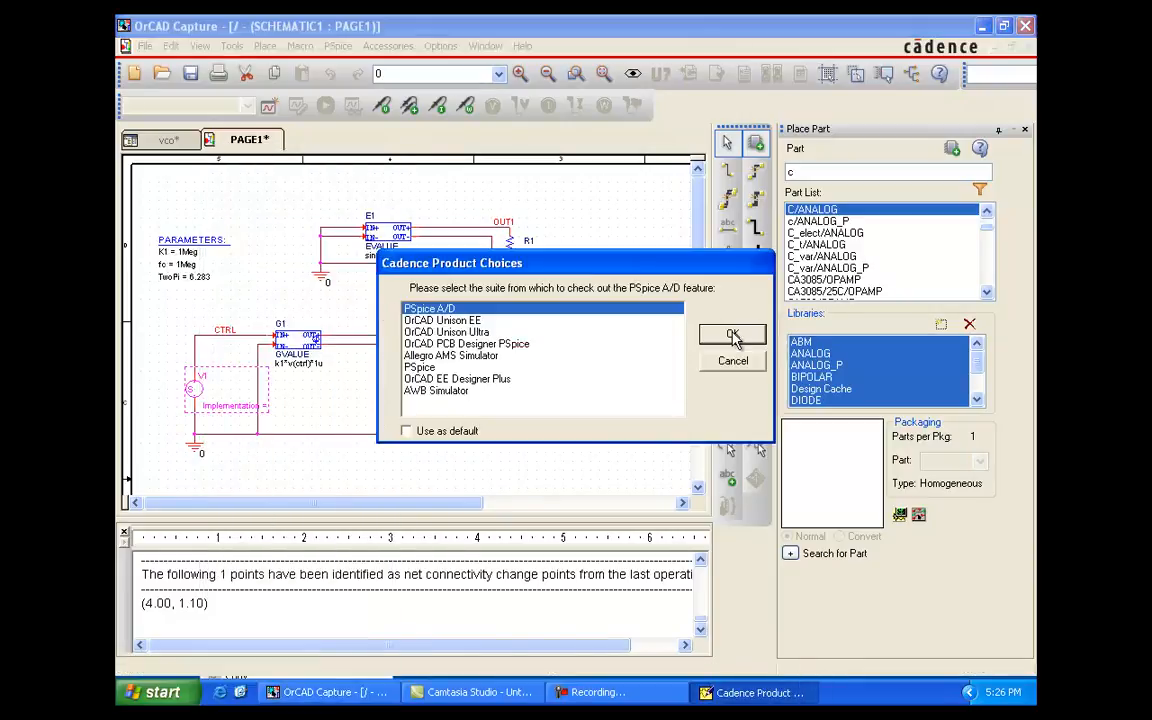
left_click(730, 334)
left_click_drag(207, 162, 381, 180)
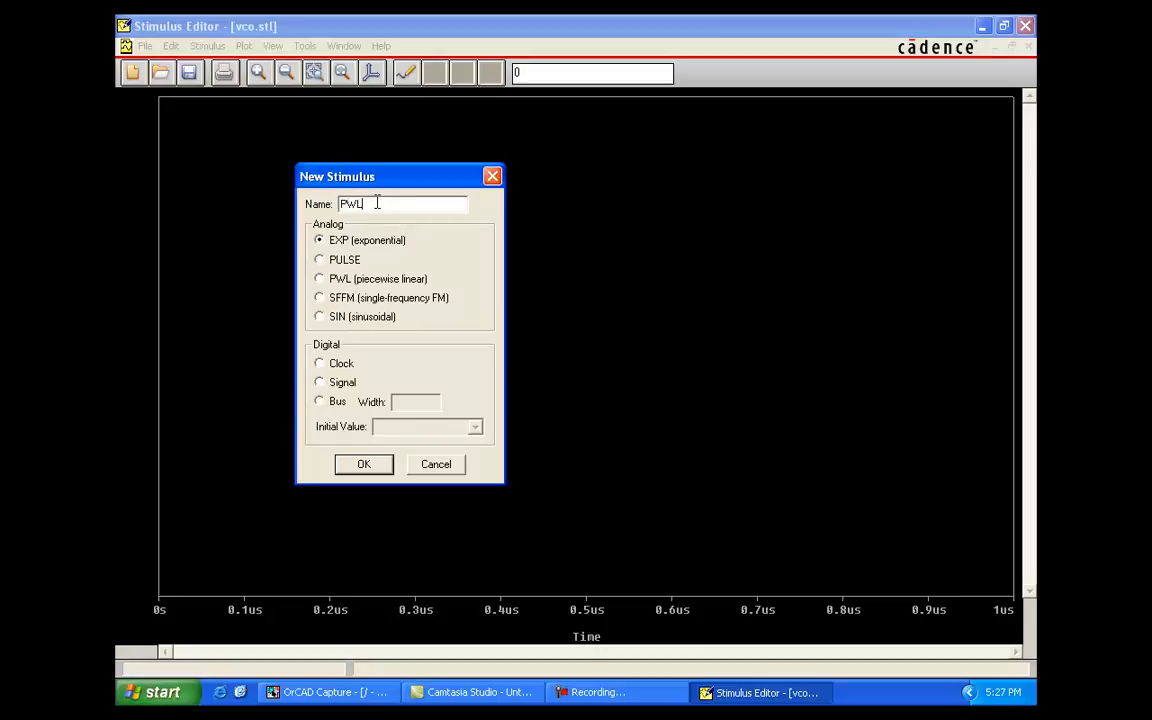
left_click(320, 279)
left_click(357, 464)
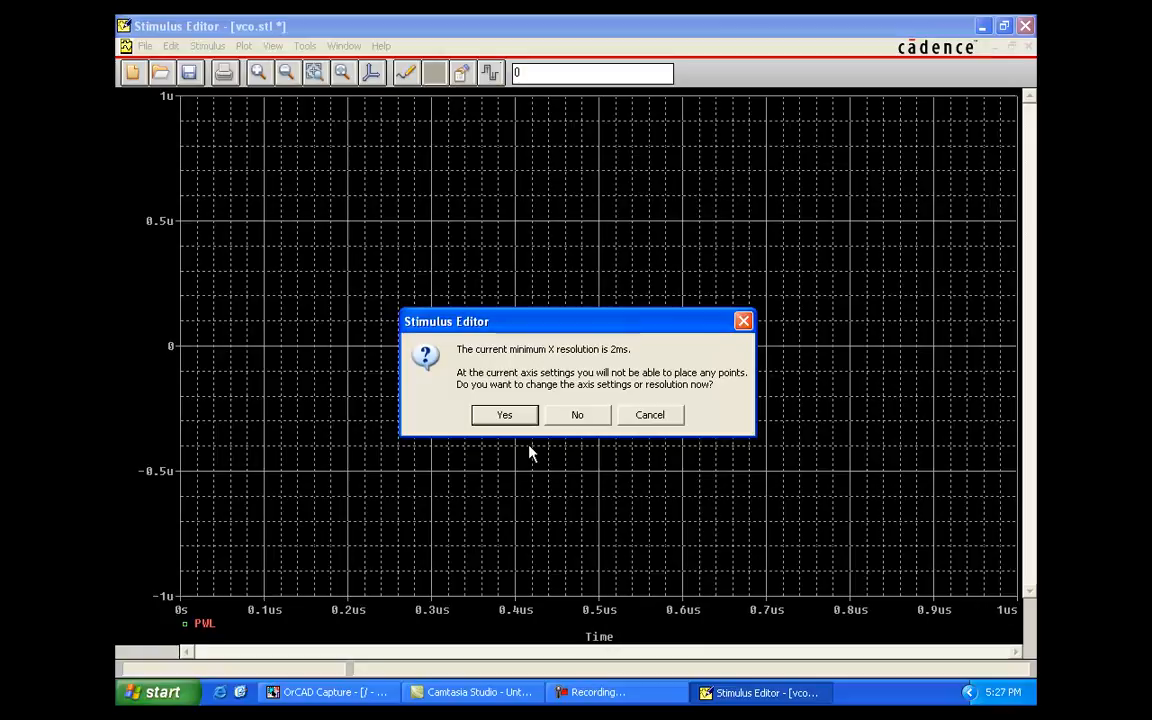
- Set the stimulus time range to 0s–10us and Y range to 0–1, with microsecond X resolution, and place the first point at 0s, 0
key("Return")
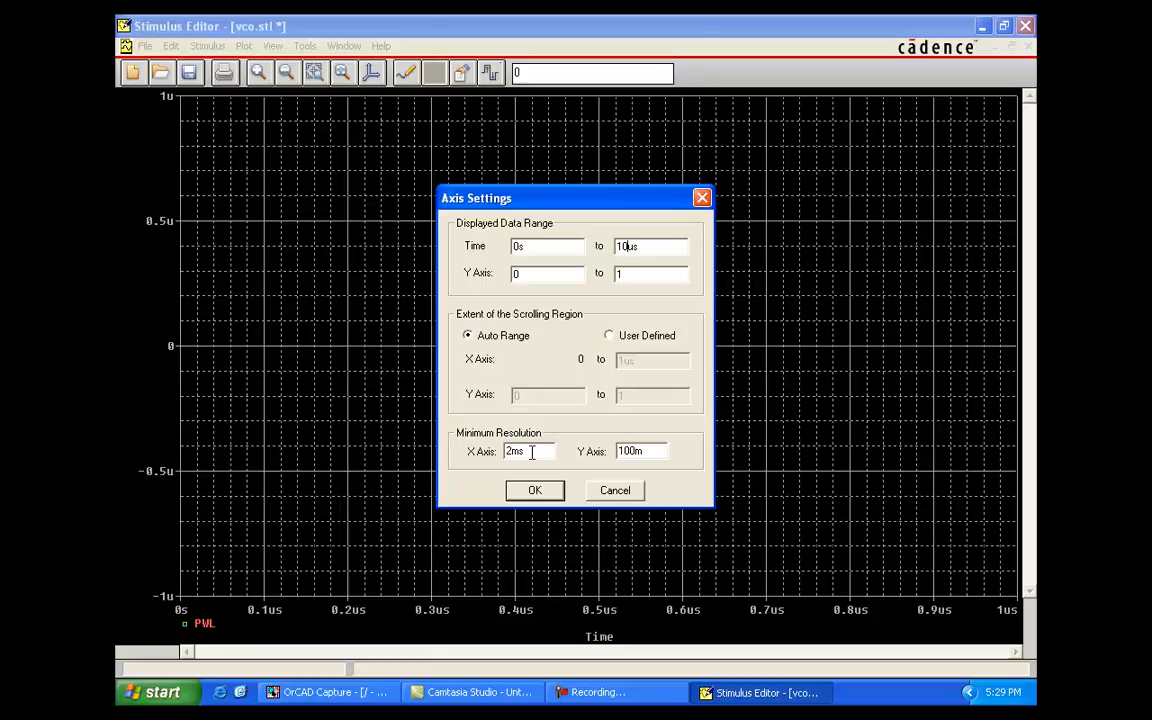
left_click_drag(511, 451, 516, 451)
left_click(533, 491)
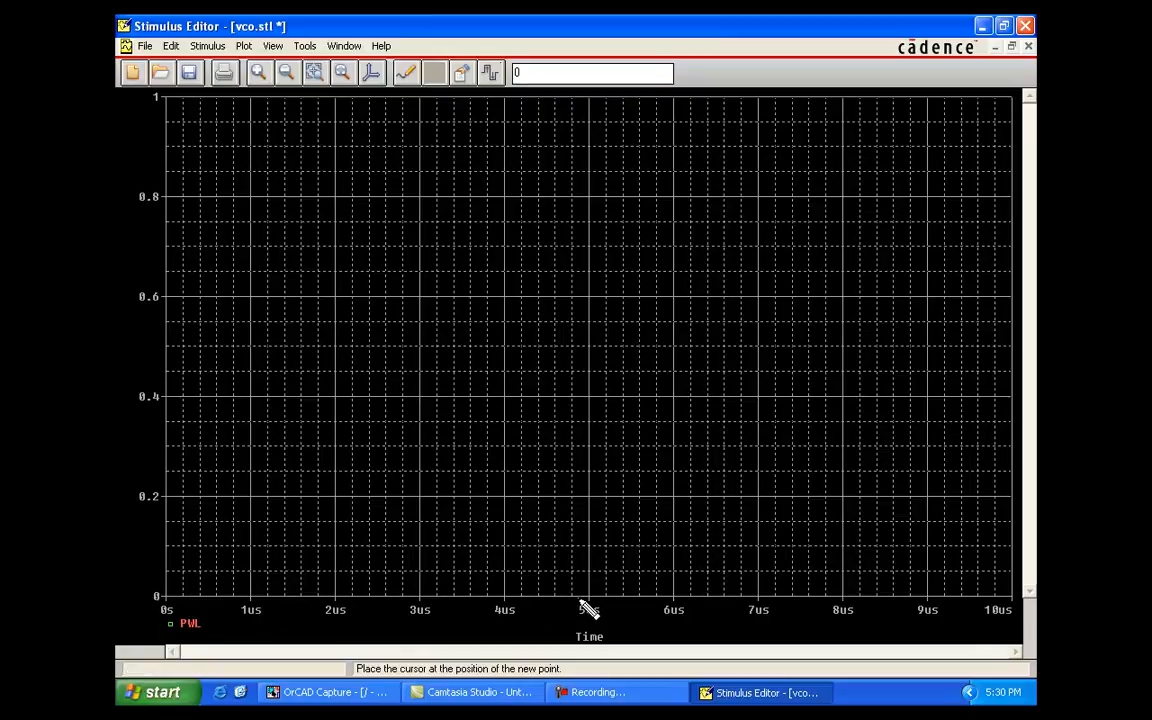
left_click(169, 598)
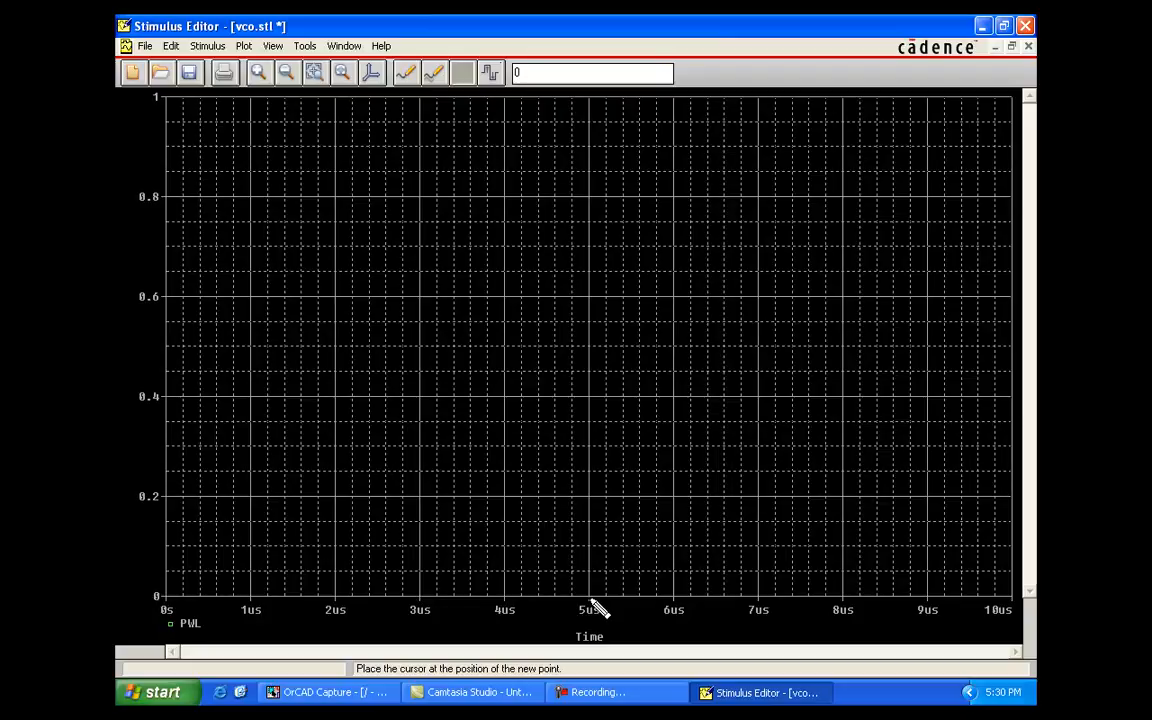
- Set the X-axis minimum resolution to 100ns and place a PWL point at 5us, 0
left_click(314, 72)
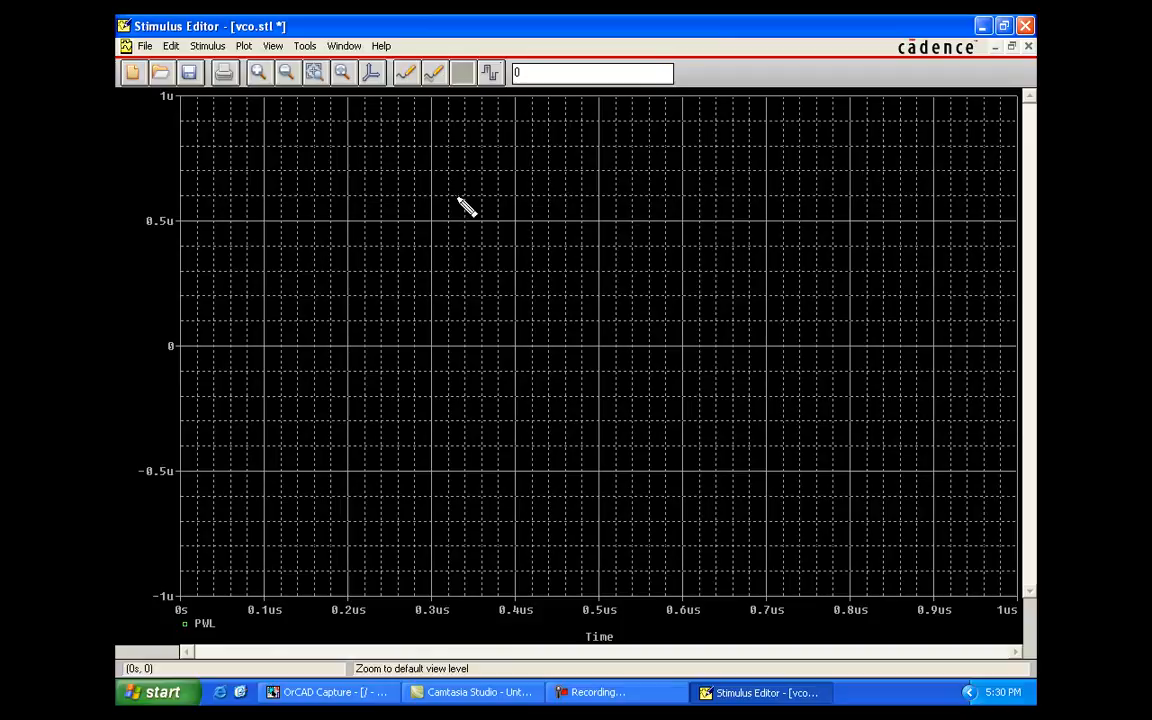
left_click(314, 73)
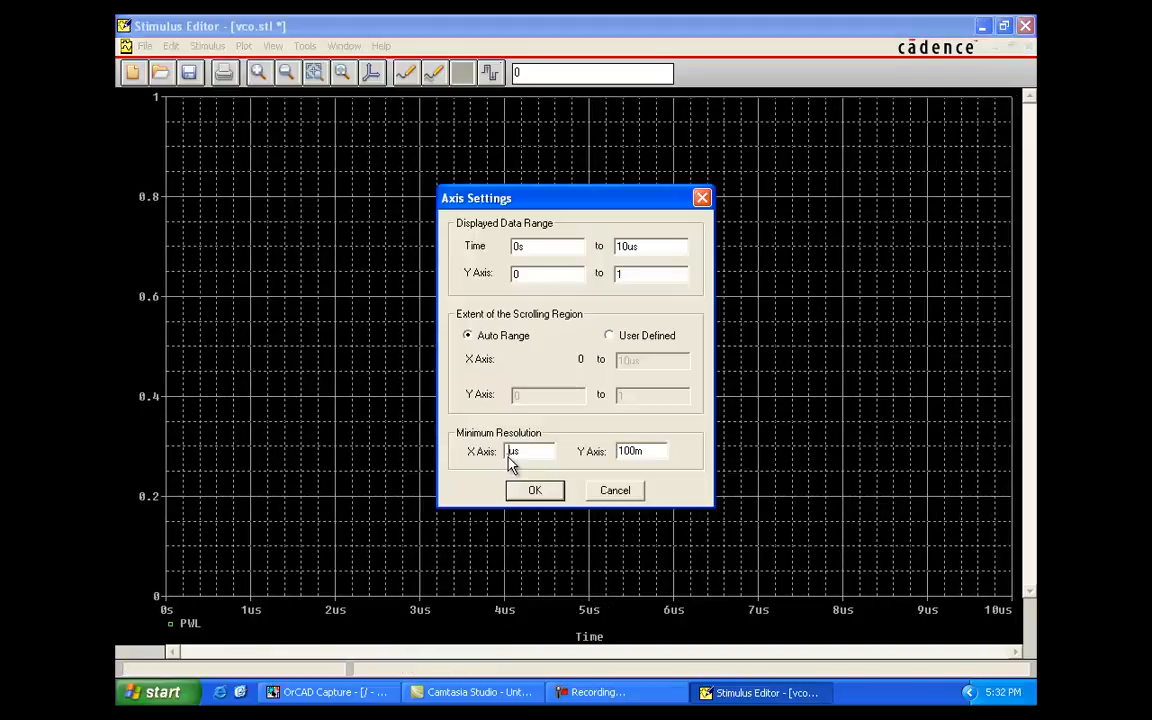
left_click(538, 490)
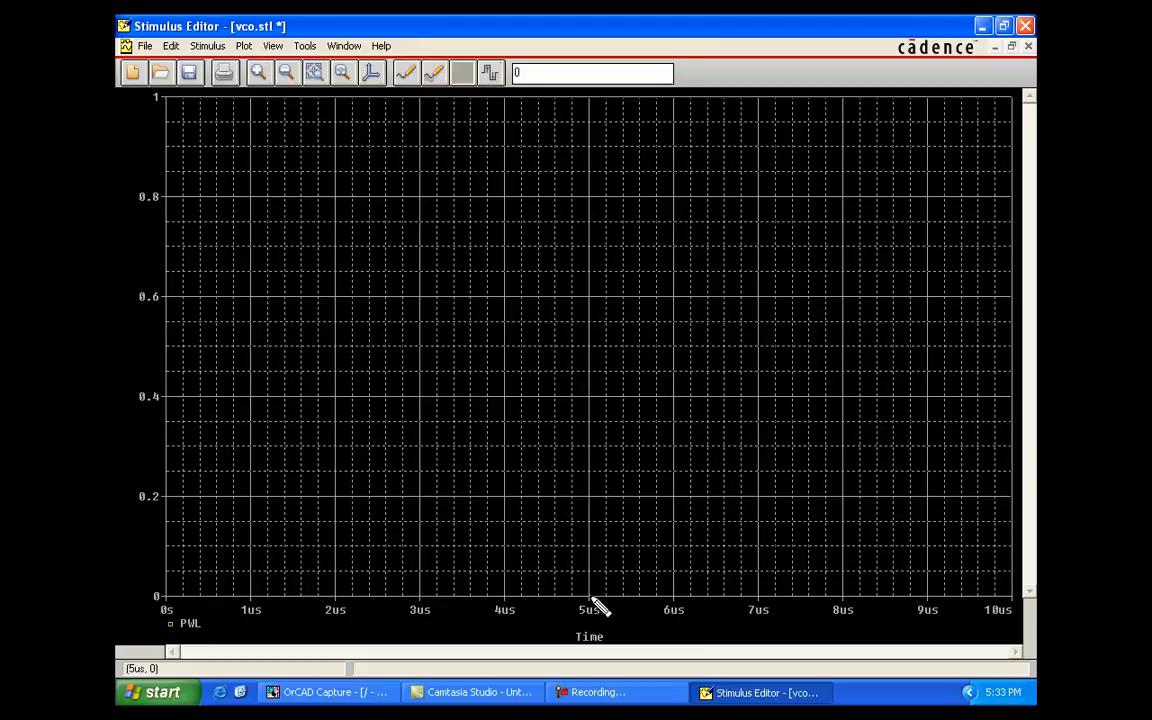
left_click(591, 597)
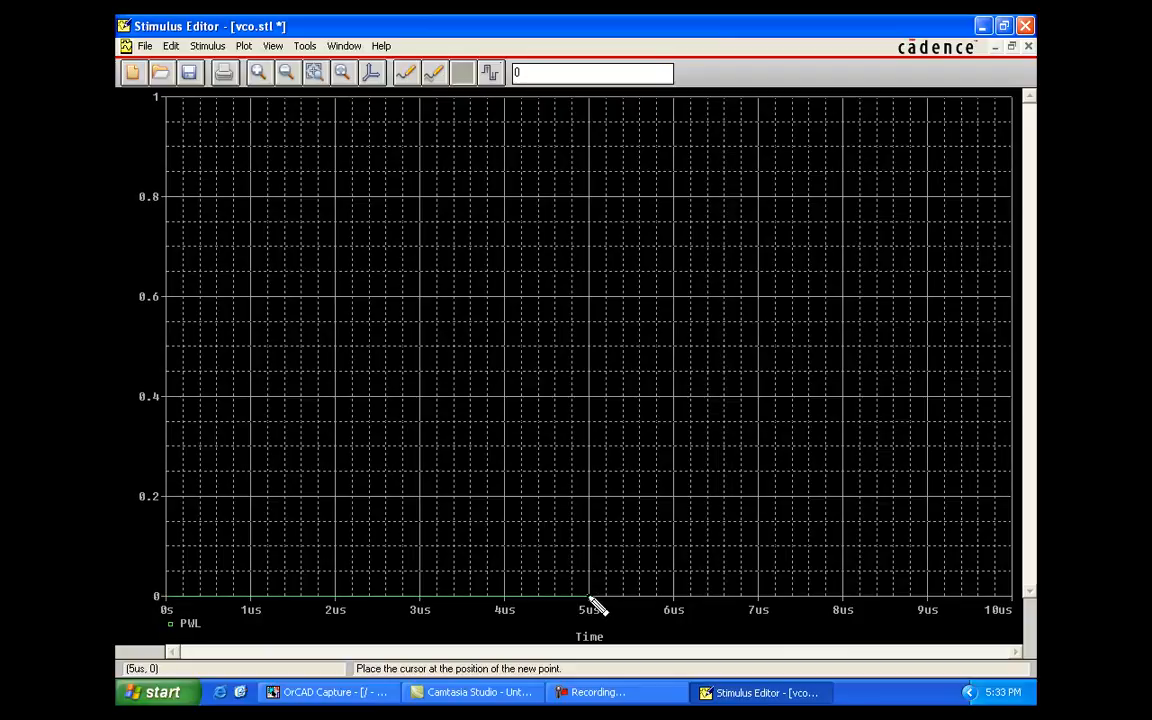
- Set the X-axis minimum resolution to 0.01us and place a PWL point at value 1 just after 5us
left_click(372, 73)
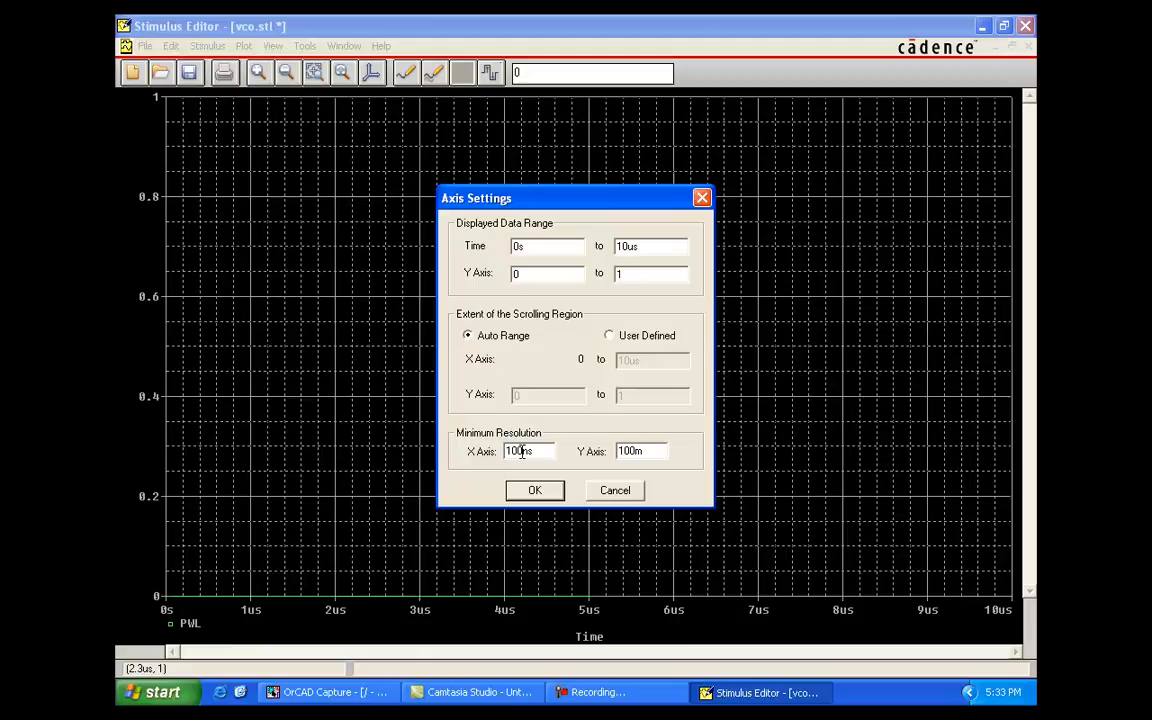
left_click_drag(521, 453, 505, 455)
type("10")
type("01")
type("u")
key("Delete")
left_click(532, 494)
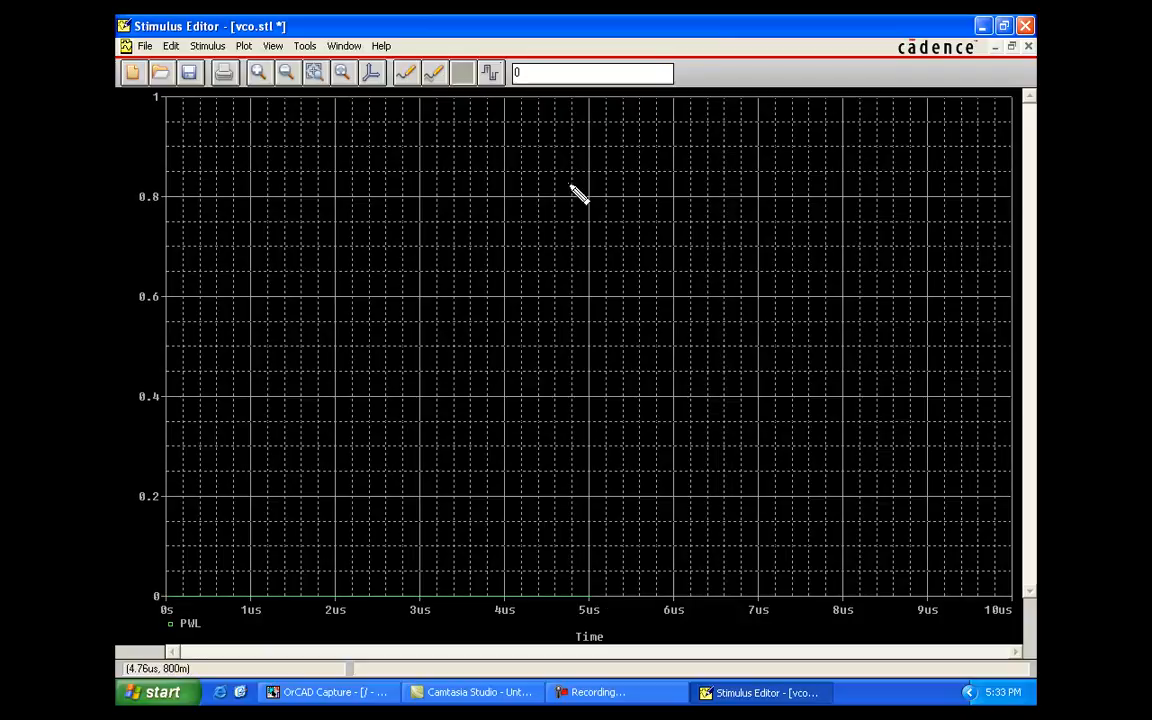
left_click(595, 101)
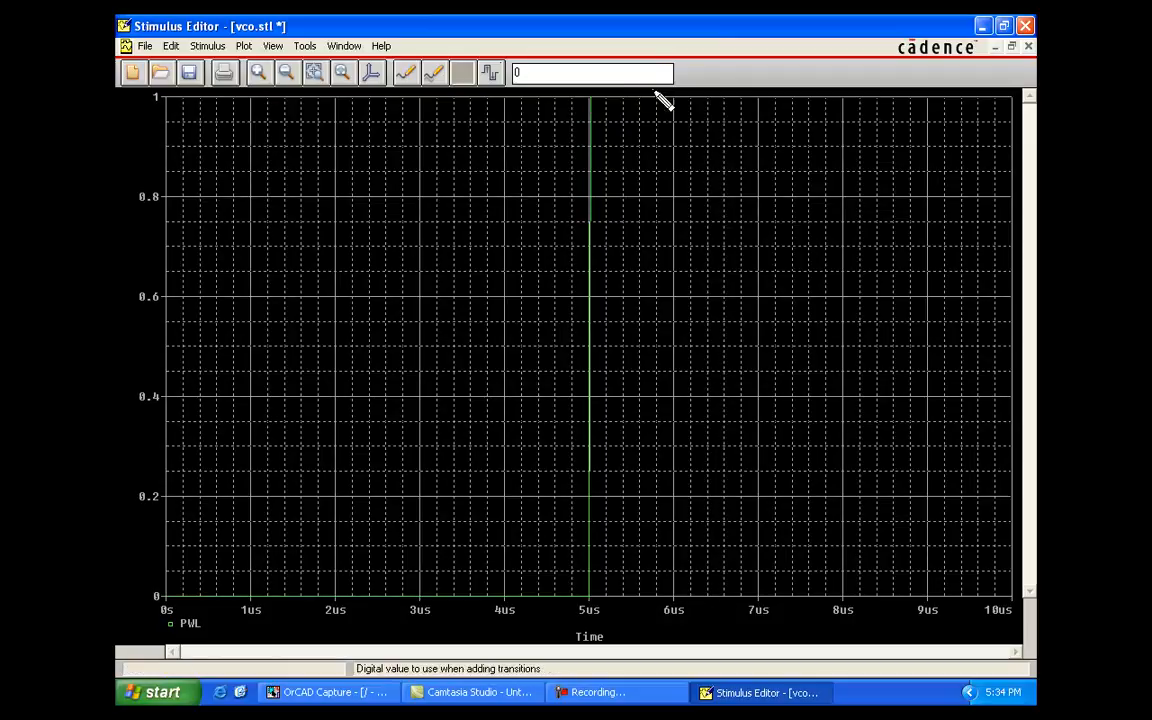
- Save the vco.stl stimulus library, then in OrCAD Capture set V1's Implementation property to PWL with the Value Only display format
left_click(191, 74)
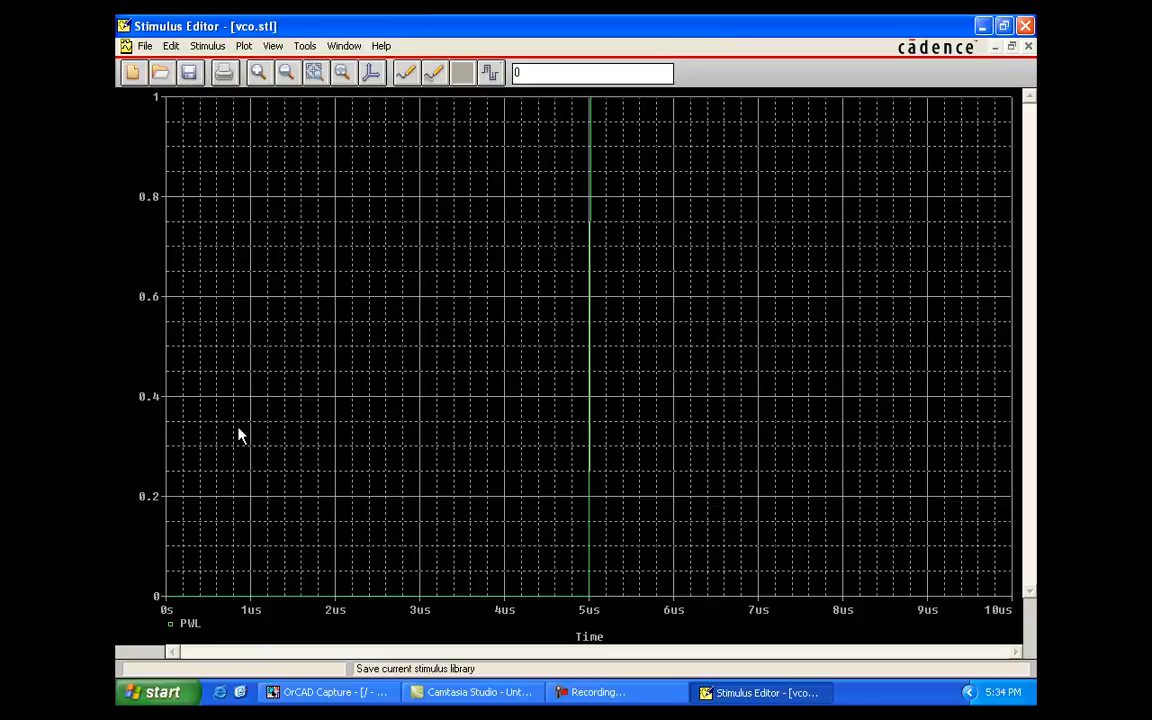
key("alt+Tab")
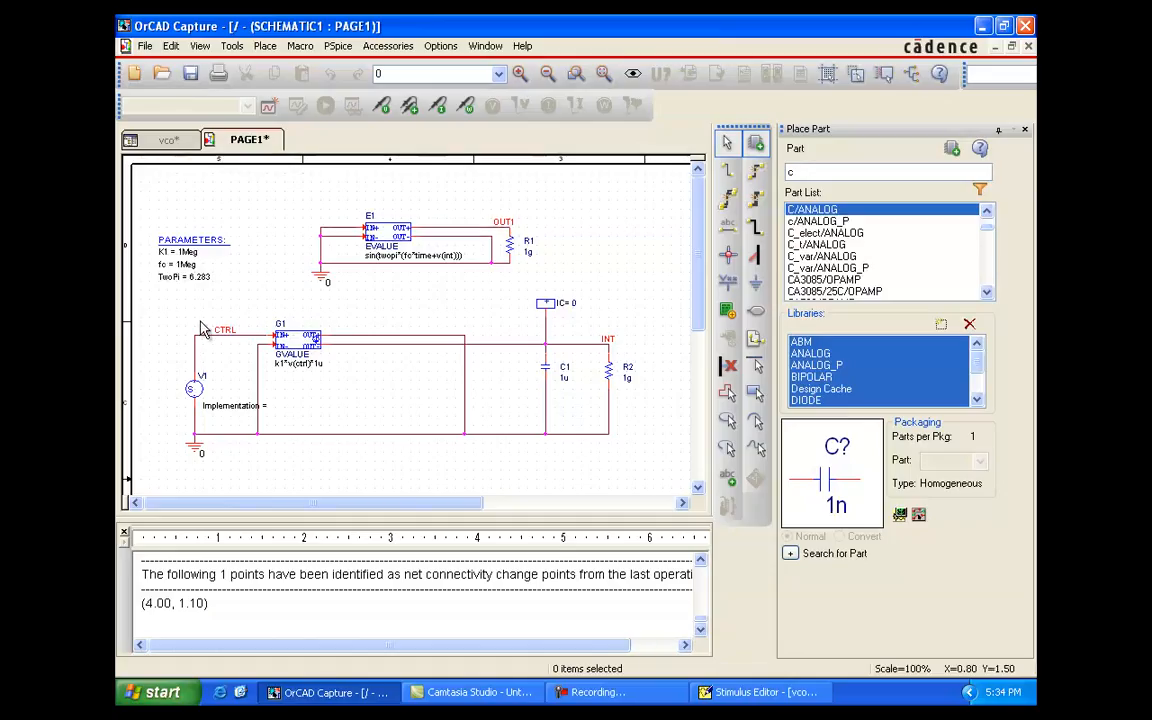
double_click(250, 406)
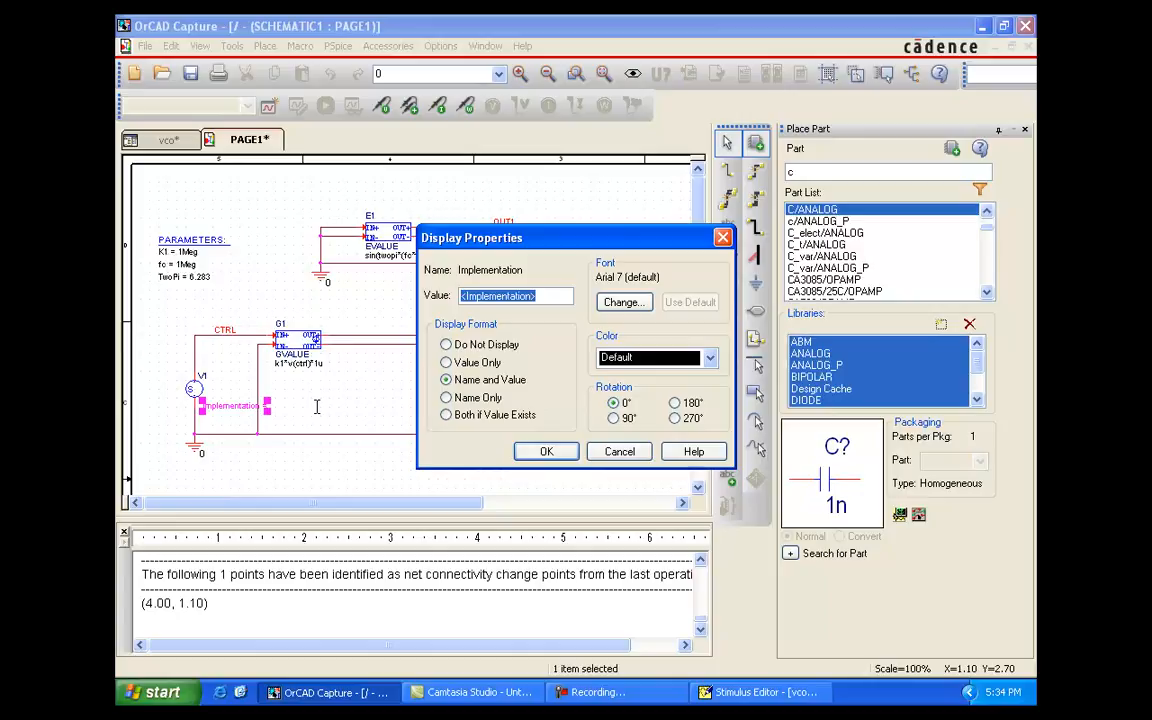
type("PWL")
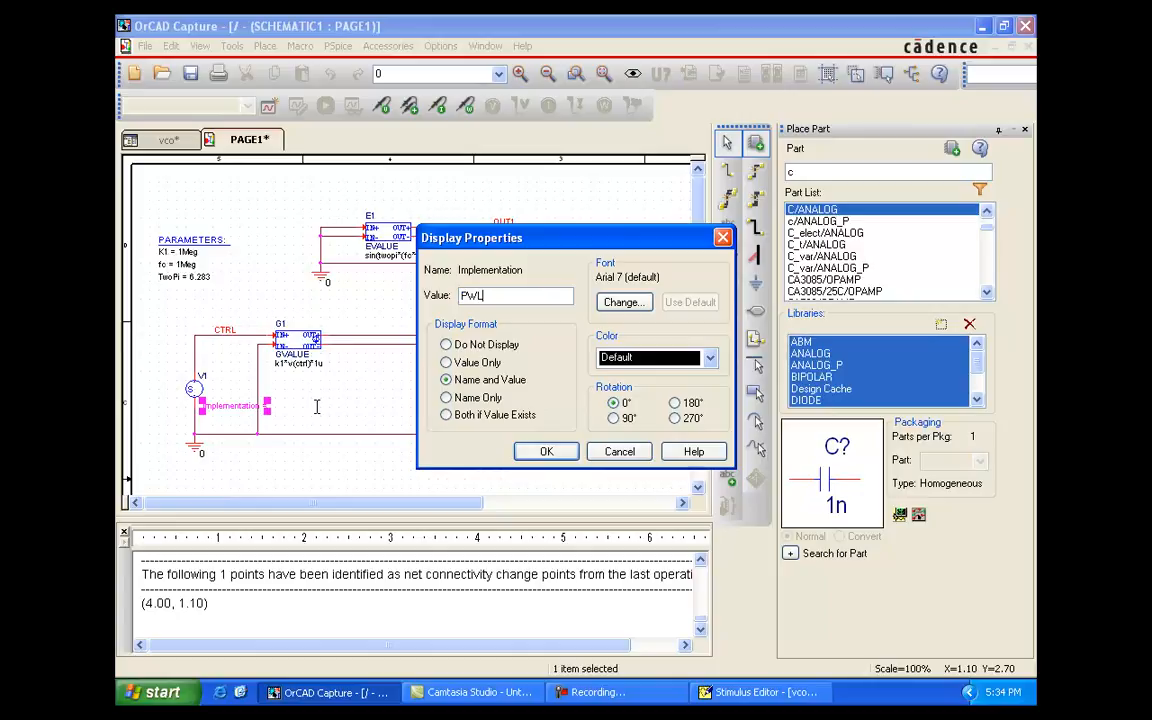
key("Tab")
key("Up")
key("Return")
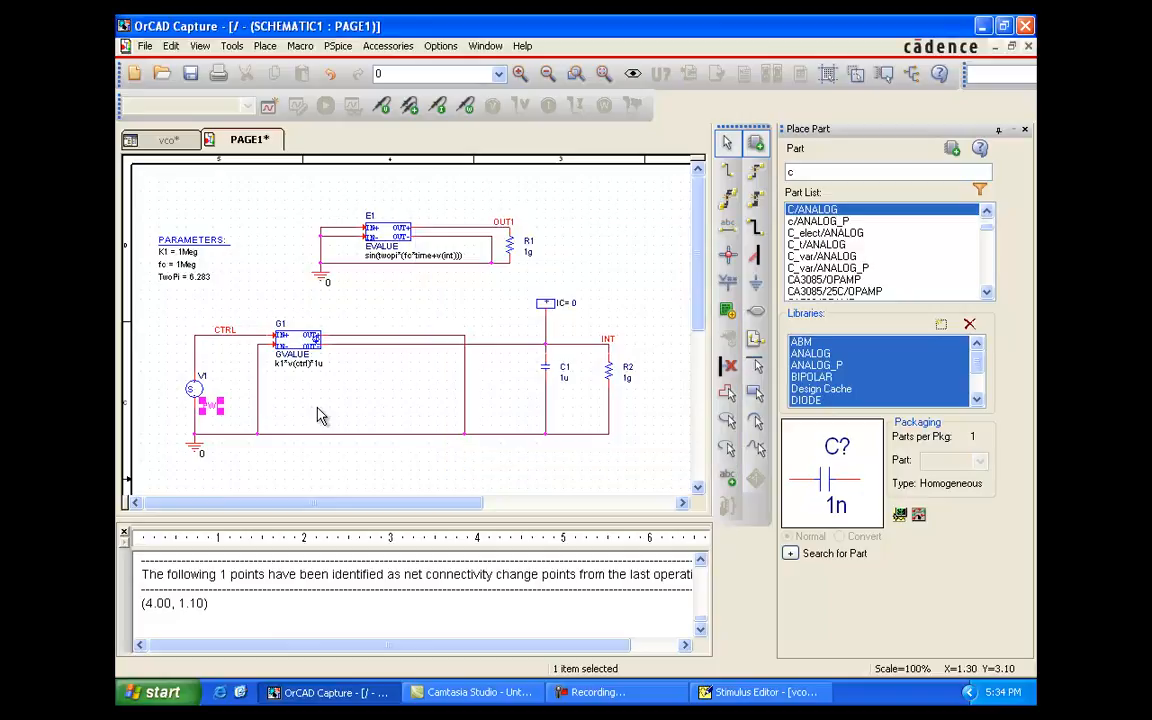
left_click(320, 416)
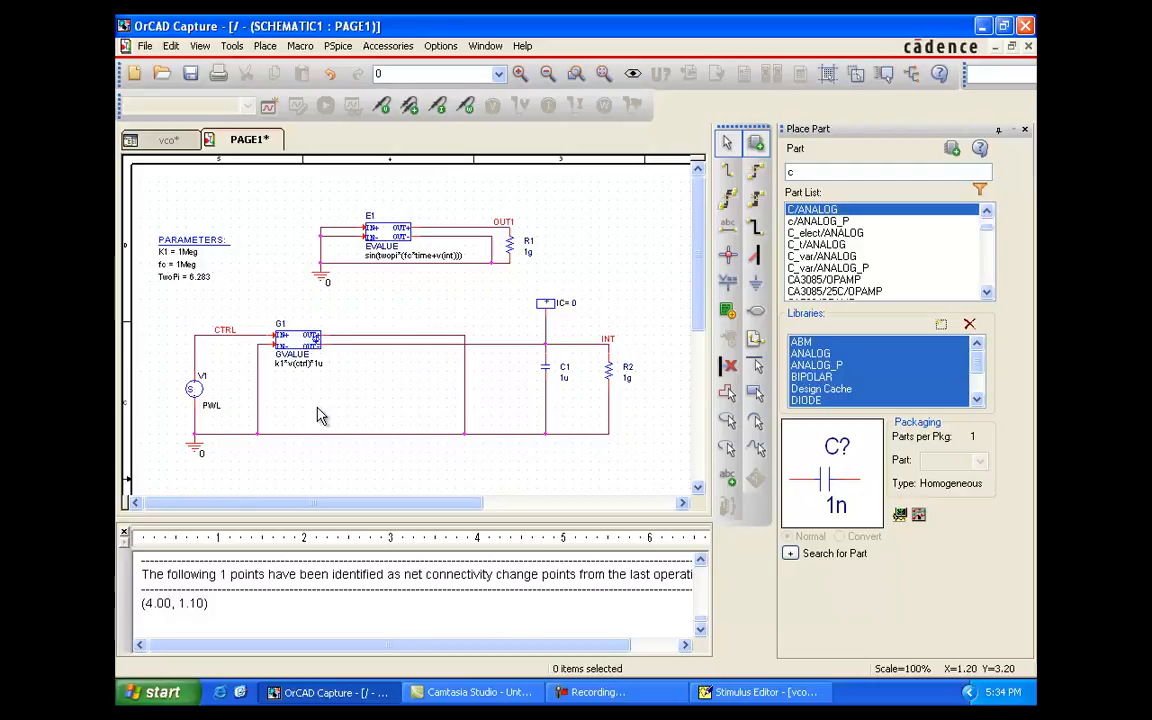